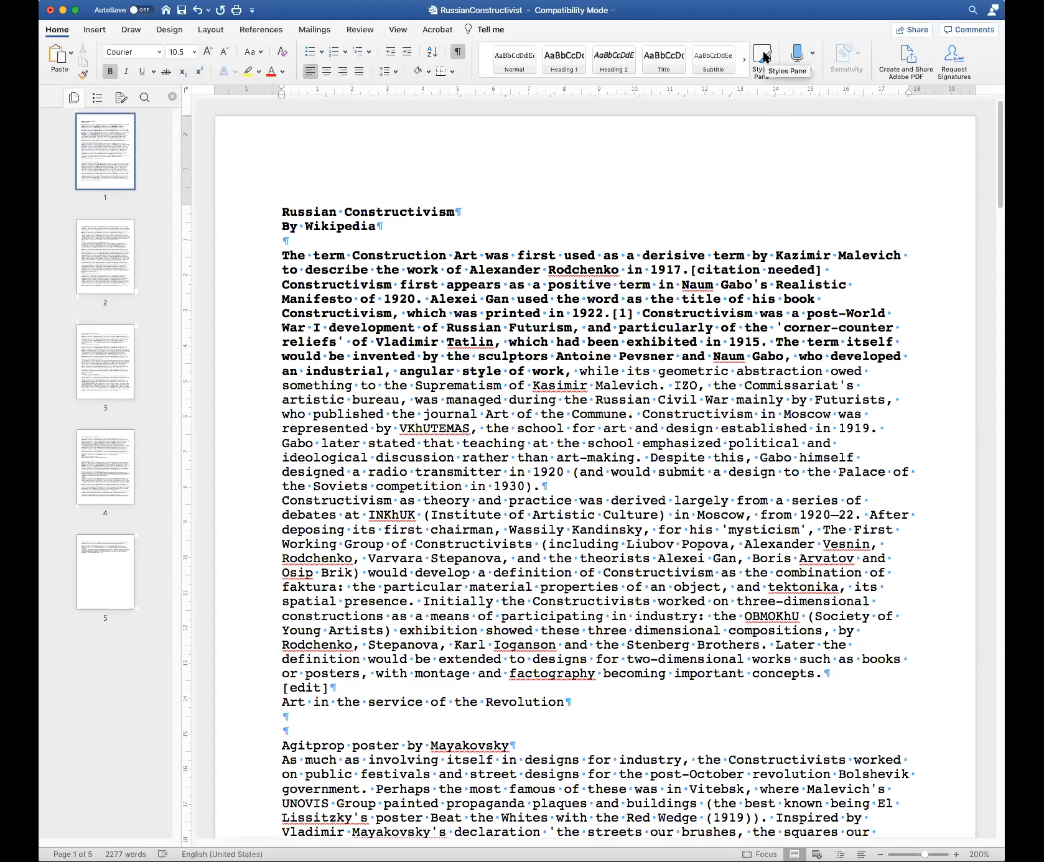
Show the Styles pane beside the Russian Constructivism document
left_click(765, 57)
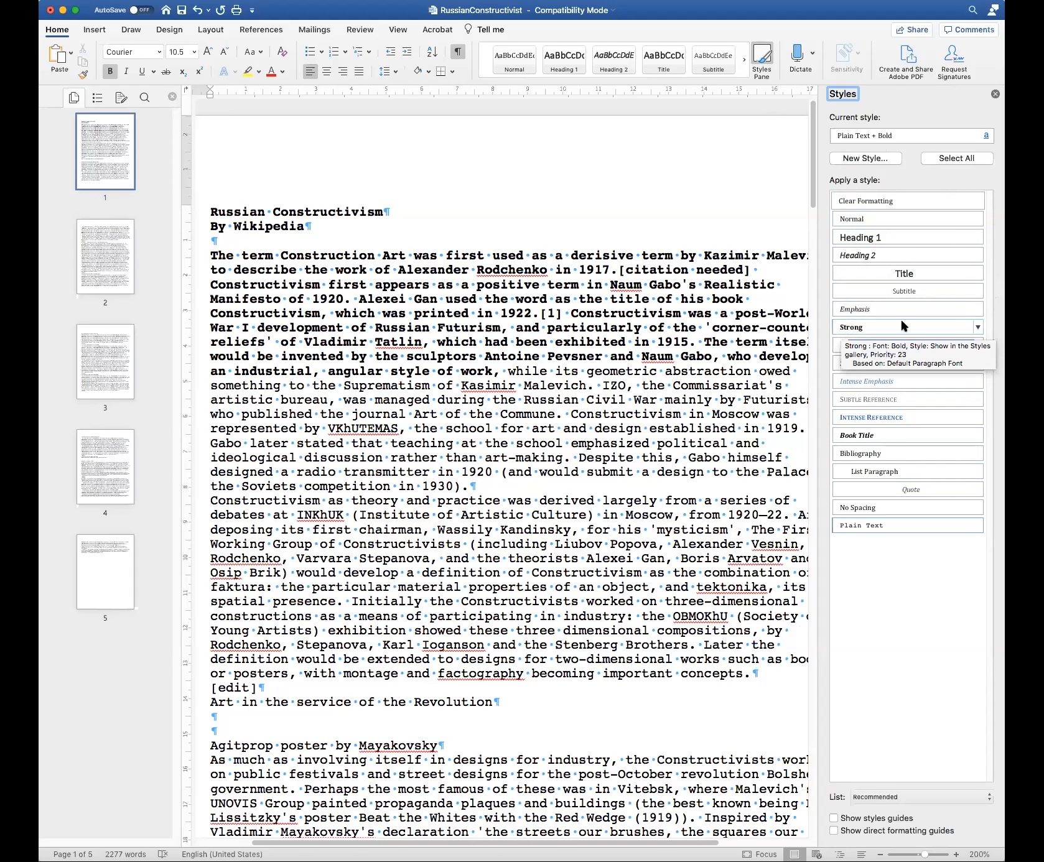
mouse_move(981, 309)
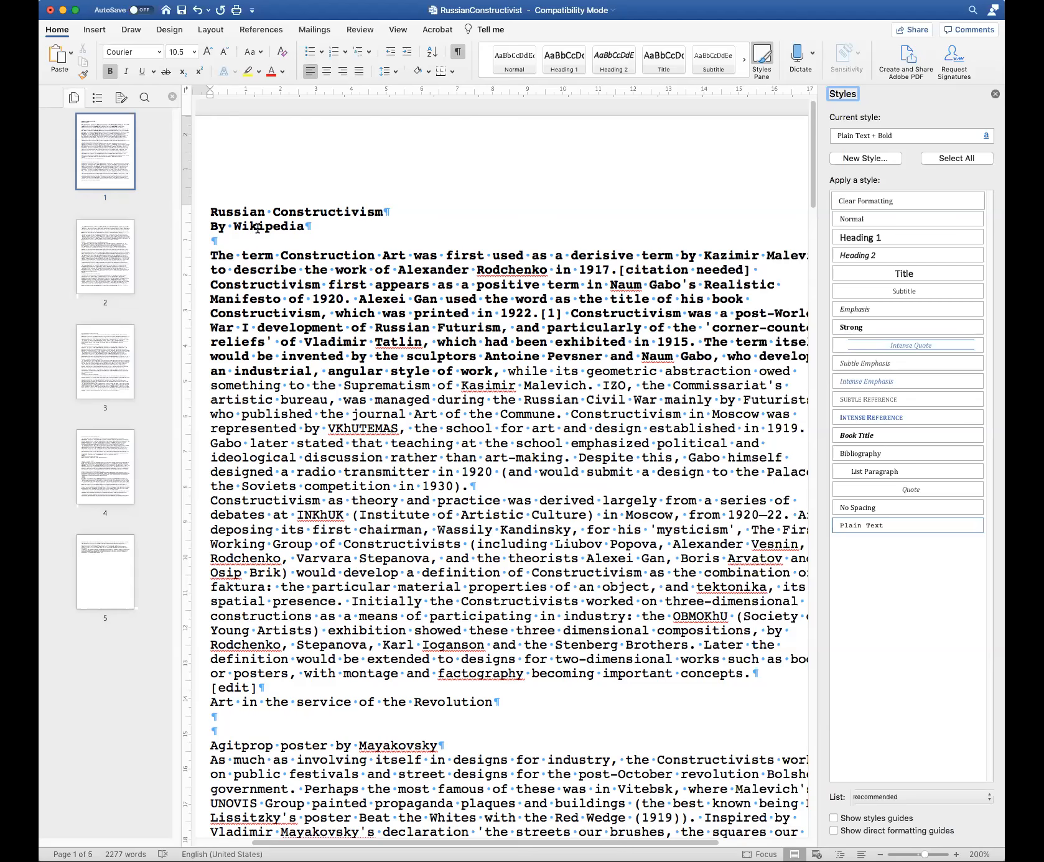
Try applying the Normal style to the entire document, and undo the style change
left_click(210, 211)
key("super+a")
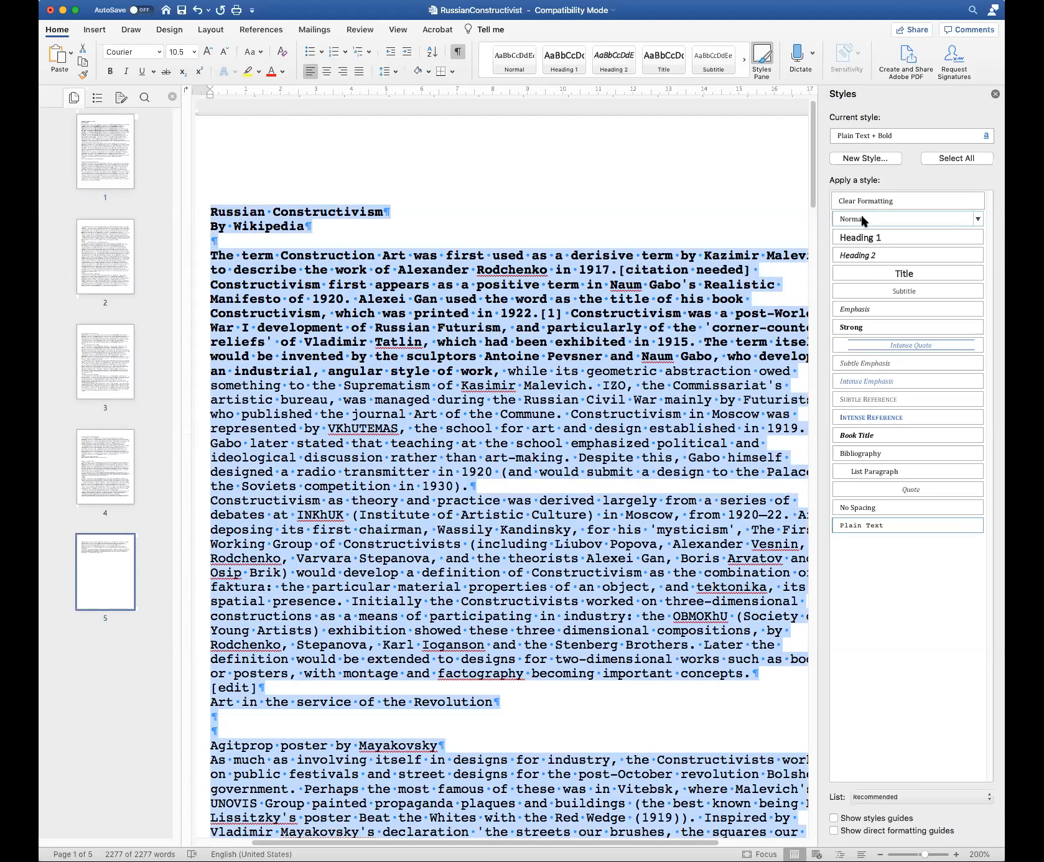
left_click(862, 221)
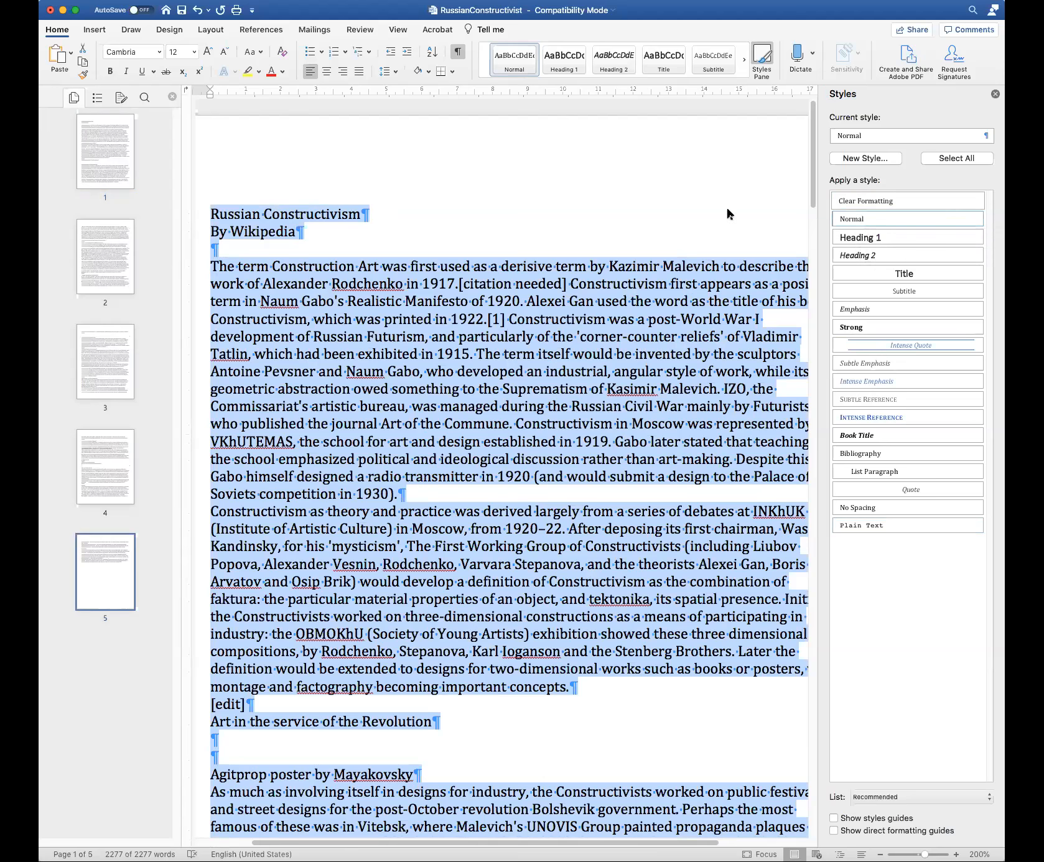
key("super+z")
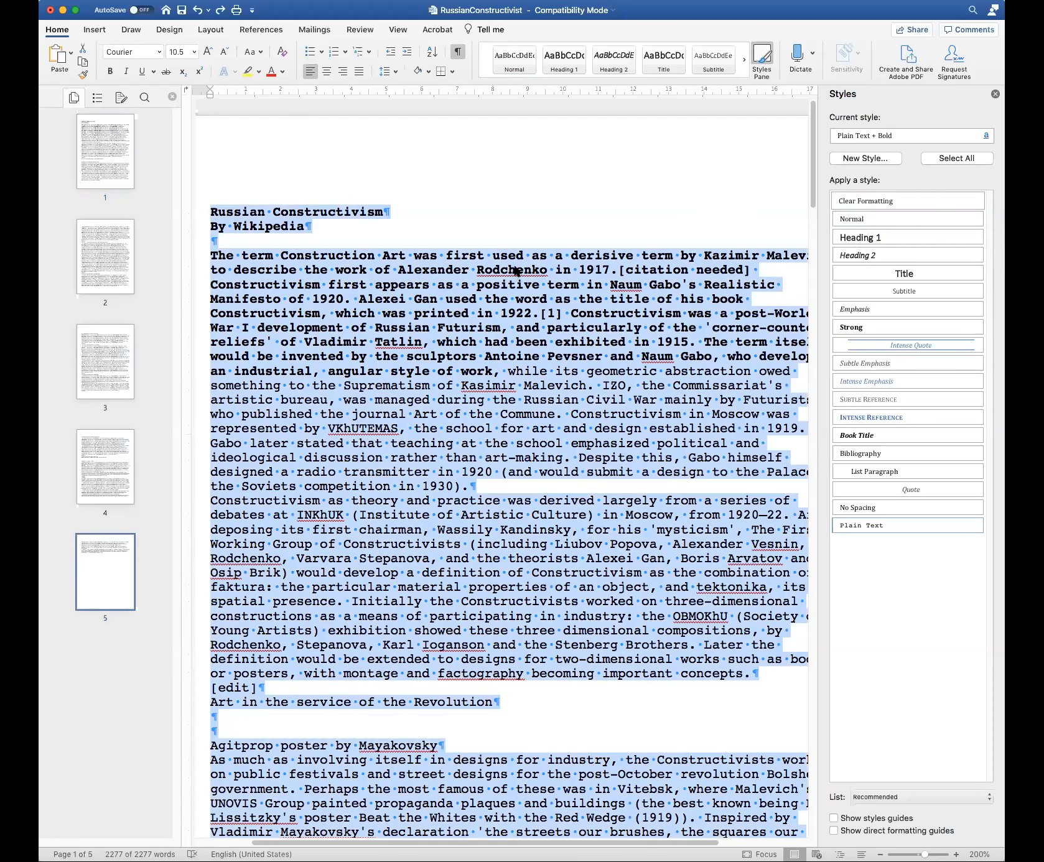
Apply the Strong style to the bold opening passage, from "The term Construction Art" through "angular style of work,"
left_click(515, 271)
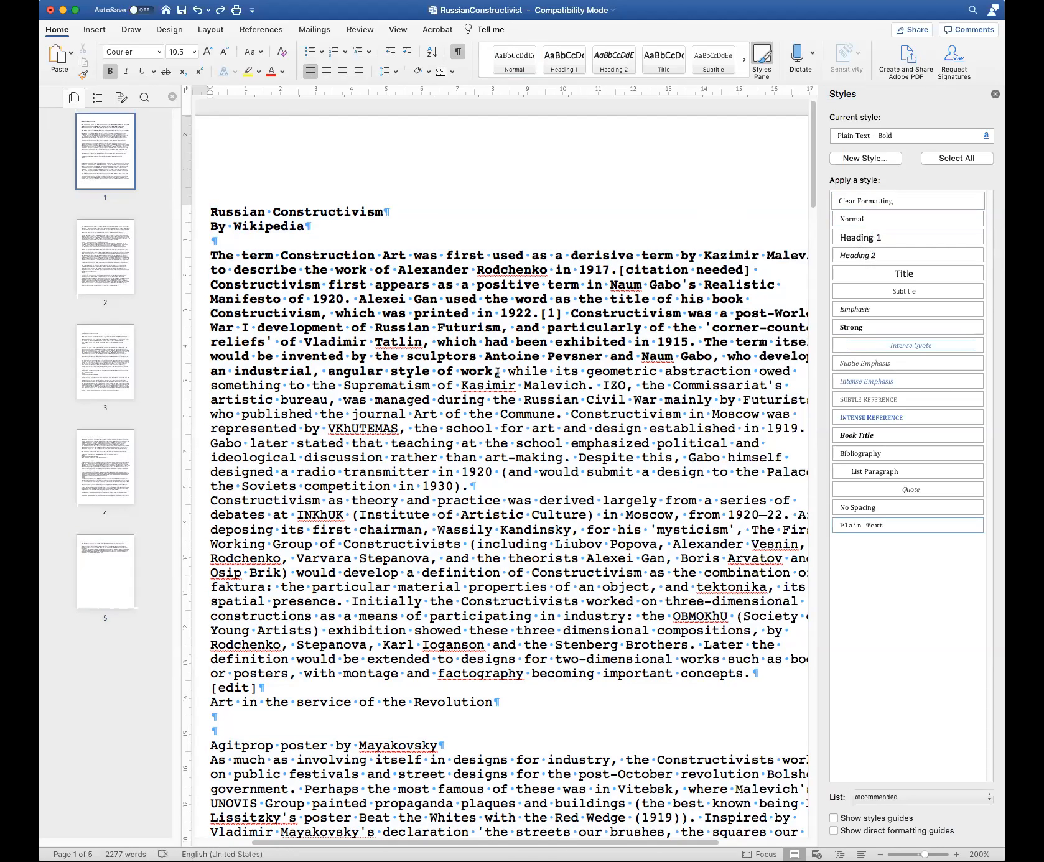
left_click_drag(497, 372, 193, 257)
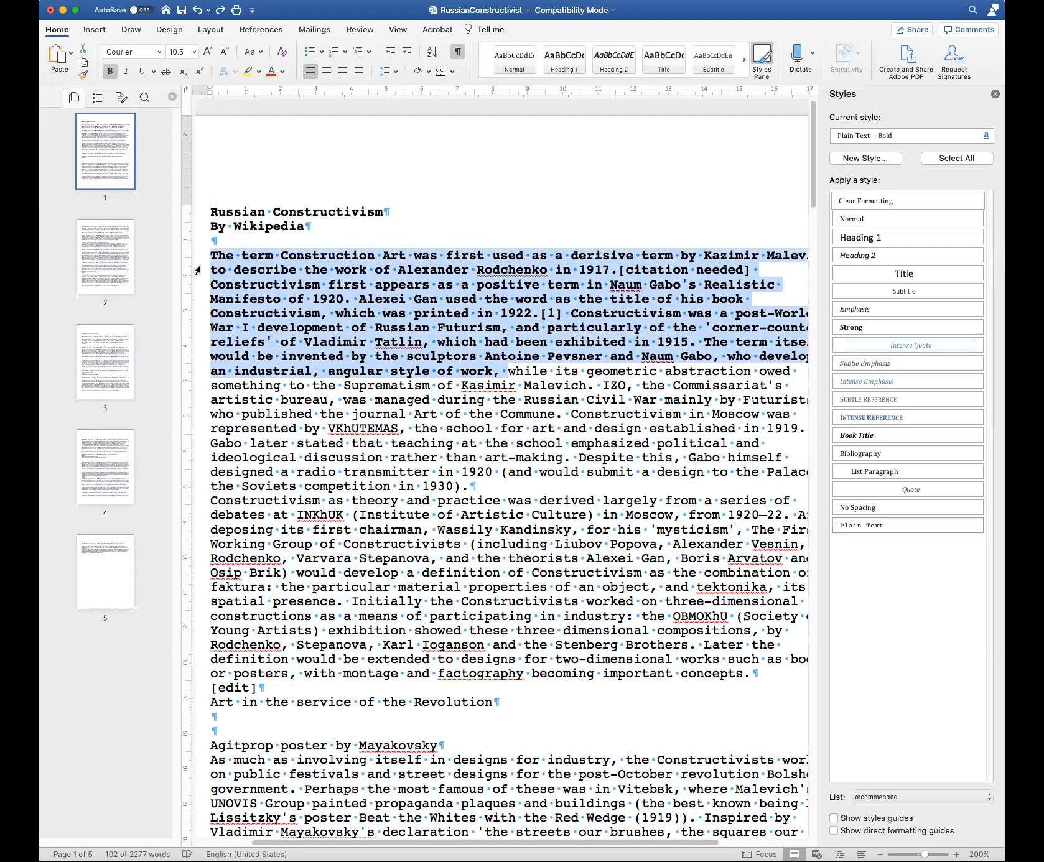
left_click(856, 329)
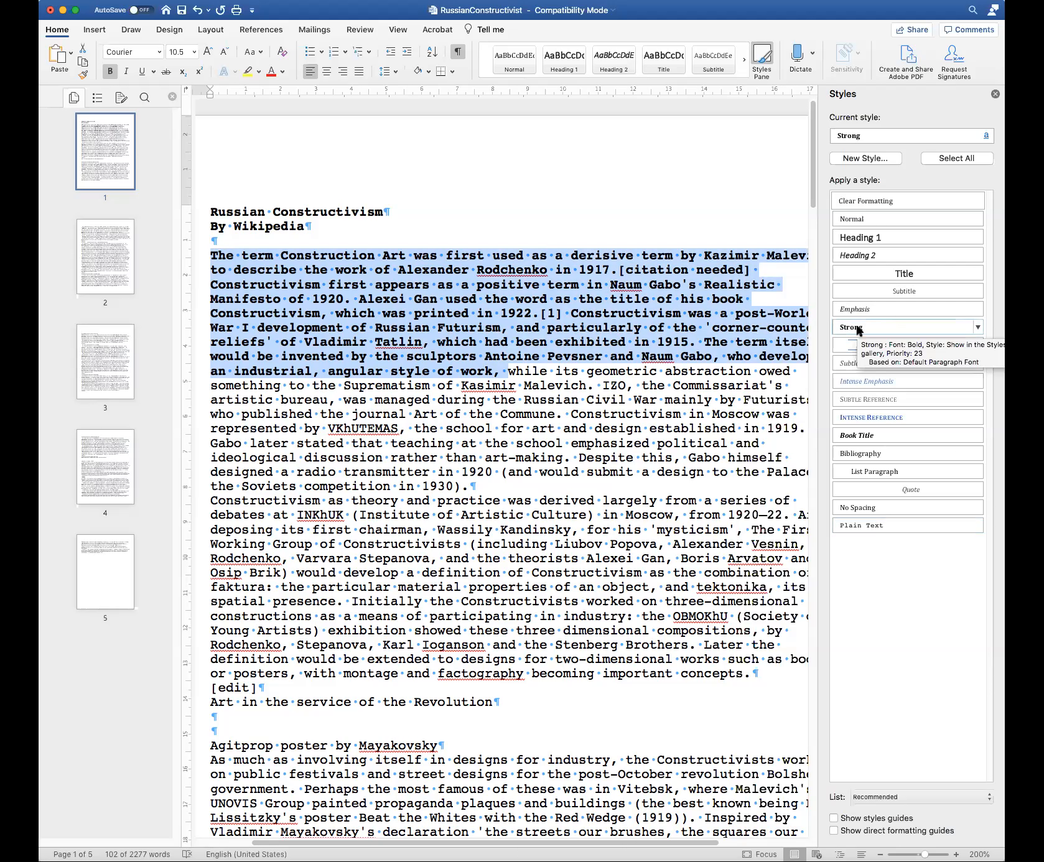
Apply the Emphasis style to the film title "The Young Lady and the Hooligan" in the LEF and Constructivist cinema section
scroll(612, 437, "down", 5)
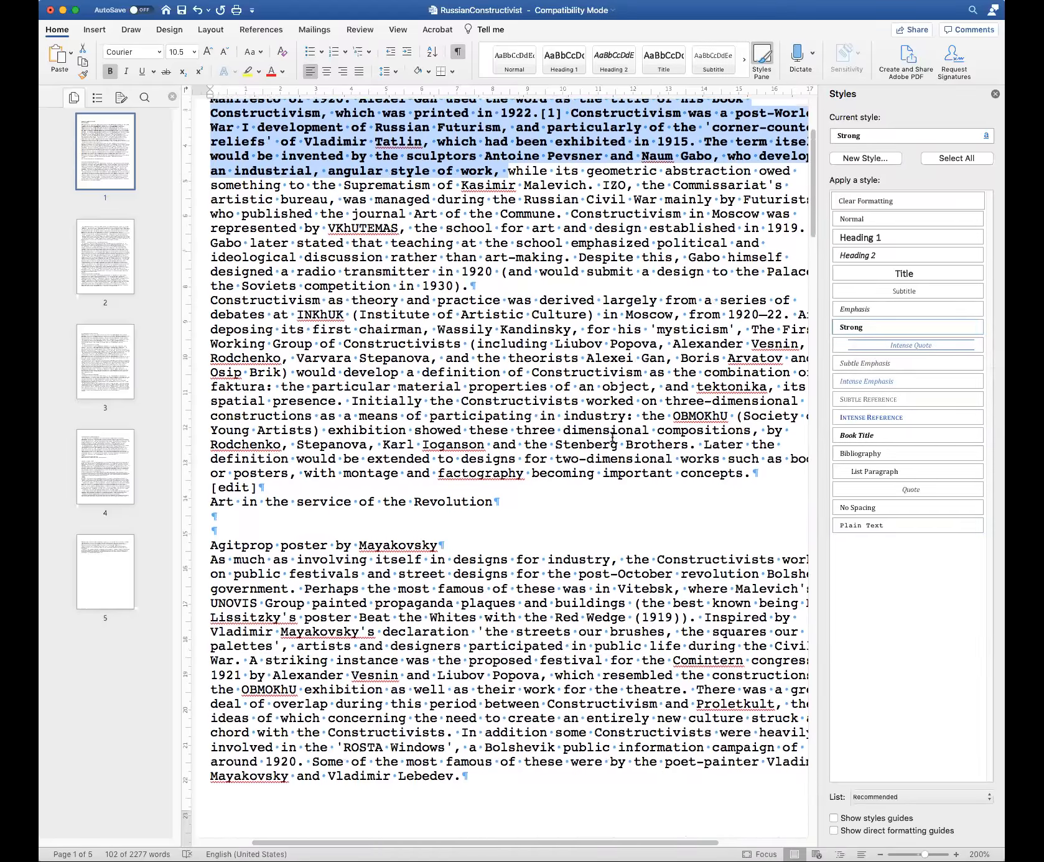
scroll(613, 437, "down", 7)
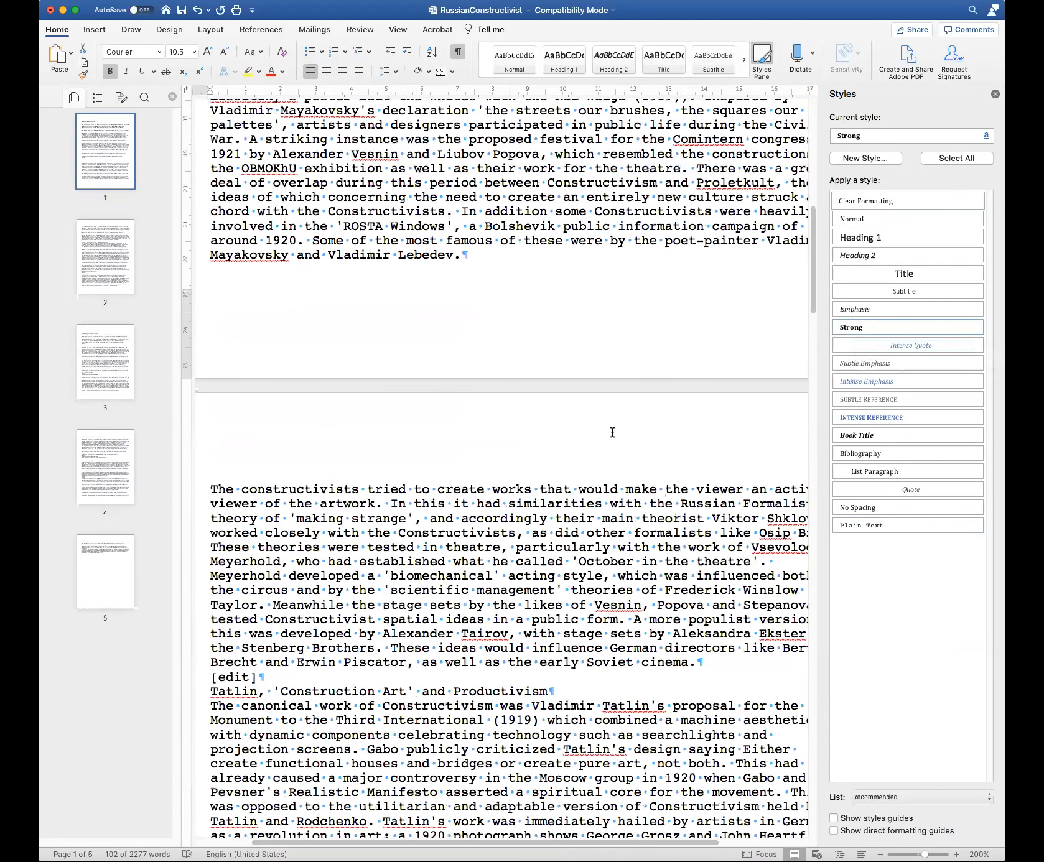
scroll(612, 432, "down", 7)
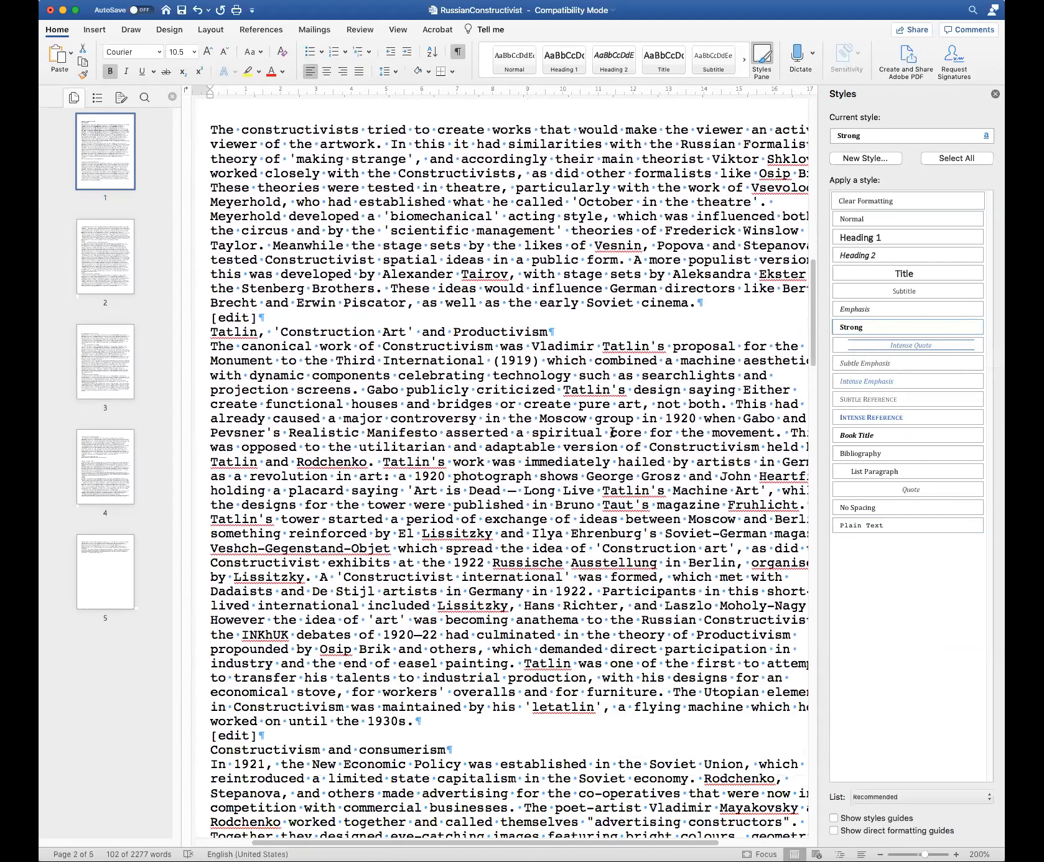
scroll(612, 433, "down", 7)
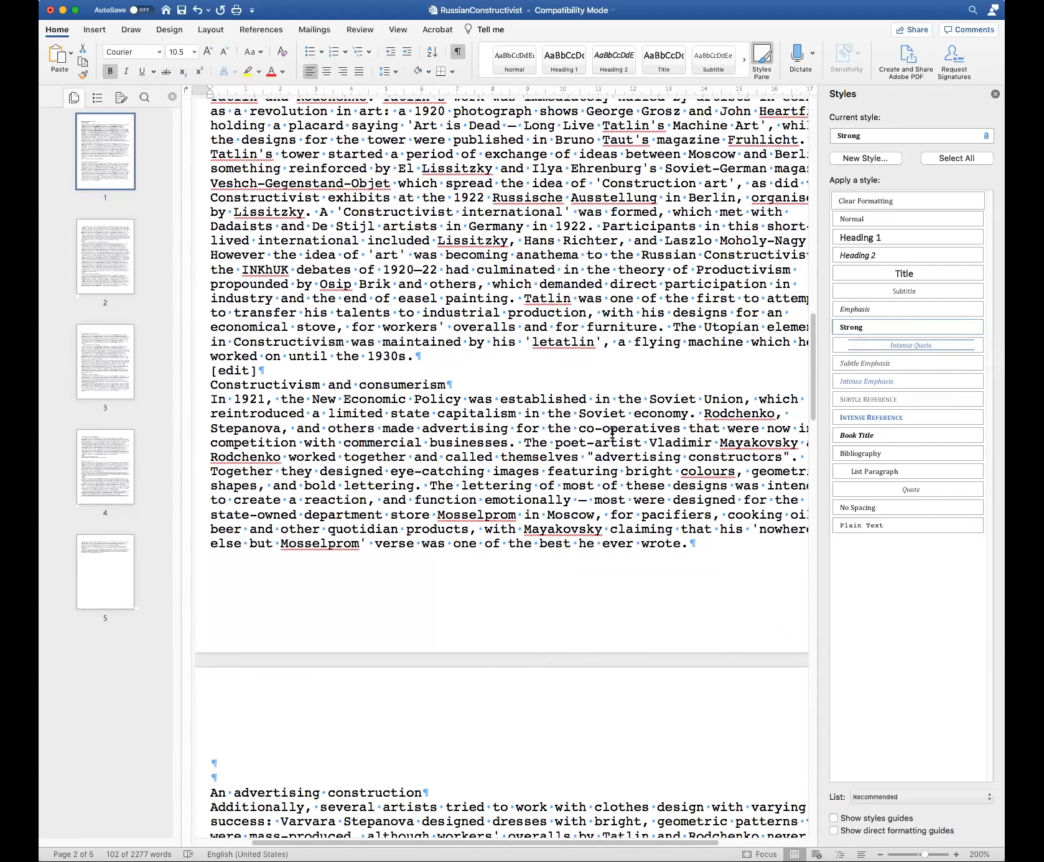
scroll(612, 434, "down", 5)
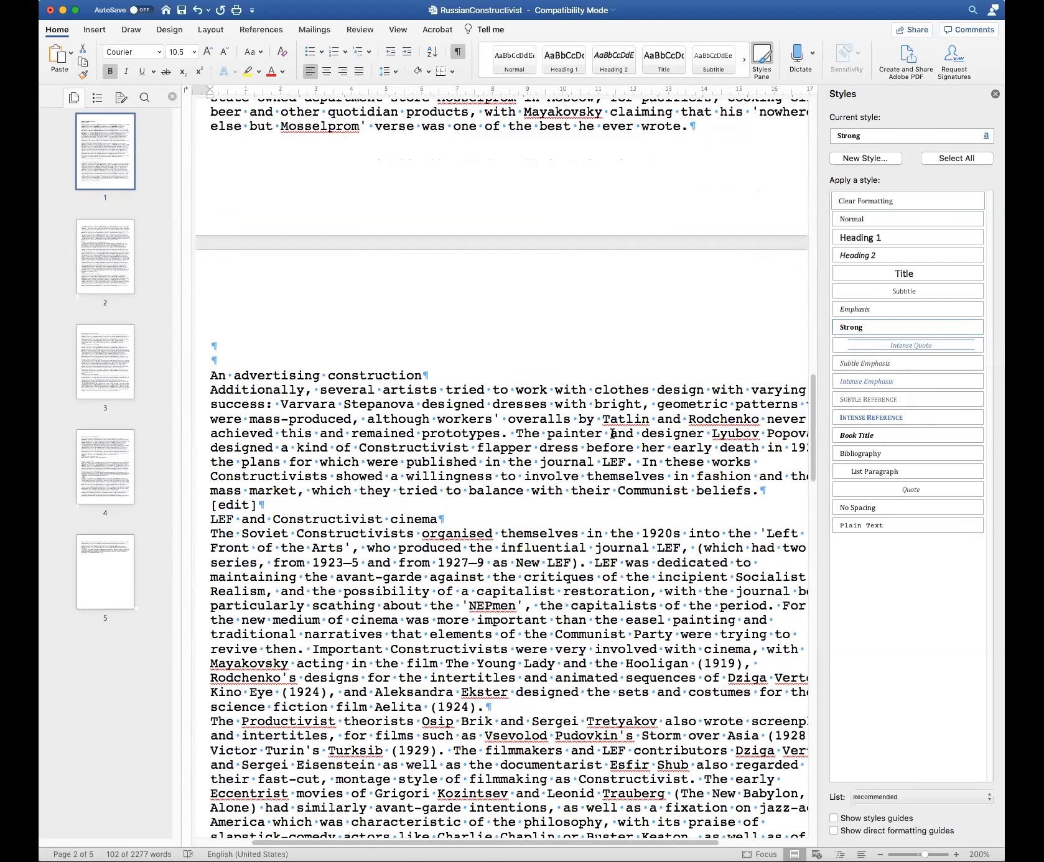
scroll(612, 434, "down", 1)
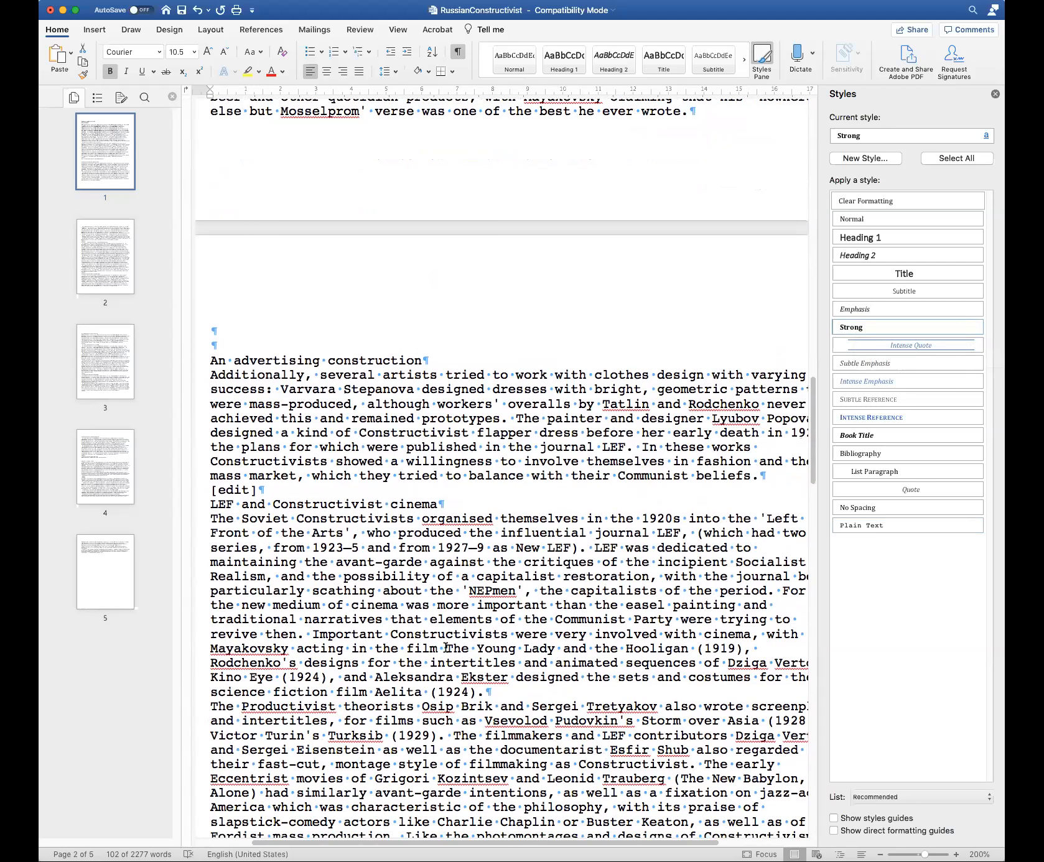
left_click_drag(446, 649, 692, 649)
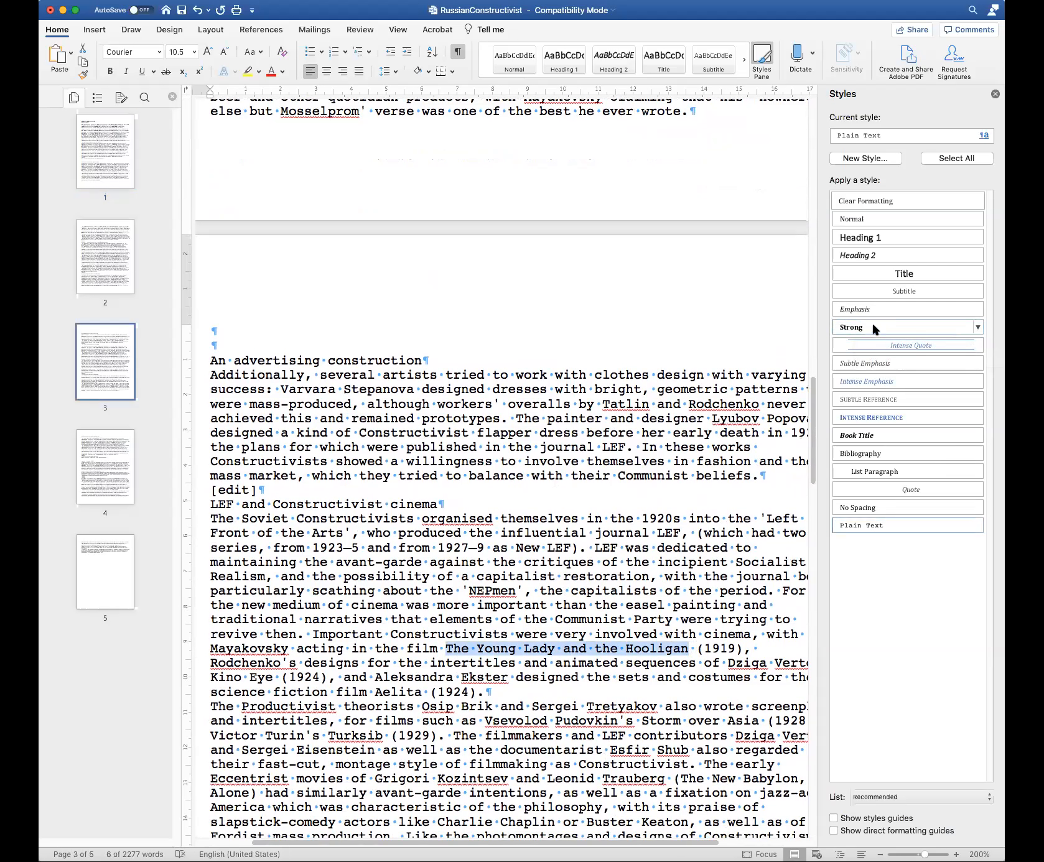
left_click(857, 308)
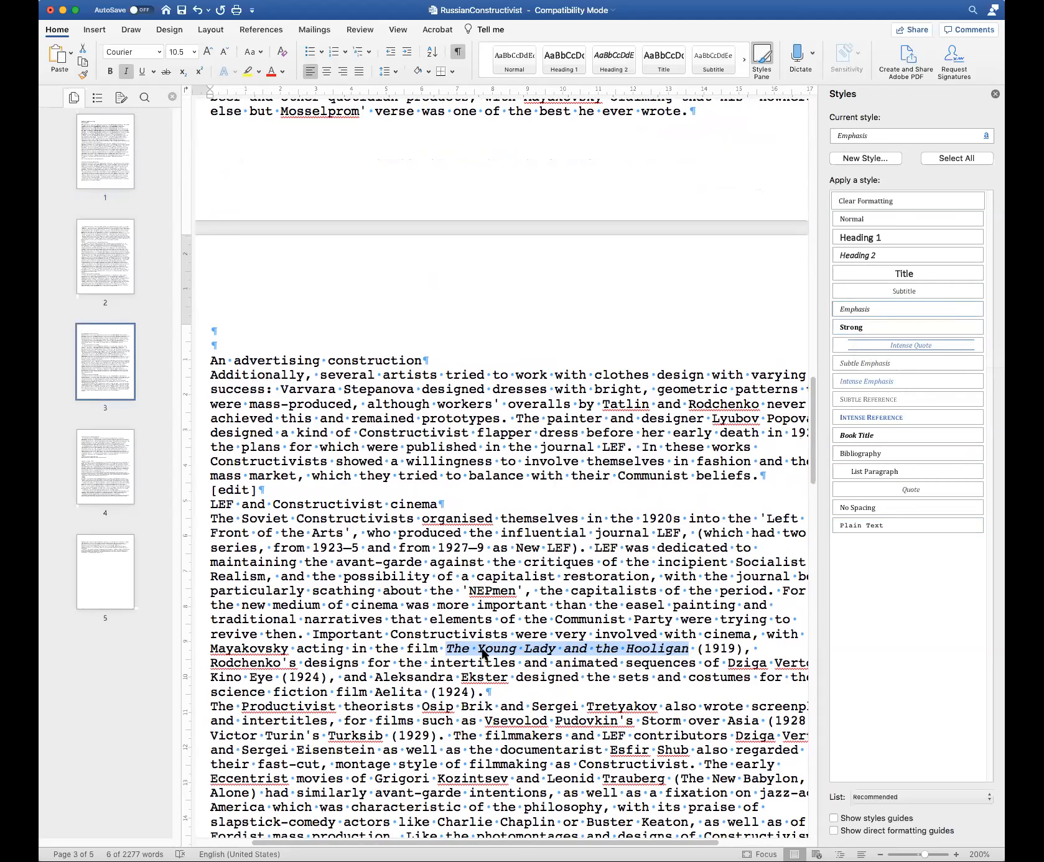
Apply the Emphasis style to the film title "Kino Eye" and to both mentions of "LEF" that follow the word "journal" on page 3
scroll(482, 653, "down", 1)
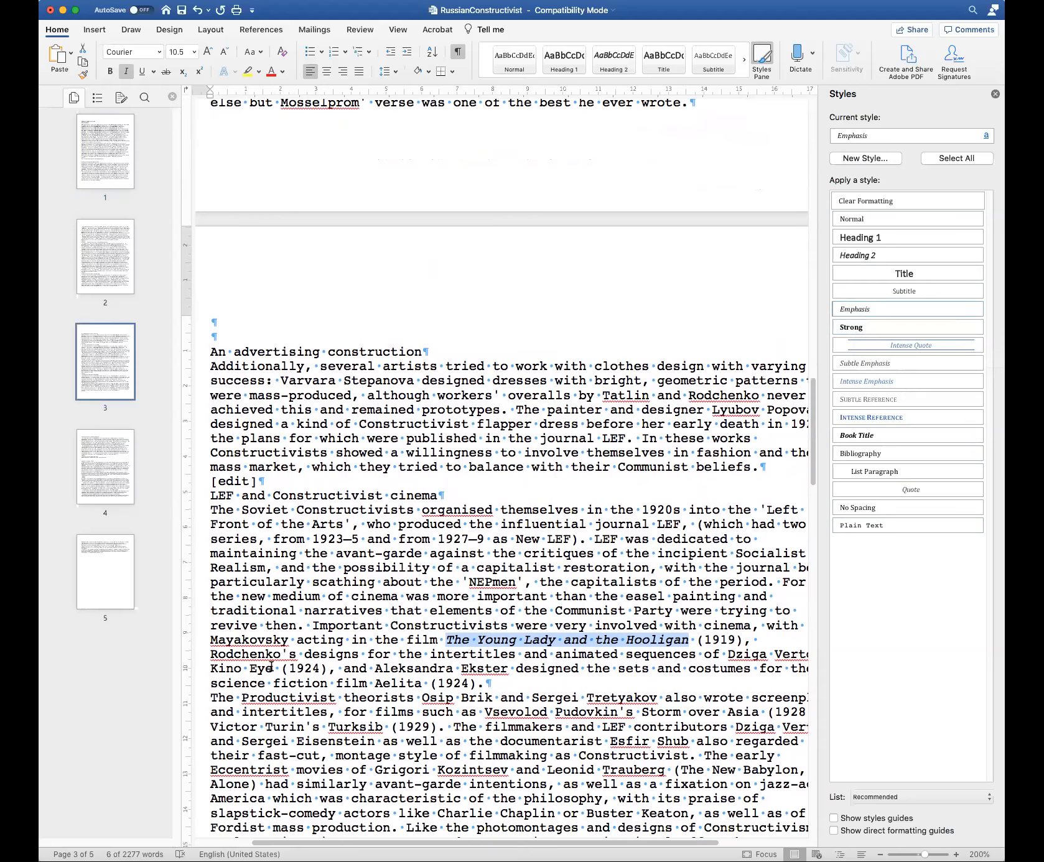
left_click_drag(271, 668, 214, 668)
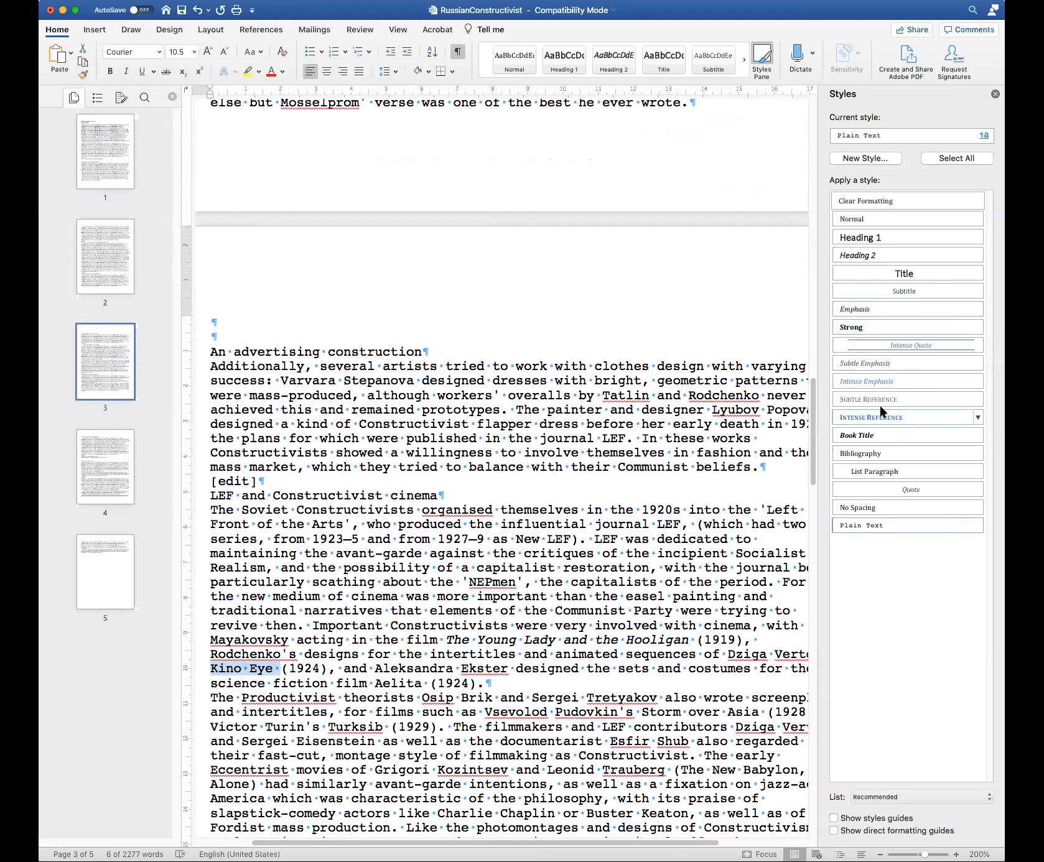
left_click(862, 313)
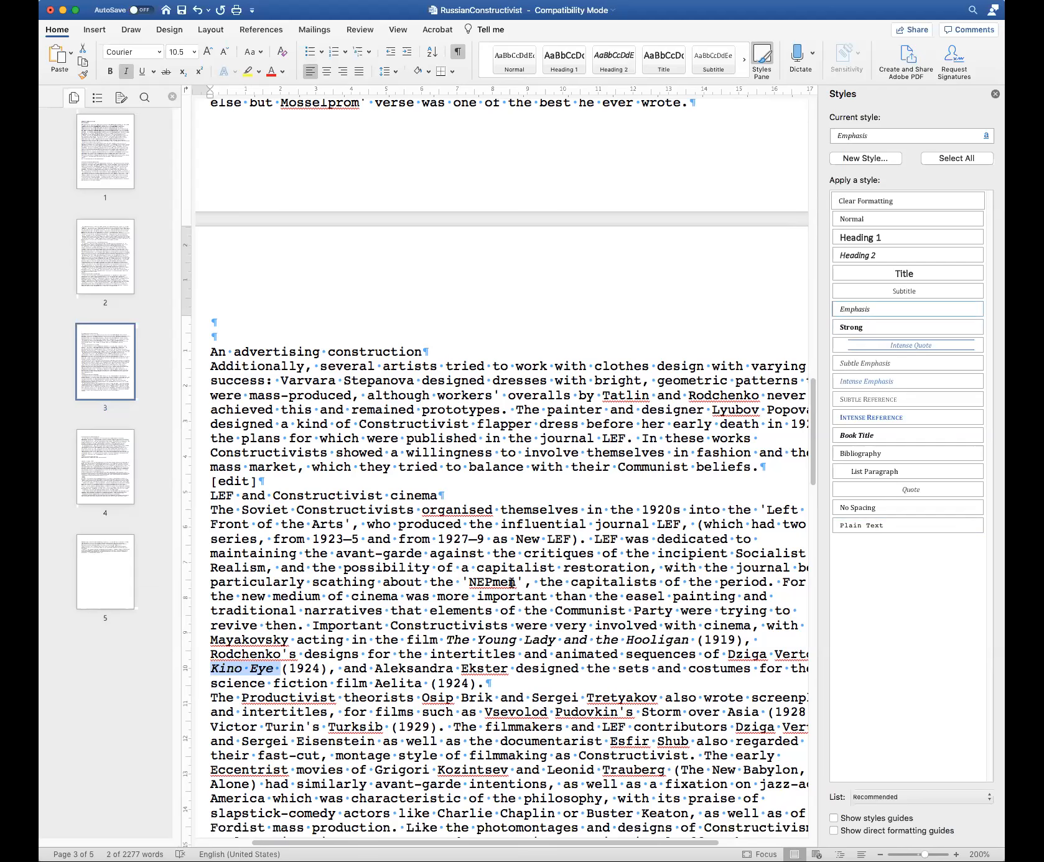
left_click_drag(655, 525, 681, 525)
left_click(852, 309)
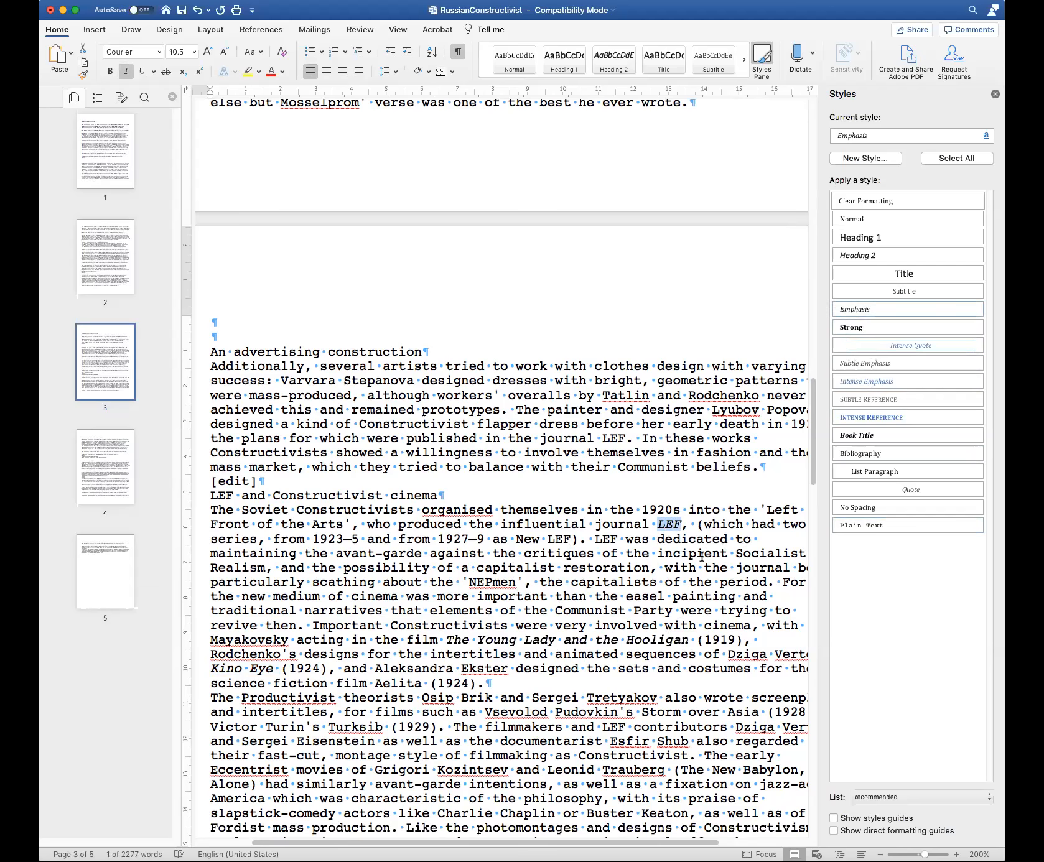
double_click(606, 438)
left_click(849, 310)
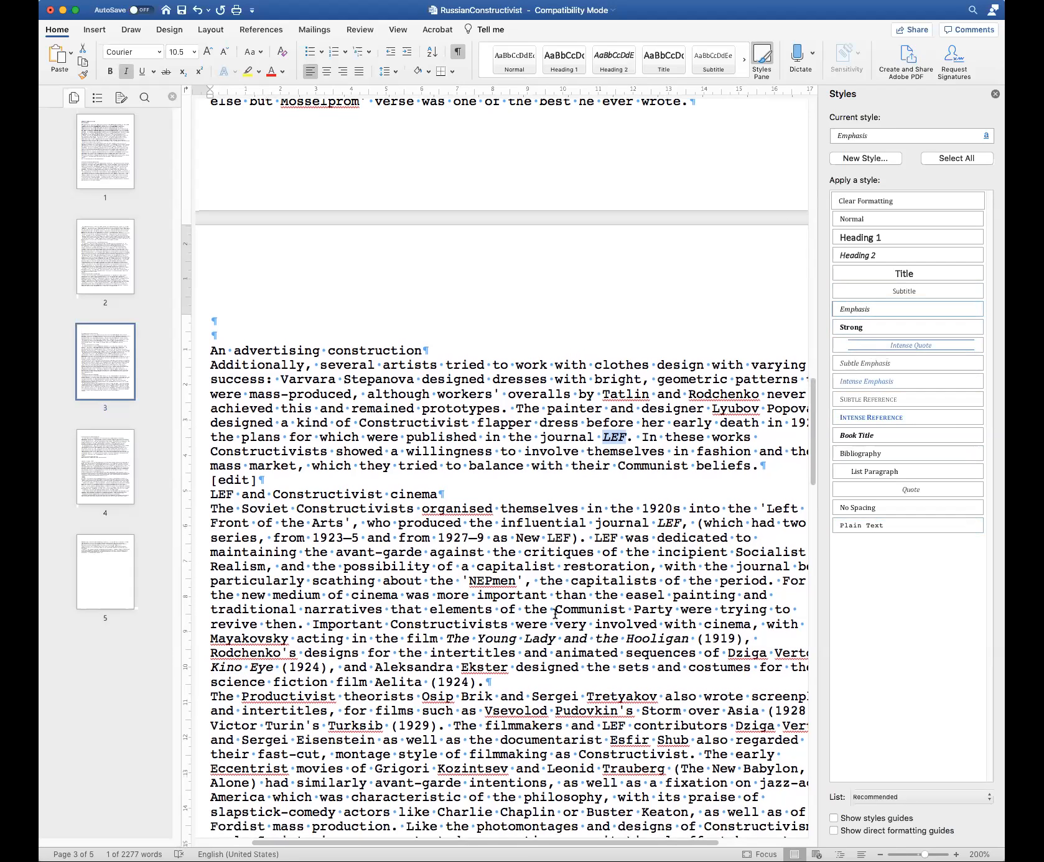
Apply the Emphasis style to "LEF", "Storm over Asia" and "Turksib" in the paragraph about the Productivist theorists
scroll(555, 613, "down", 4)
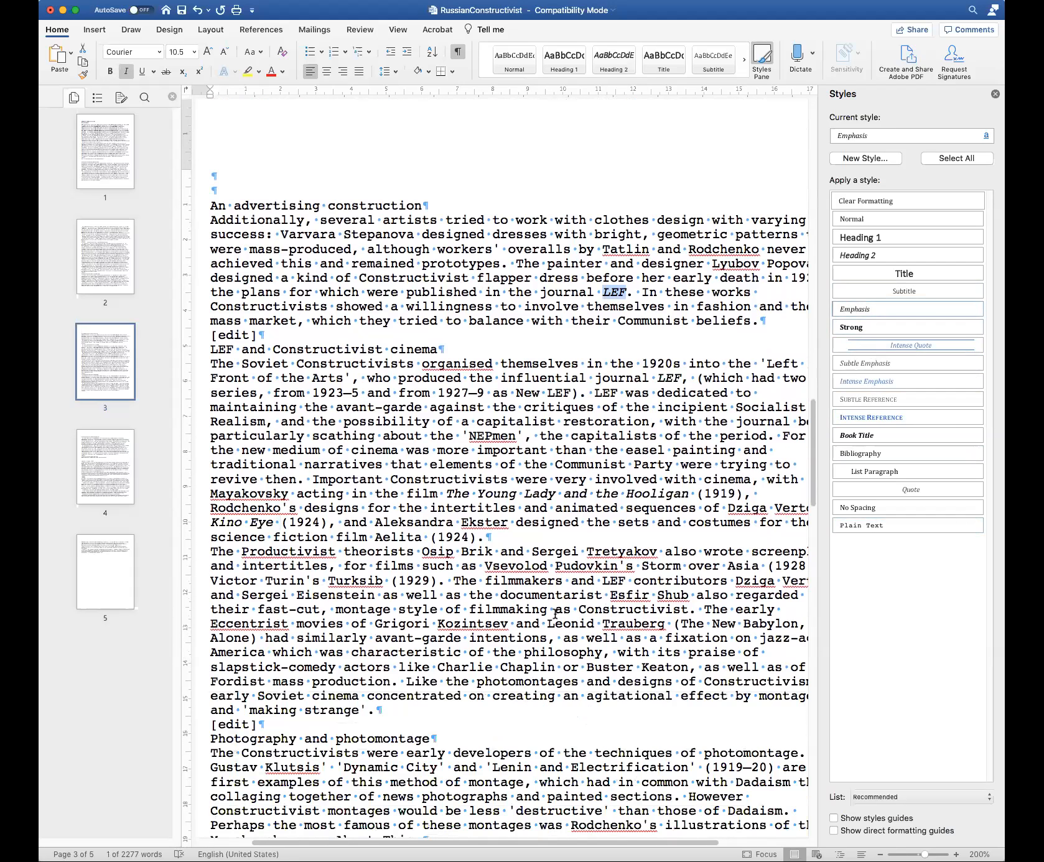
scroll(497, 606, "down", 1)
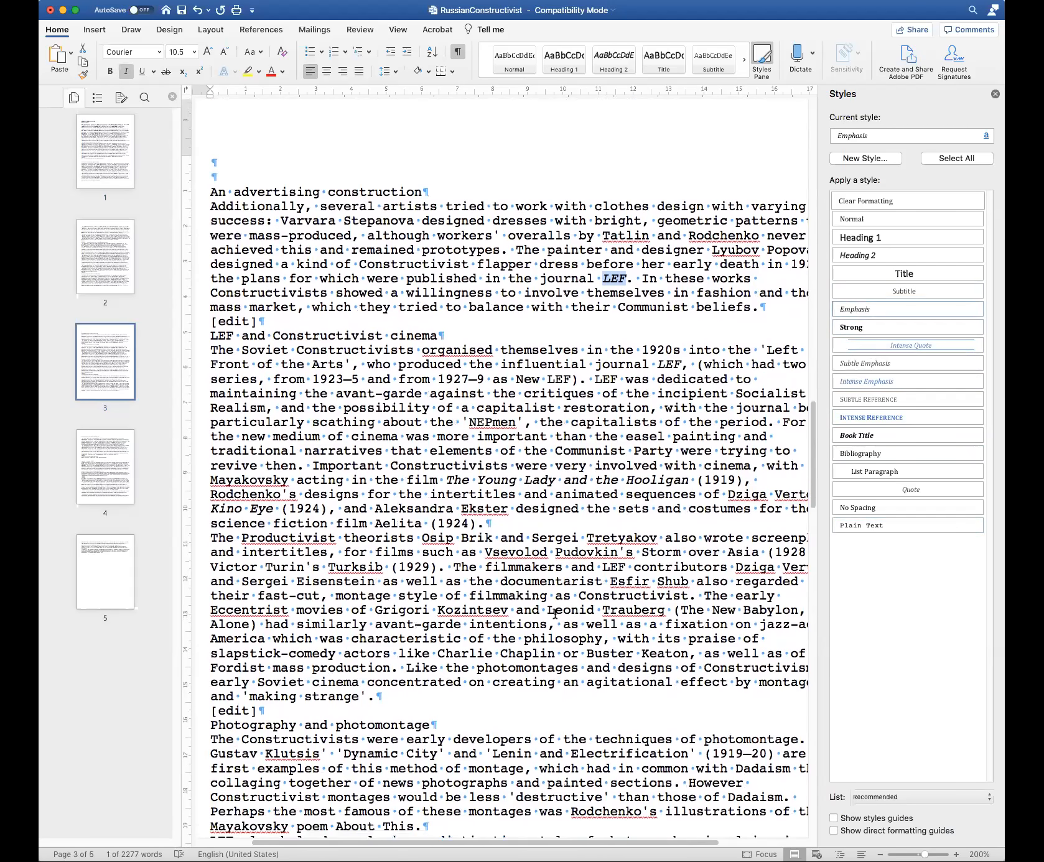
double_click(614, 554)
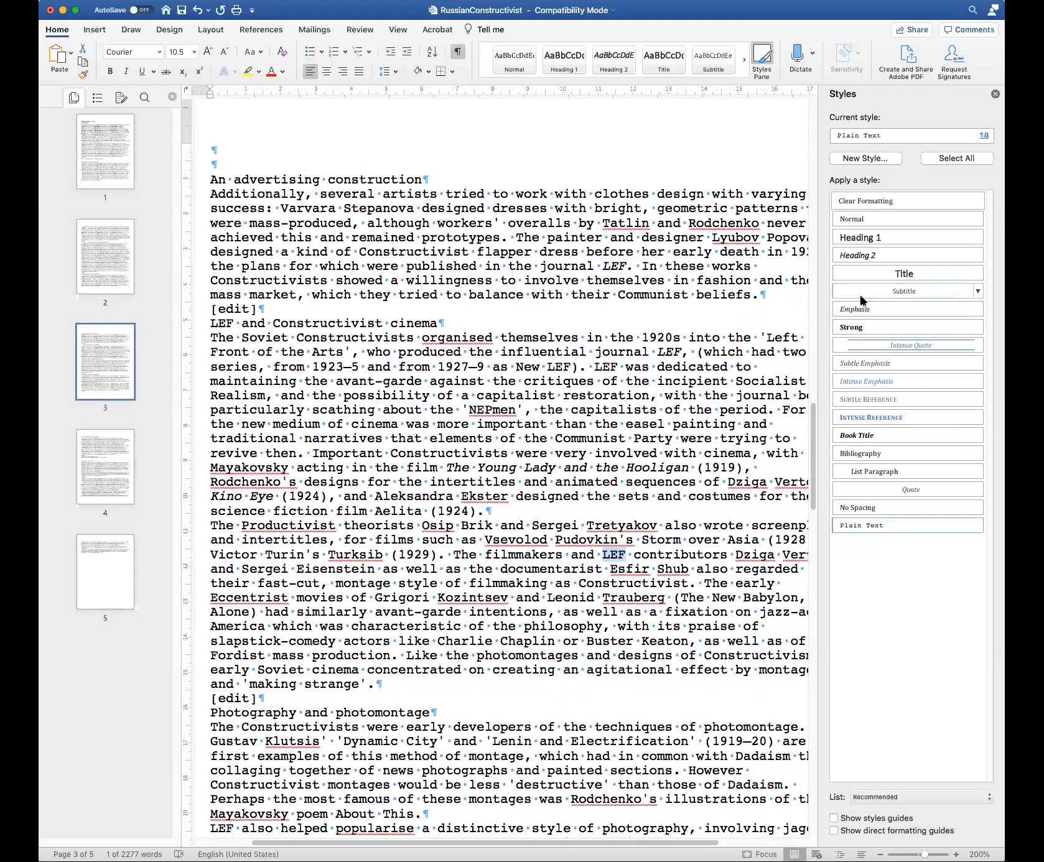
left_click(849, 311)
left_click(641, 539)
left_click_drag(676, 538, 742, 536)
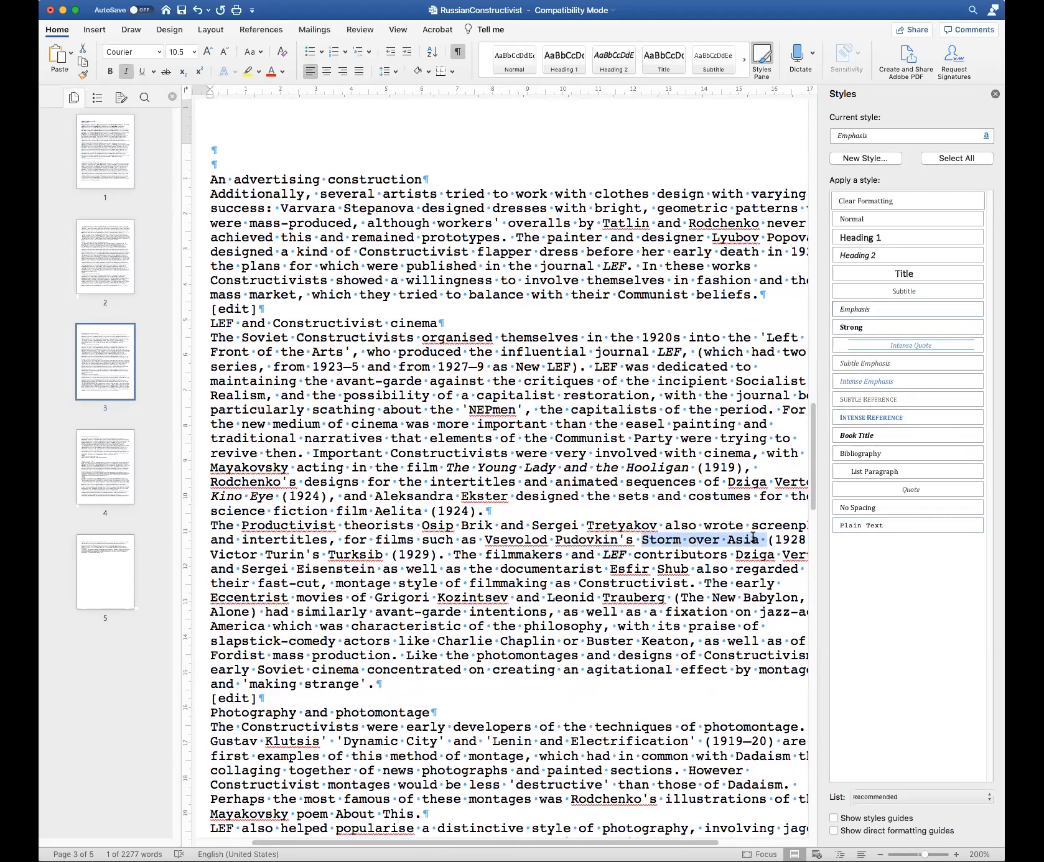
left_click(856, 309)
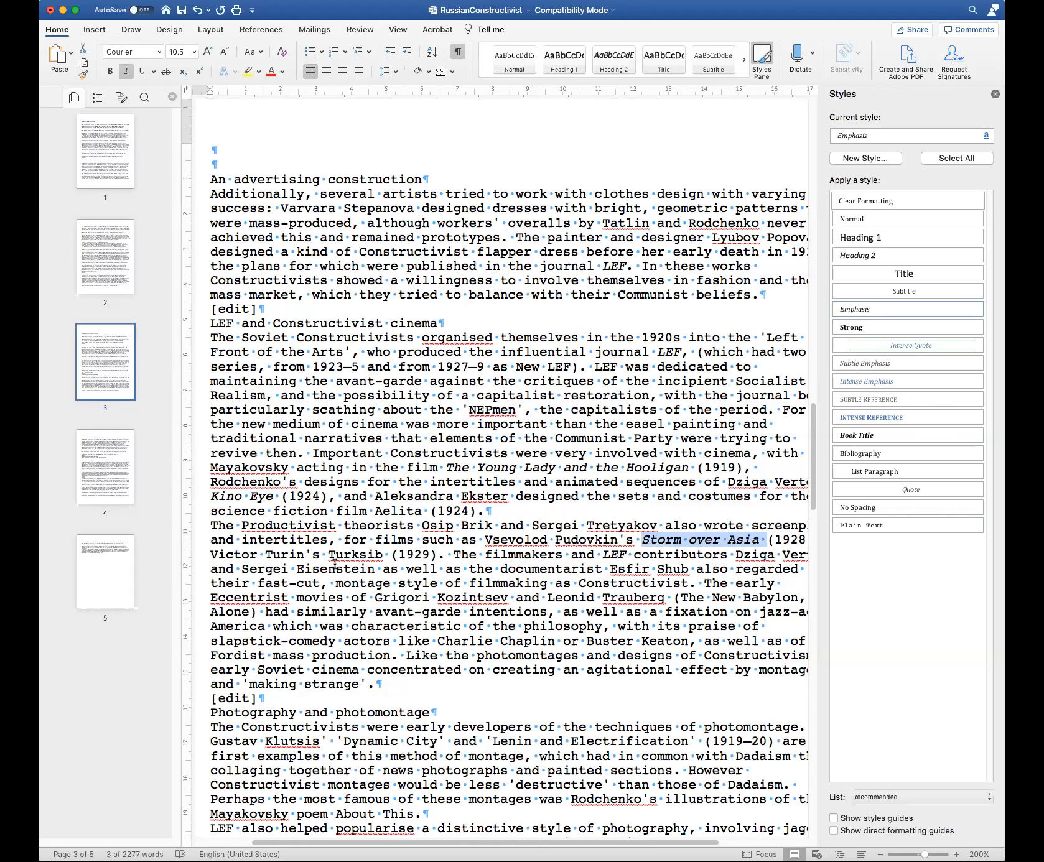
left_click_drag(328, 552, 382, 553)
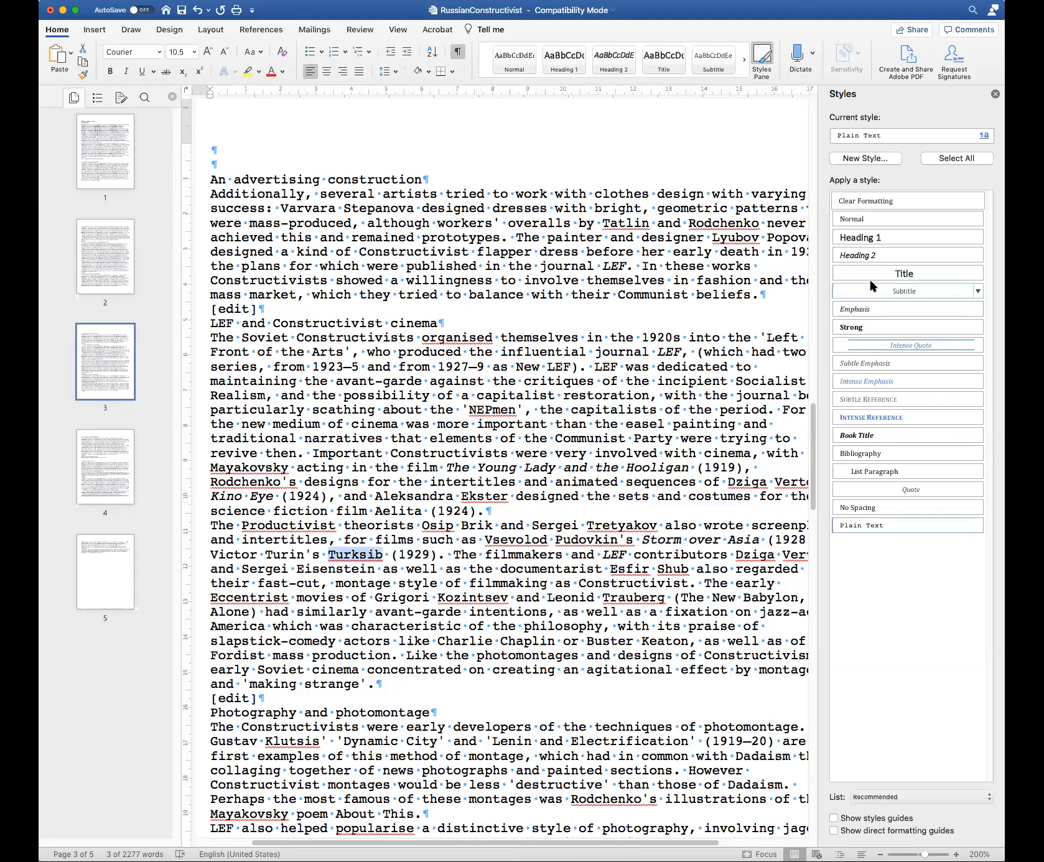
left_click(860, 309)
Apply the Emphasis style to the titles 'Dynamic City' and 'Lenin and Electrification' in the Photography and photomontage section
scroll(578, 609, "down", 1)
scroll(578, 610, "down", 1)
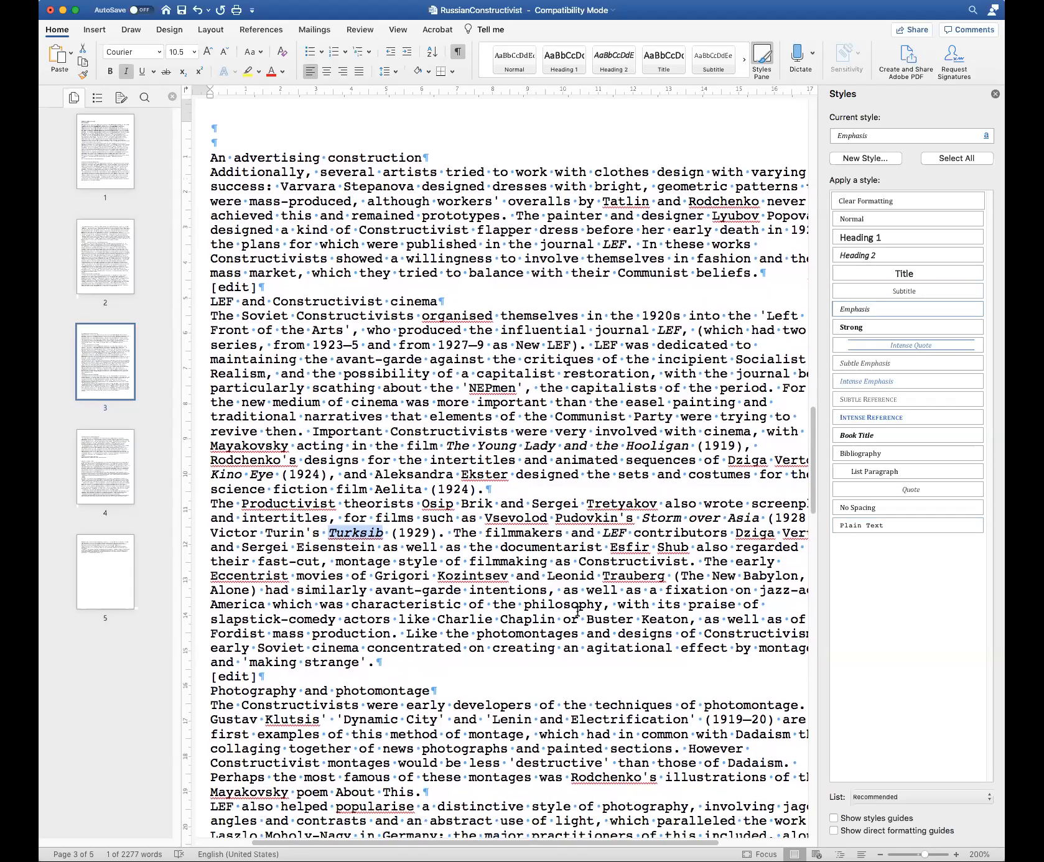
scroll(577, 613, "down", 1)
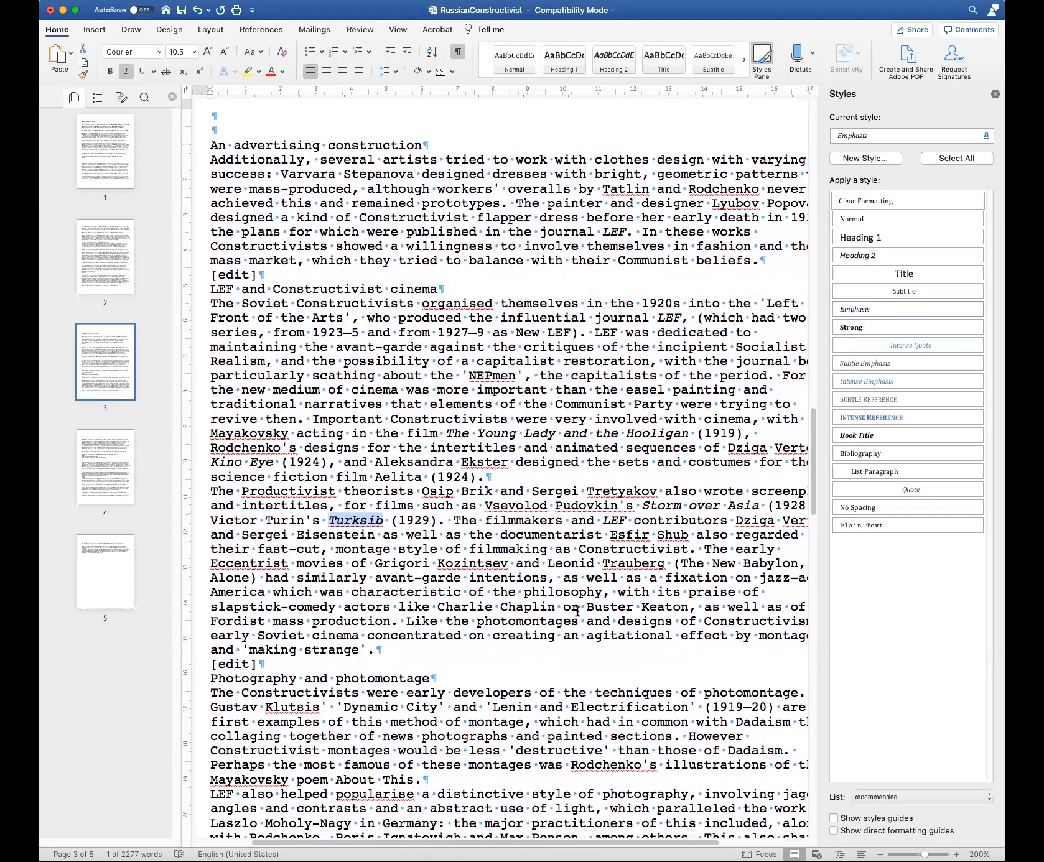
scroll(576, 612, "down", 1)
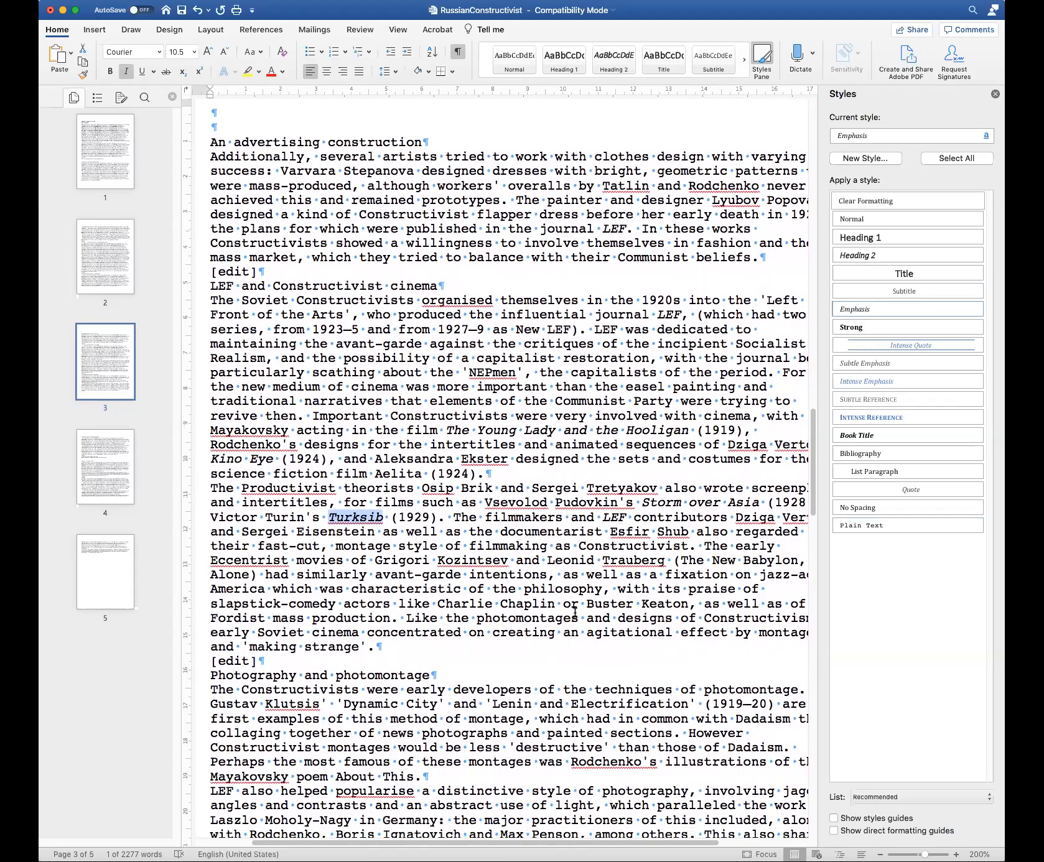
scroll(576, 613, "down", 6)
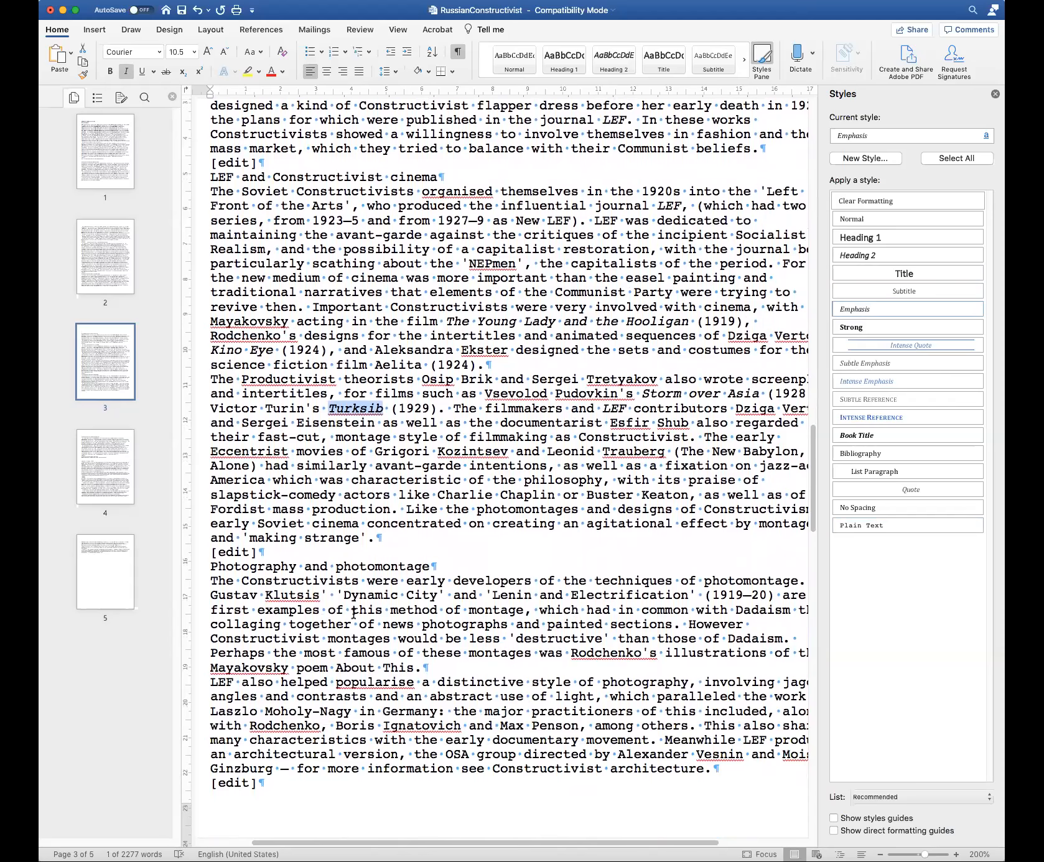
left_click_drag(340, 594, 439, 596)
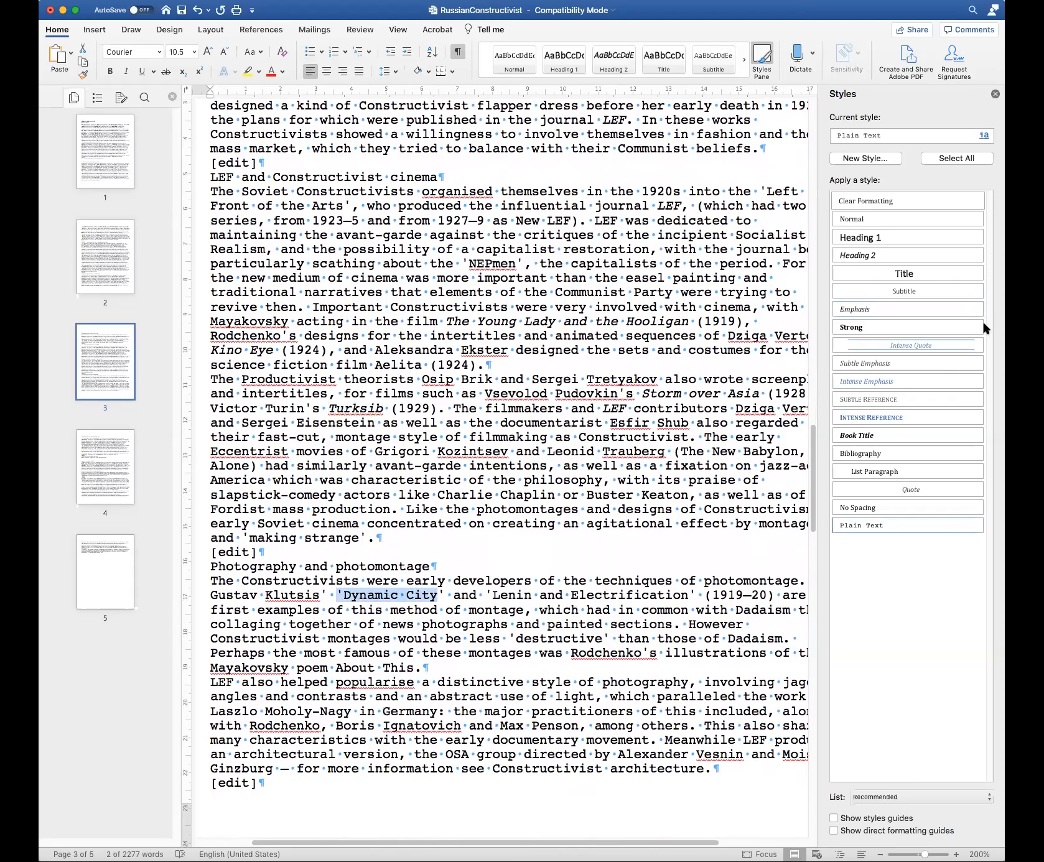
left_click(867, 309)
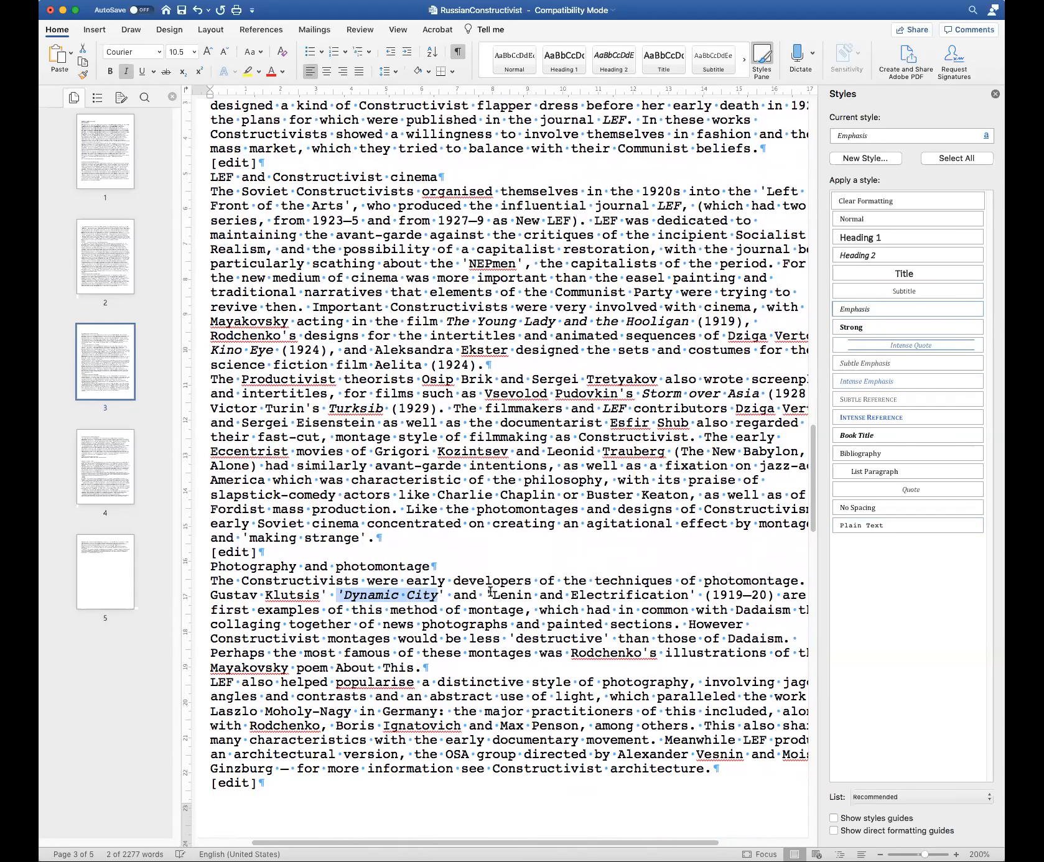
left_click_drag(496, 594, 652, 590)
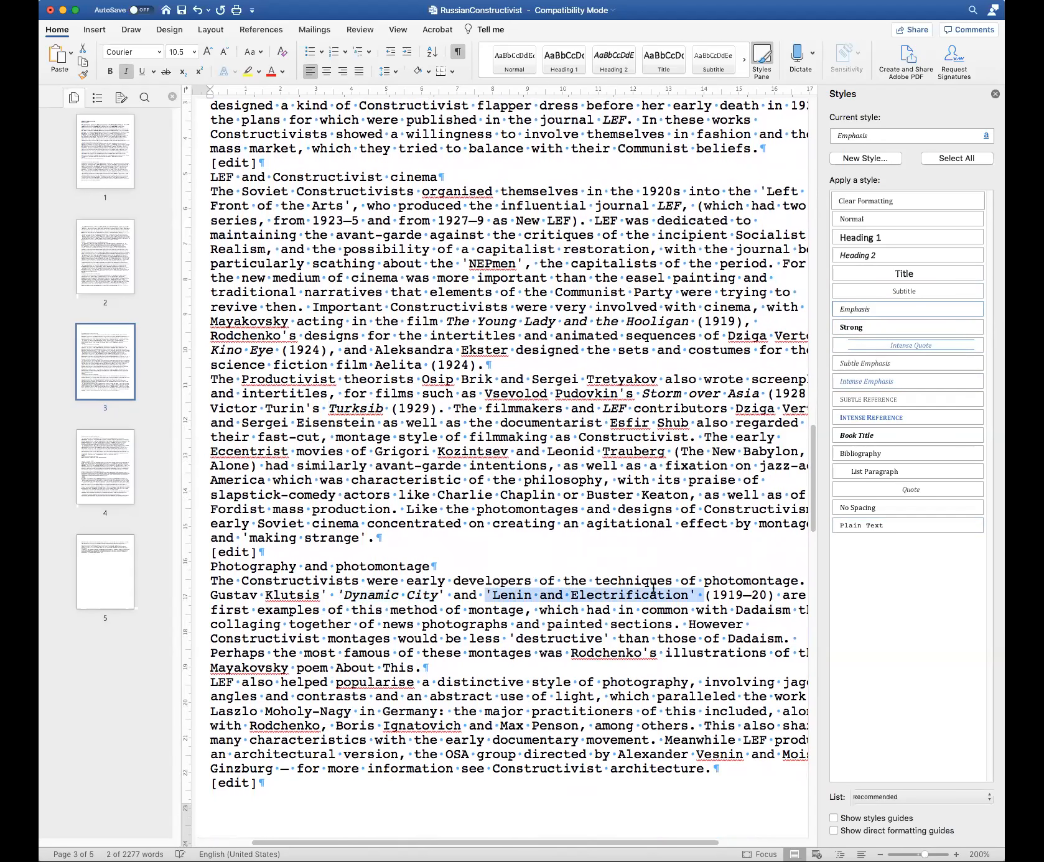
left_click(856, 308)
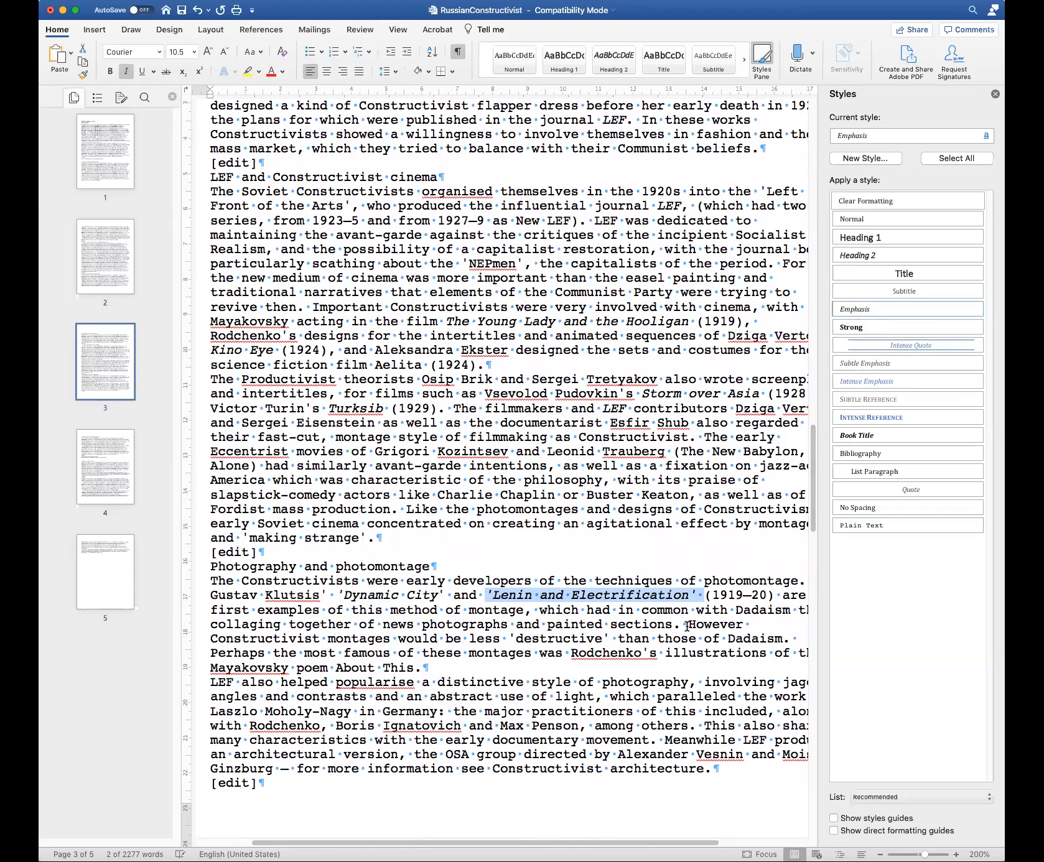
Delete the single quotation marks around the titles Dynamic City and Lenin and Electrification in the Photography and photomontage section
left_click(692, 600)
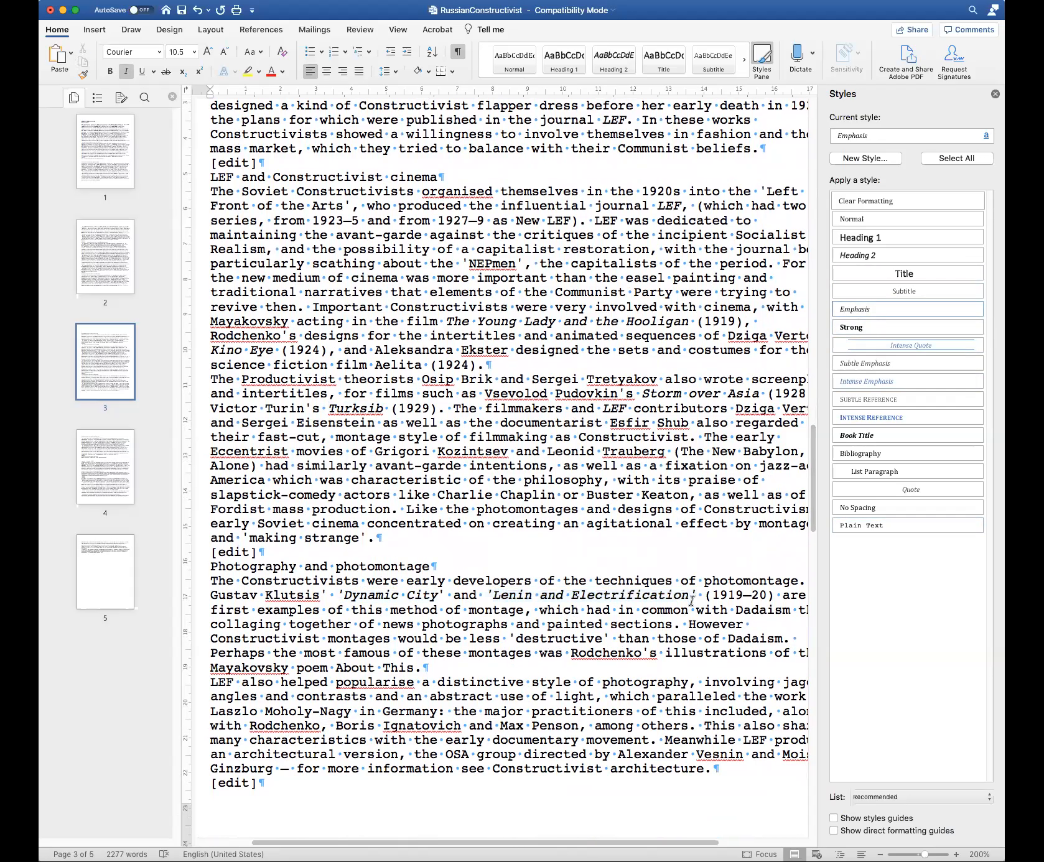
key("BackSpace")
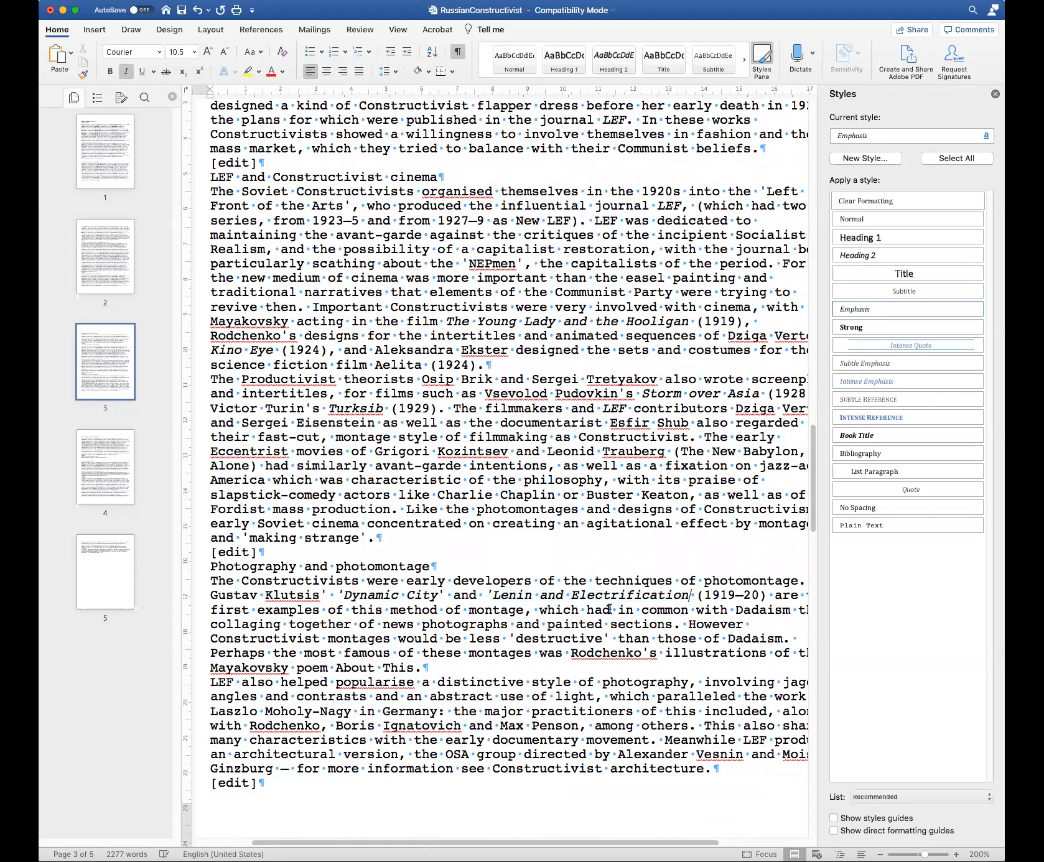
left_click(492, 594)
key("BackSpace")
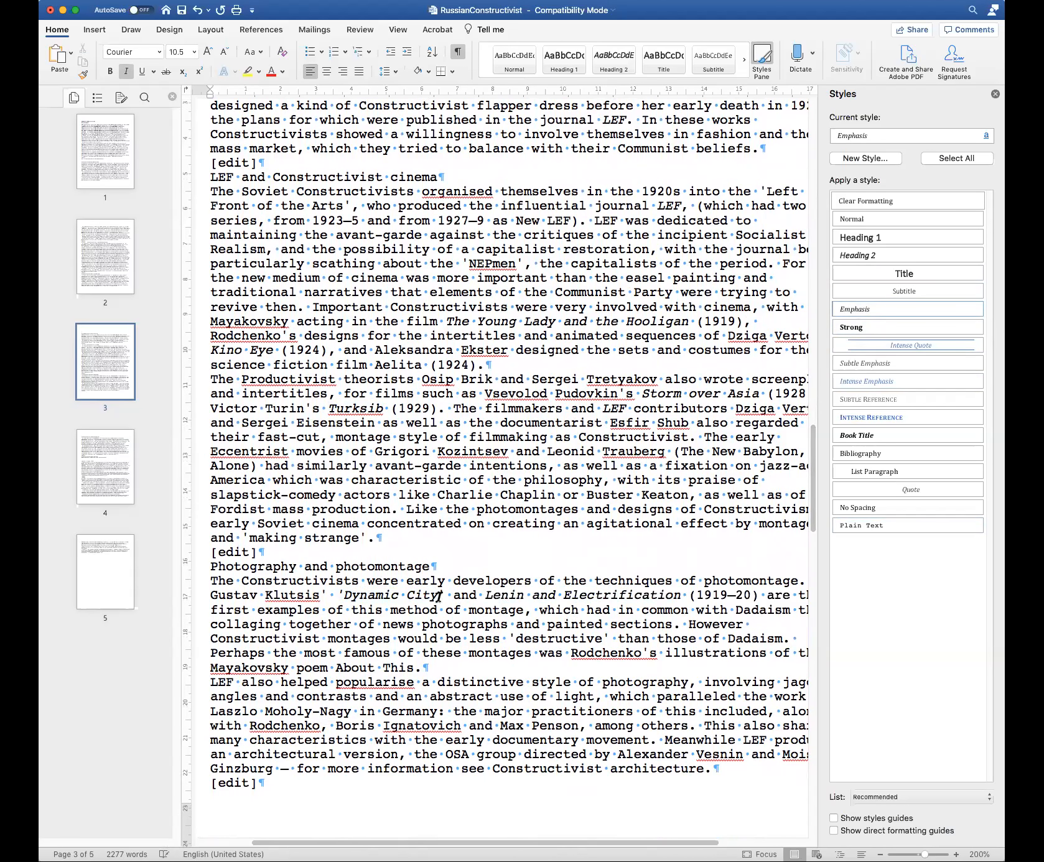
left_click(442, 594)
key("BackSpace")
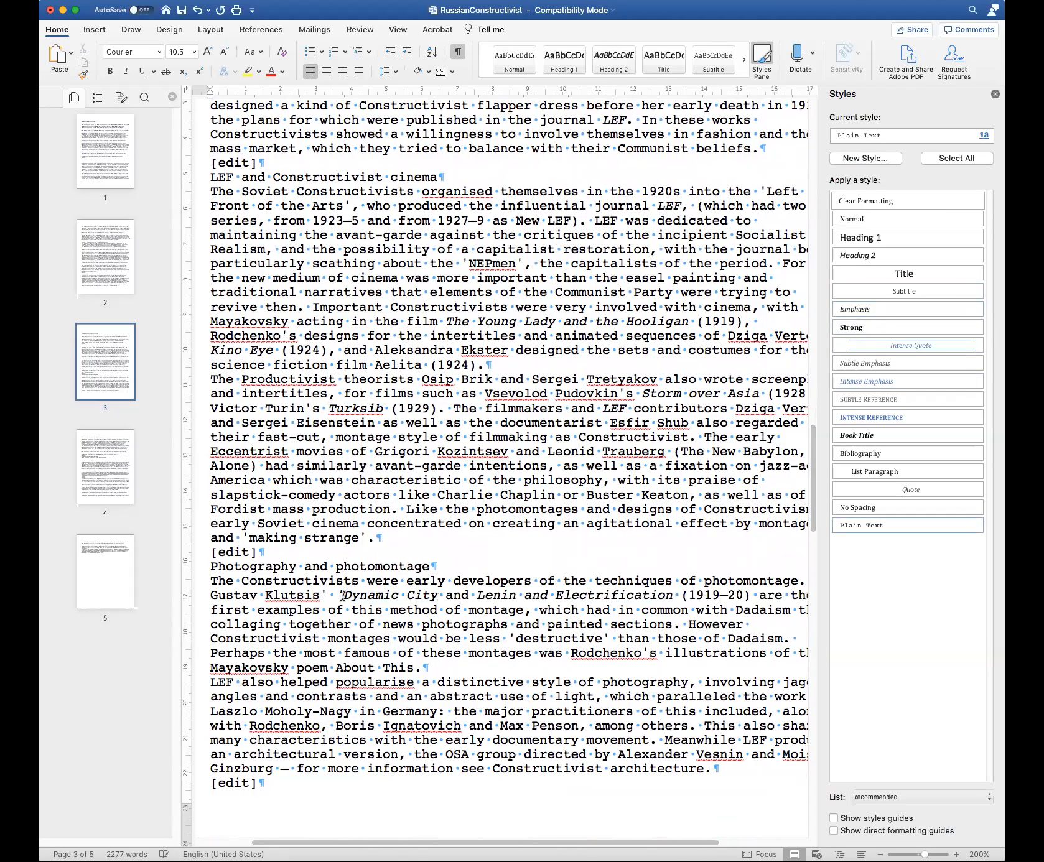
left_click(343, 594)
key("BackSpace")
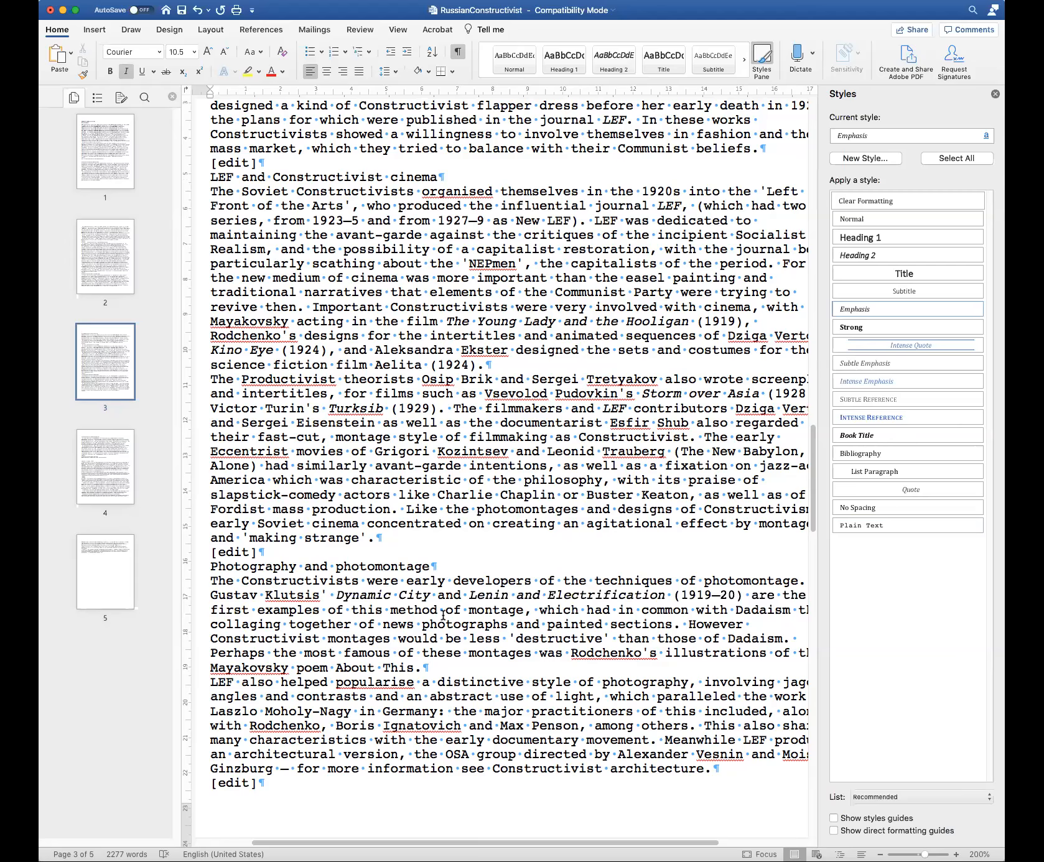
Apply the Emphasis style to the poem title "About This" and to both mentions of "LEF" in the paragraph that follows it
left_click_drag(415, 668, 337, 668)
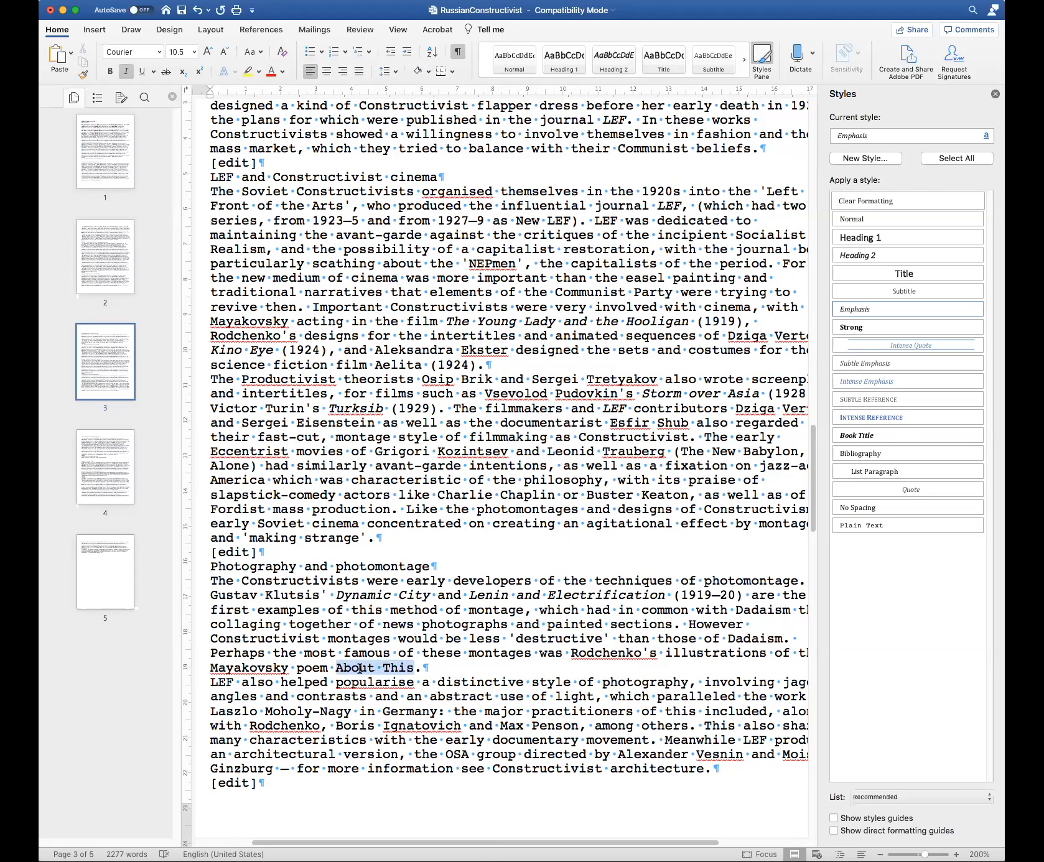
left_click(851, 310)
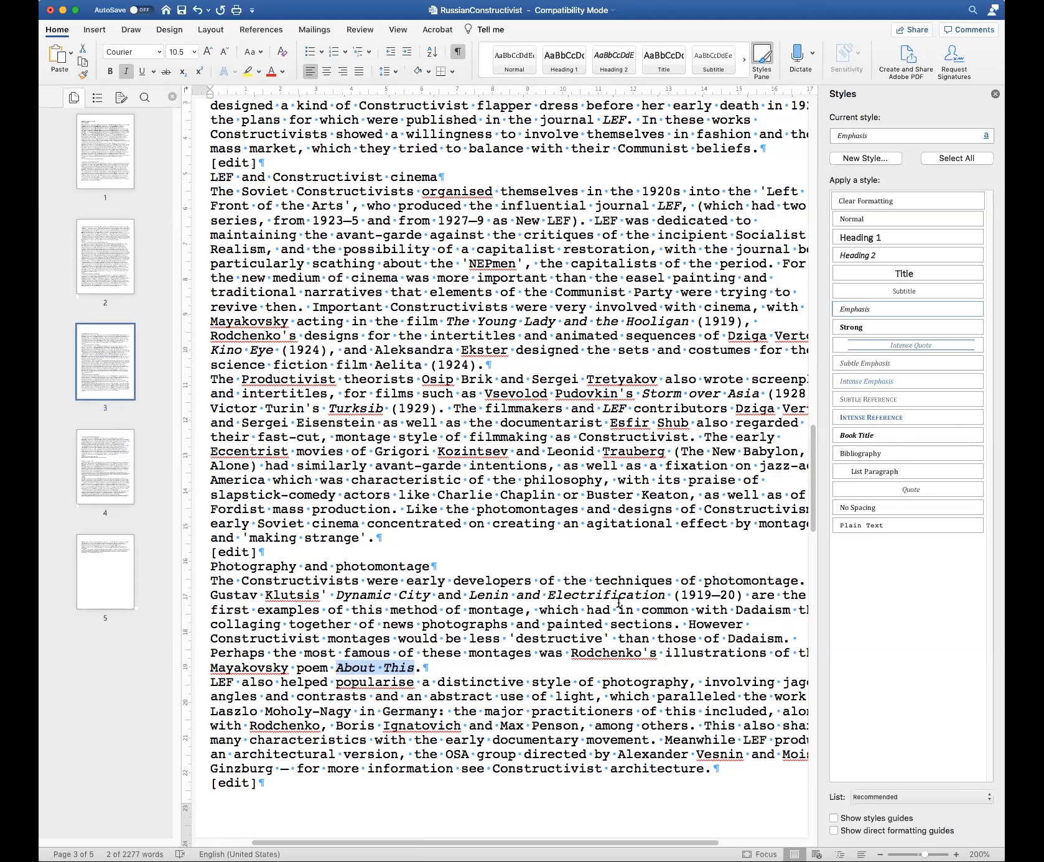
double_click(223, 682)
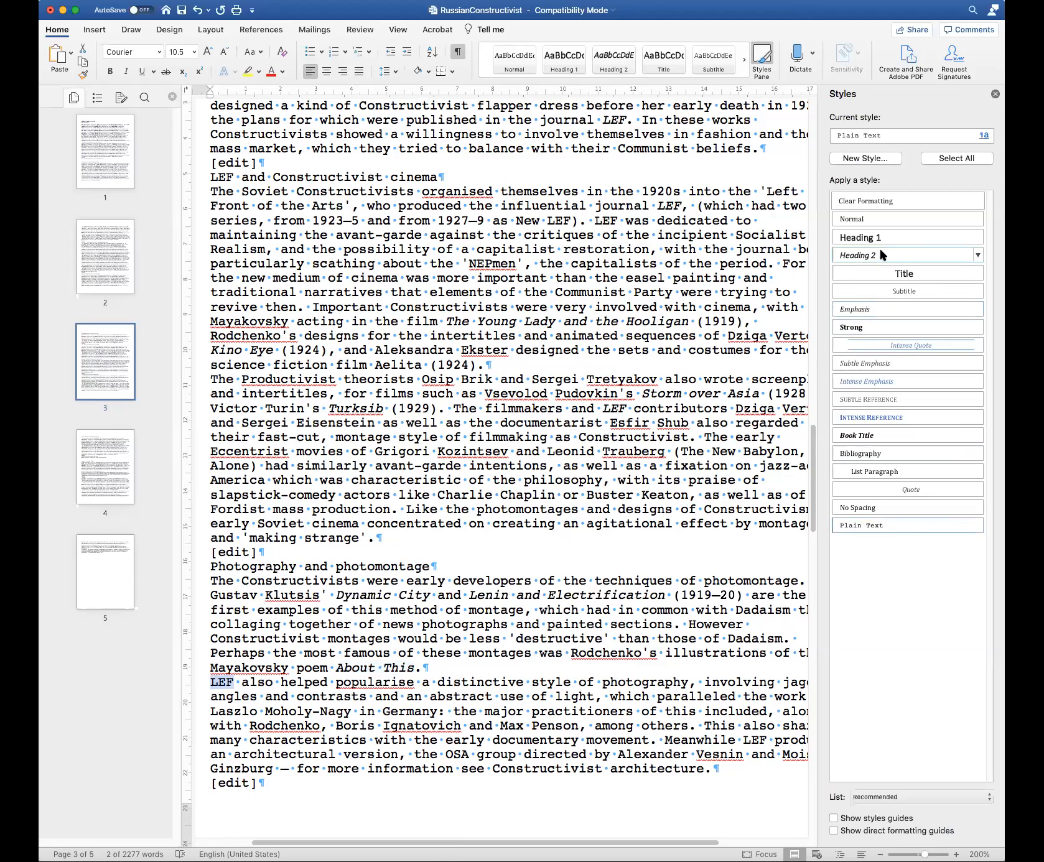
left_click(854, 309)
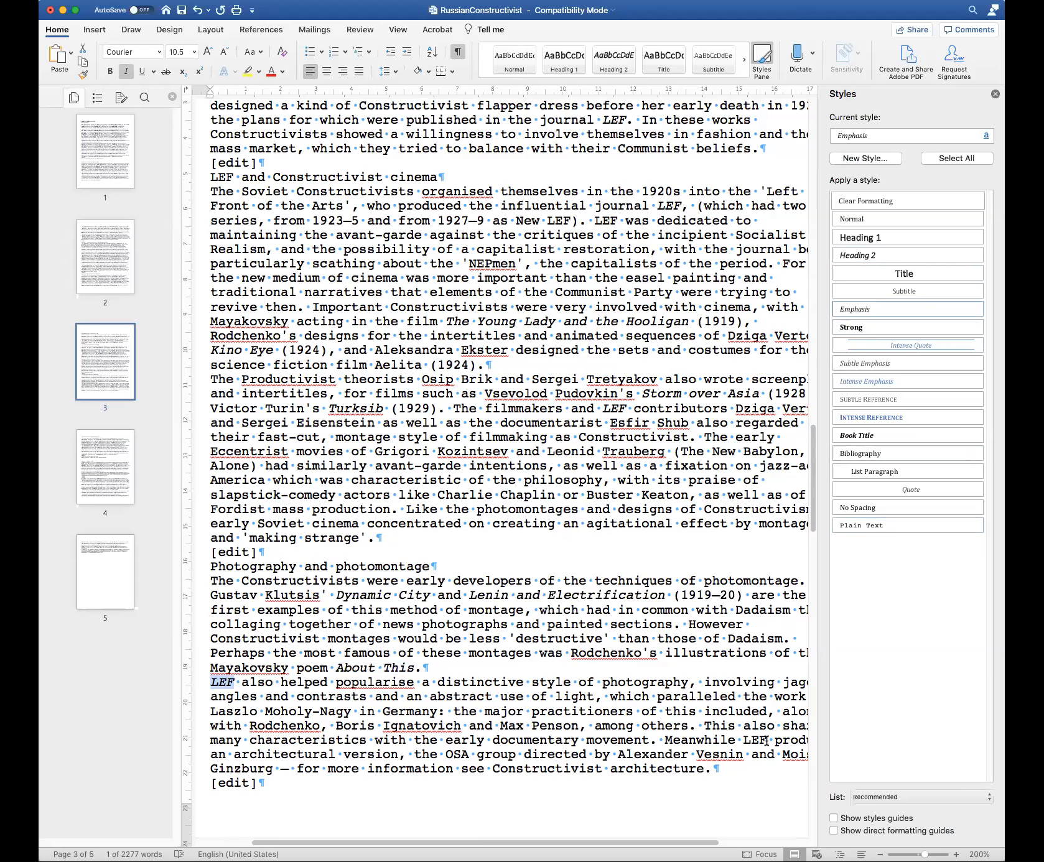
double_click(747, 740)
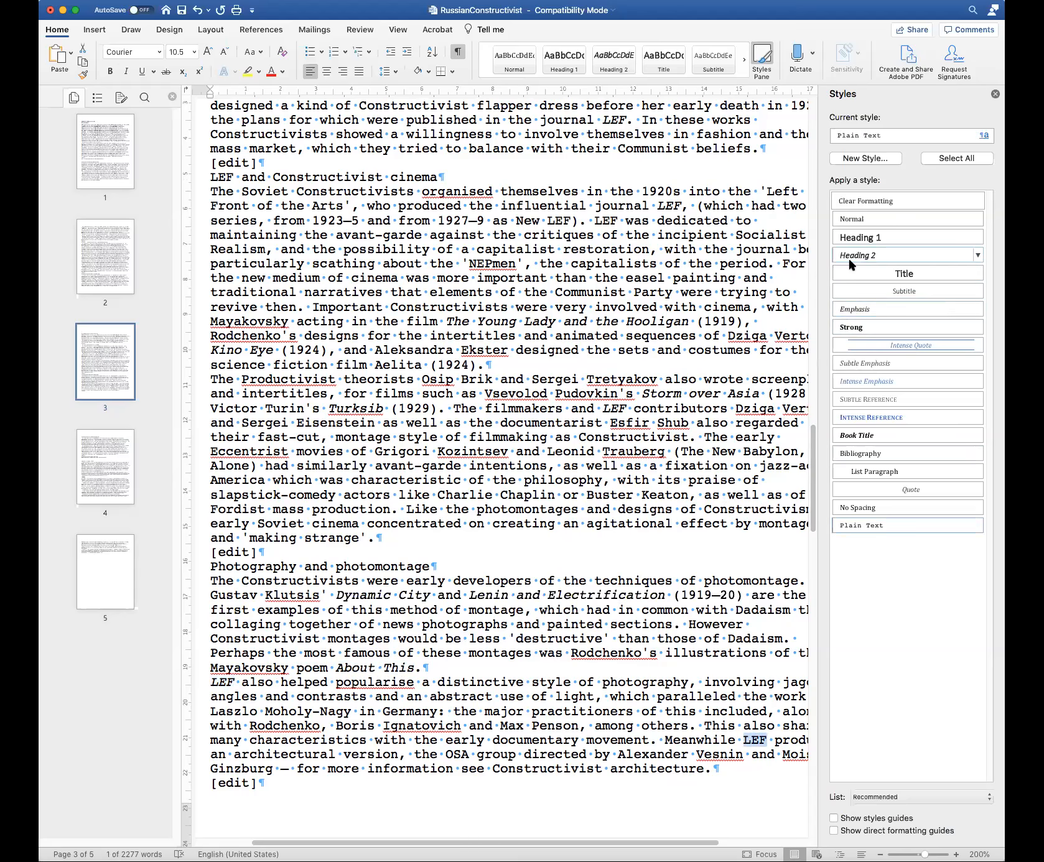
left_click(853, 309)
Apply the Normal style to the entire document and check the Emphasis titles on page 3
scroll(554, 602, "up", 8)
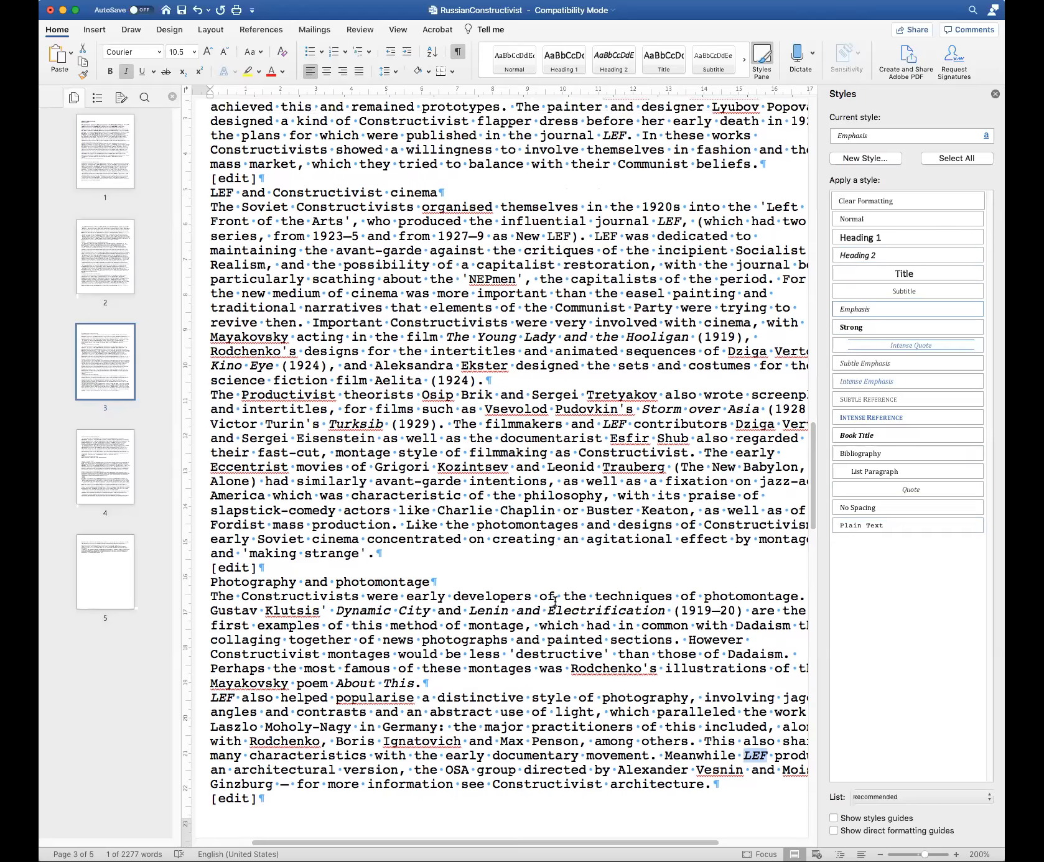
scroll(554, 600, "up", 20)
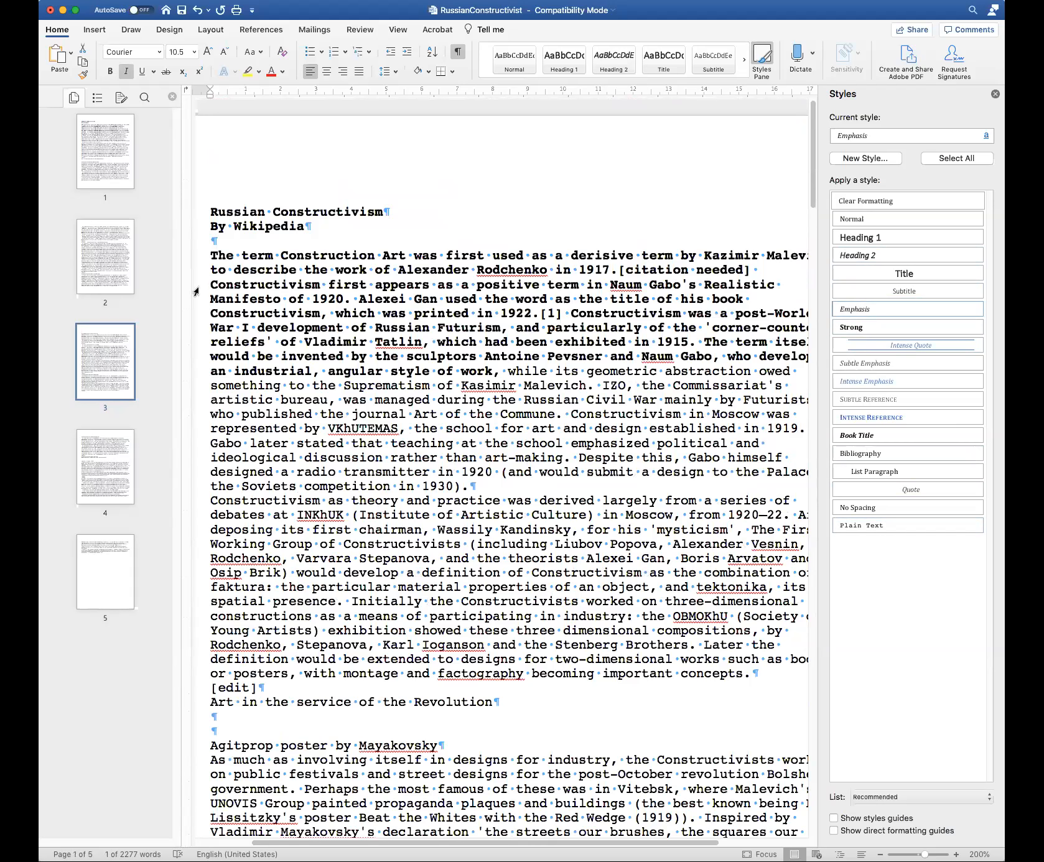
left_click(210, 212)
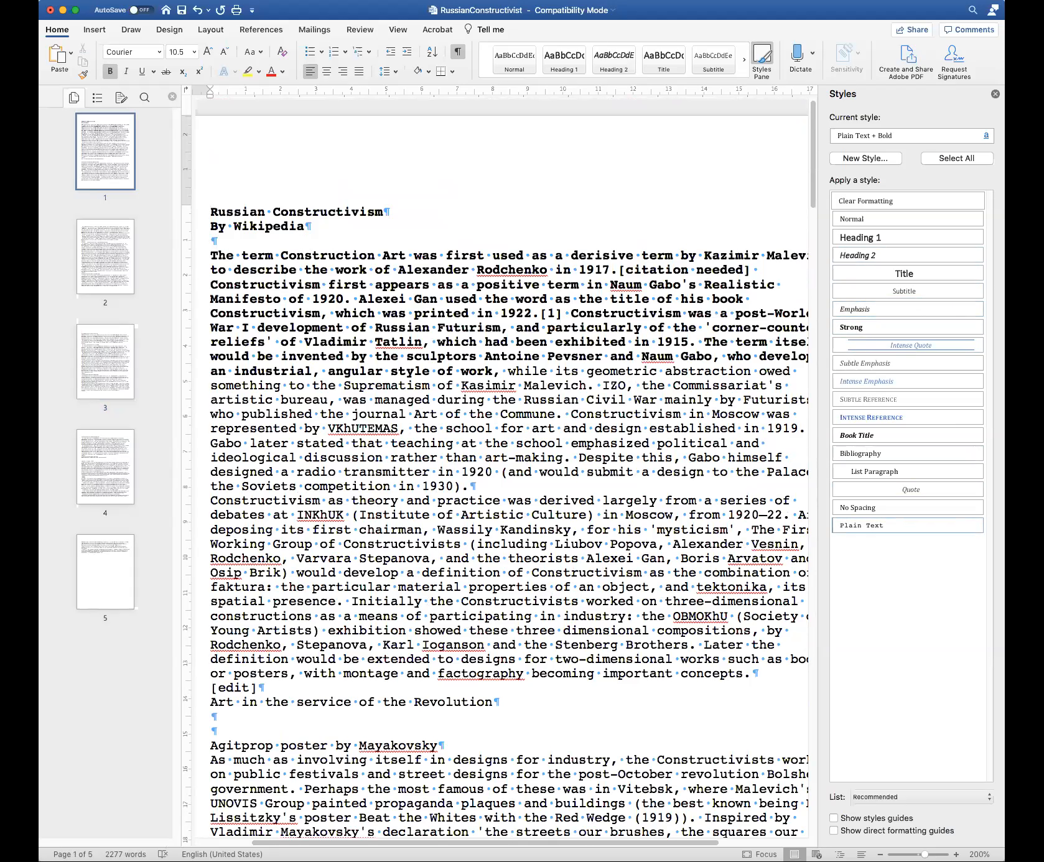
key("super+a")
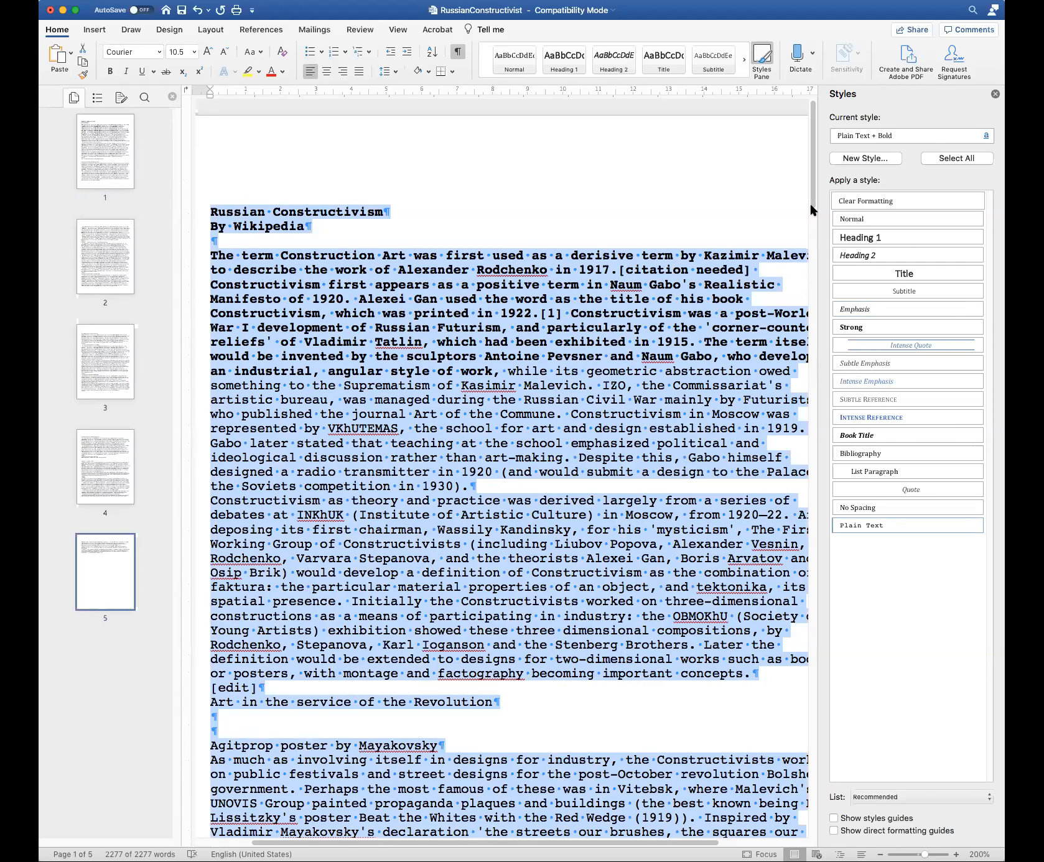
left_click(855, 221)
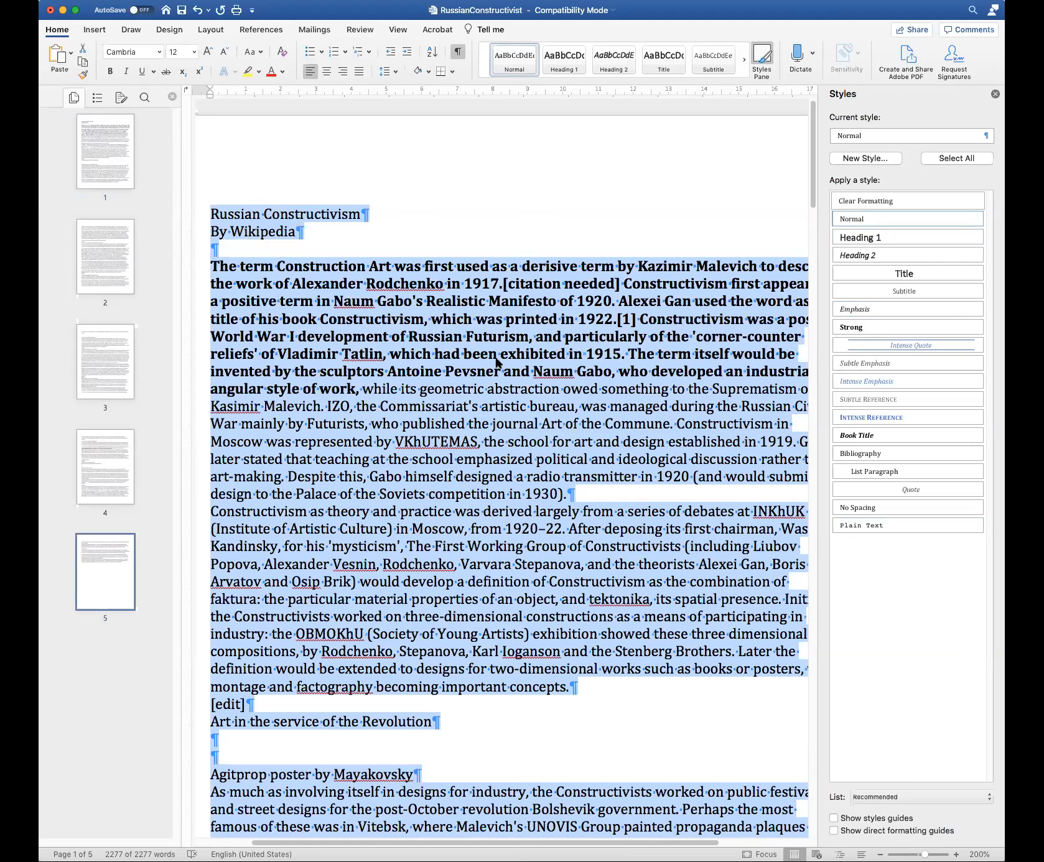
scroll(485, 364, "down", 20)
scroll(491, 365, "down", 10)
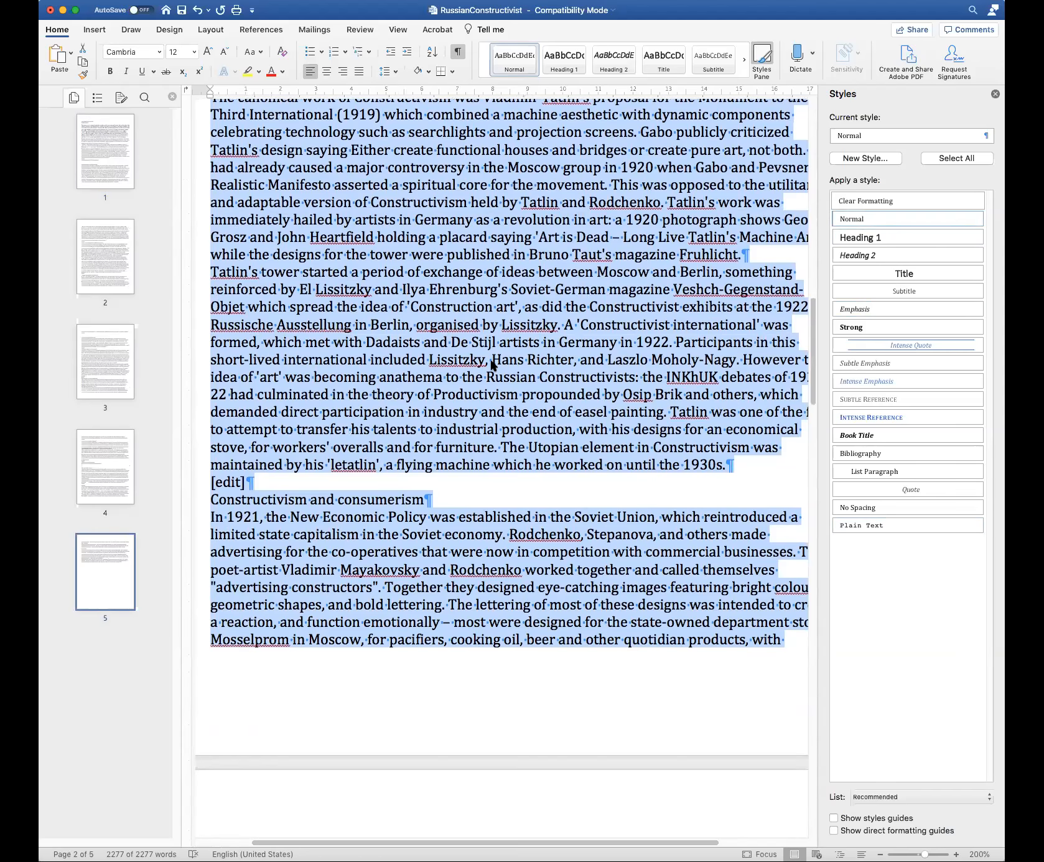
scroll(490, 365, "down", 15)
scroll(490, 361, "down", 2)
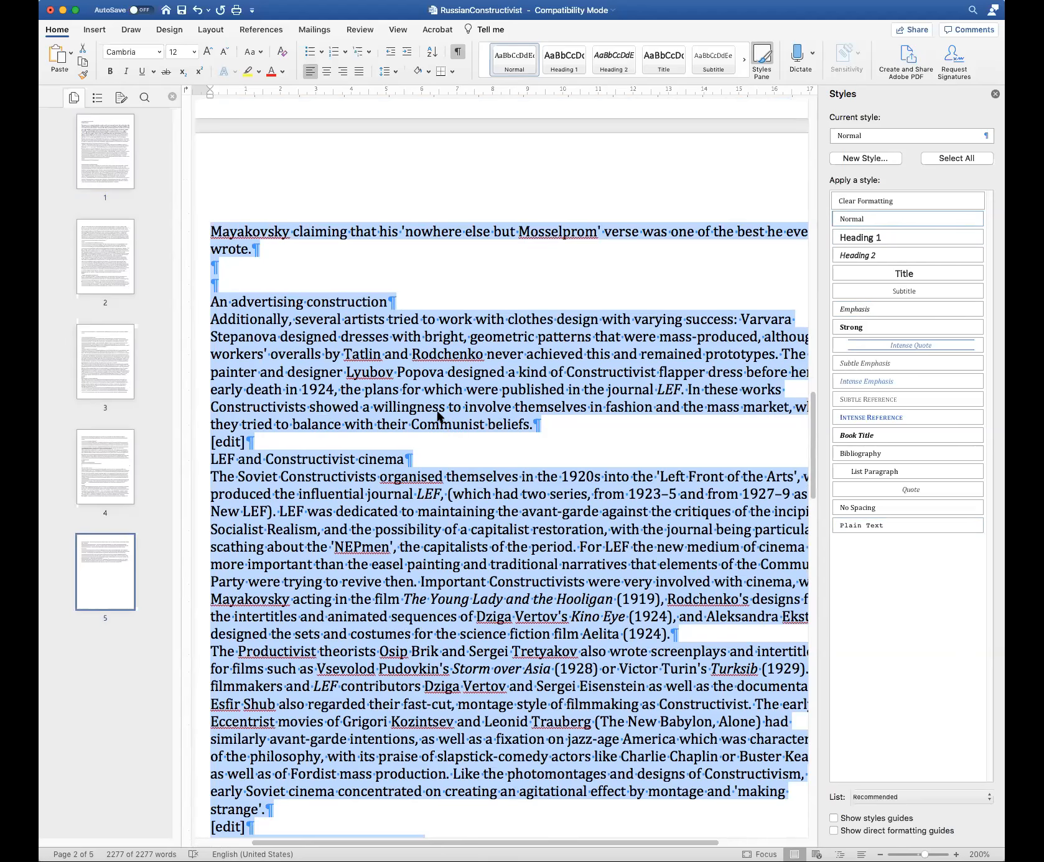
Apply the Title style to "Russian Constructivism" and the Subtitle style to "By Wikipedia" at the start of the document
scroll(437, 415, "up", 9)
scroll(437, 415, "up", 15)
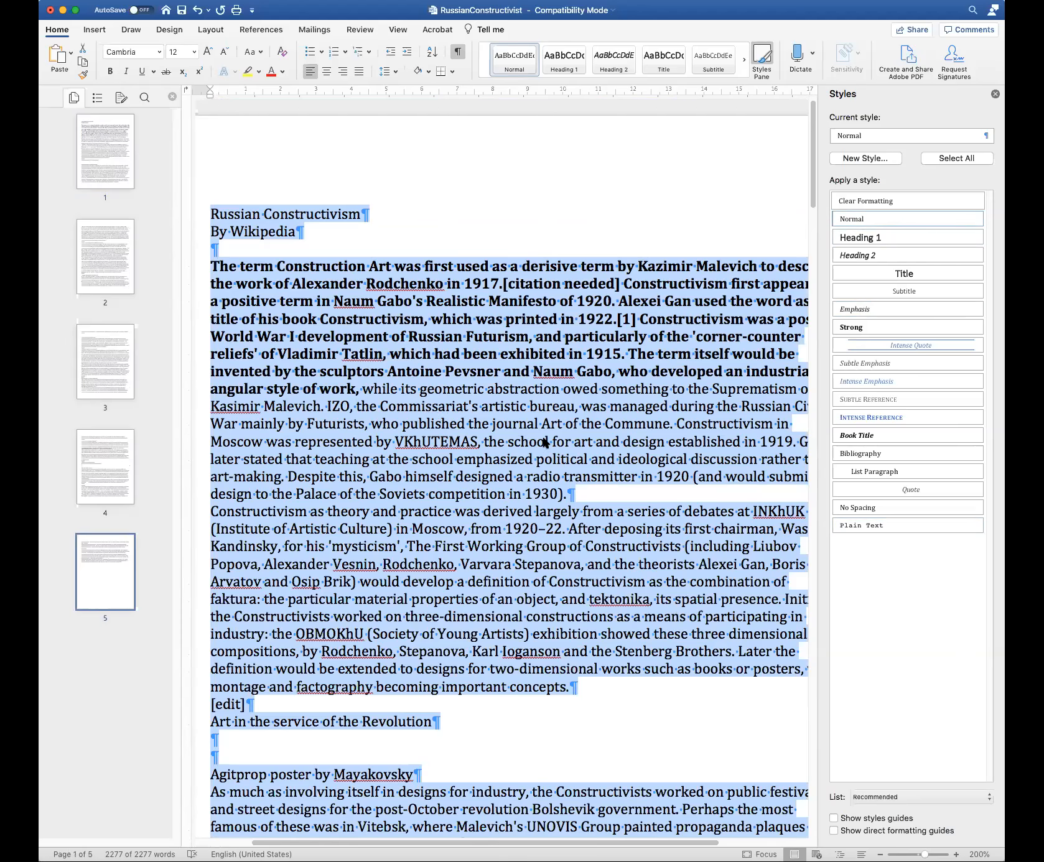
left_click(314, 213)
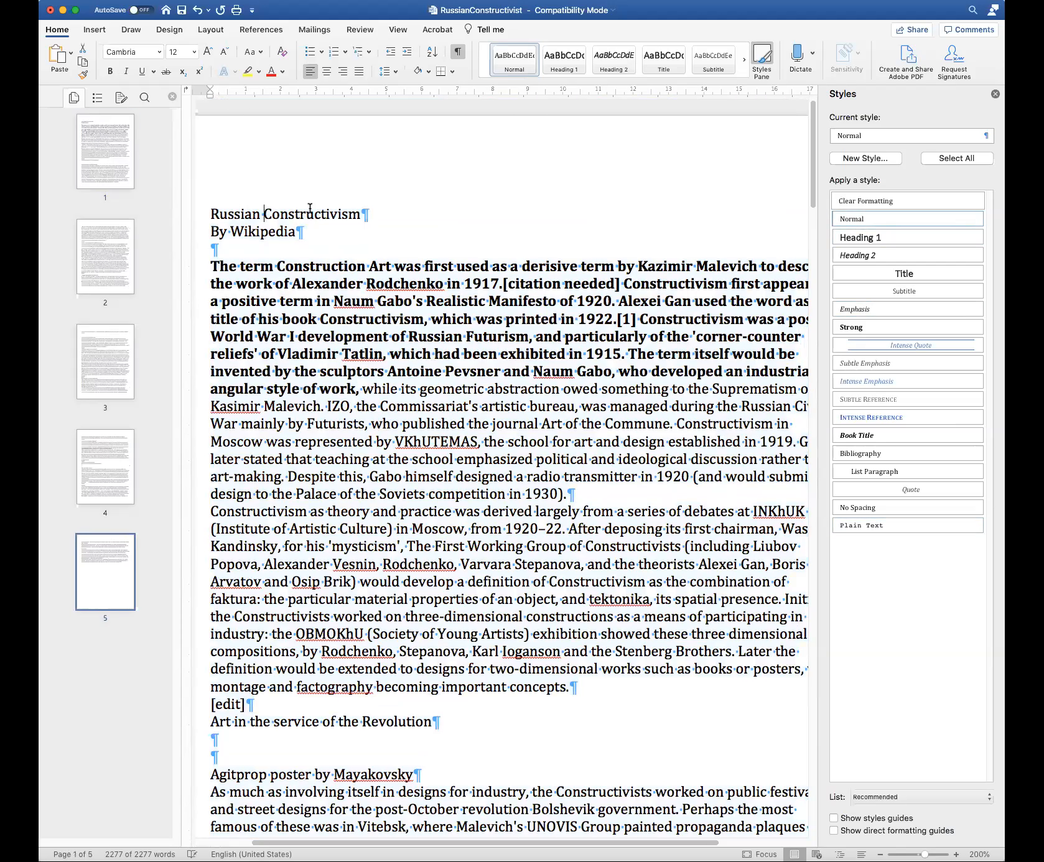
left_click(902, 274)
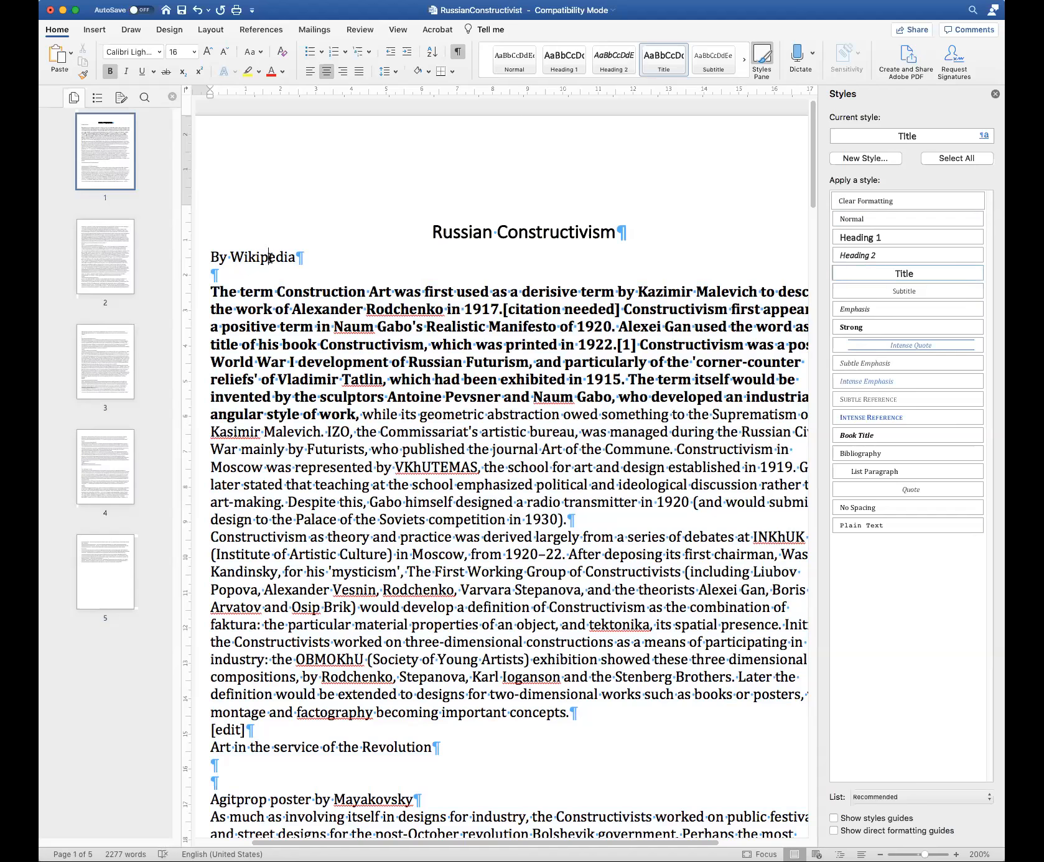
left_click(271, 256)
left_click(904, 293)
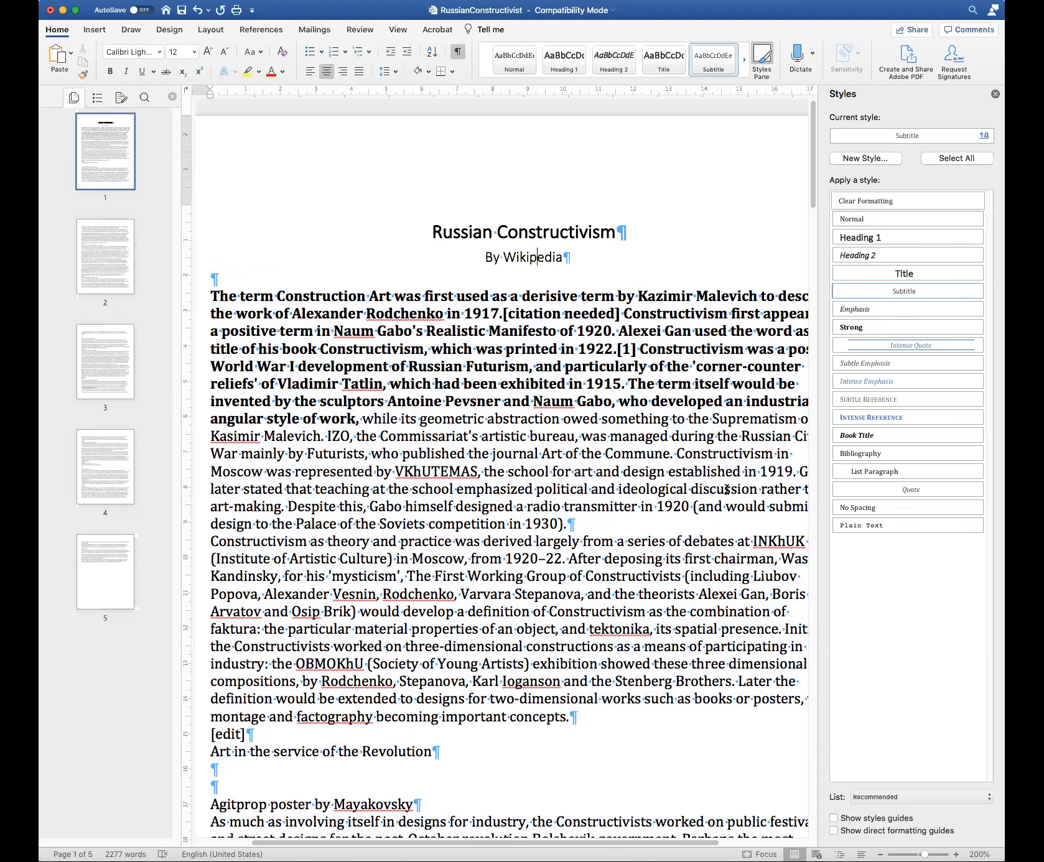
Open the Normal style for modification from within the second body paragraph on page 1
scroll(637, 510, "down", 2)
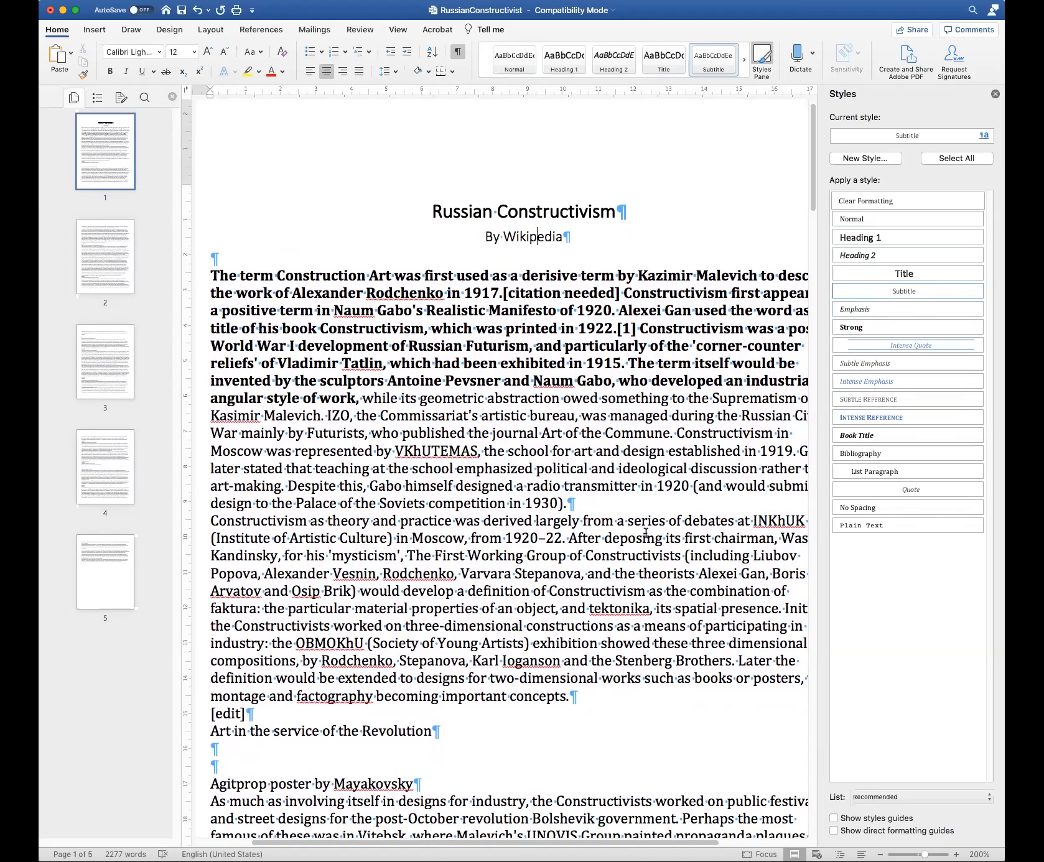
left_click(604, 573)
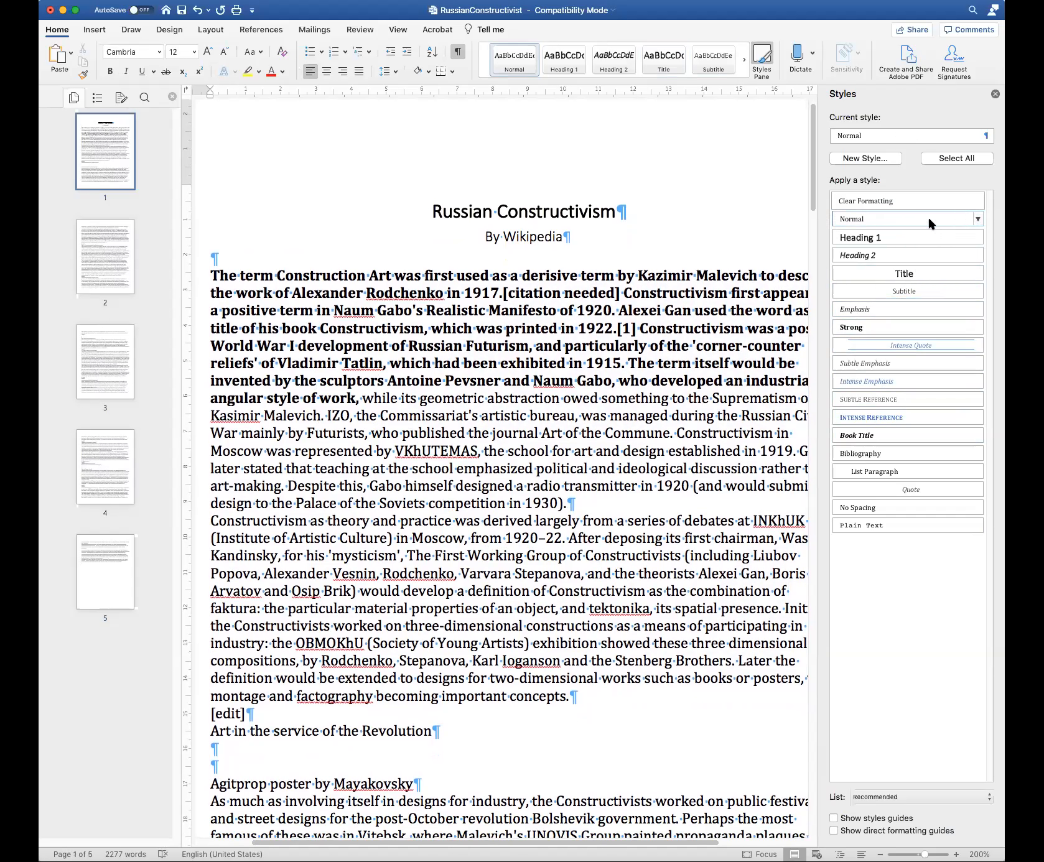
left_click(977, 220)
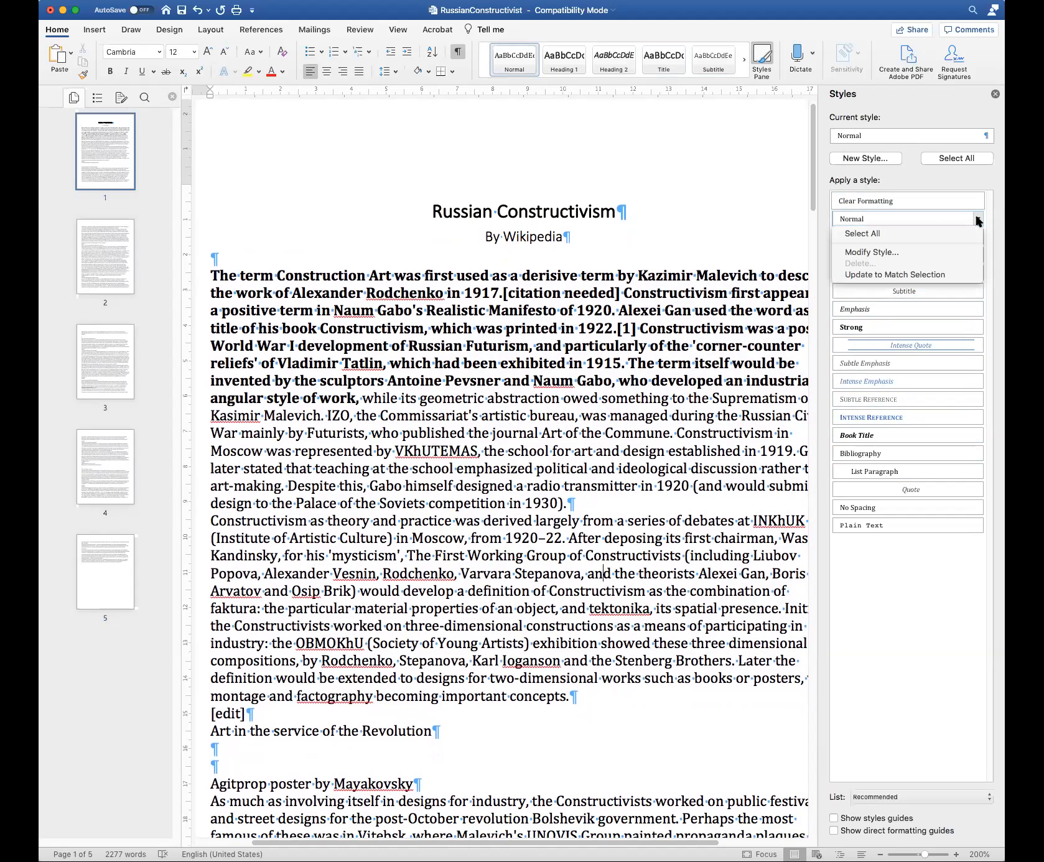
left_click(912, 252)
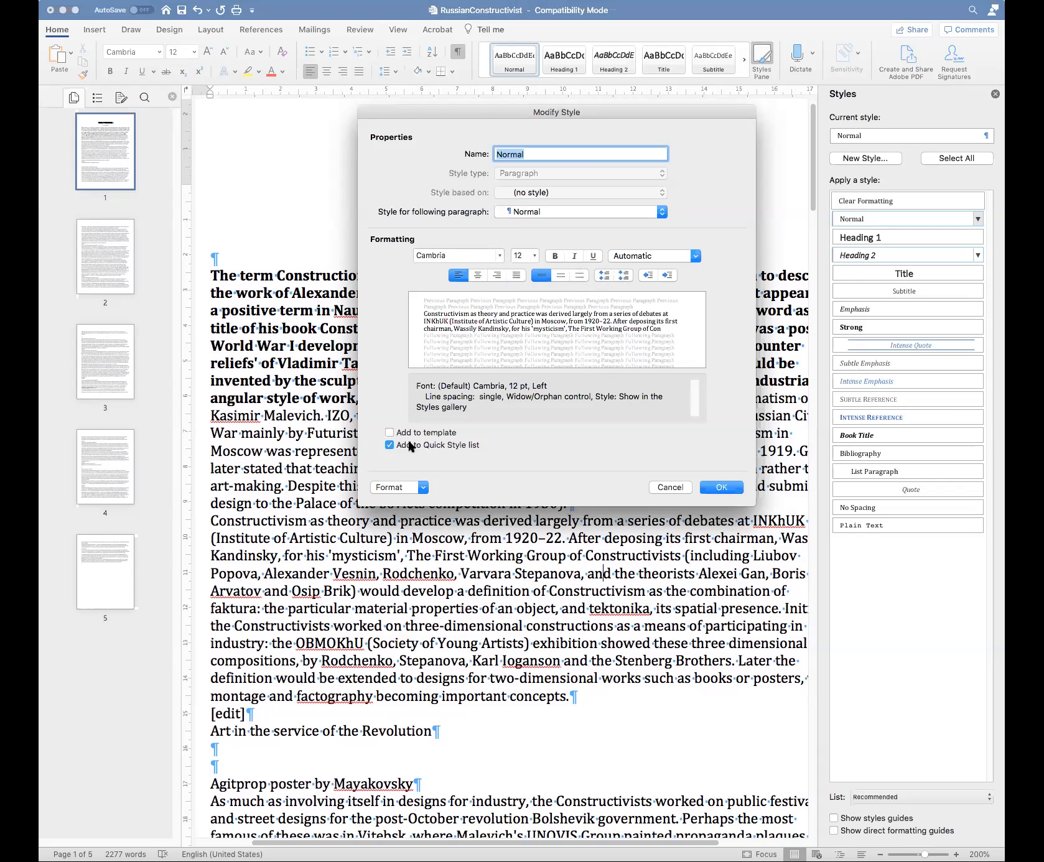
Review the font settings available for the Normal style
left_click(422, 488)
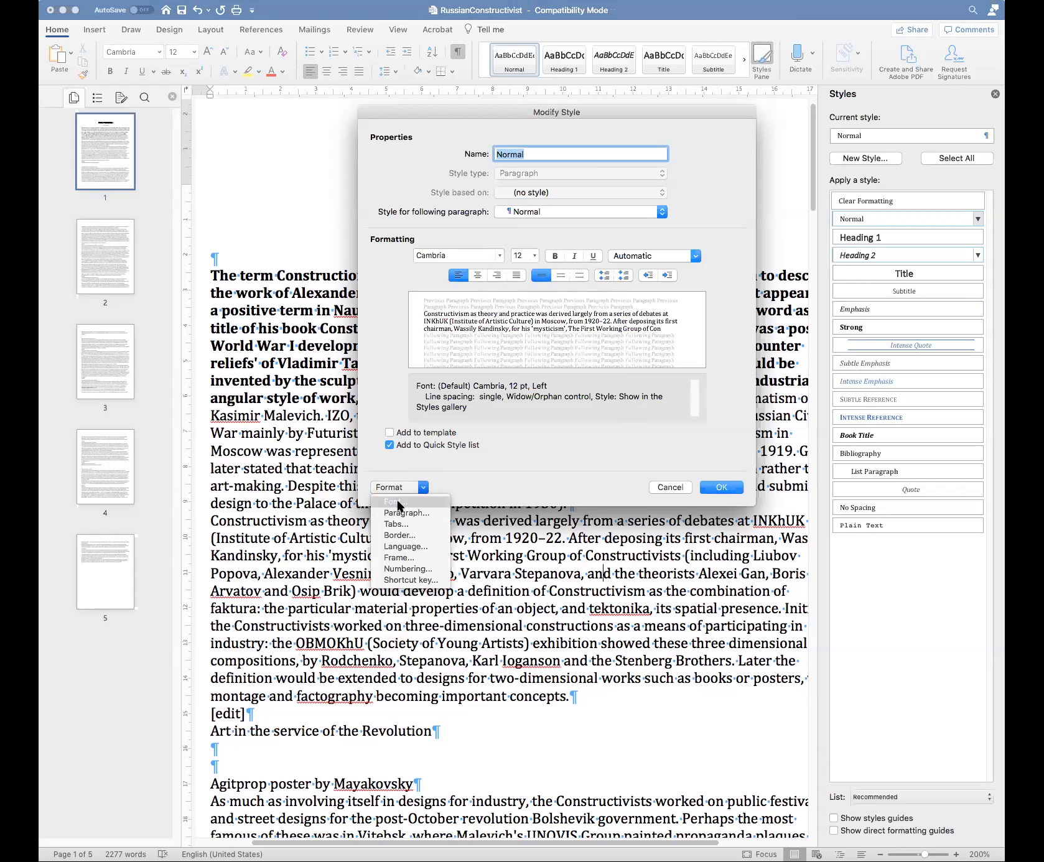
left_click(421, 490)
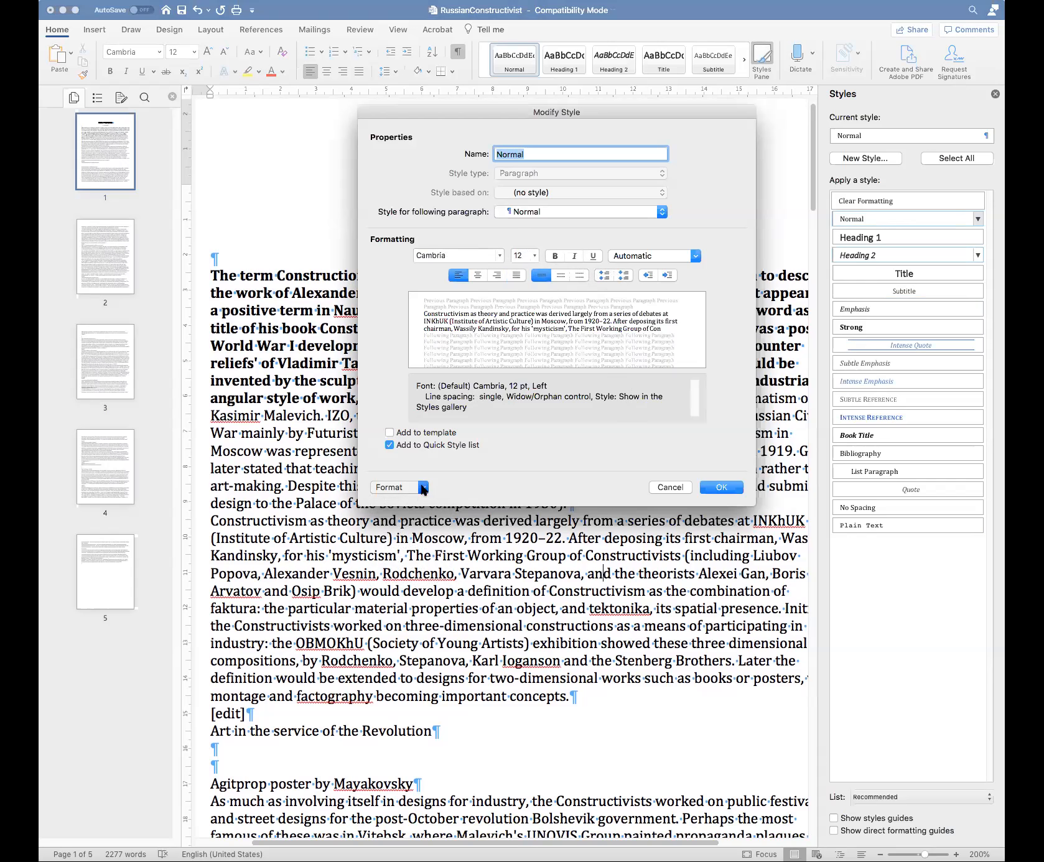
left_click(423, 488)
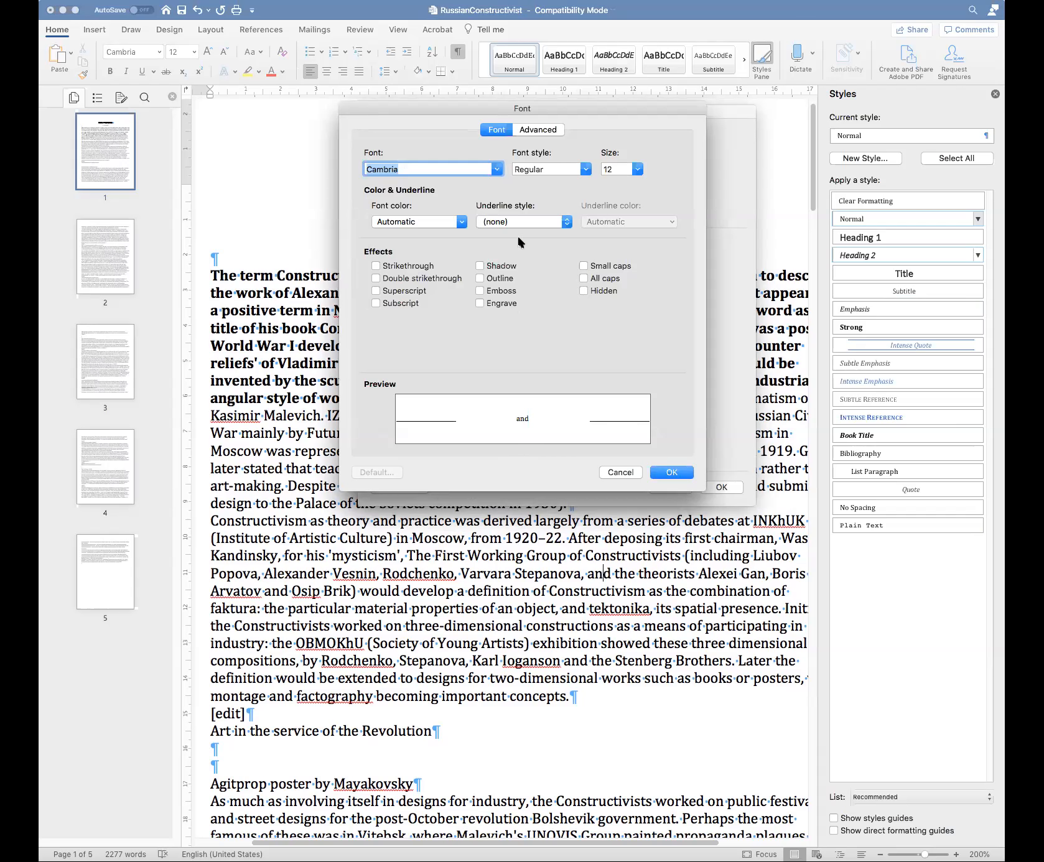
left_click(618, 473)
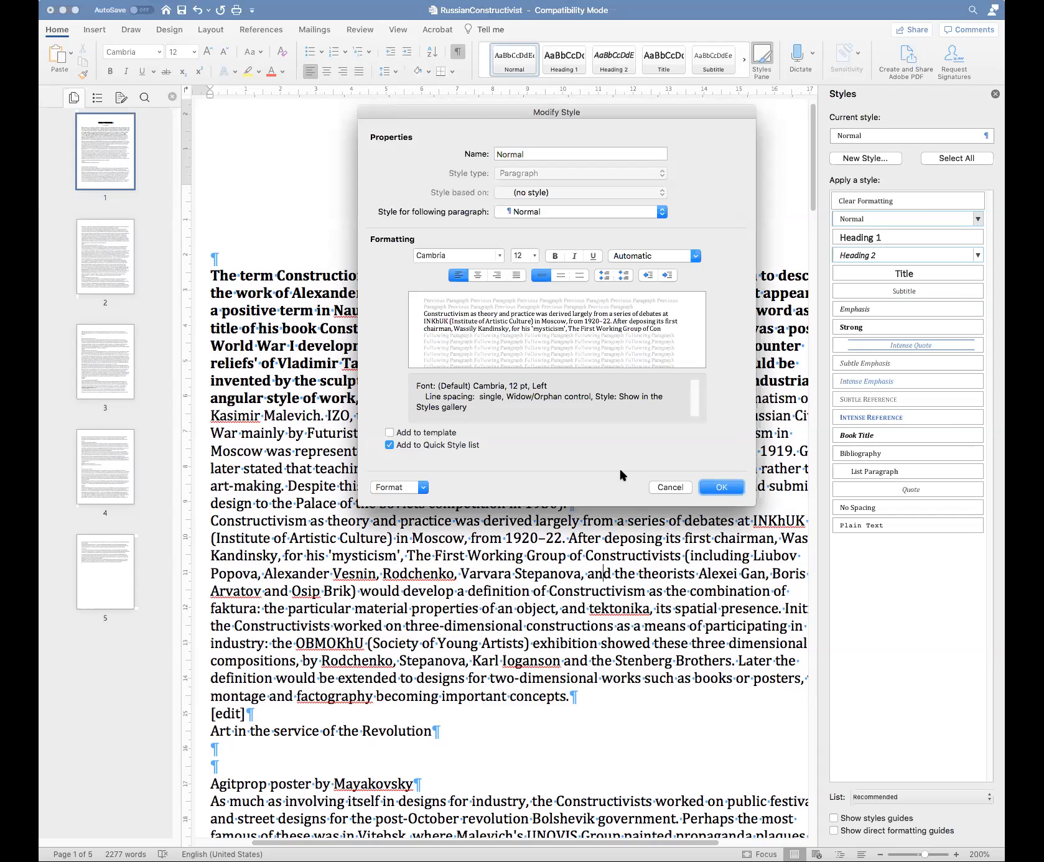
In the Normal style's paragraph settings, keep the alignment at Left and set the special indentation to First line
left_click(423, 488)
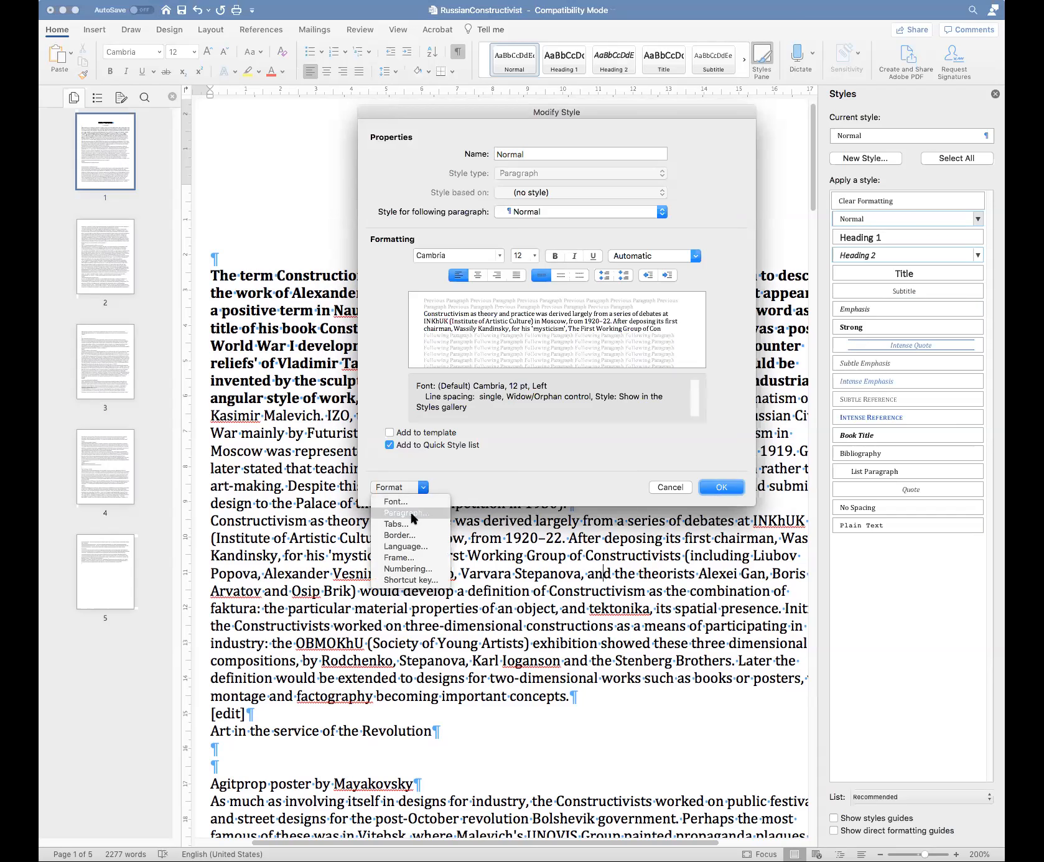
left_click(407, 513)
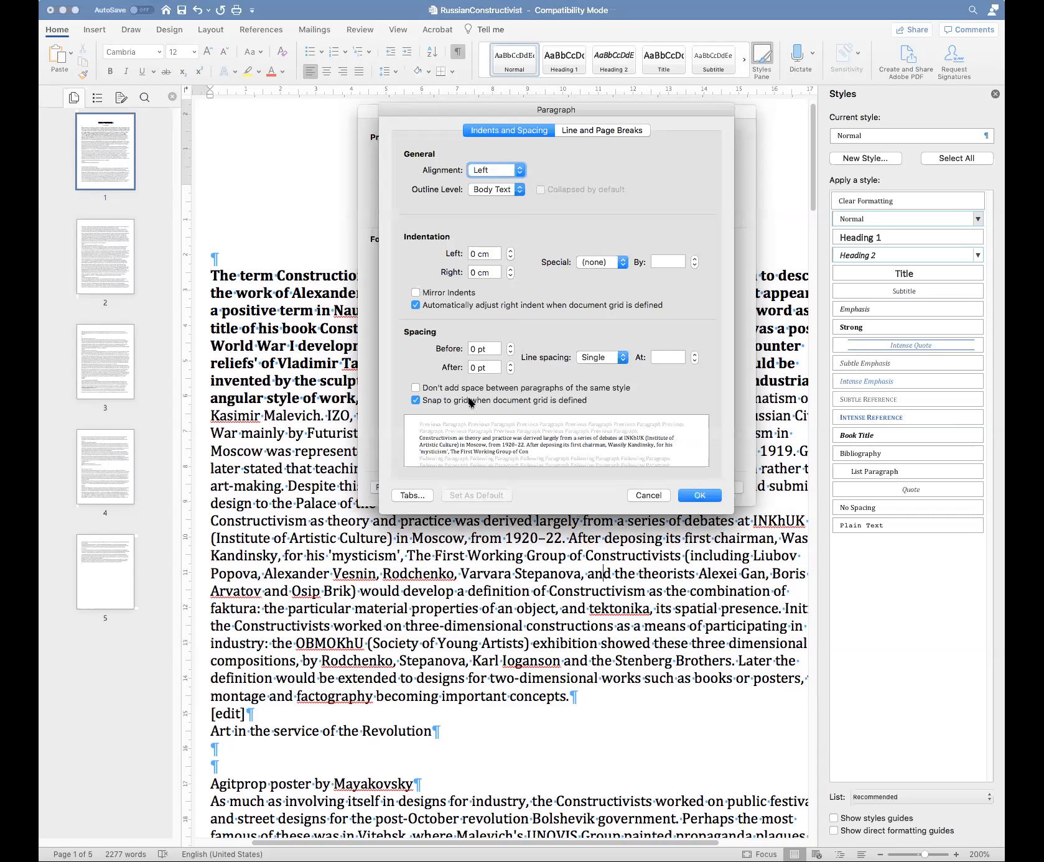
left_click(519, 170)
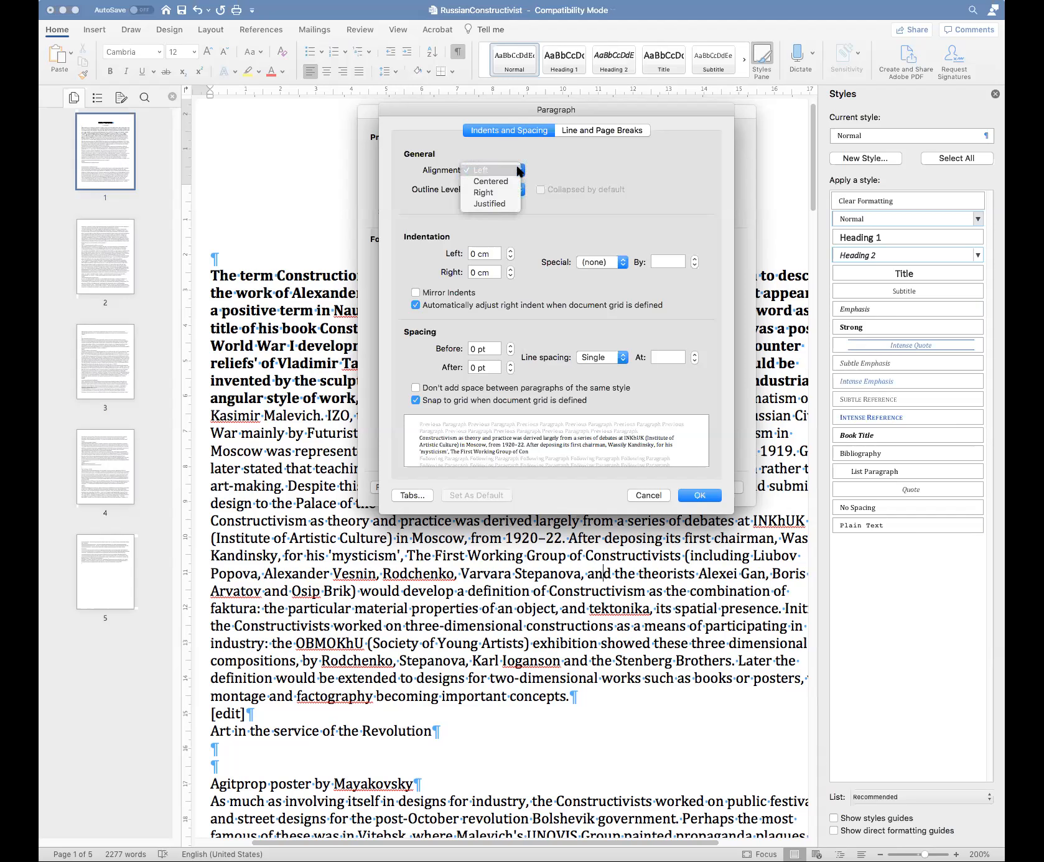
left_click(518, 170)
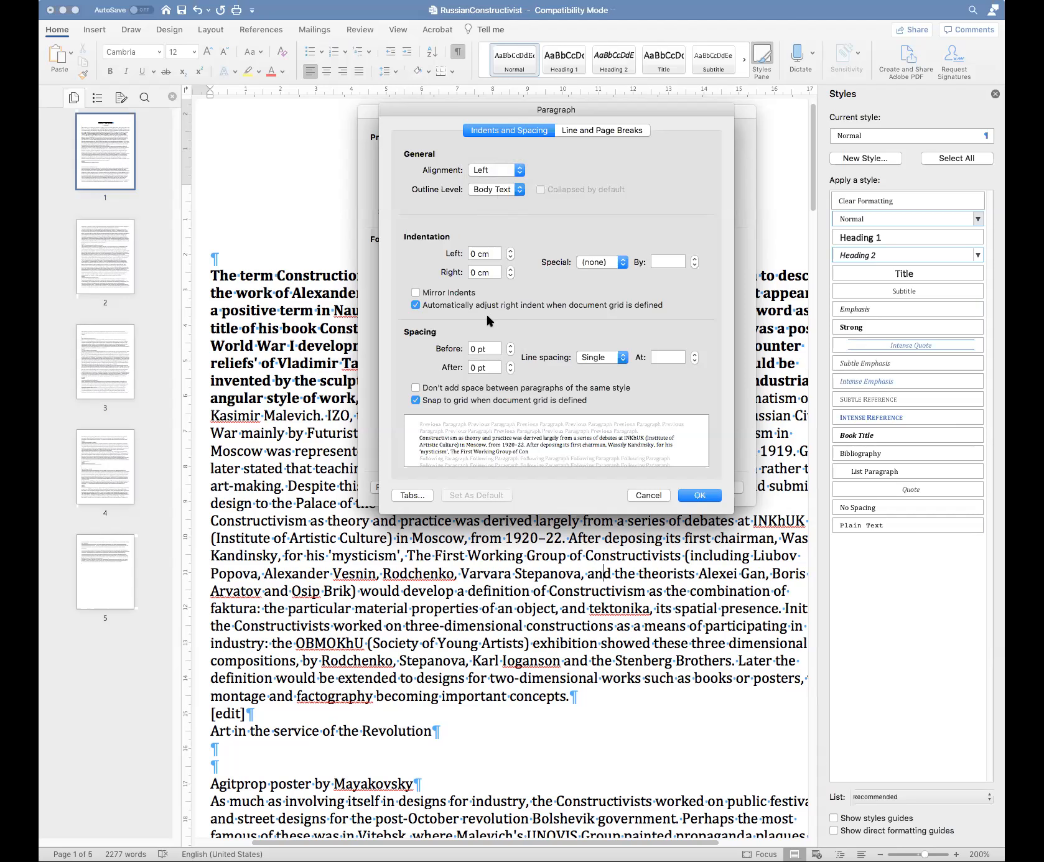
left_click(622, 264)
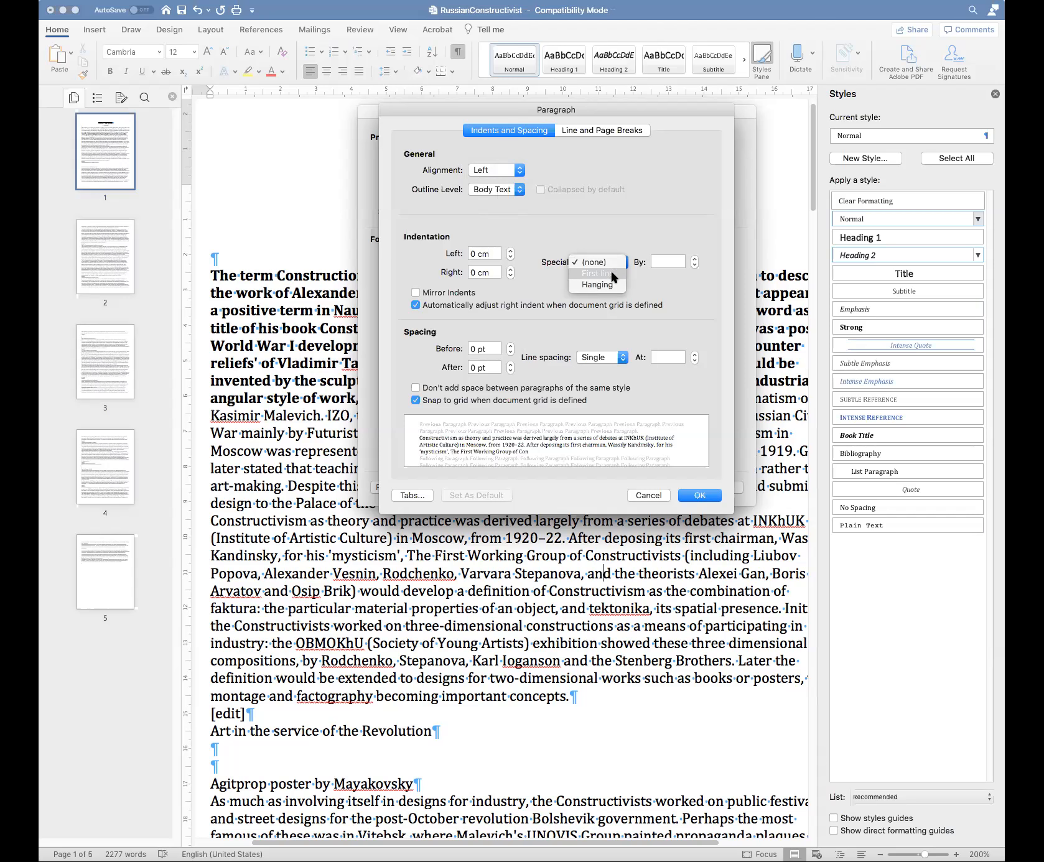
left_click(613, 274)
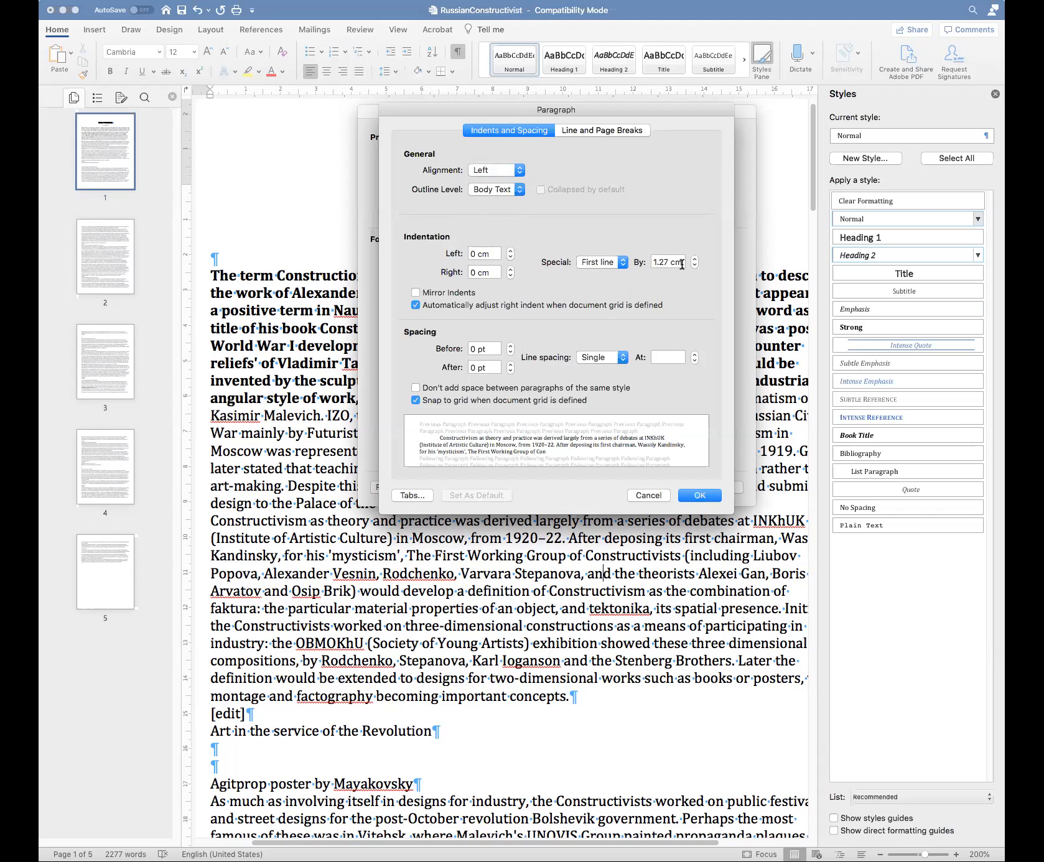
Try to set the Normal style's first-line indent to 2p
left_click_drag(681, 264, 632, 262)
type("2p")
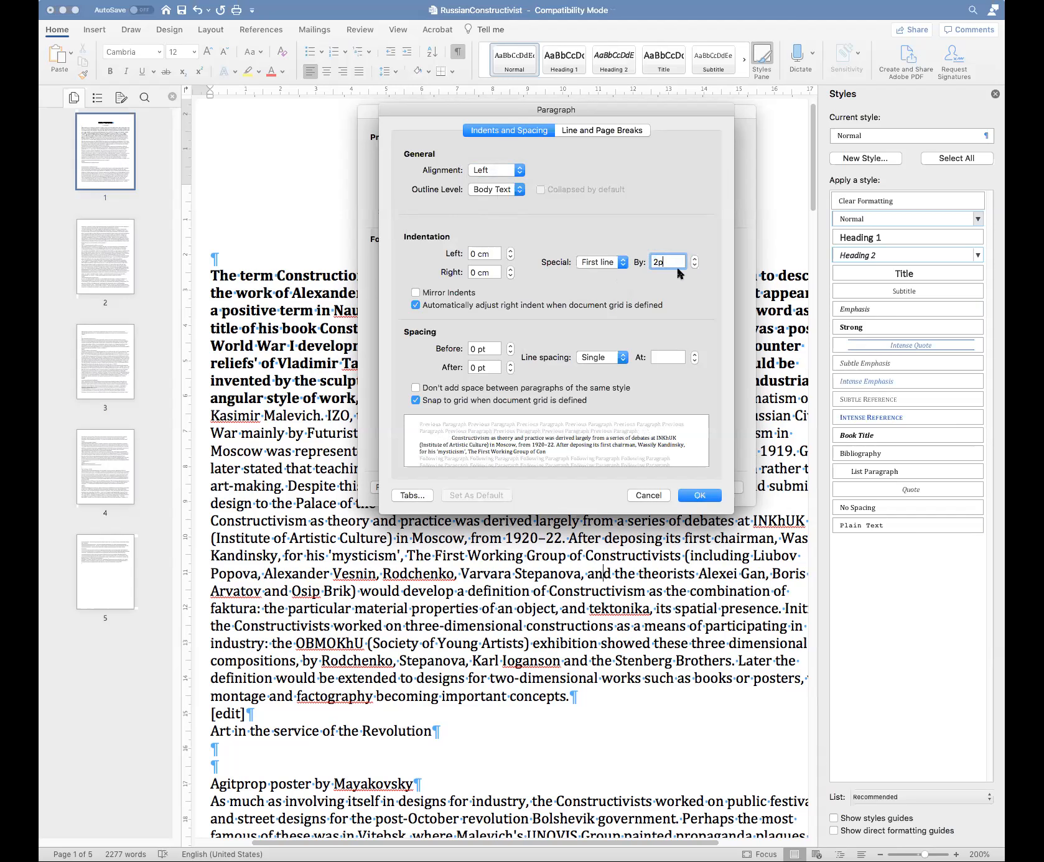
left_click(495, 254)
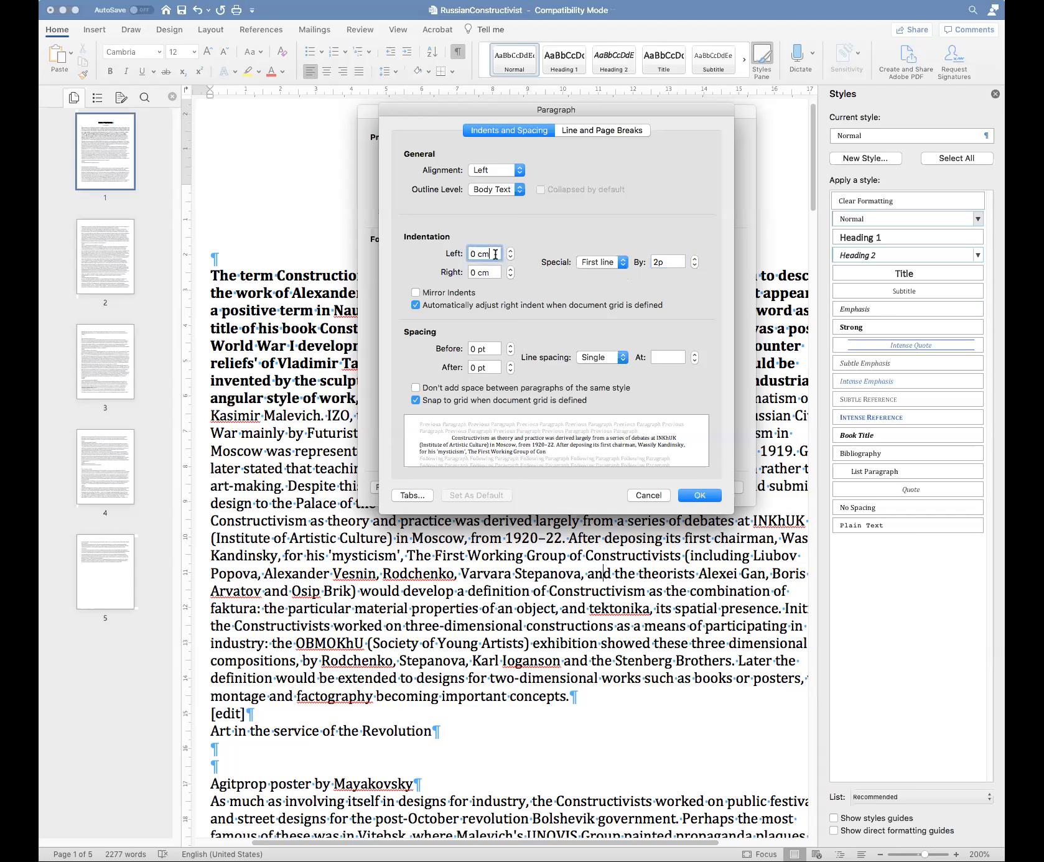
left_click(697, 496)
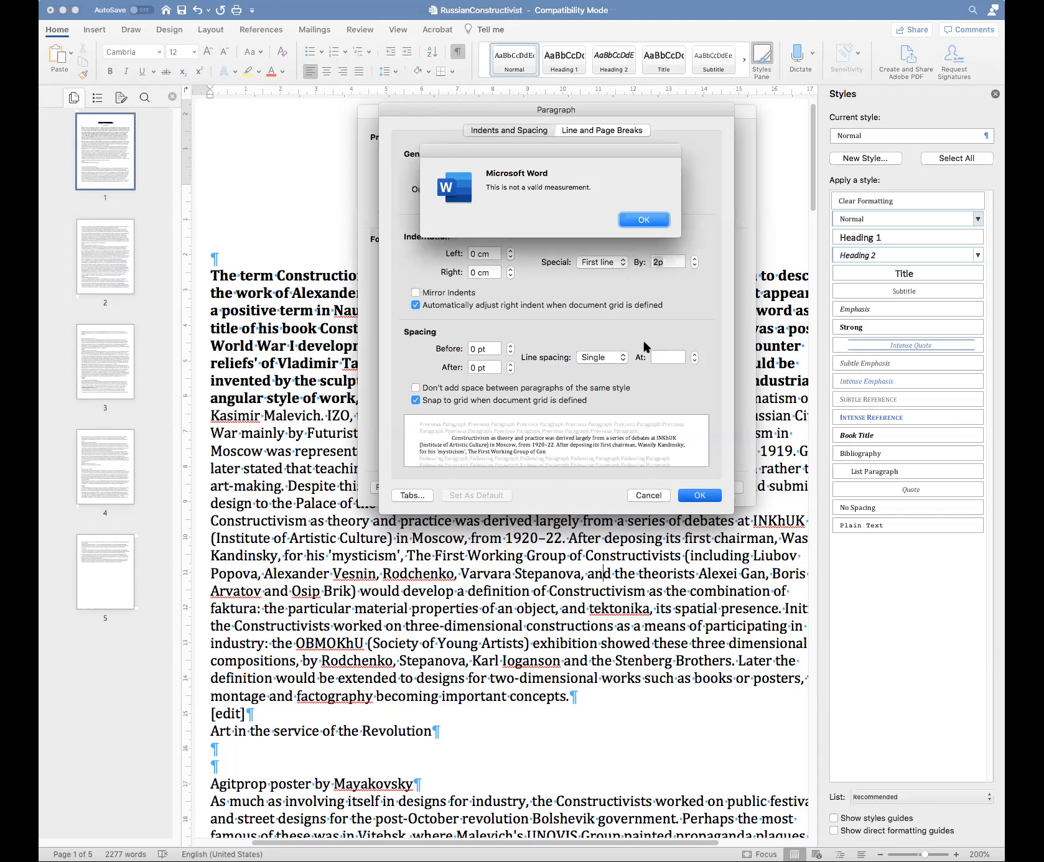
left_click(646, 222)
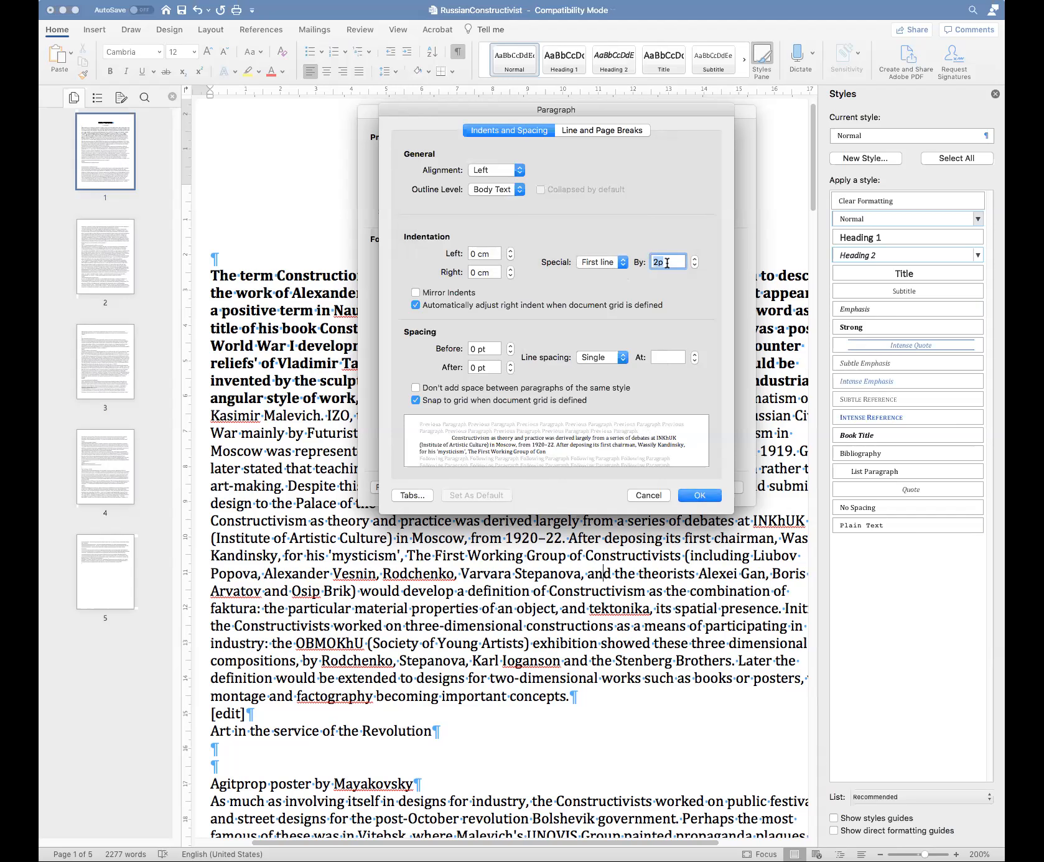
Set the Normal style's first-line indent to .25in and save the modified style
type(".")
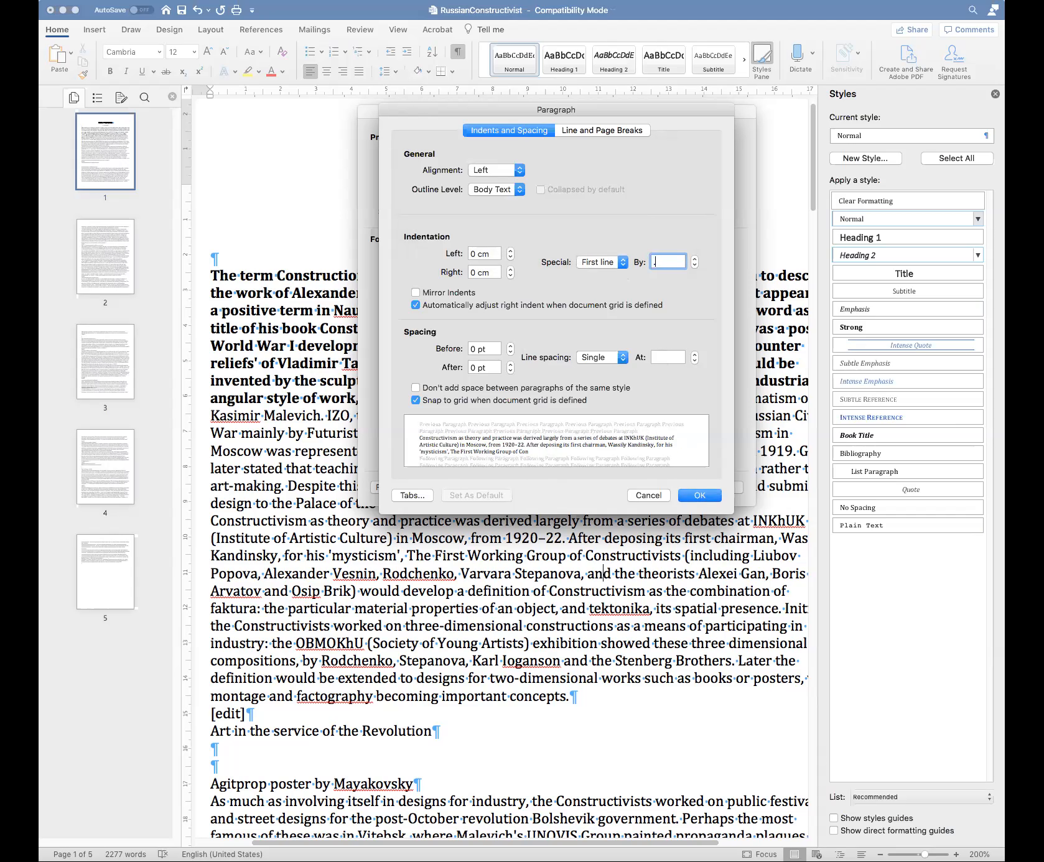
type("25in")
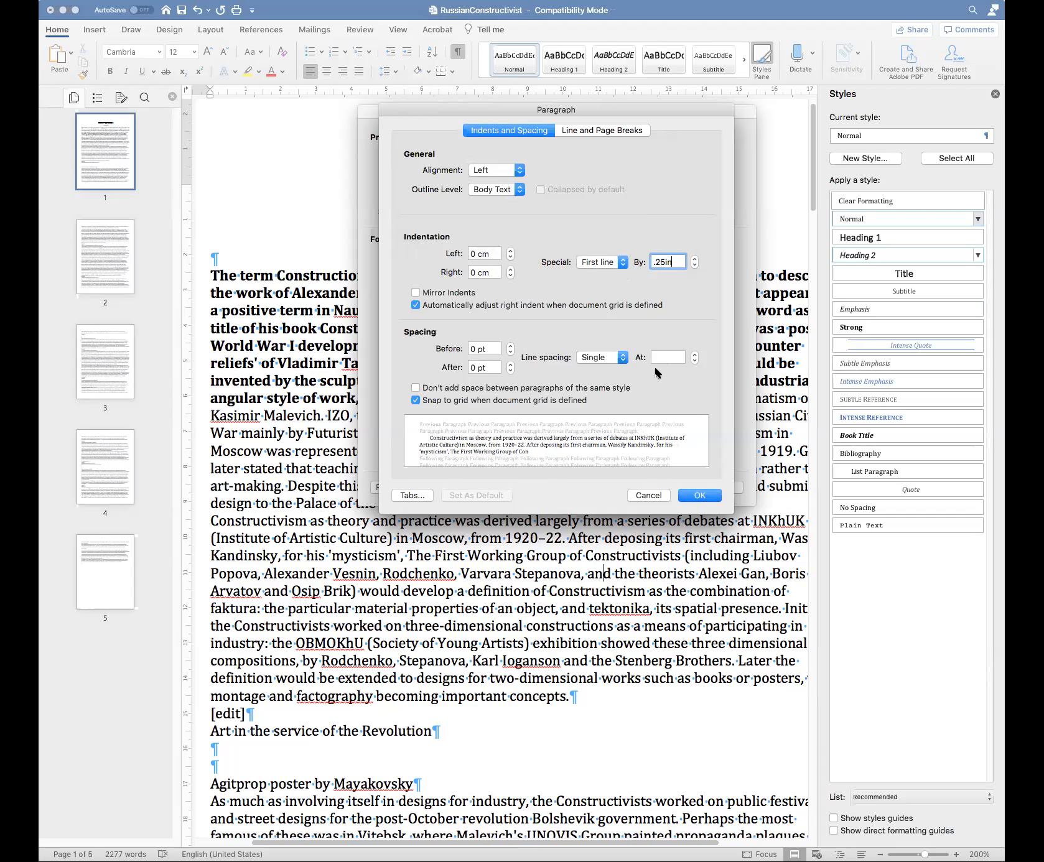
left_click(700, 496)
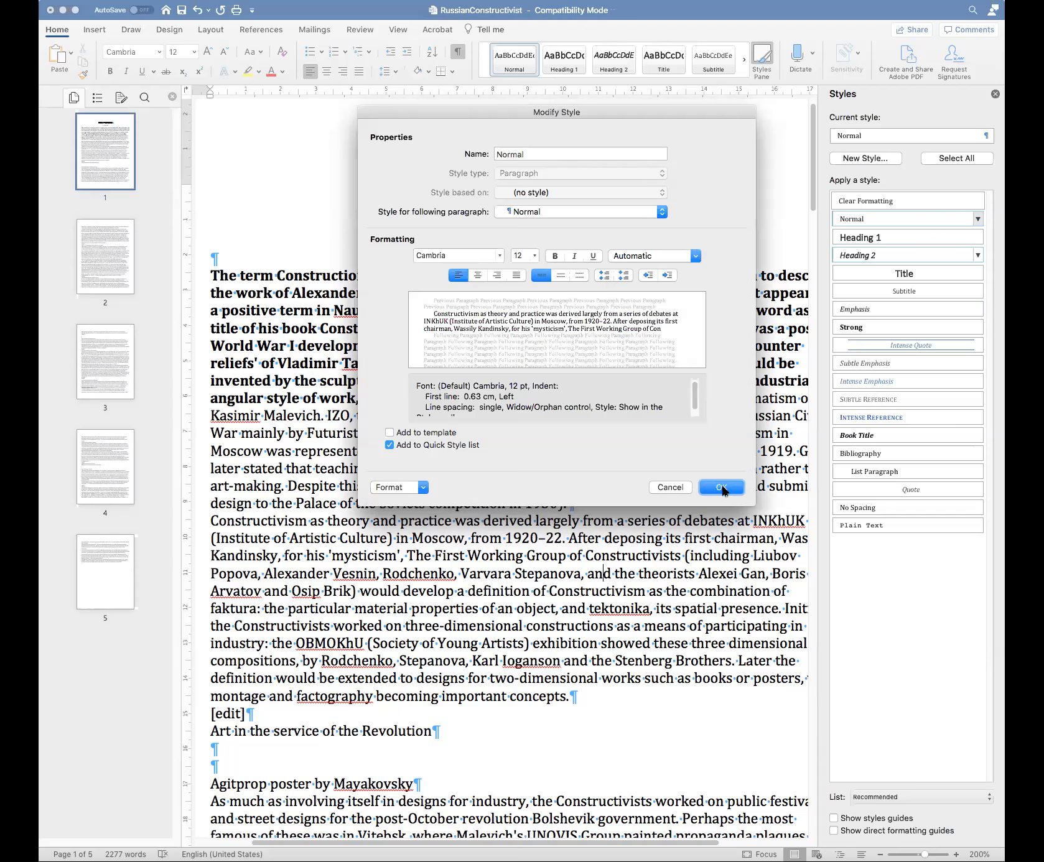
left_click(721, 488)
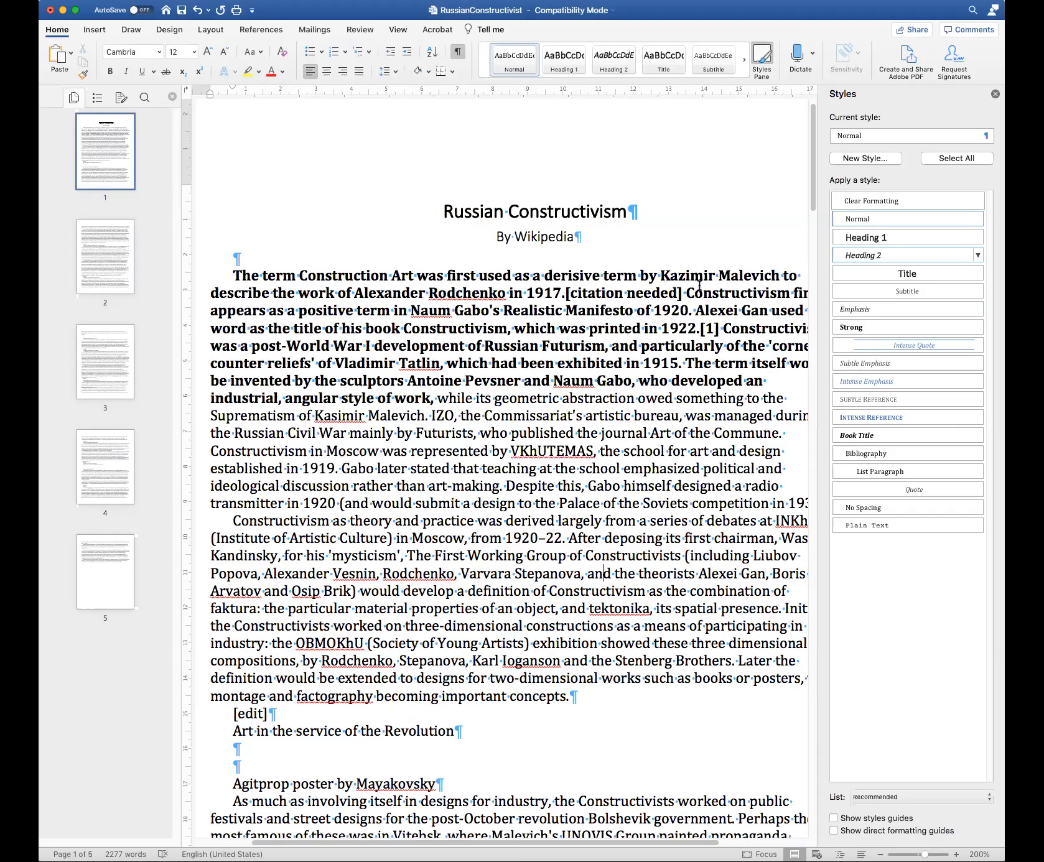
Start a new paragraph style from within the first body paragraph and name it Normal No Indent
left_click(672, 449)
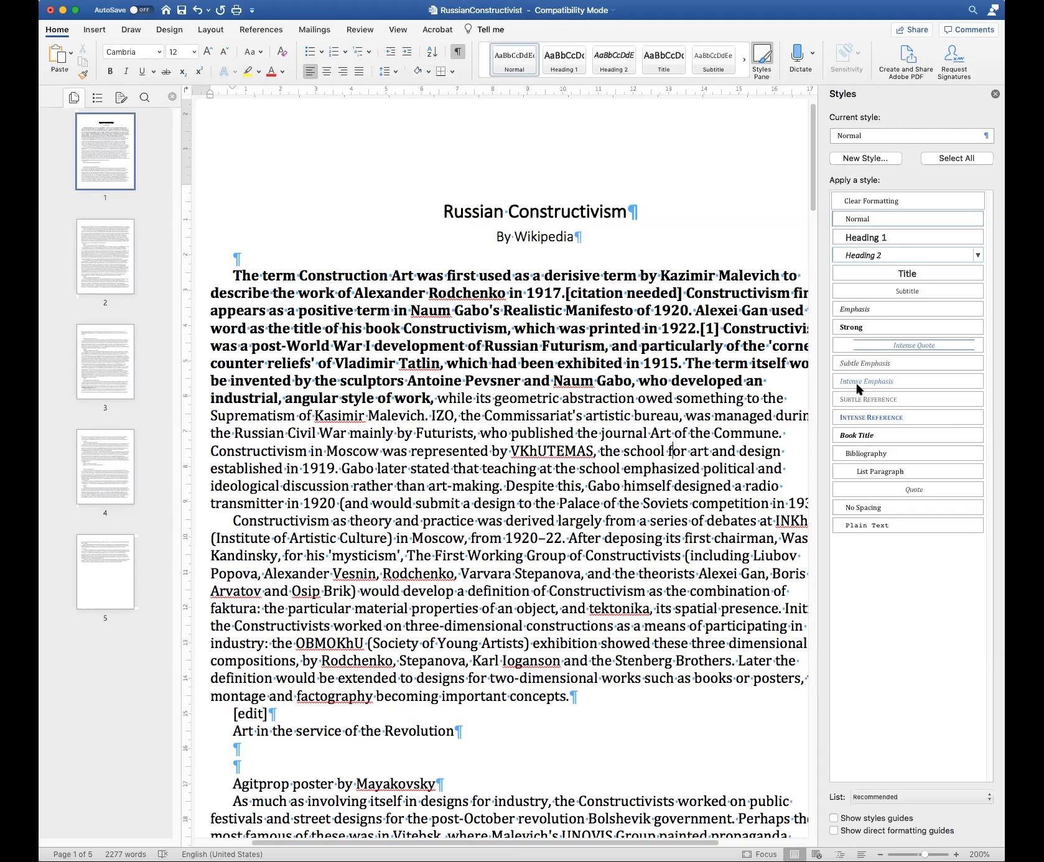
left_click(978, 219)
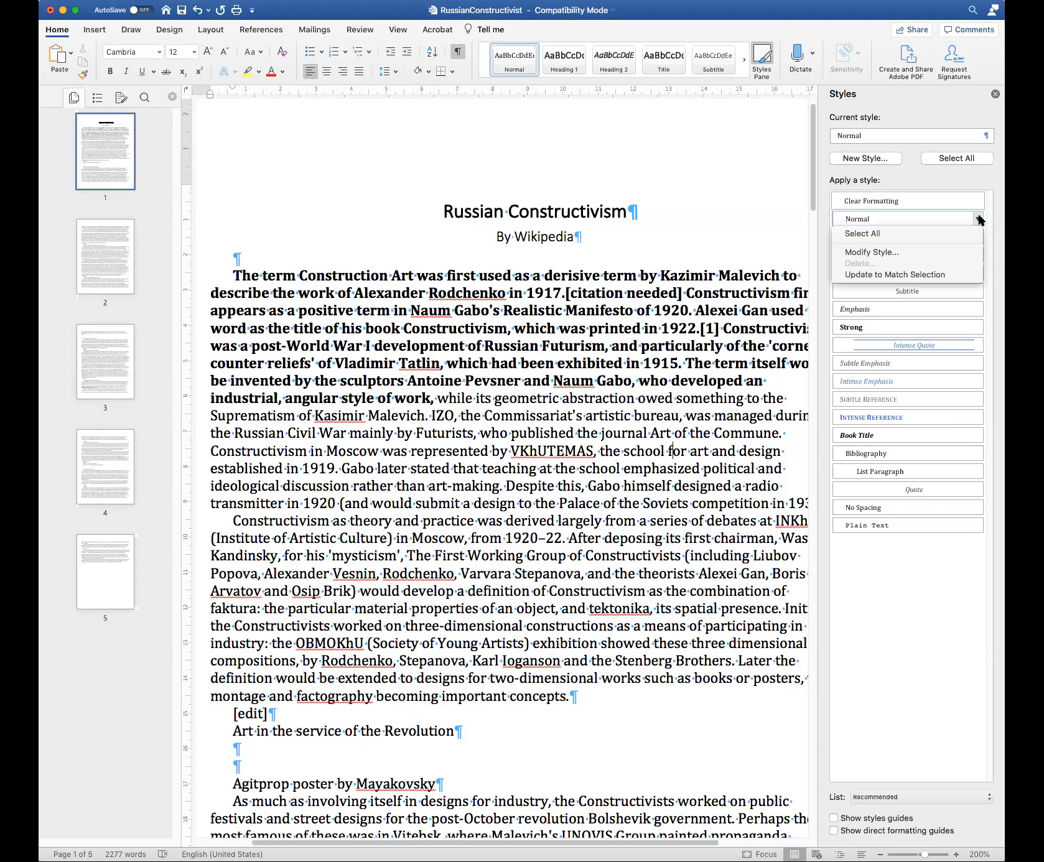
left_click(992, 170)
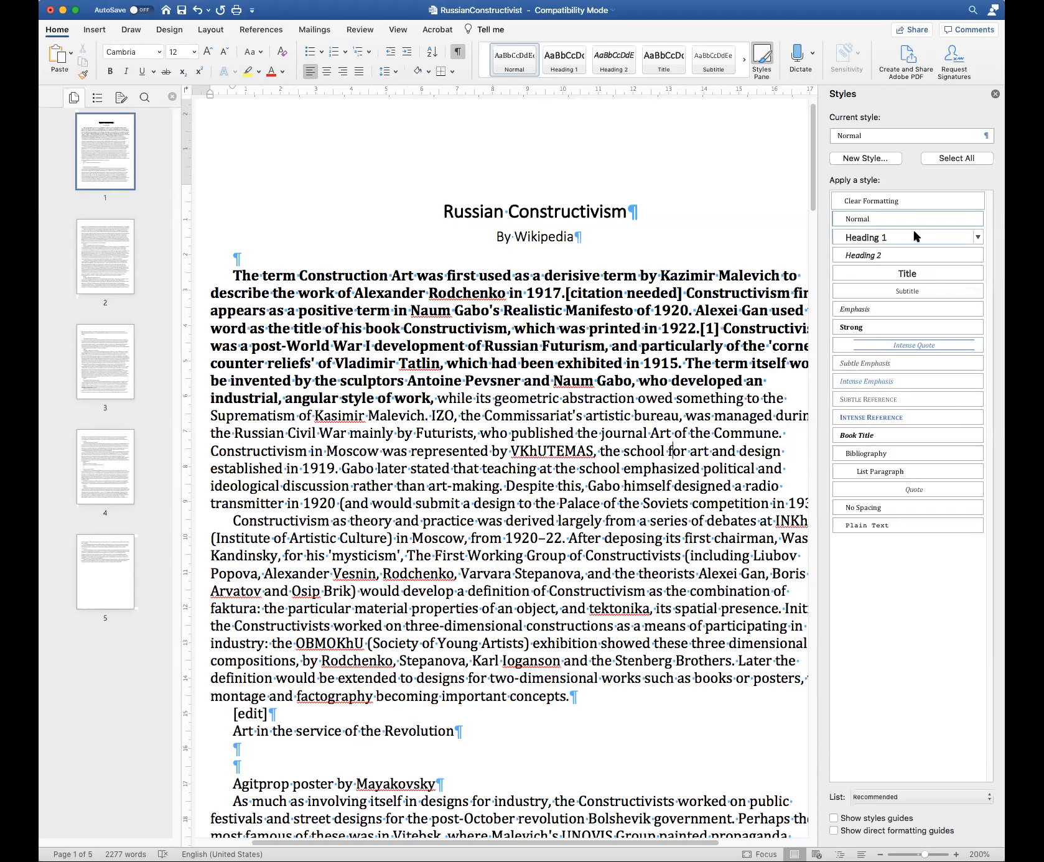
left_click(859, 159)
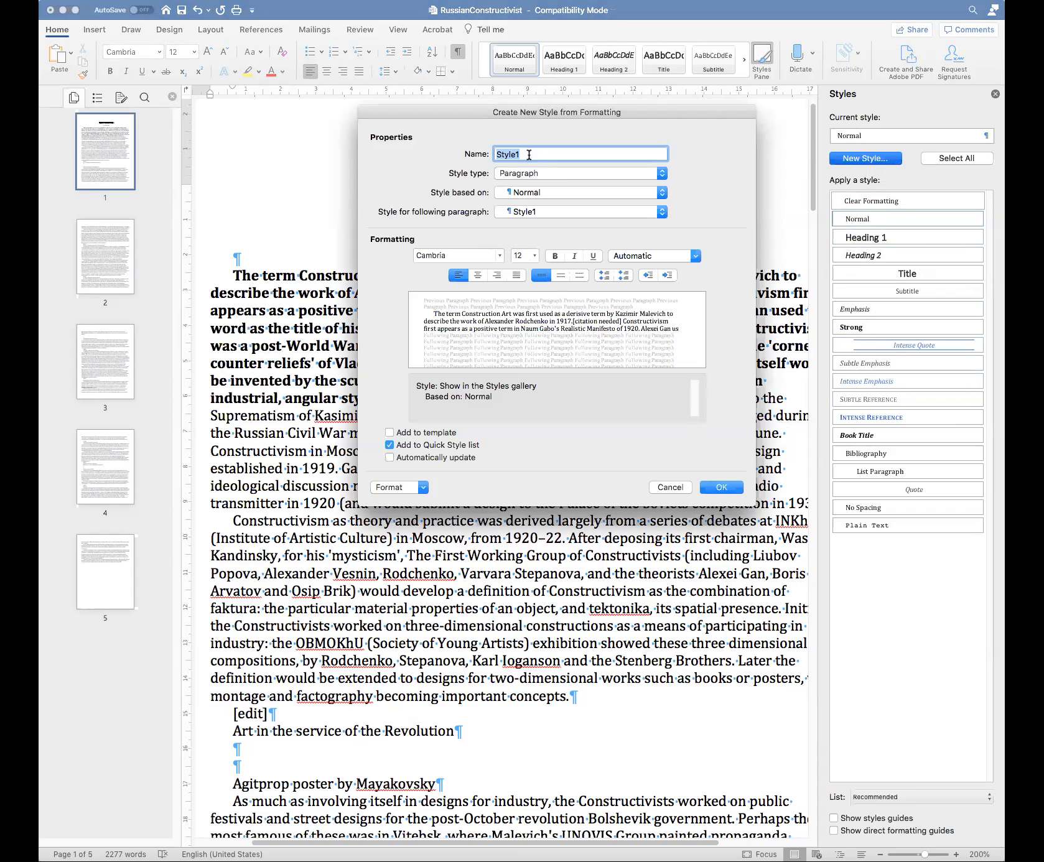
type("Normal No Indent")
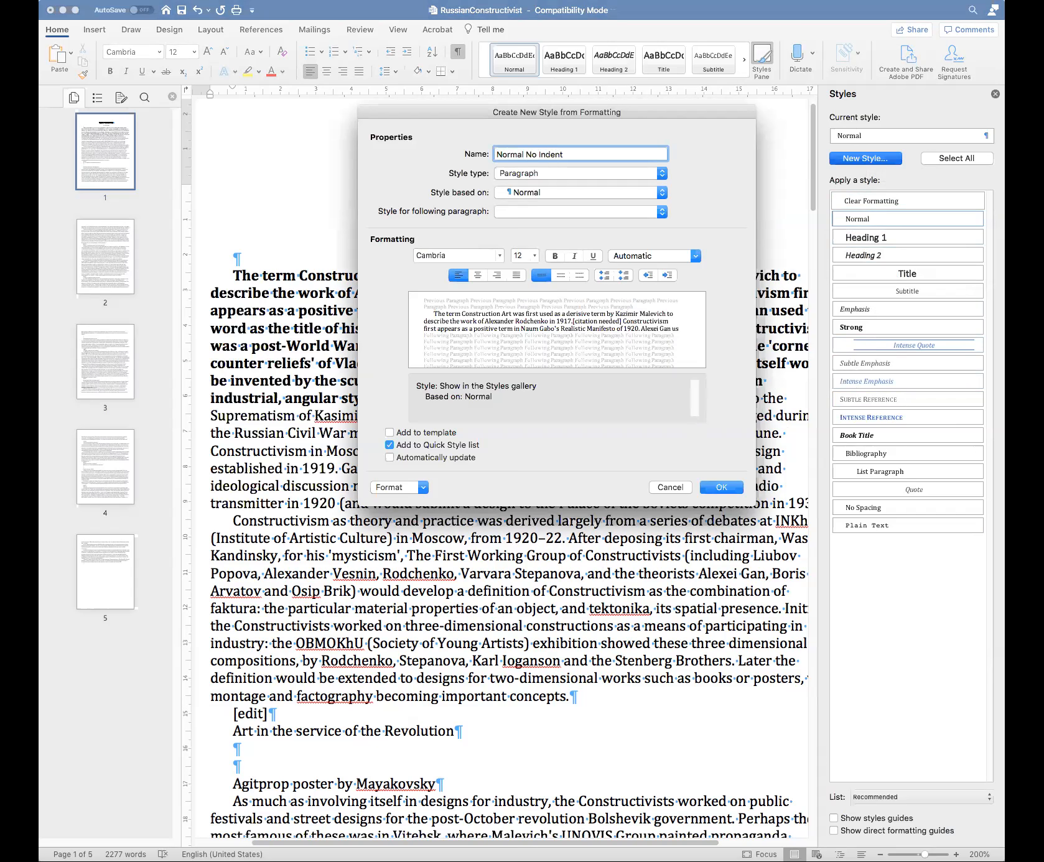
Set the special indentation of the Normal No Indent style to (none) and save the new style
left_click(412, 484)
left_click(414, 513)
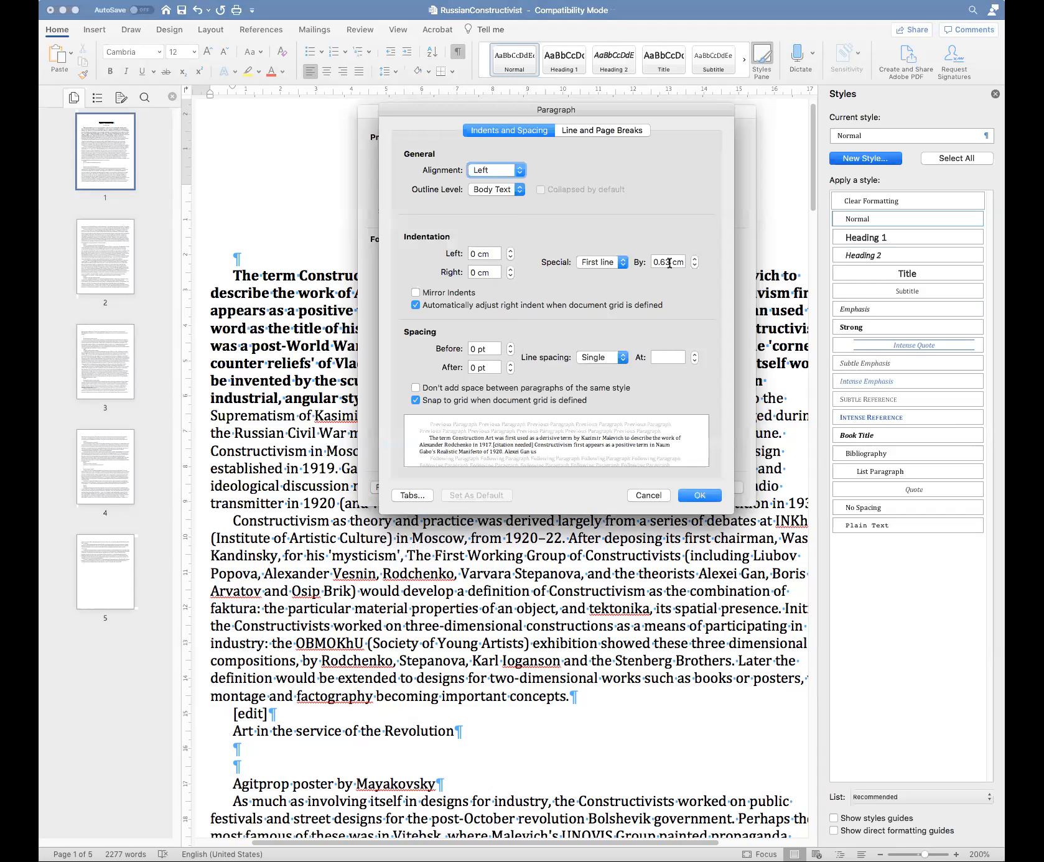
left_click(616, 262)
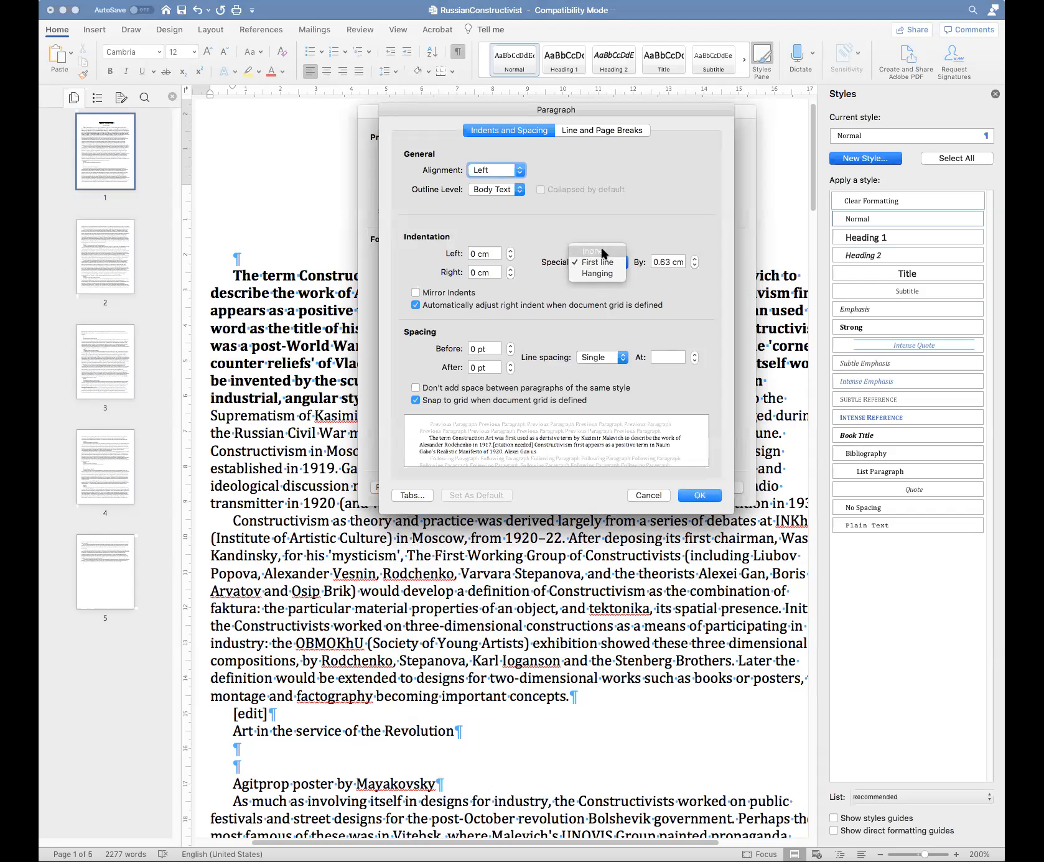
left_click(602, 251)
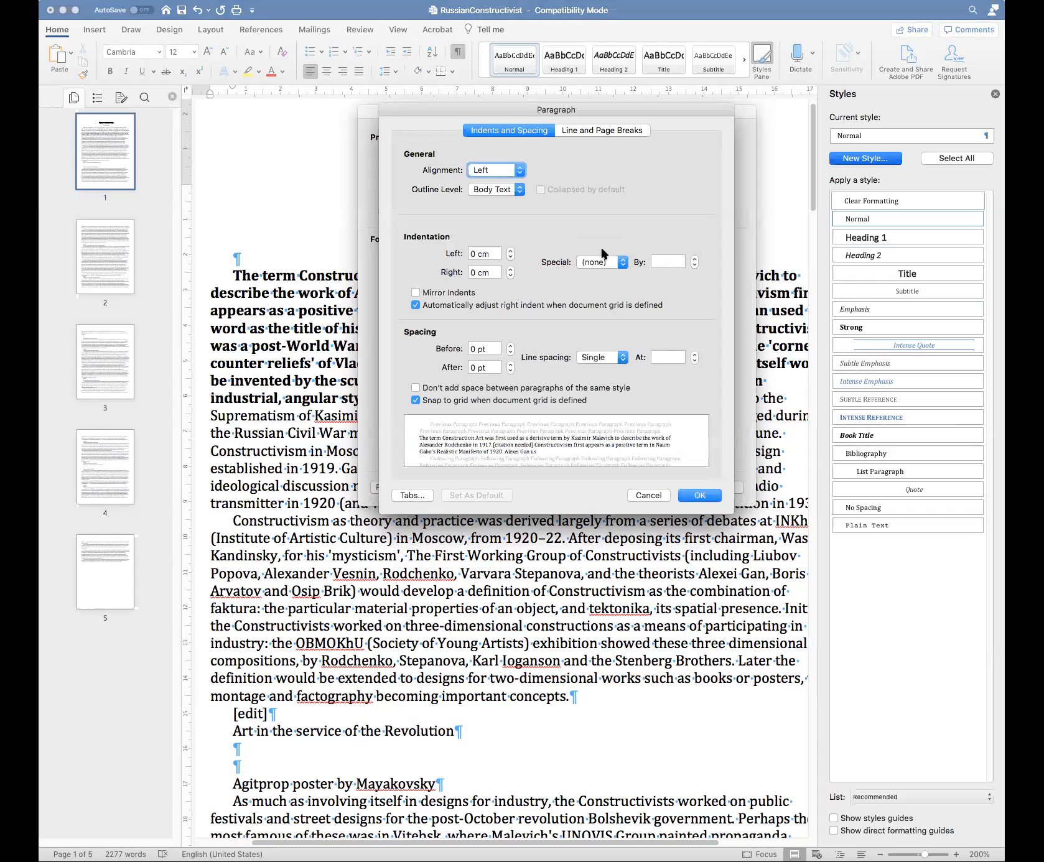
left_click(701, 495)
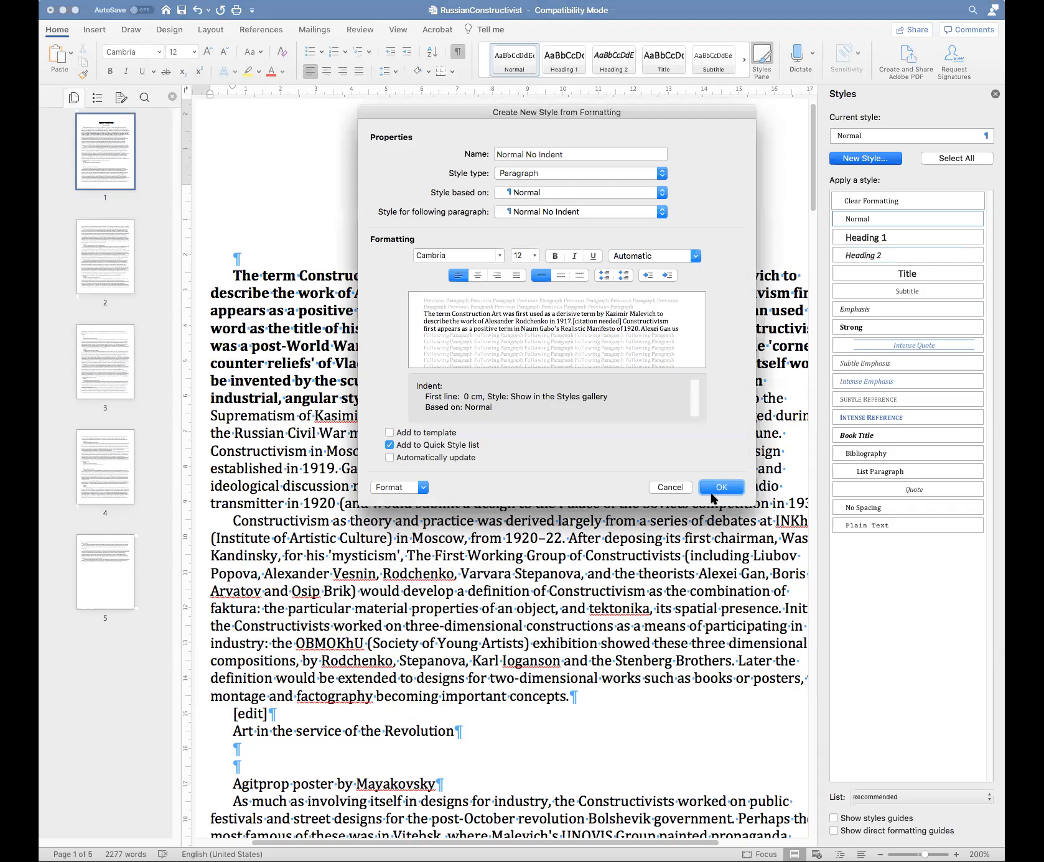
left_click(720, 488)
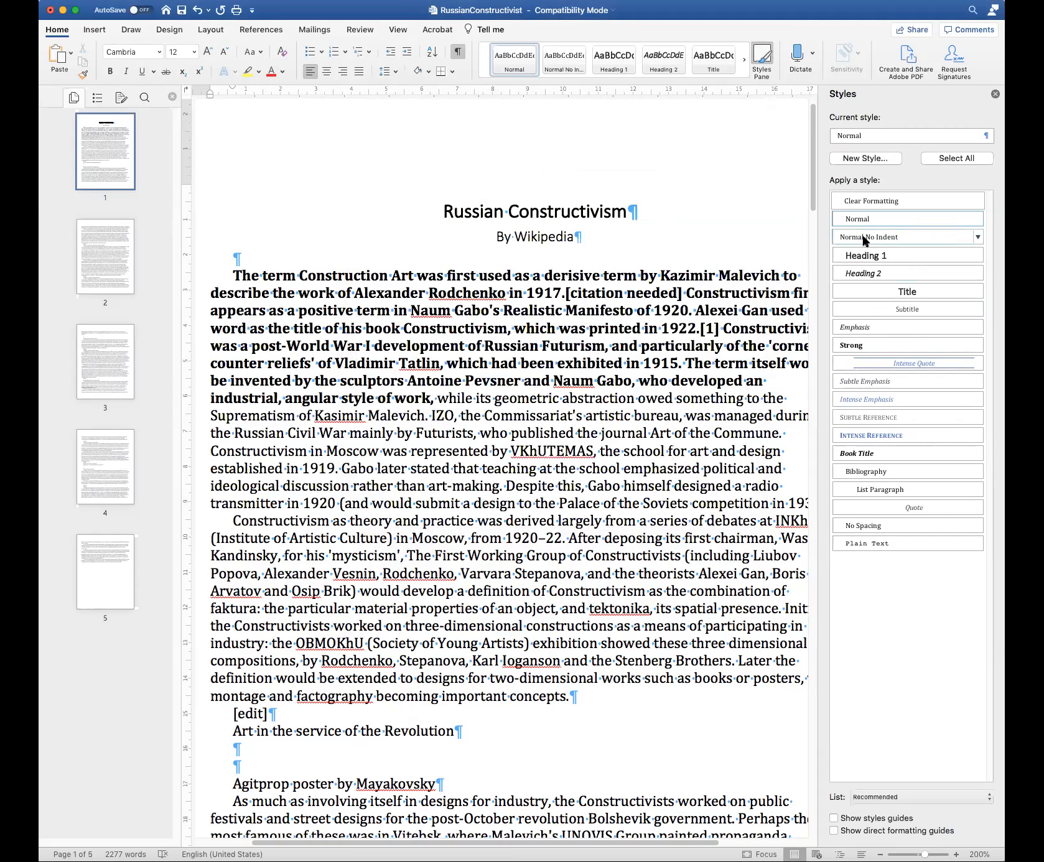
Apply the Normal No Indent style to the first body paragraph on page 1
left_click(345, 306)
left_click(437, 433)
left_click(857, 238)
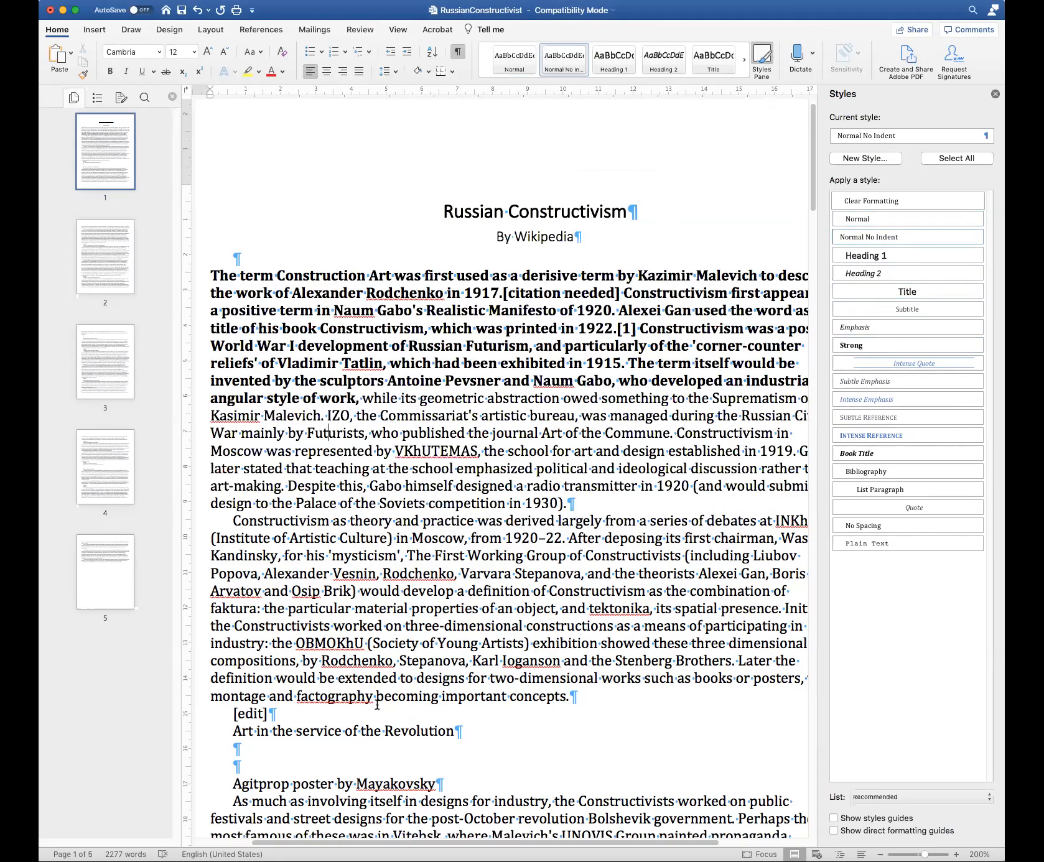
Delete the "[edit]" text on page 1 and apply the Heading 2 style to "Art in the service of the Revolution" below it
scroll(377, 704, "down", 5)
left_click_drag(230, 551, 297, 552)
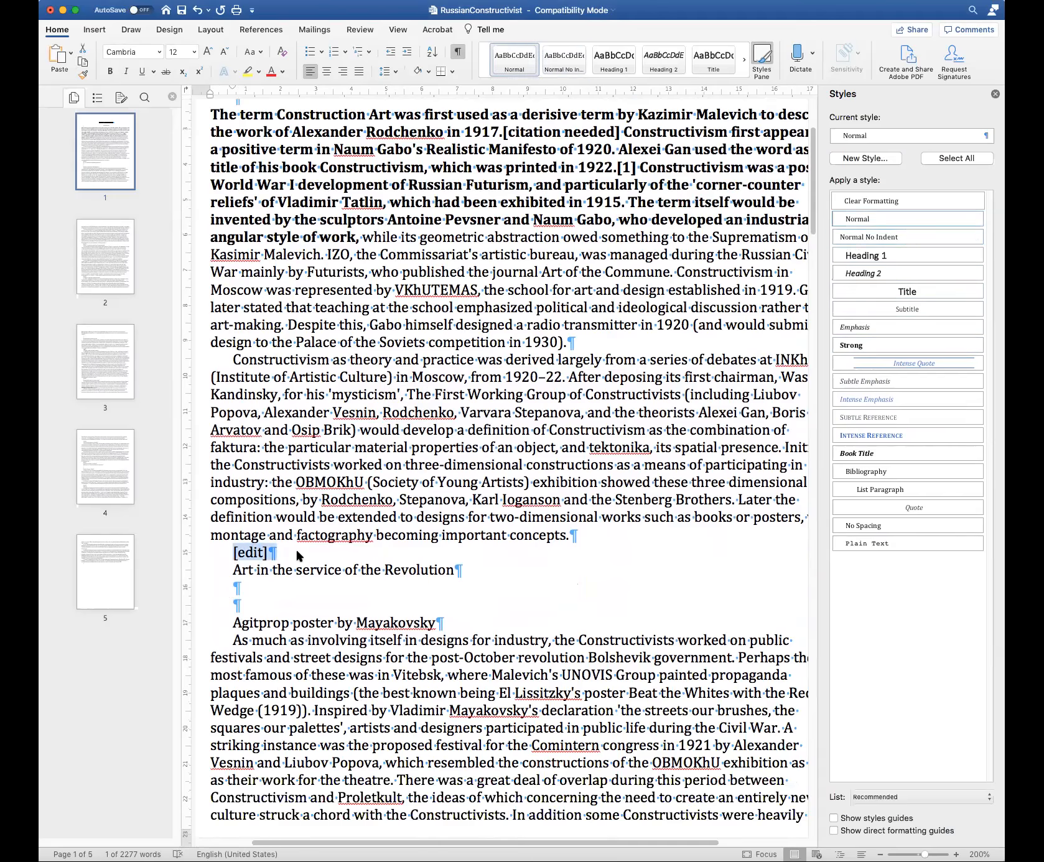
key("BackSpace")
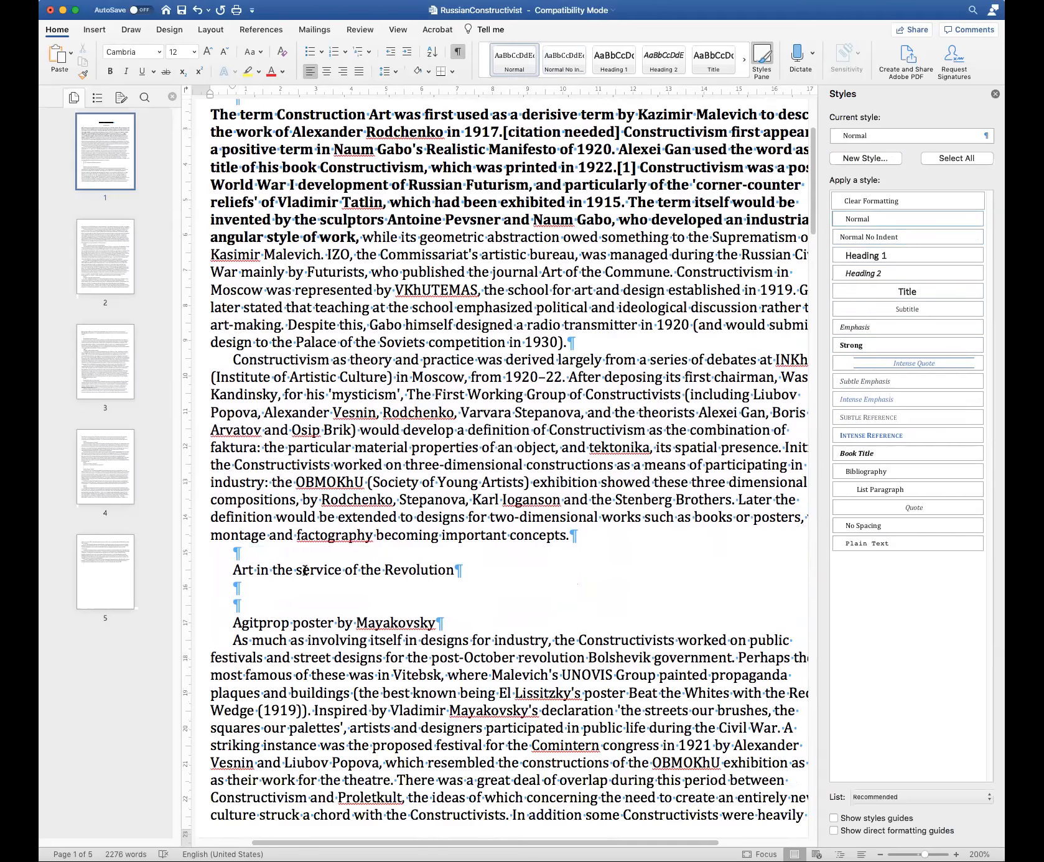
left_click(857, 257)
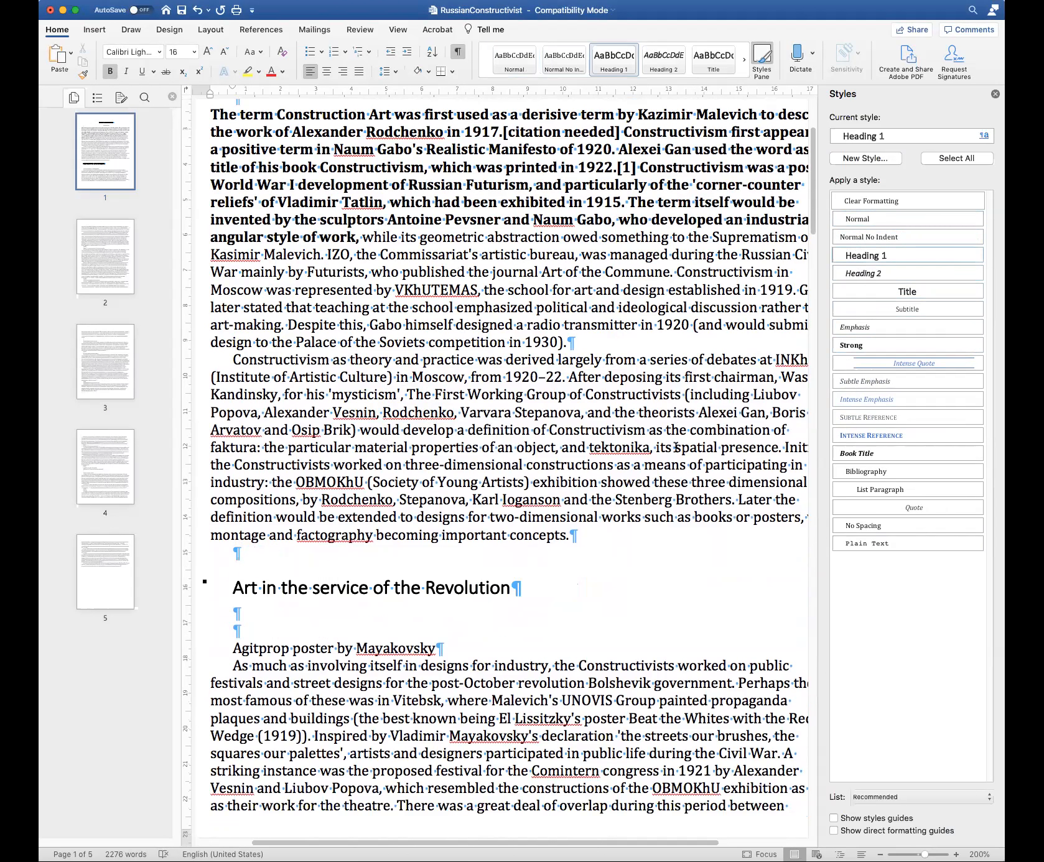
left_click(856, 275)
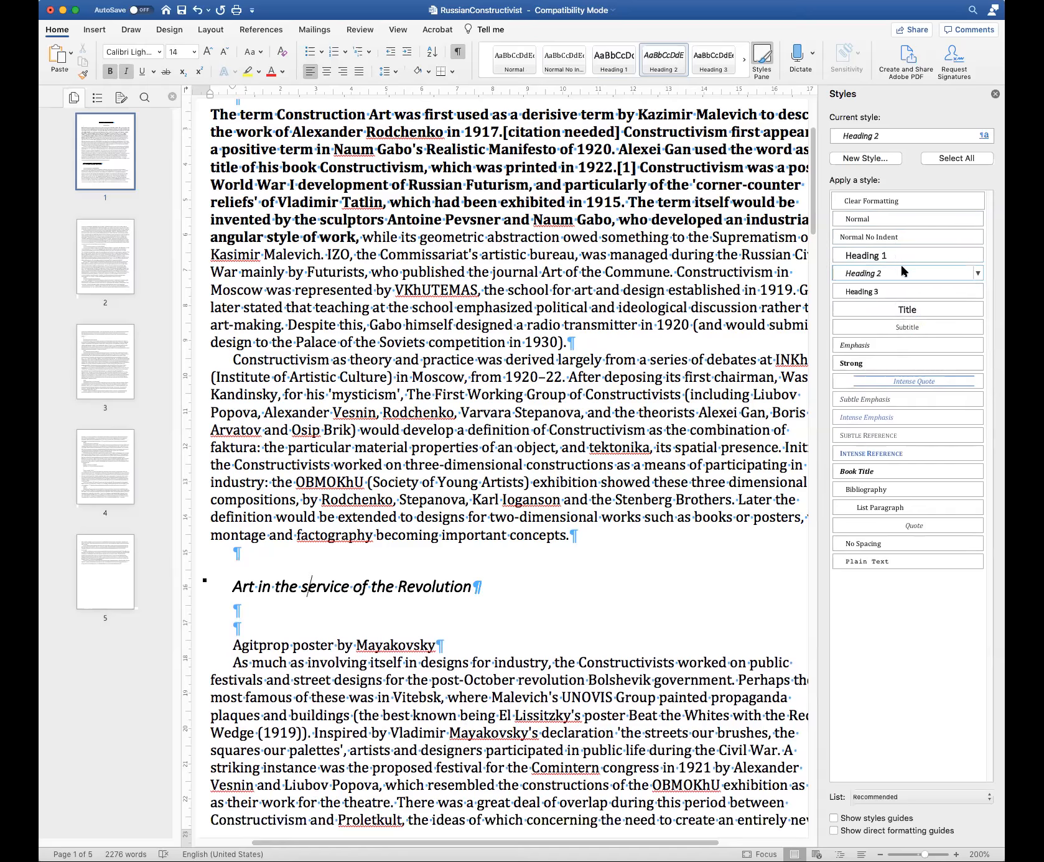
Open the Heading 2 style for modification and review its font settings
left_click(977, 277)
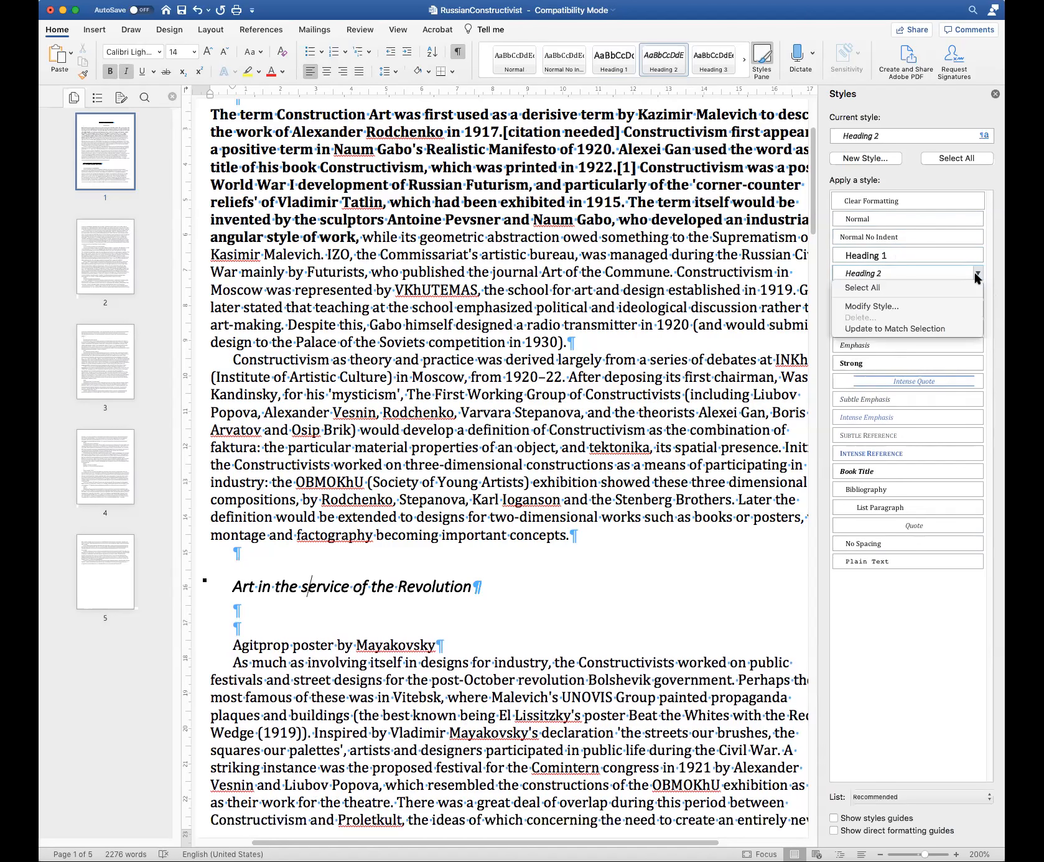
left_click(892, 308)
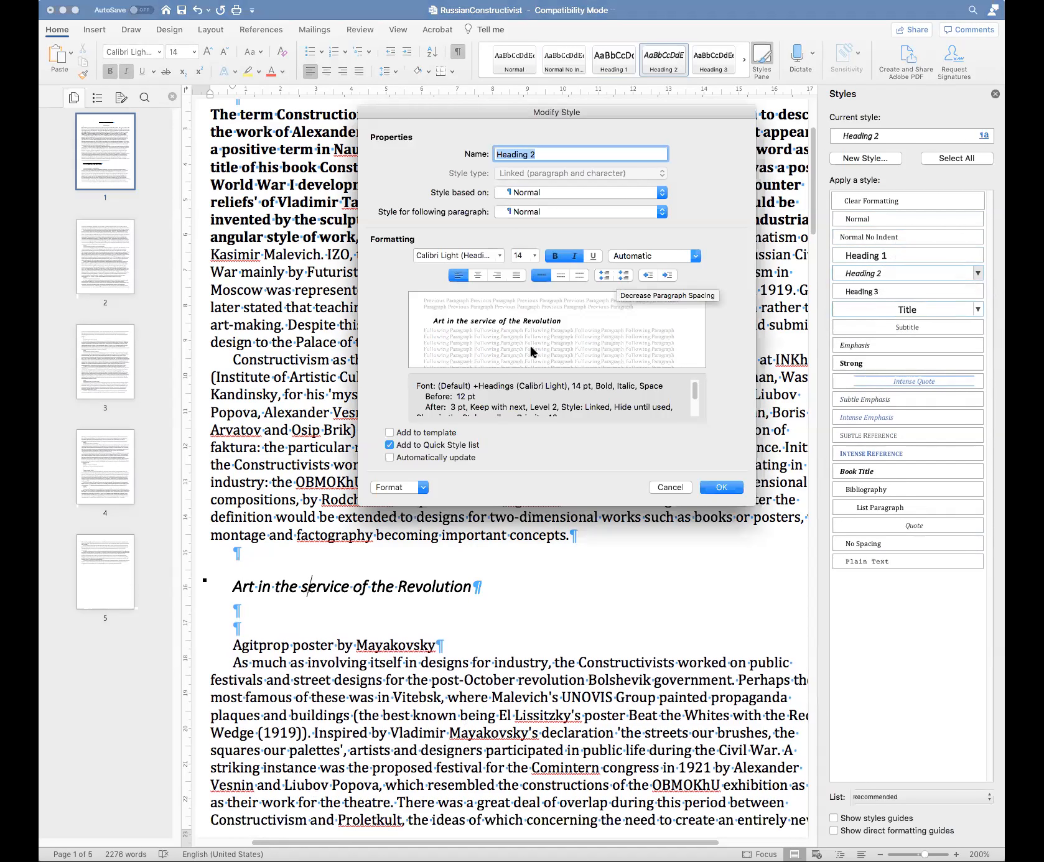
left_click(422, 489)
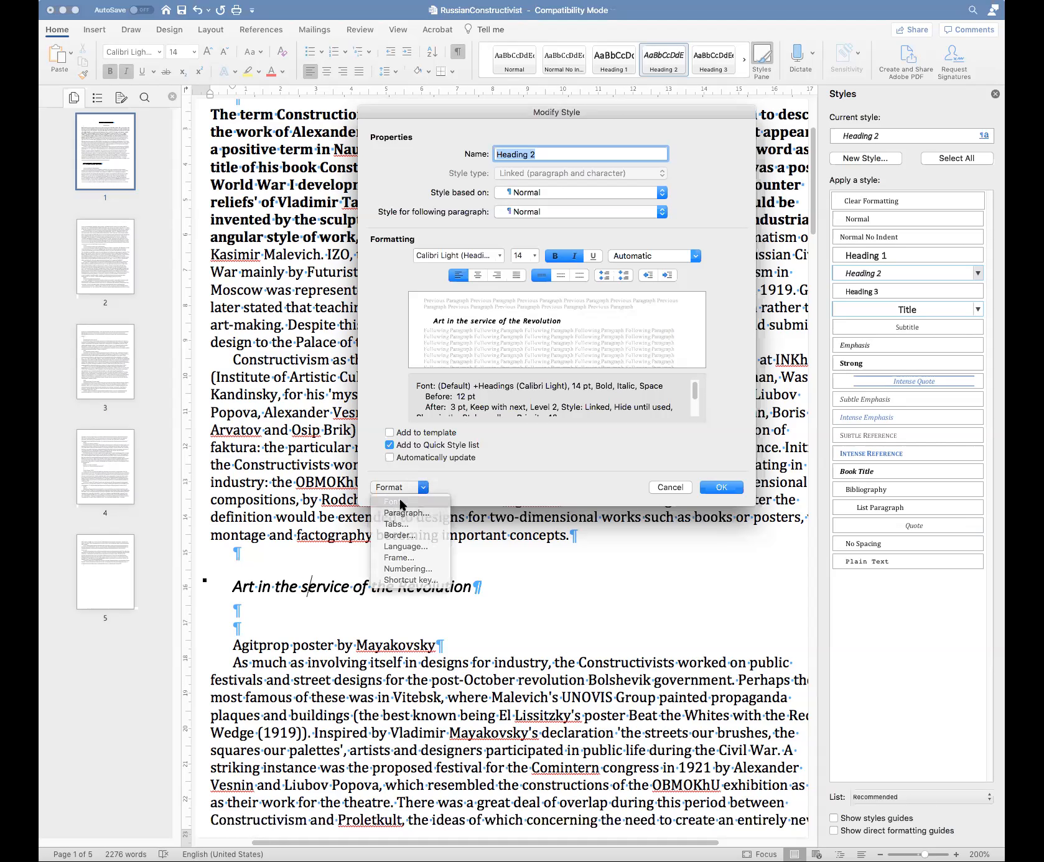
left_click(401, 507)
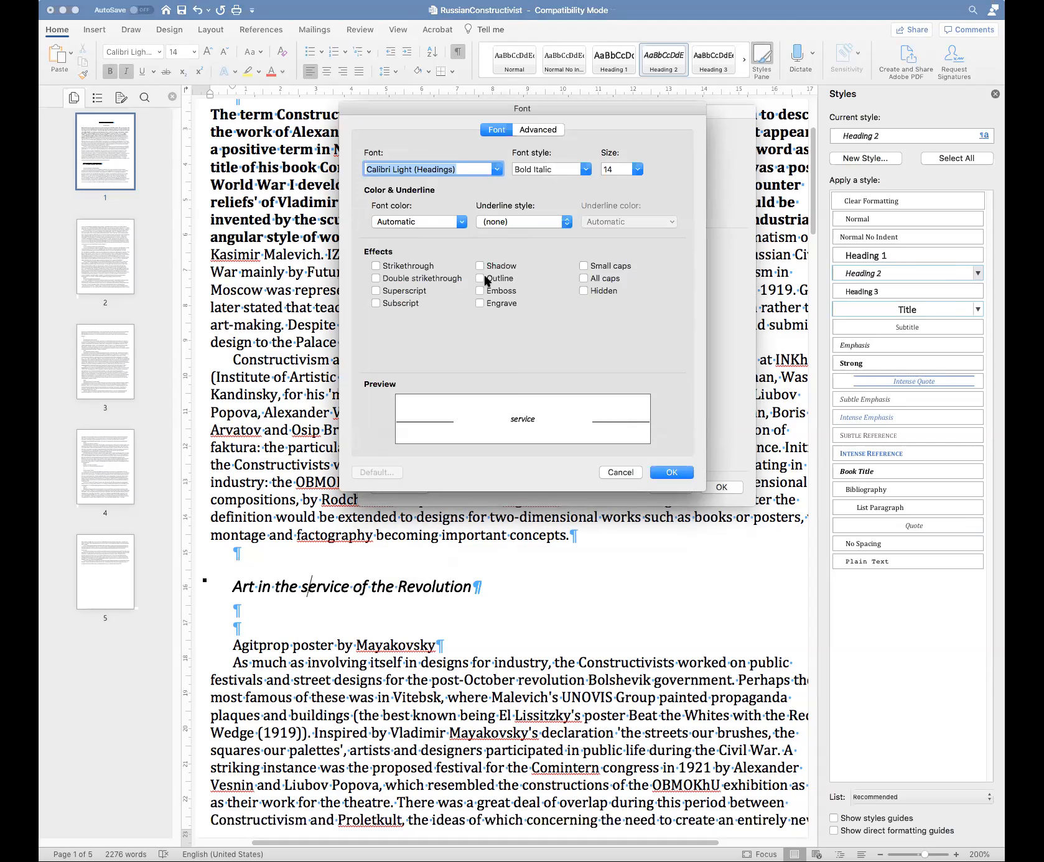
left_click(672, 477)
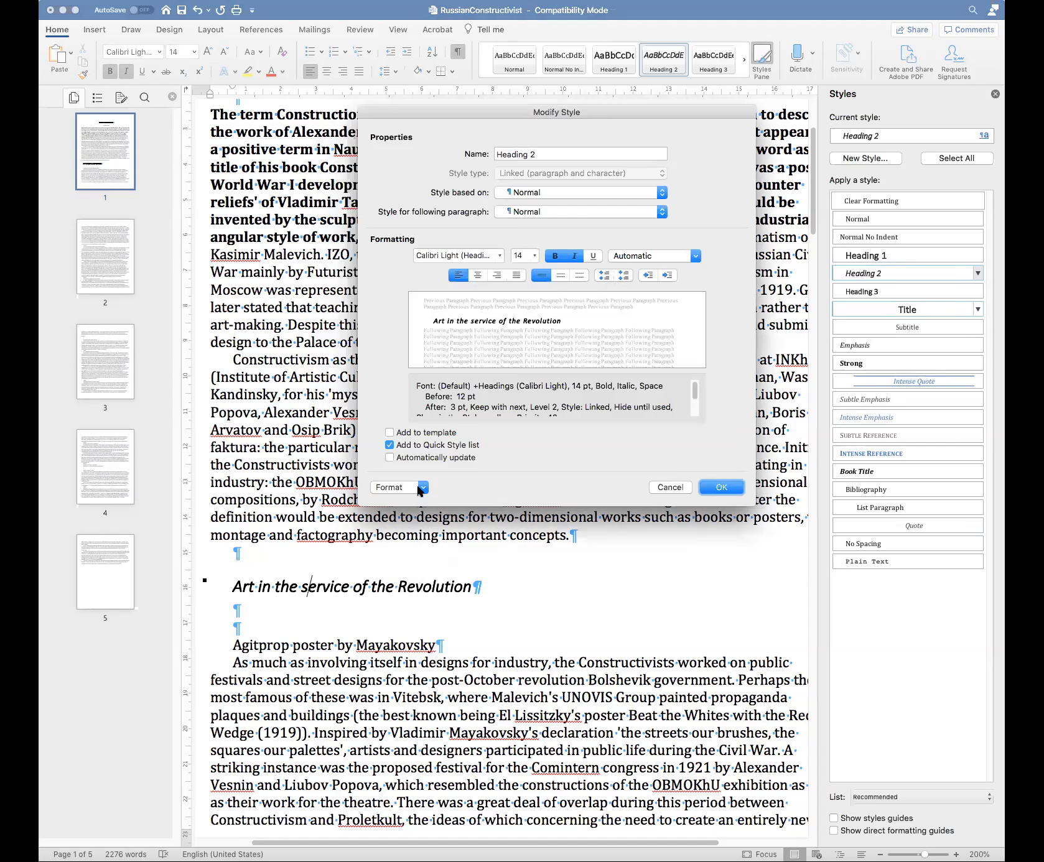
Set the special indentation of the Heading 2 style to (none) and check its line and page break settings
left_click(420, 491)
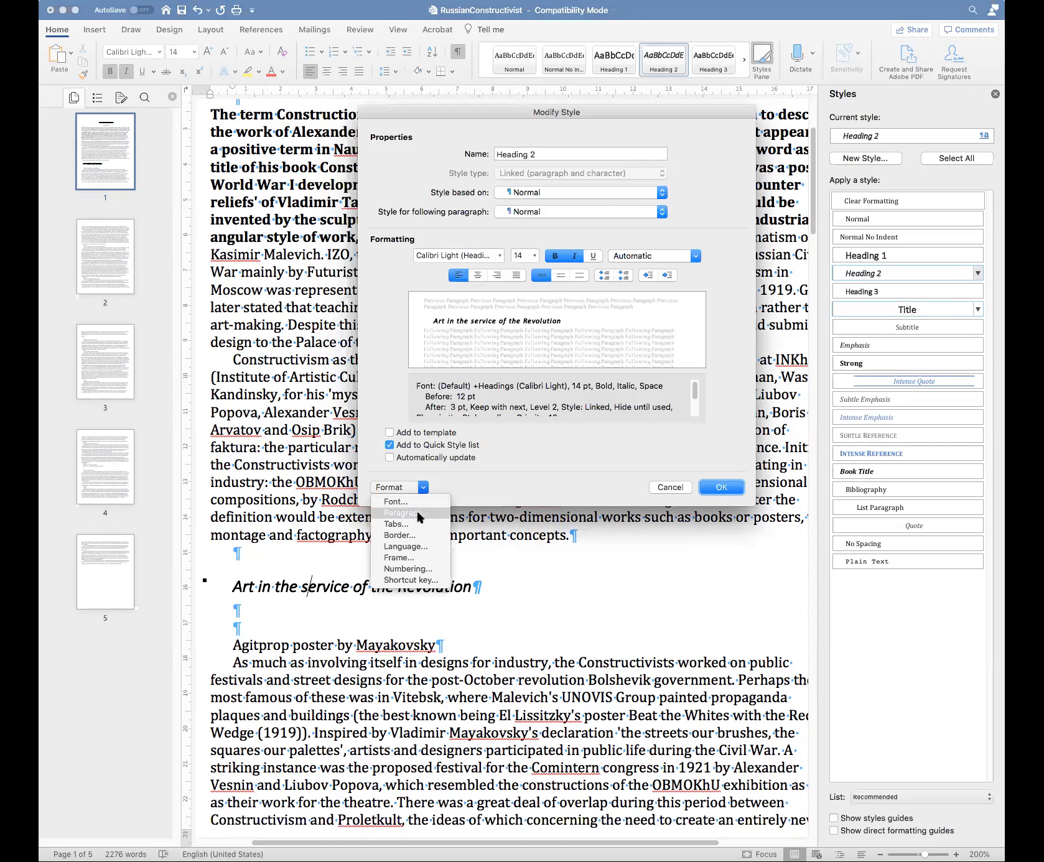
left_click(405, 512)
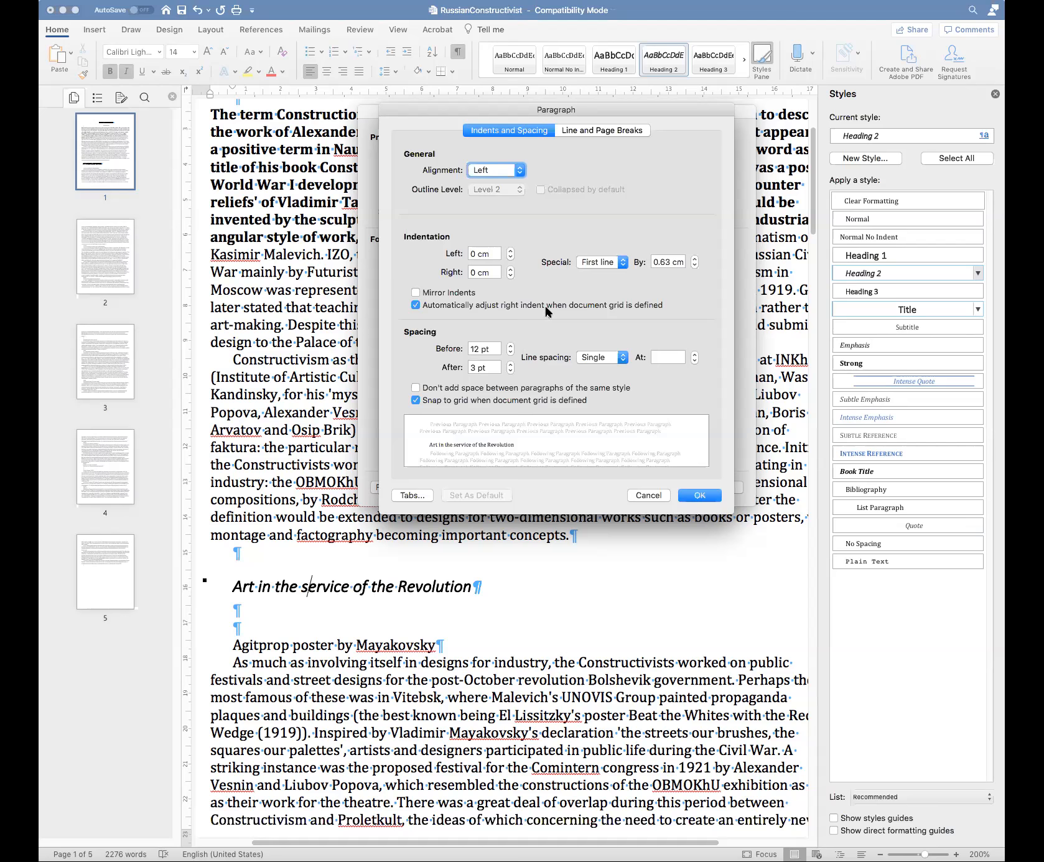
left_click(624, 264)
left_click(605, 250)
left_click(599, 131)
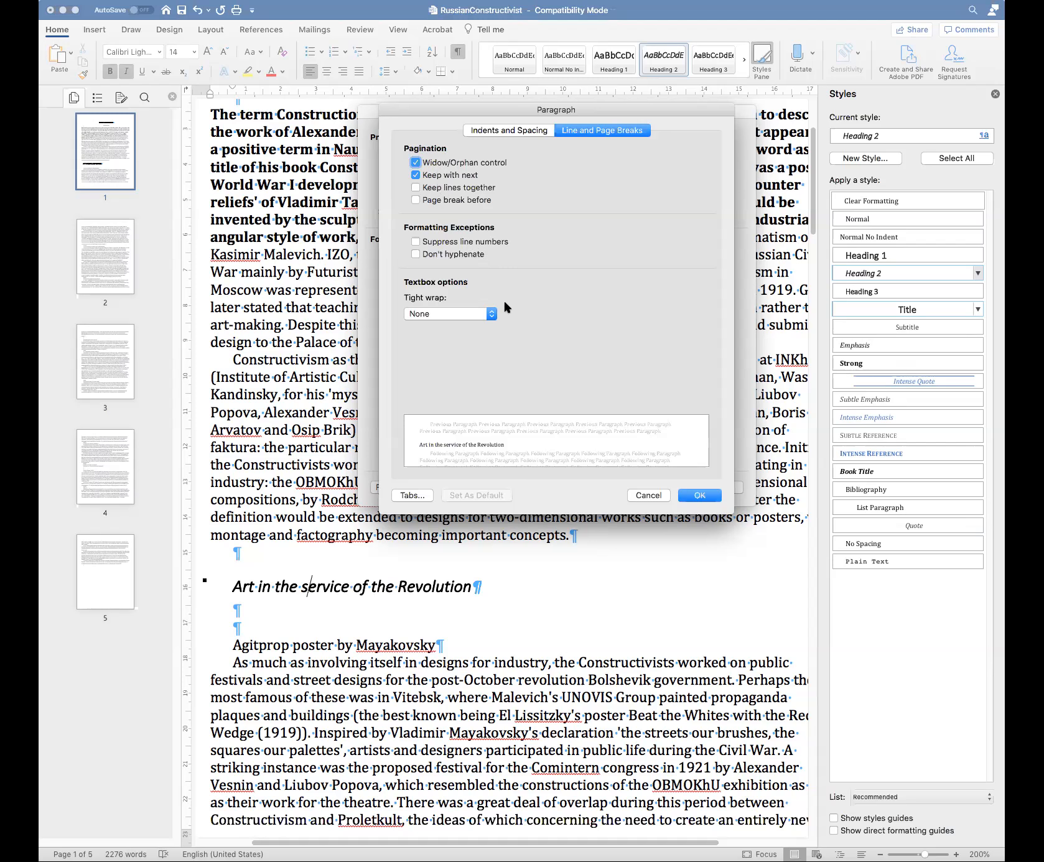
left_click(695, 497)
Review the border and shading options of the Heading 2 style without changing them
left_click(423, 488)
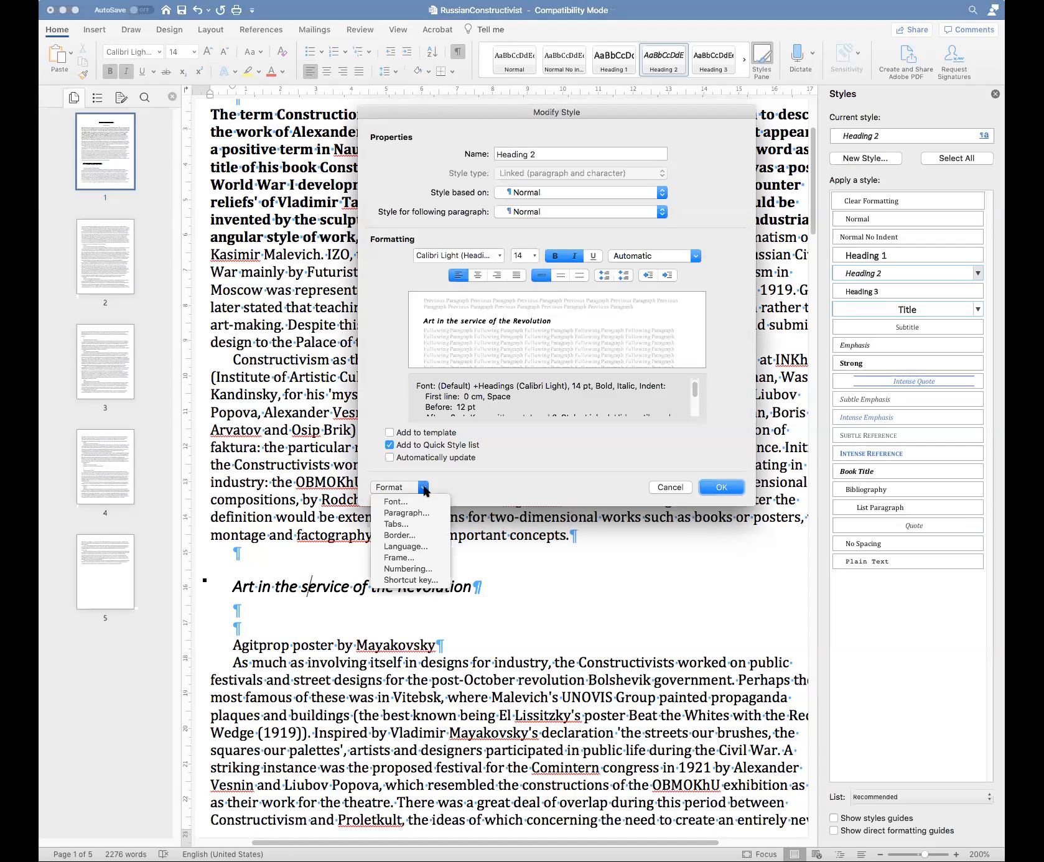
left_click(420, 537)
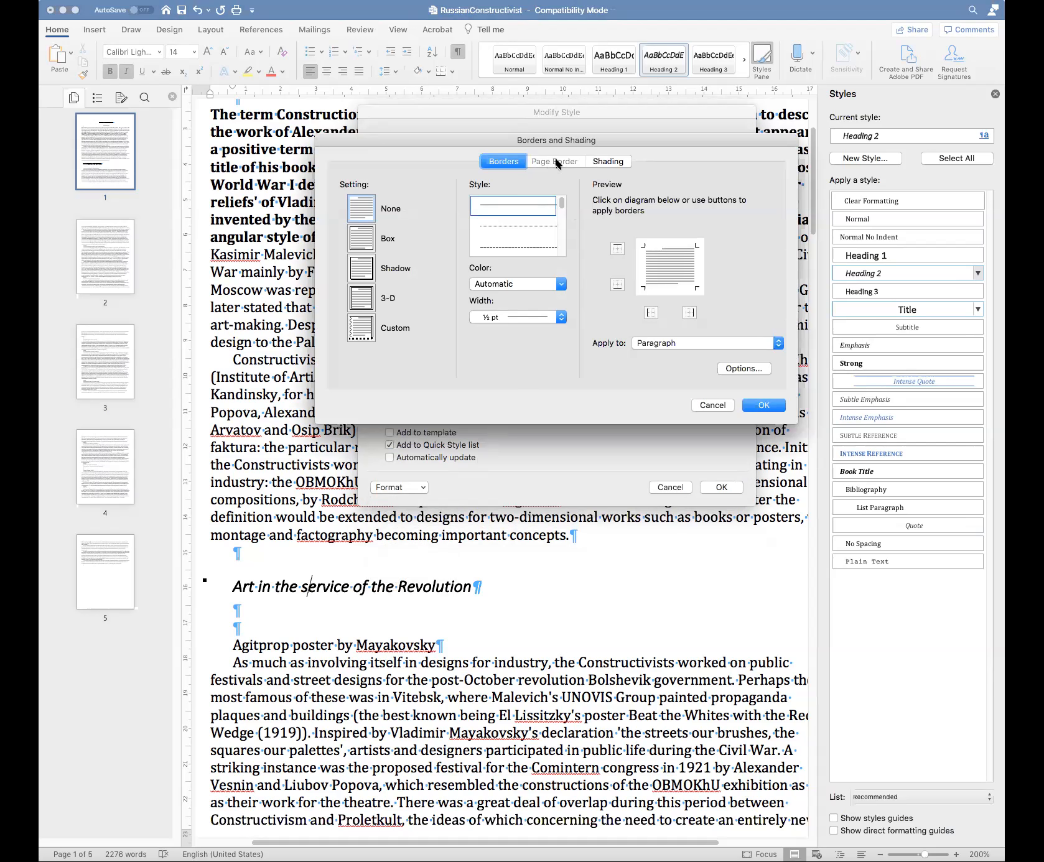
left_click(603, 163)
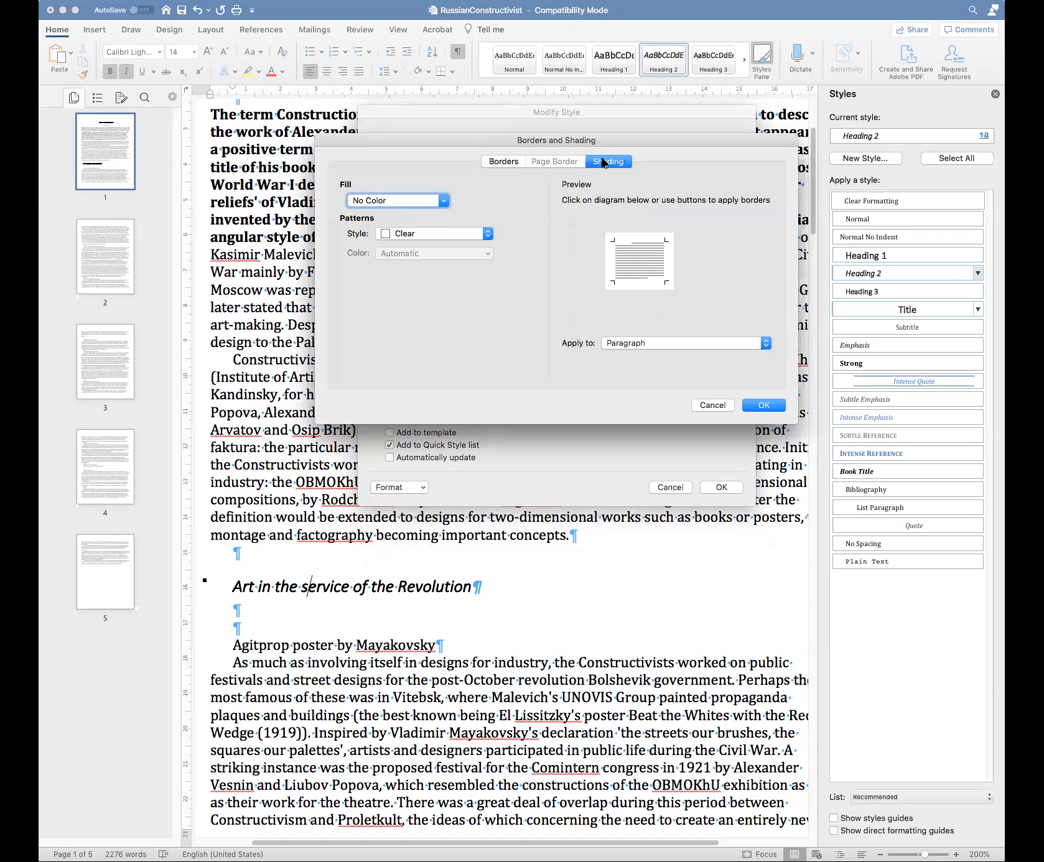
left_click(514, 163)
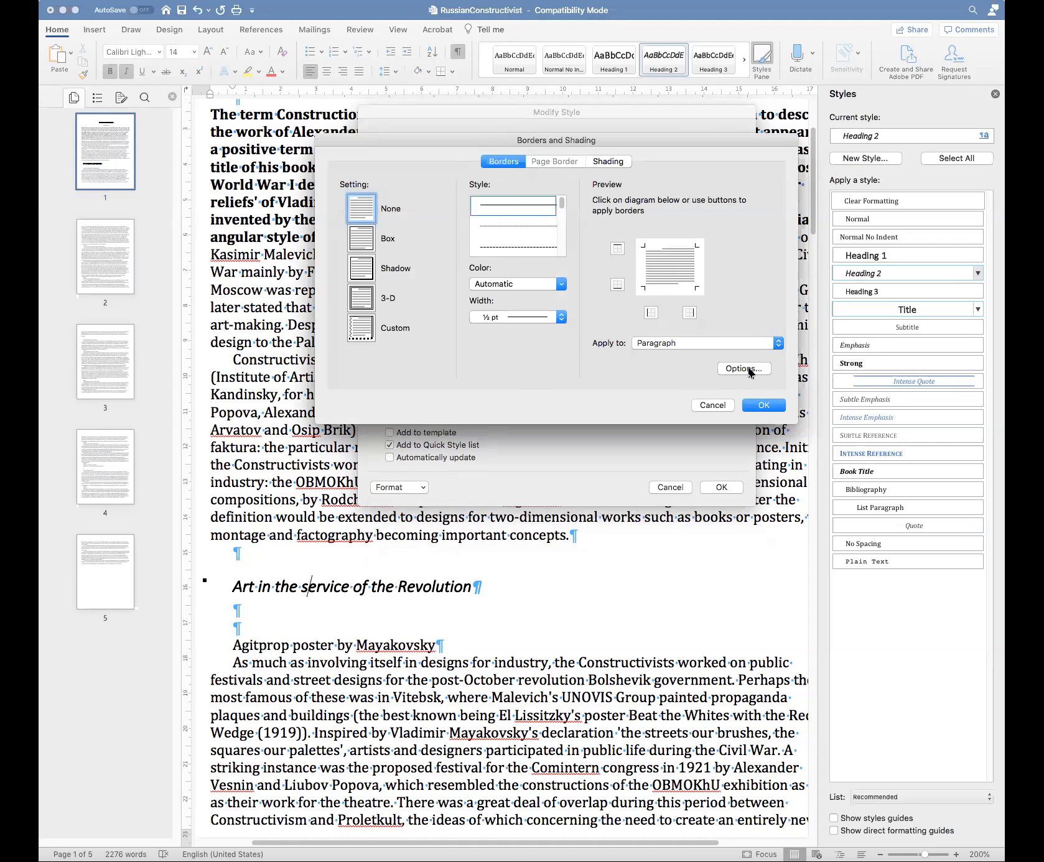
left_click(716, 406)
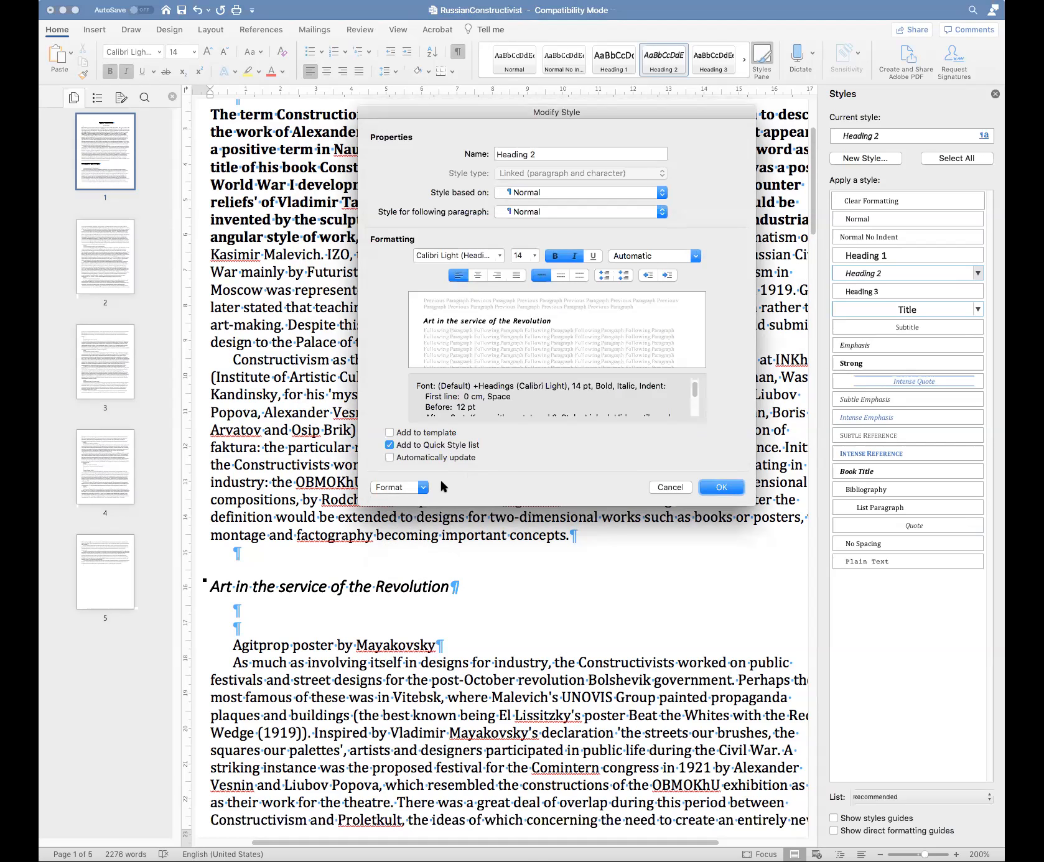
Review the bulleted, numbered and list style options for Heading 2, keep None, and save the modified style
left_click(423, 488)
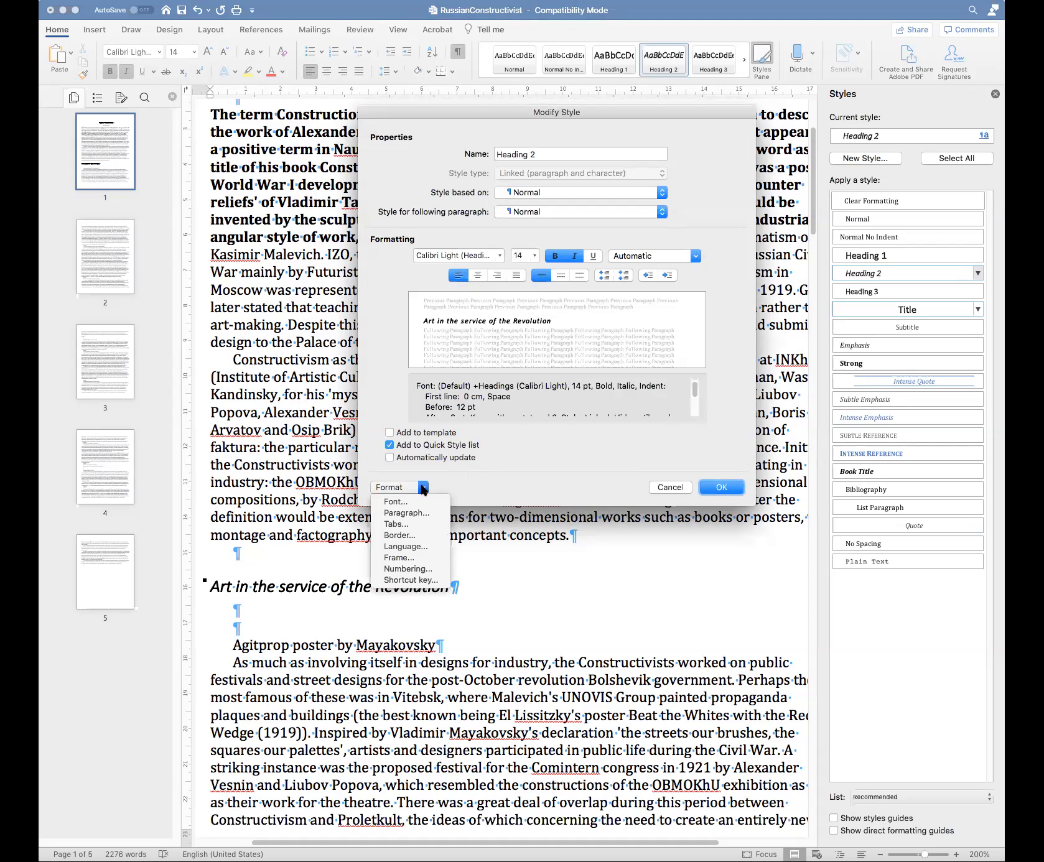
left_click(426, 570)
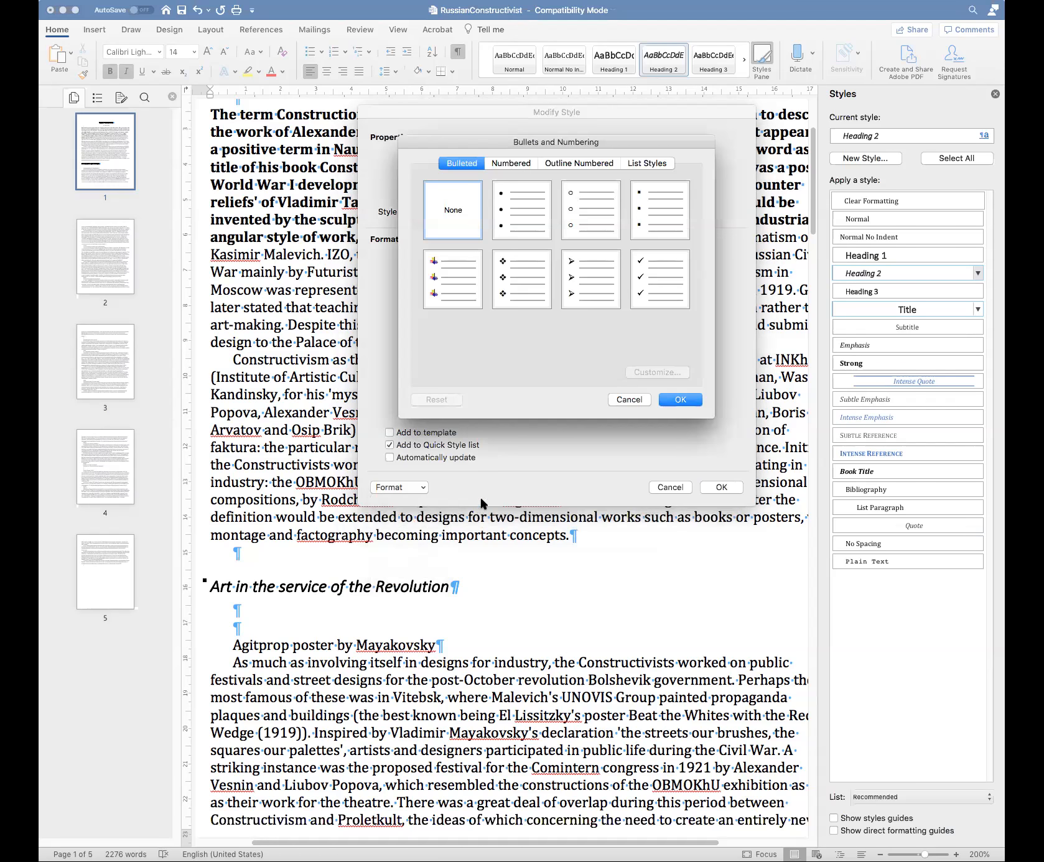
left_click(509, 163)
left_click(563, 164)
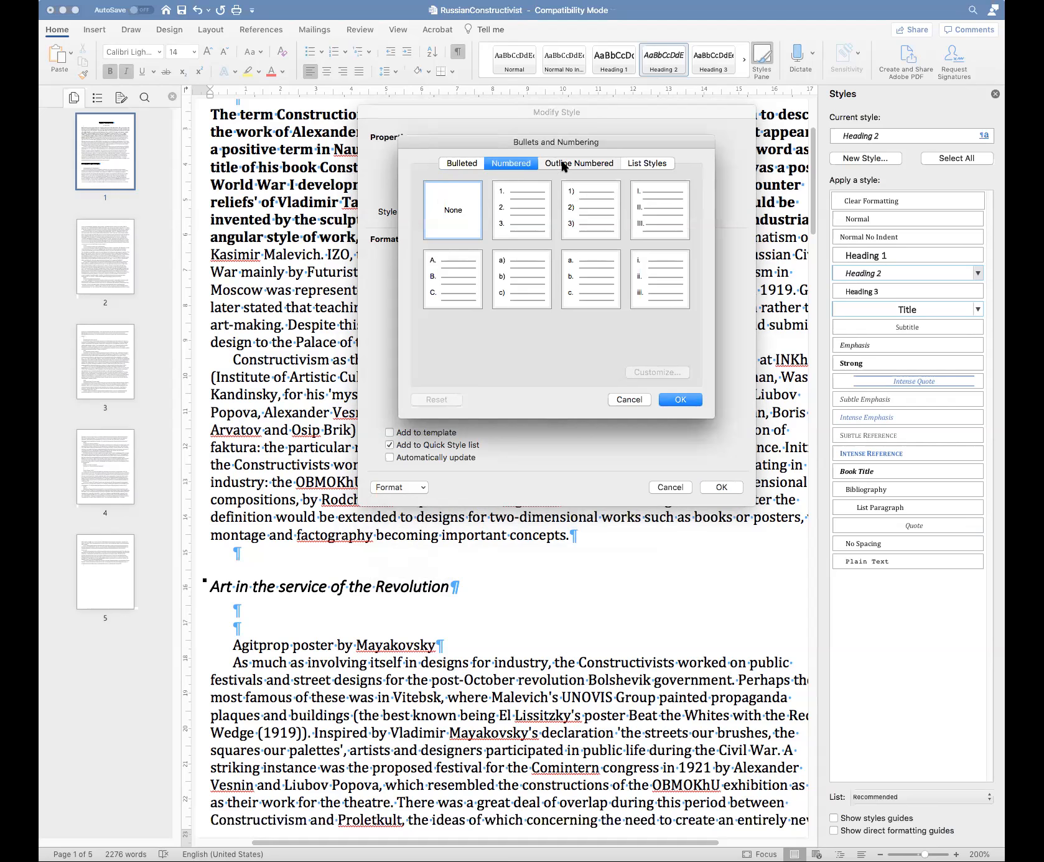
left_click(646, 164)
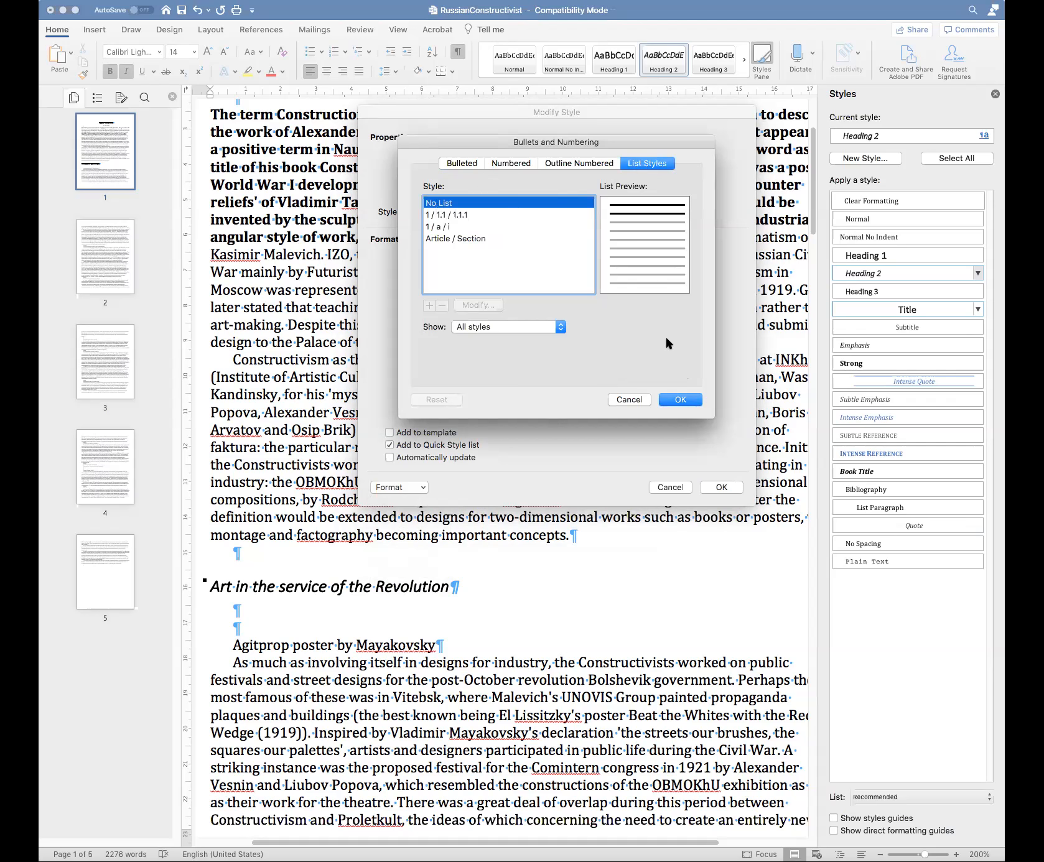
left_click(457, 164)
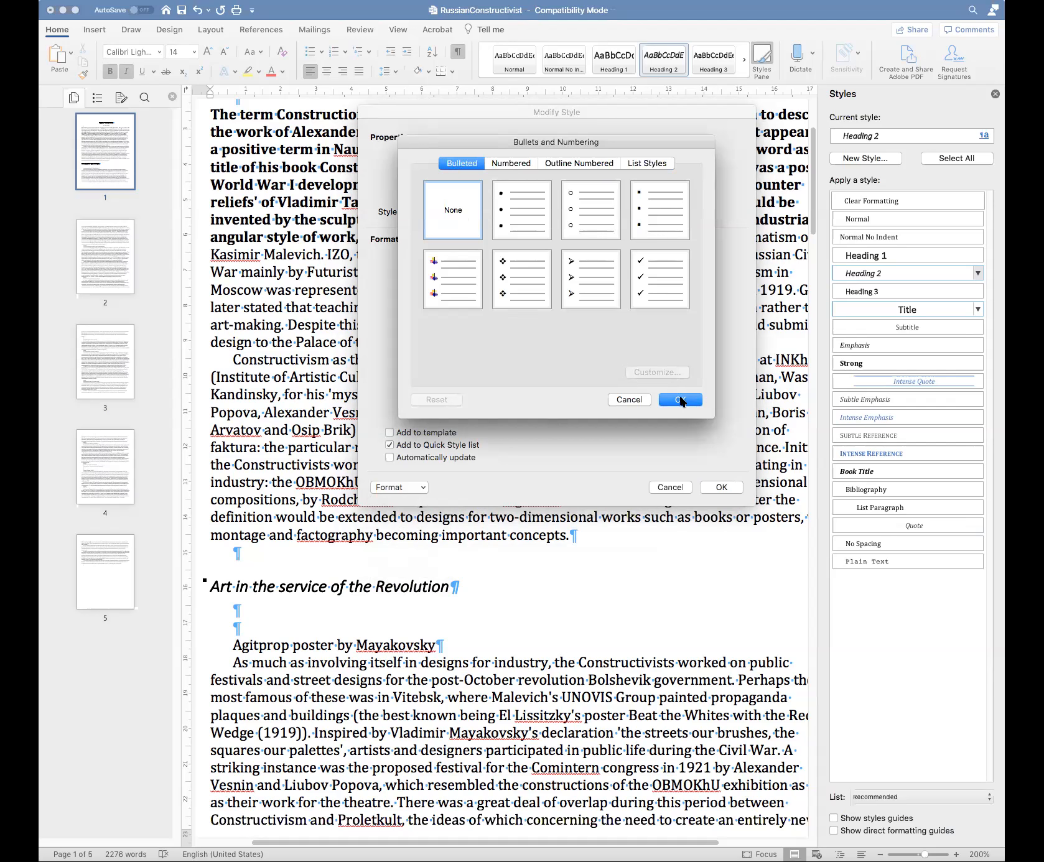
left_click(681, 399)
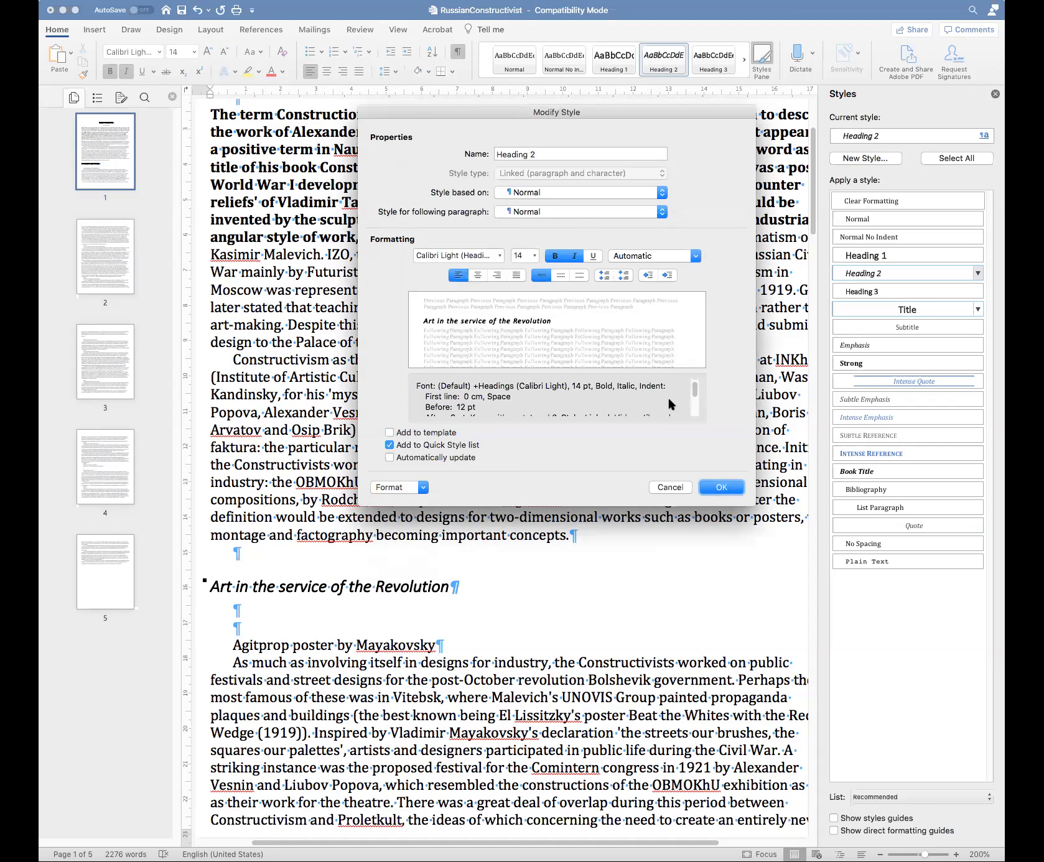
left_click(721, 488)
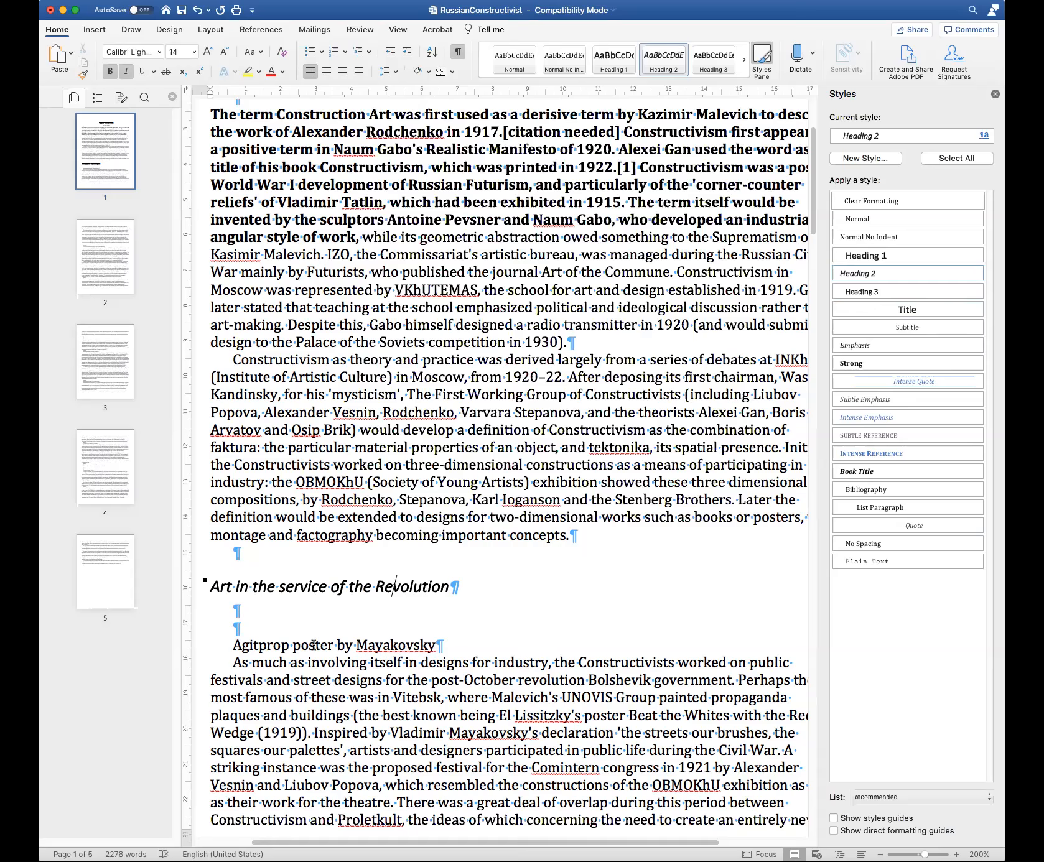
Define a new italic paragraph style named Caption, based on Normal No Indent, from the "Agitprop poster by Mayakovsky" line
left_click(336, 645)
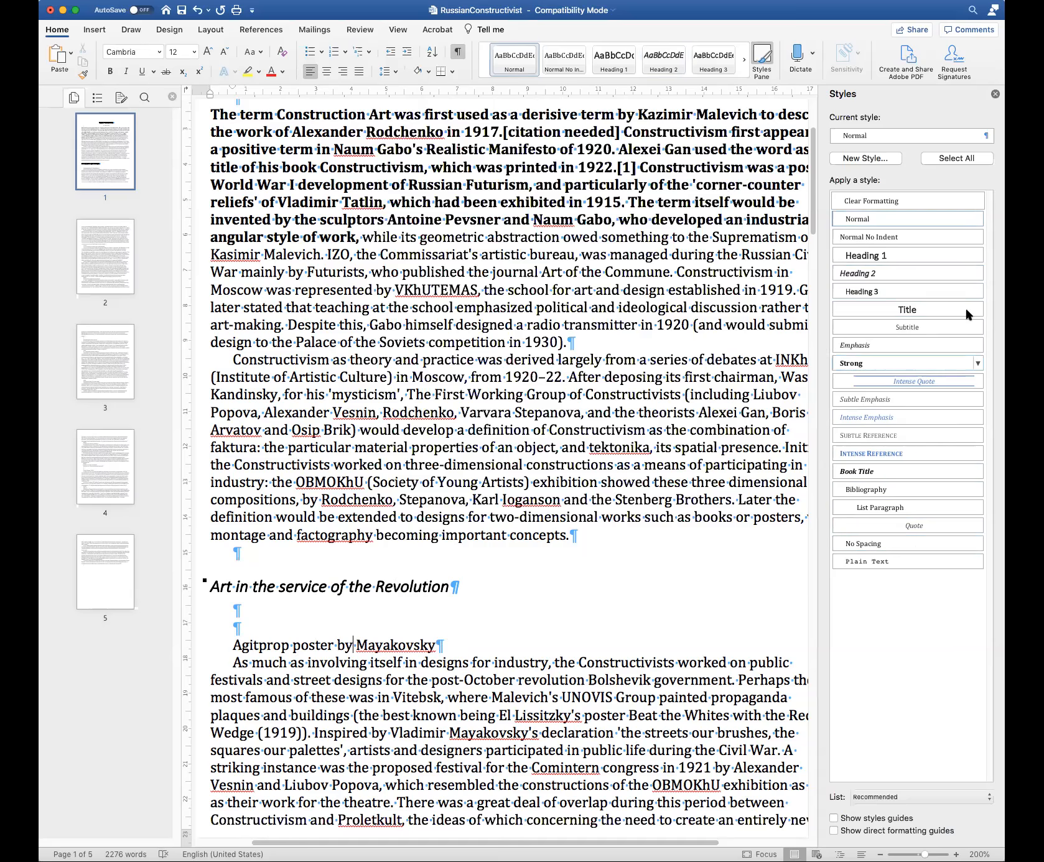
left_click(860, 159)
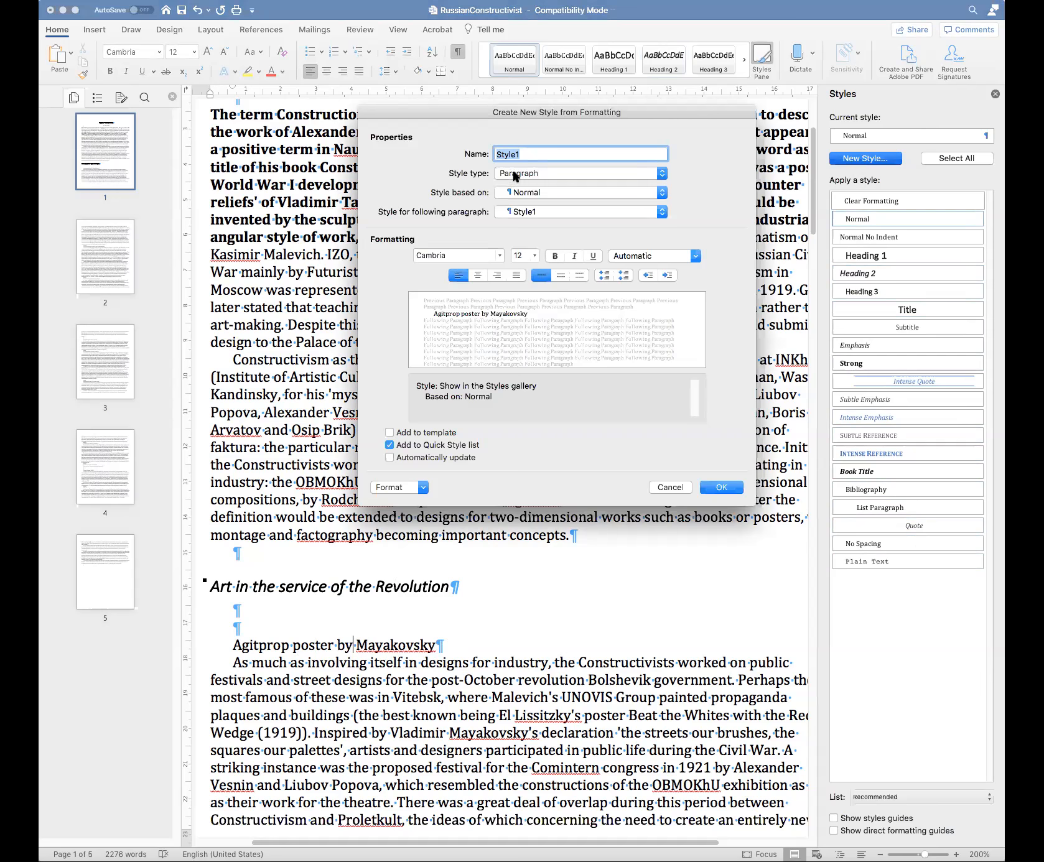
type("Caption")
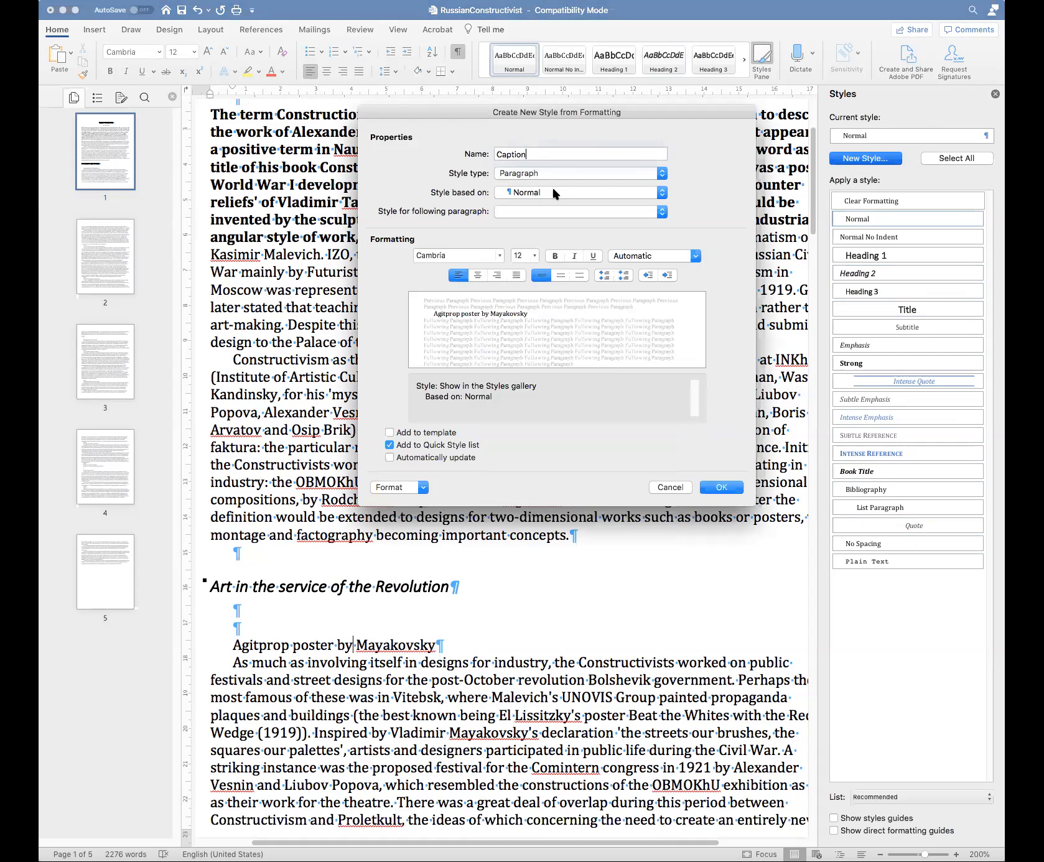
left_click(551, 192)
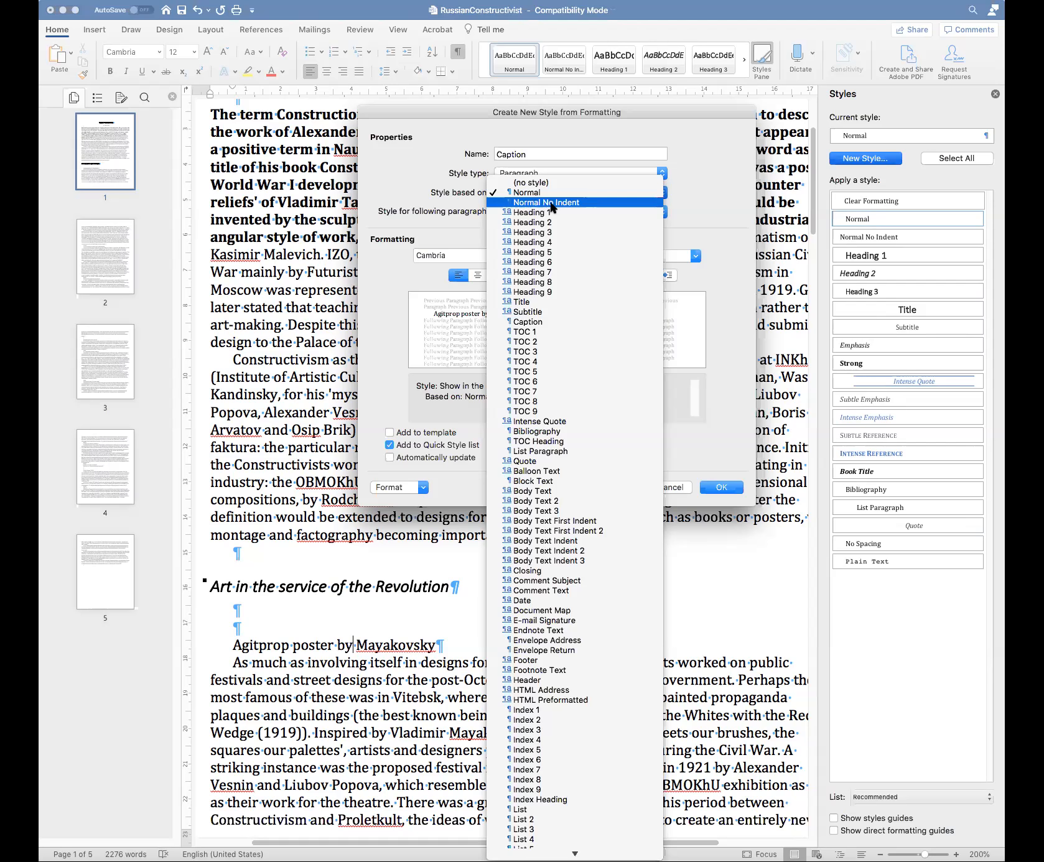
left_click(552, 202)
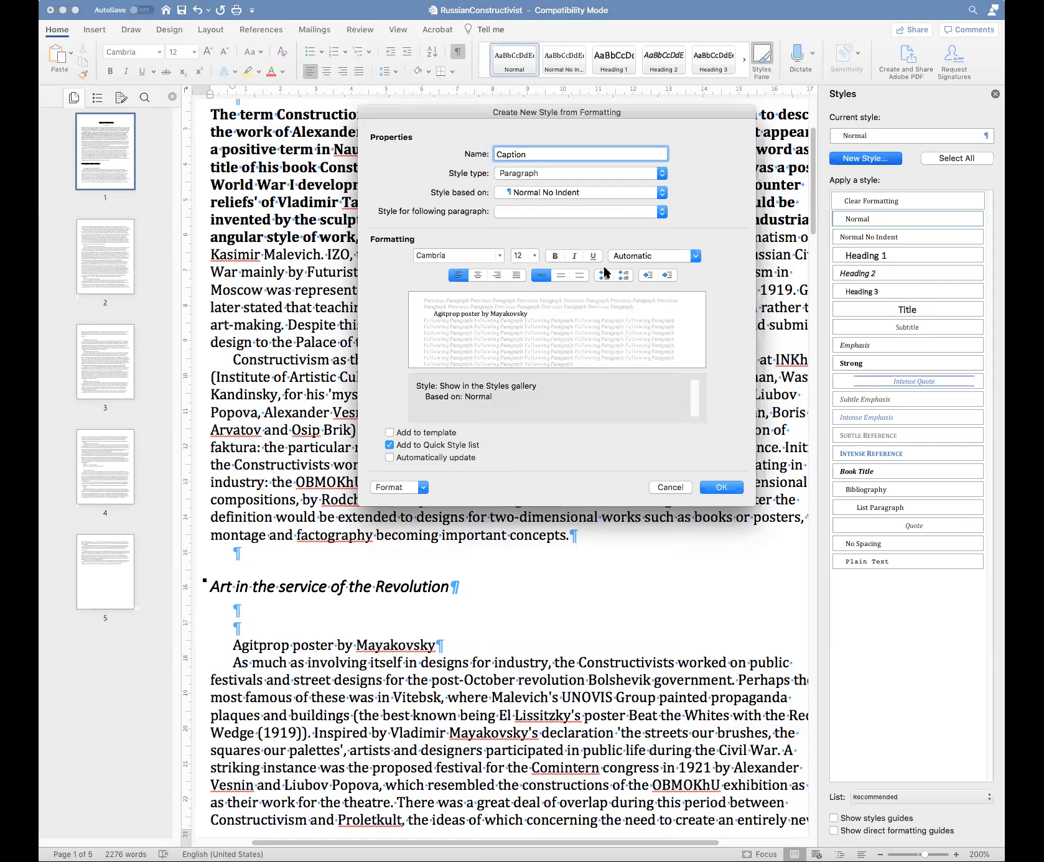
left_click(574, 256)
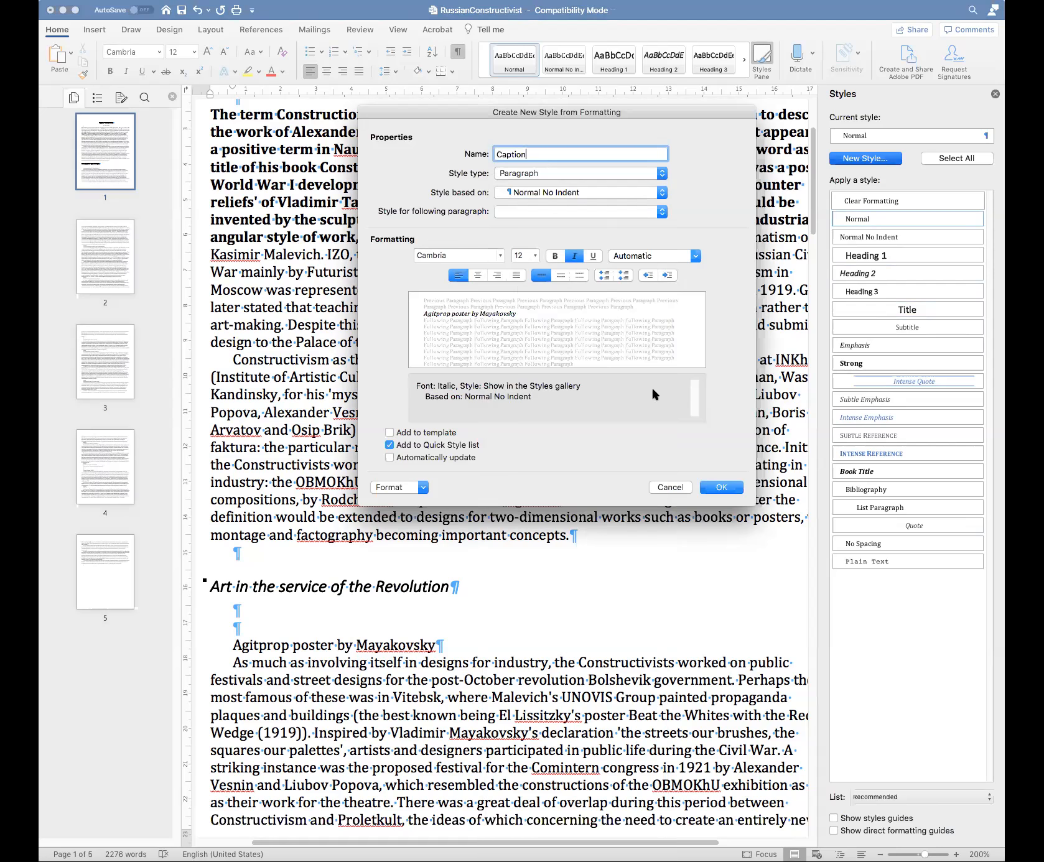
Save the new style under the name Caption 1 and apply it to the "Agitprop poster by Mayakovsky" line
left_click(721, 487)
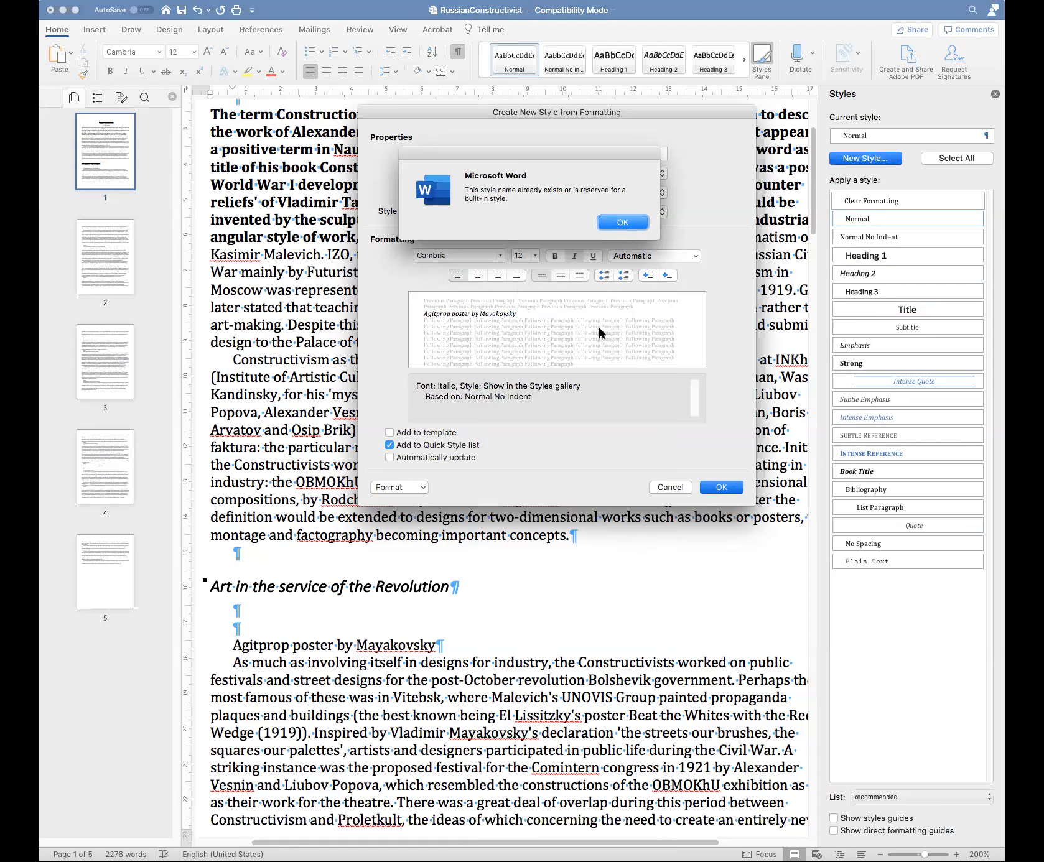
left_click(621, 223)
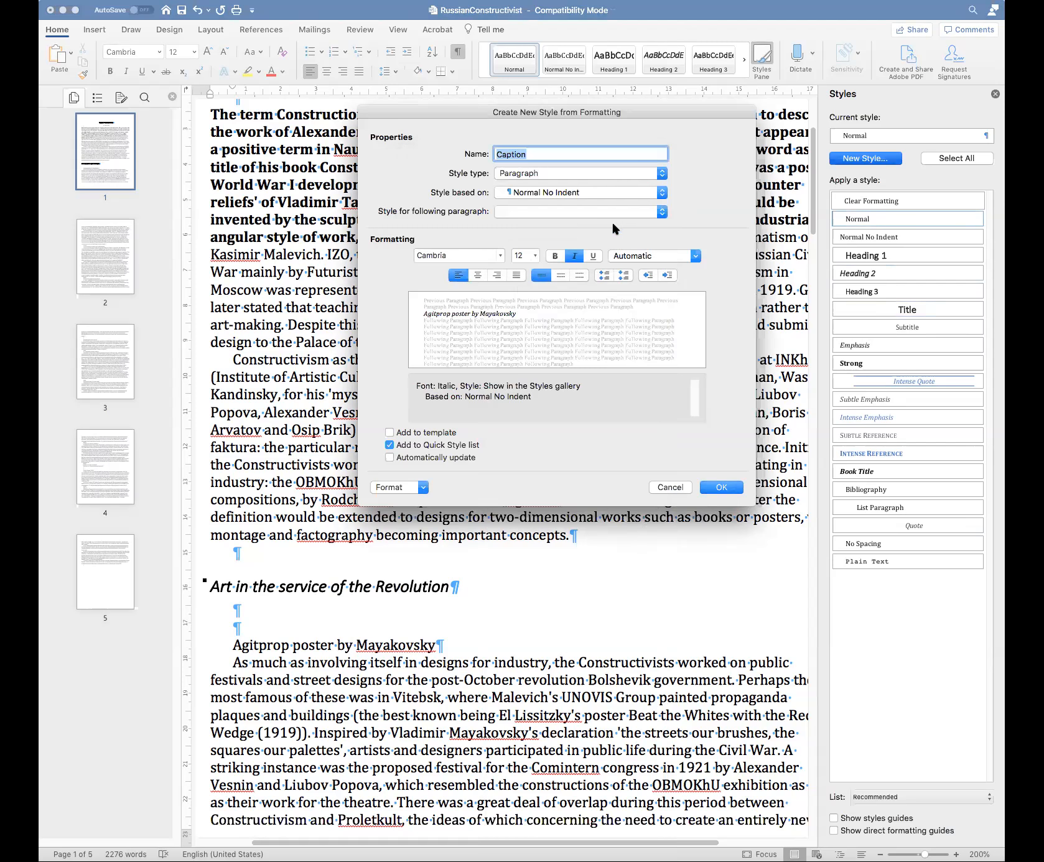
key("Right")
type("1")
left_click(524, 155)
left_click(721, 487)
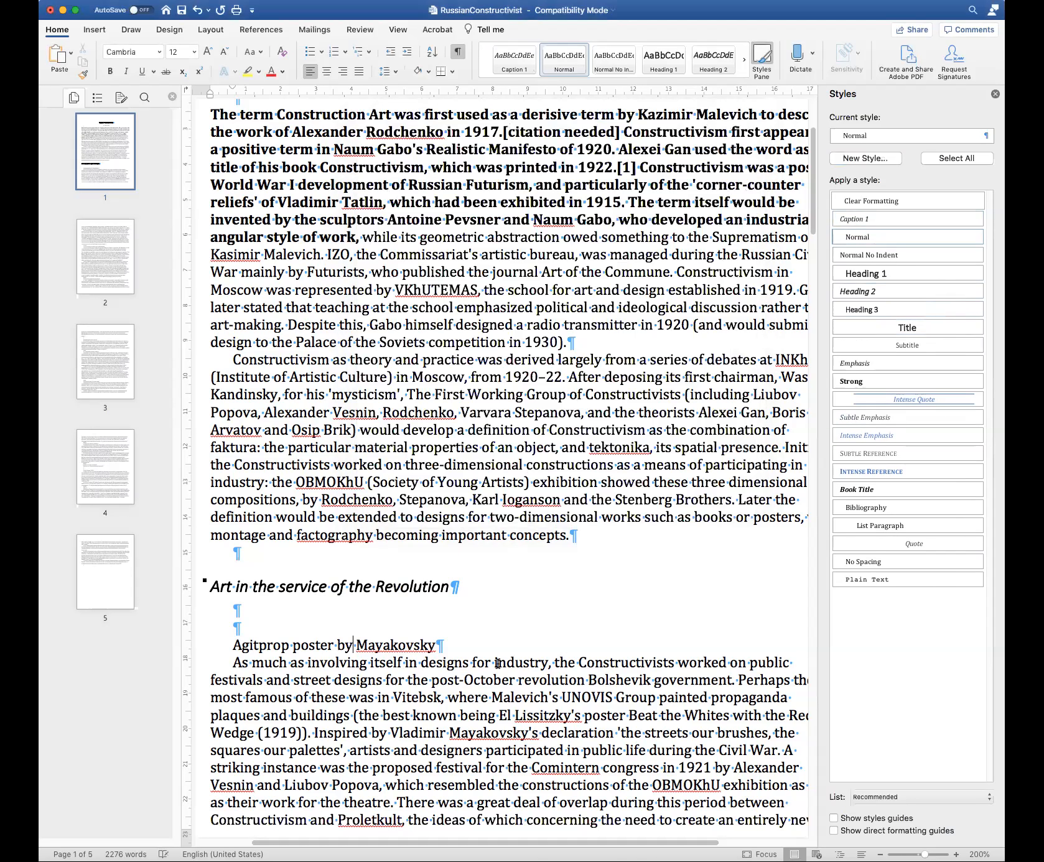
left_click(862, 219)
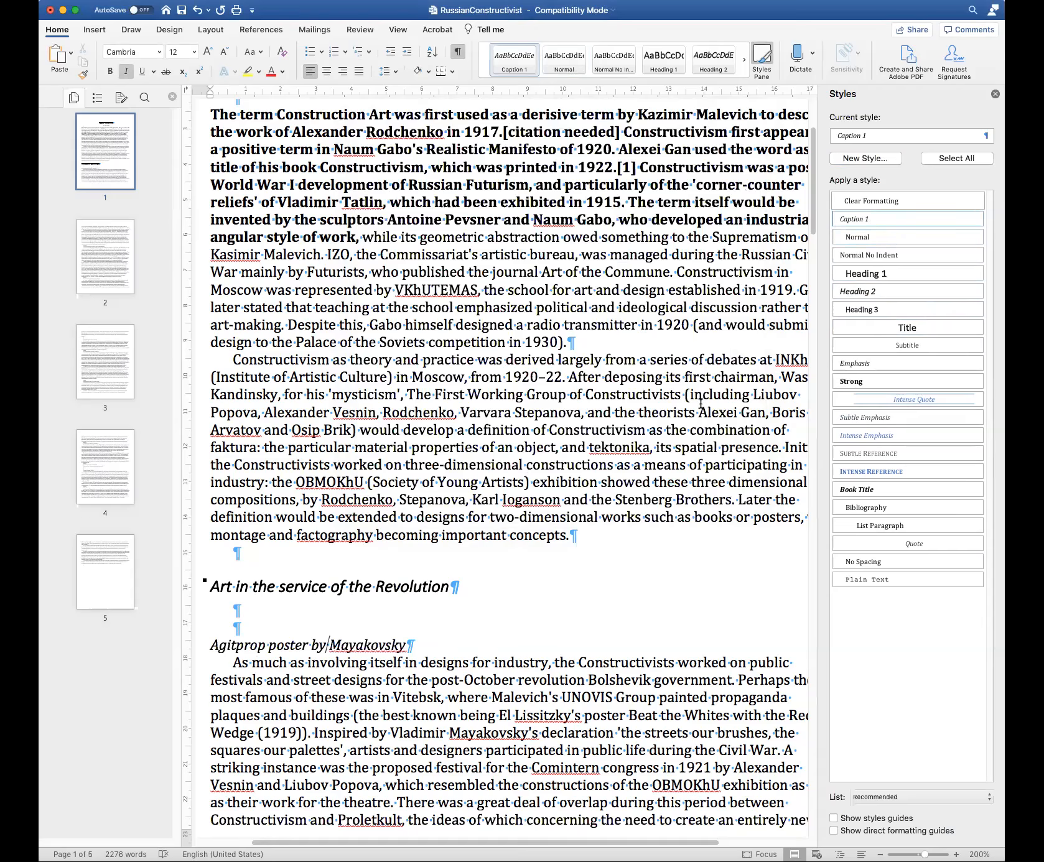
Delete one empty paragraph below "Art in the service of the Revolution" and apply Normal No Indent to the paragraph beginning "As much as involving itself"
left_click(442, 662)
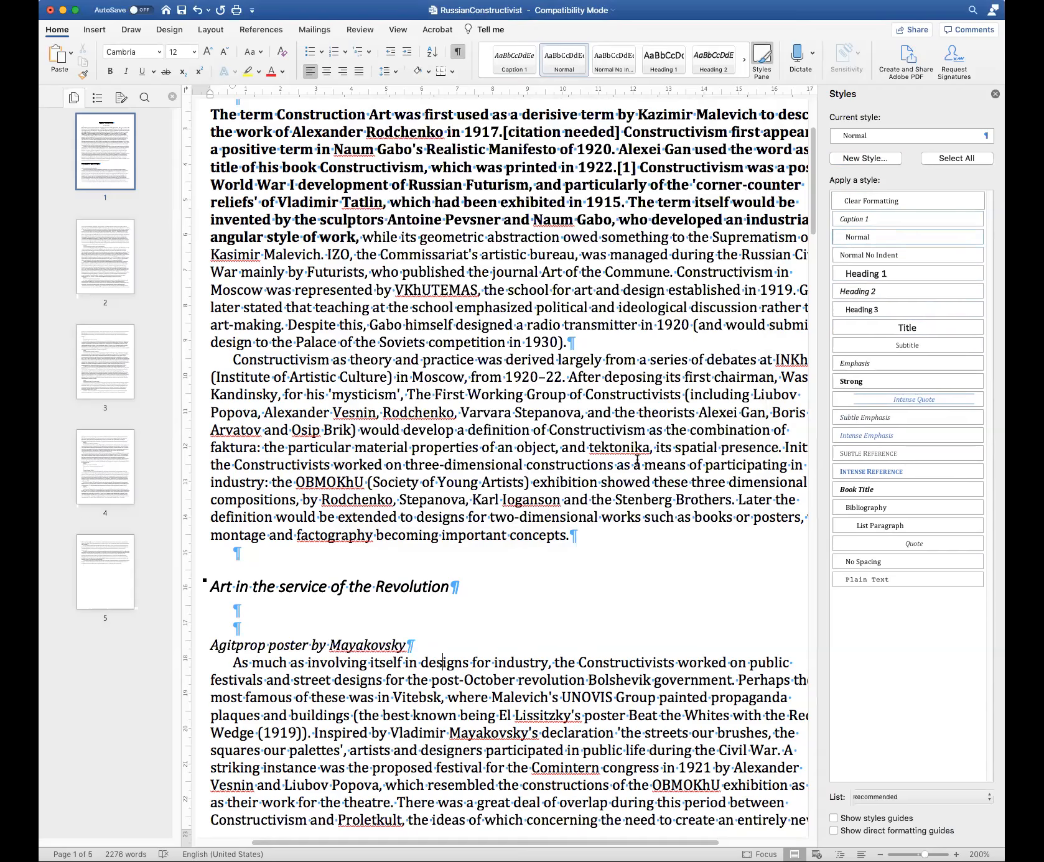
left_click_drag(224, 613, 259, 625)
left_click(256, 609)
key("BackSpace")
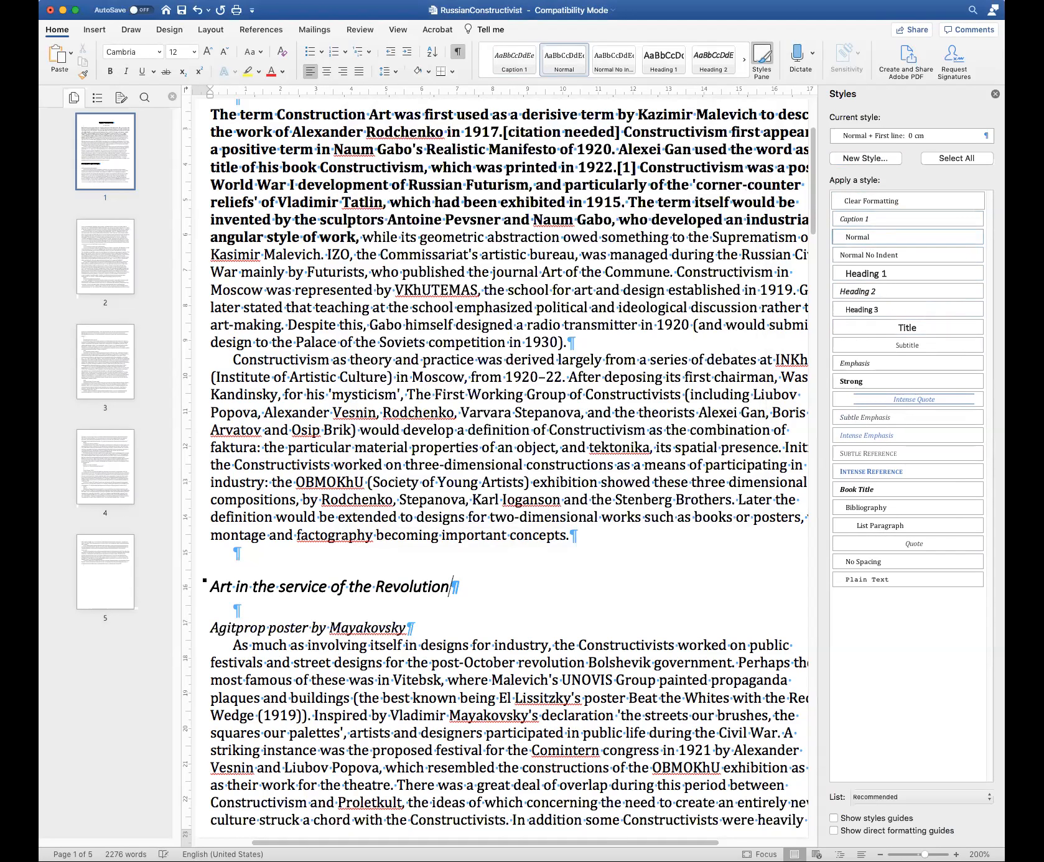
left_click(334, 662)
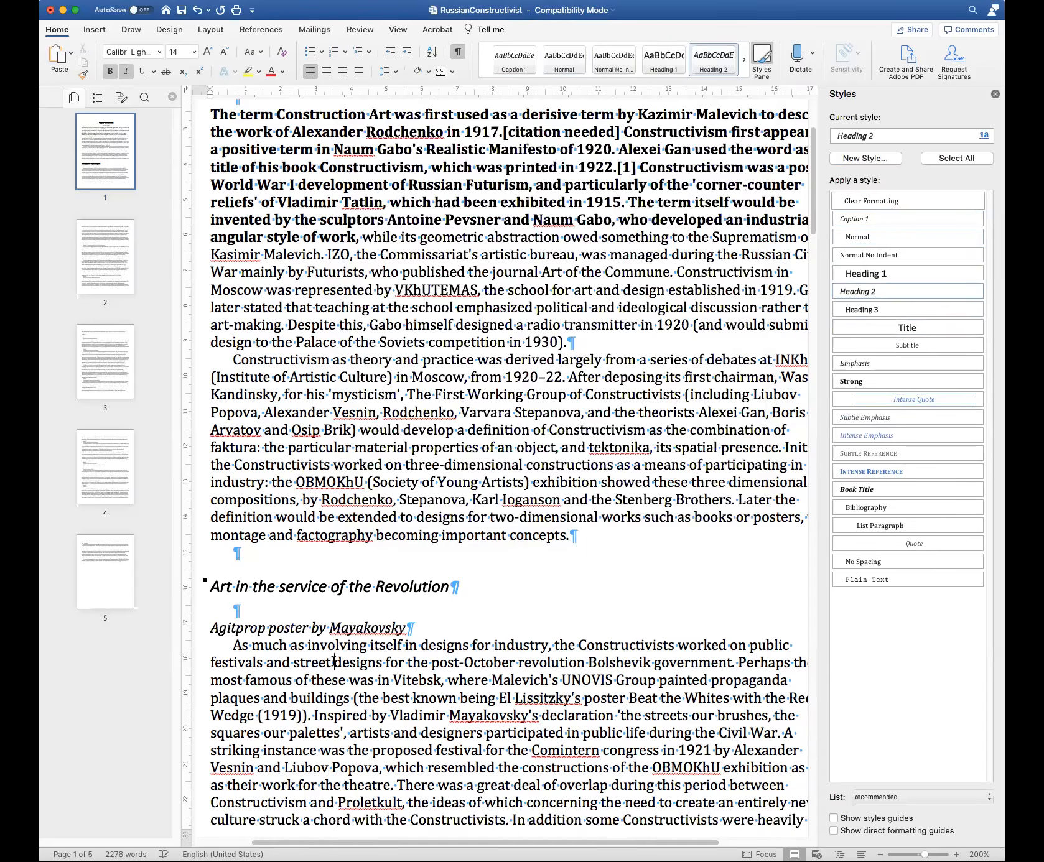
left_click(869, 257)
Delete the "[edit]" line on page 2 and apply Heading 2 to "Tatlin, 'Construction Art' and Productivism" below it
scroll(522, 546, "down", 10)
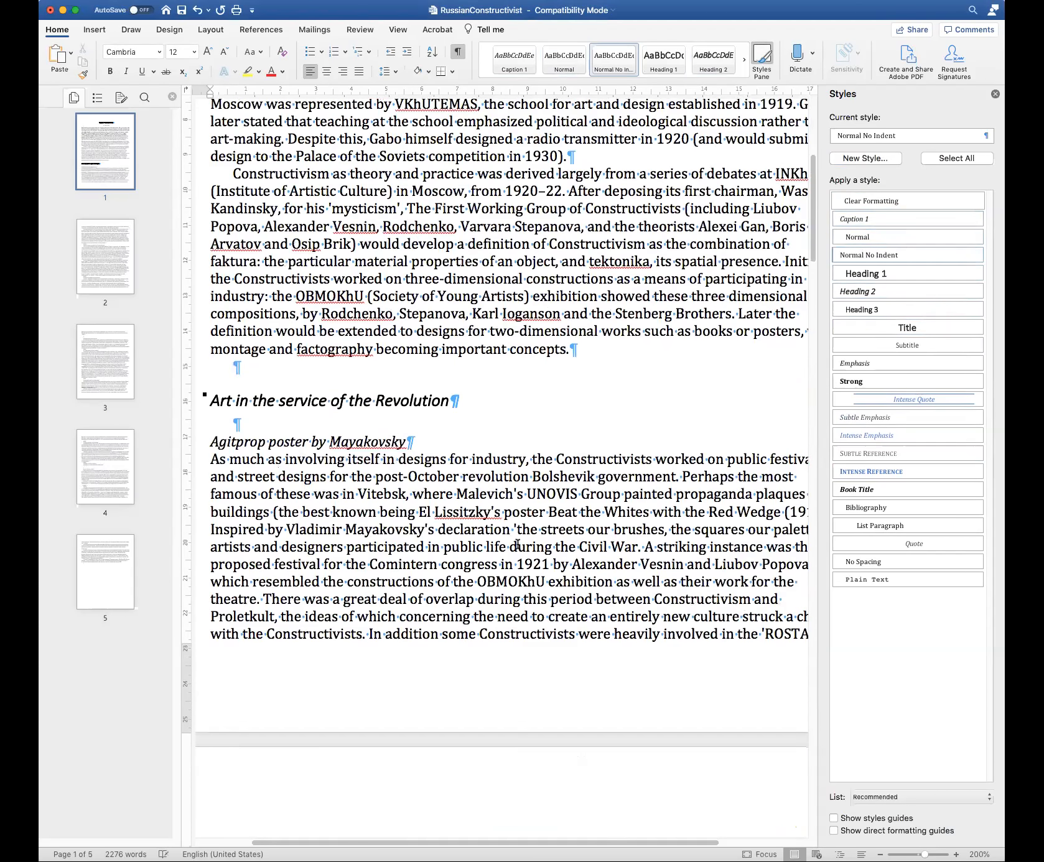
scroll(517, 543, "down", 3)
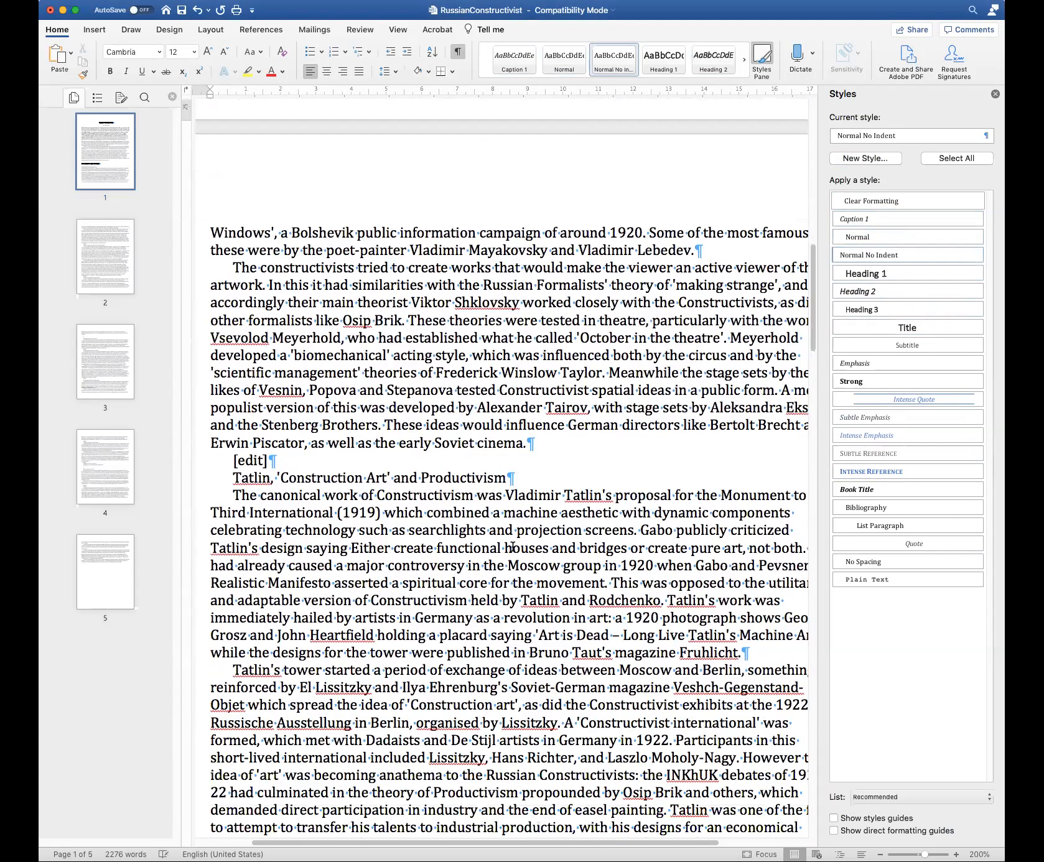
triple_click(280, 461)
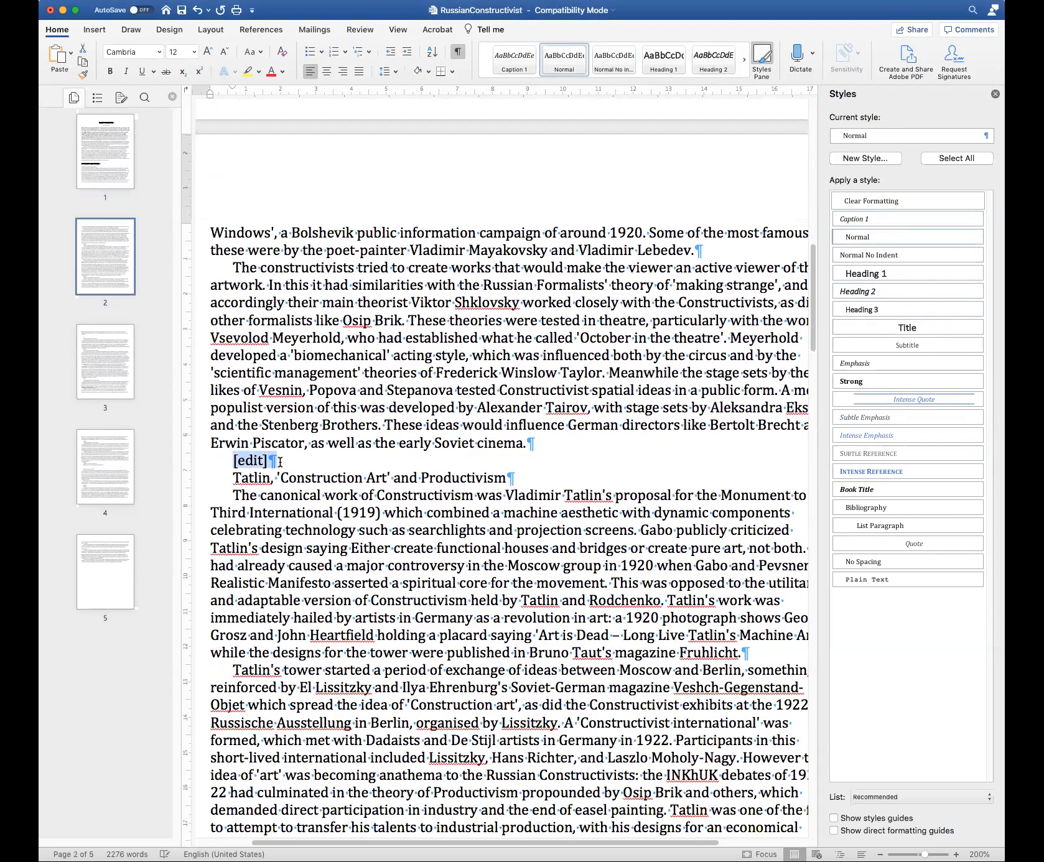
key("BackSpace")
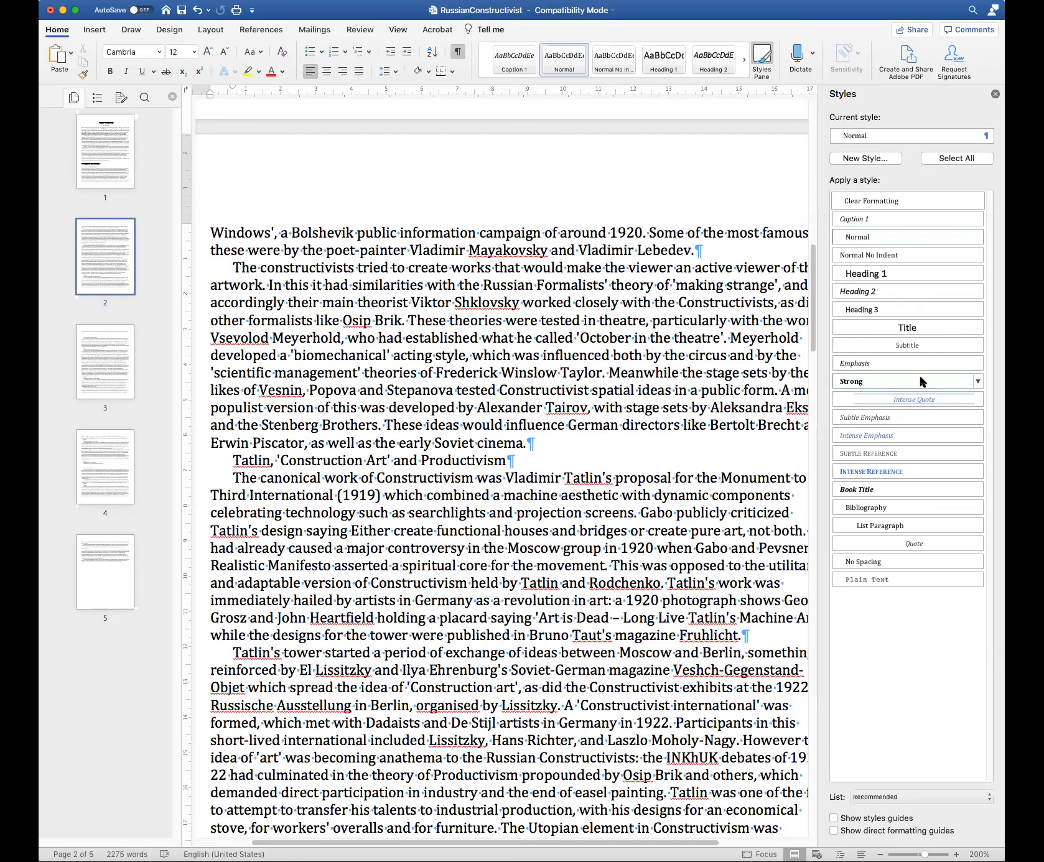
left_click(858, 292)
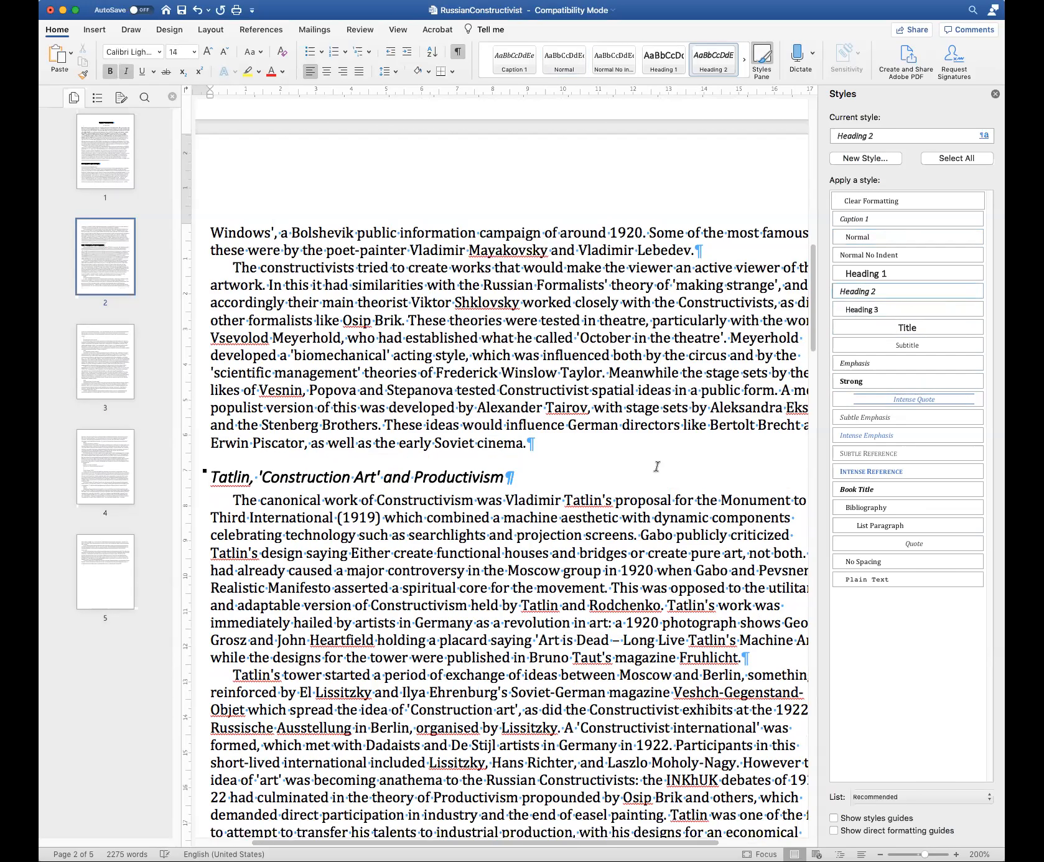
Apply the Normal No Indent style to the paragraph beginning "The canonical work of Constructivism" on page 2
key("Down")
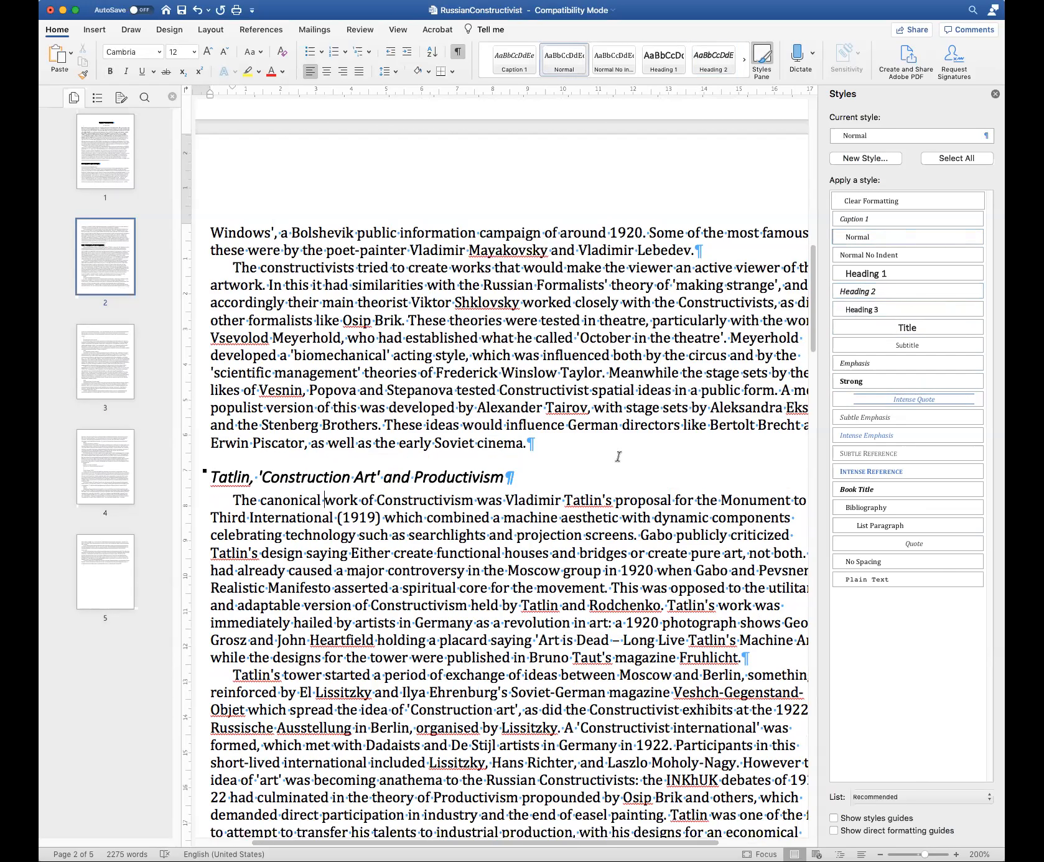
left_click(857, 255)
scroll(449, 585, "down", 8)
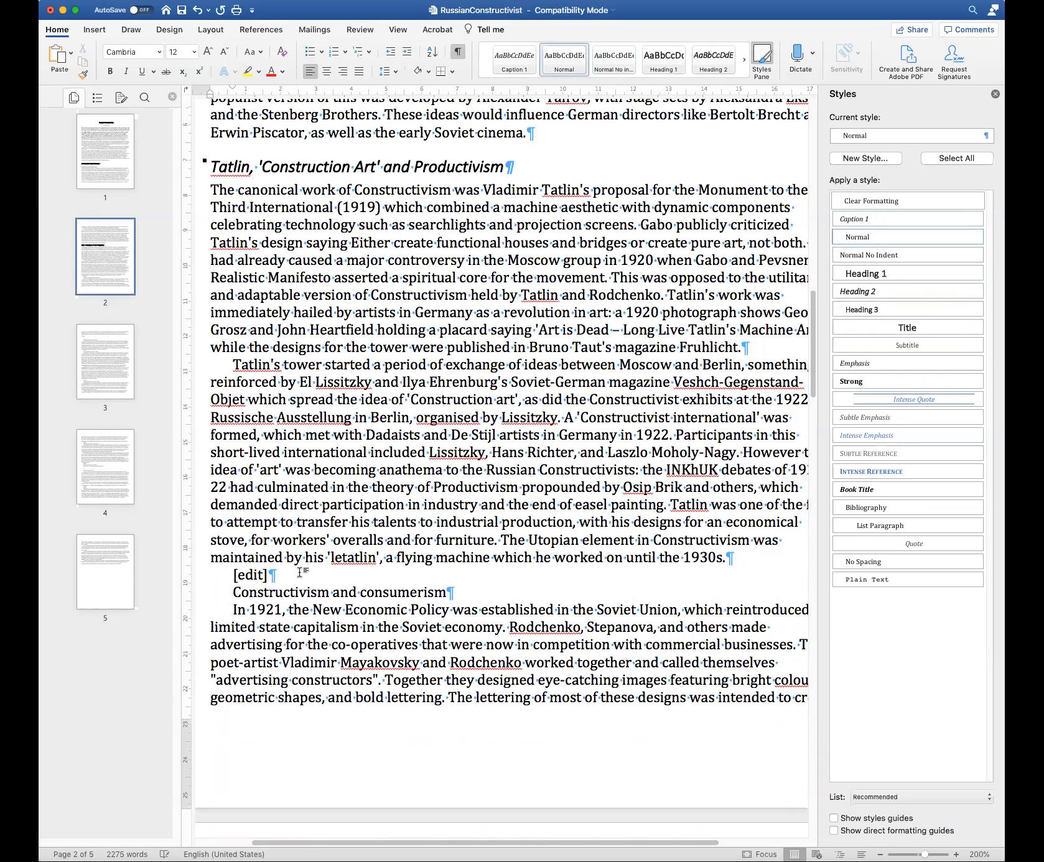
Replace the "[edit]" line above "Constructivism and consumerism" on page 2 with an empty paragraph
triple_click(297, 574)
key("Delete")
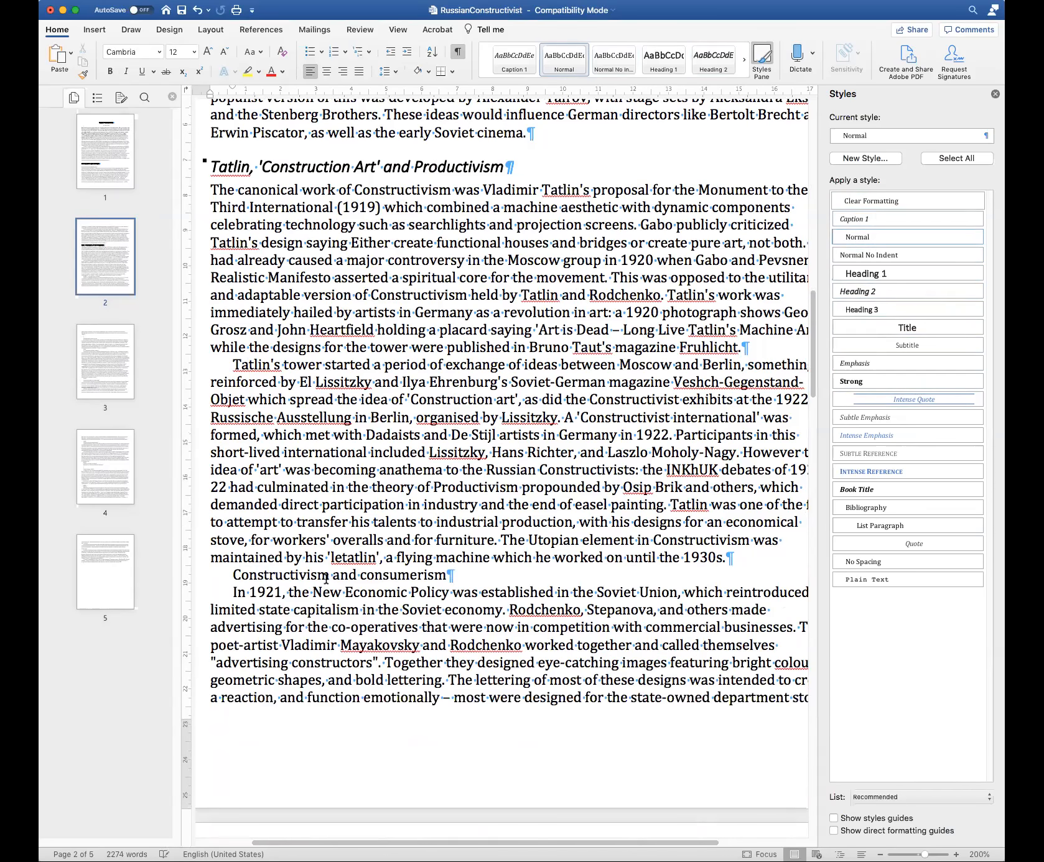
key("Return")
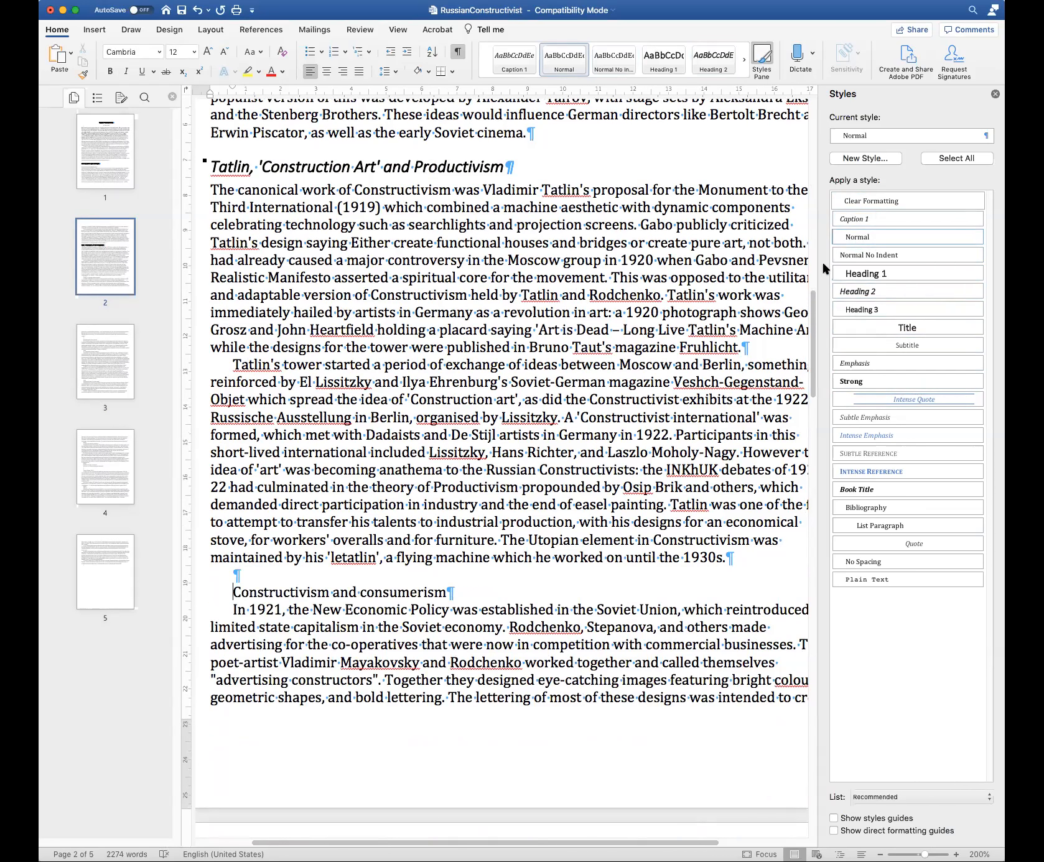
Apply Heading 2 to "Constructivism and consumerism" and Normal No Indent to the paragraph beginning "In 1921, the New Economic Policy"
left_click(857, 296)
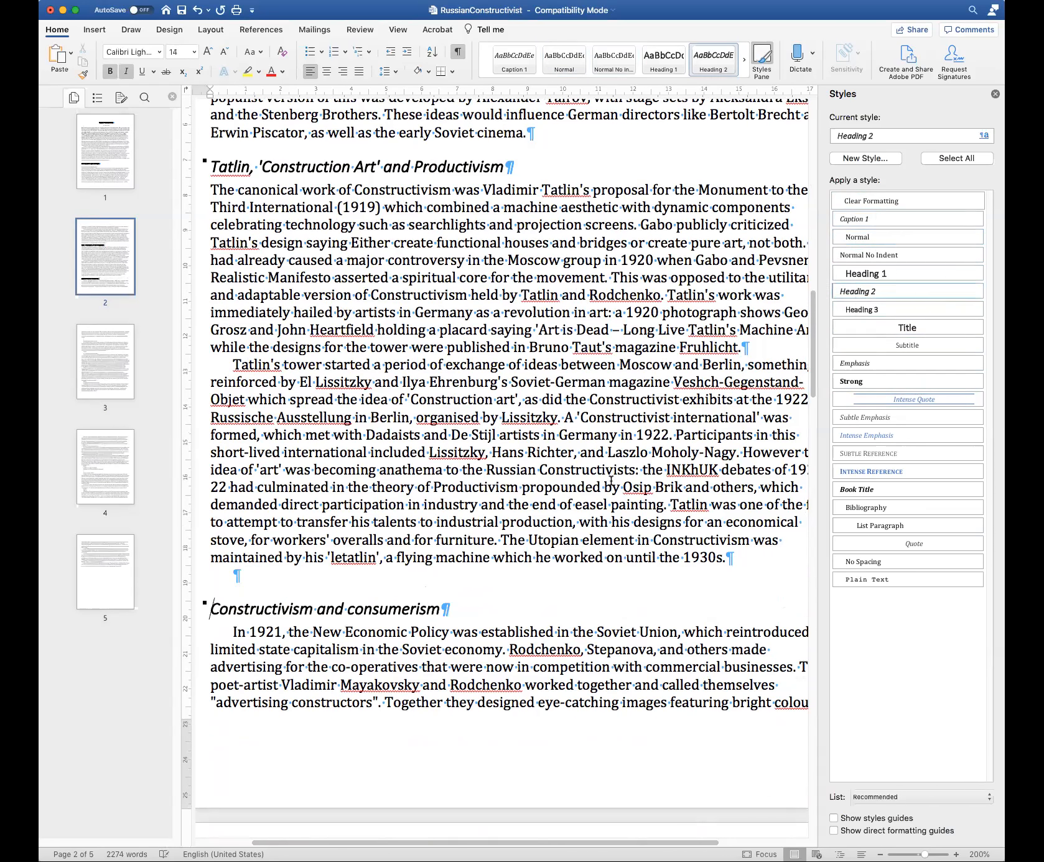
left_click(384, 633)
left_click(869, 255)
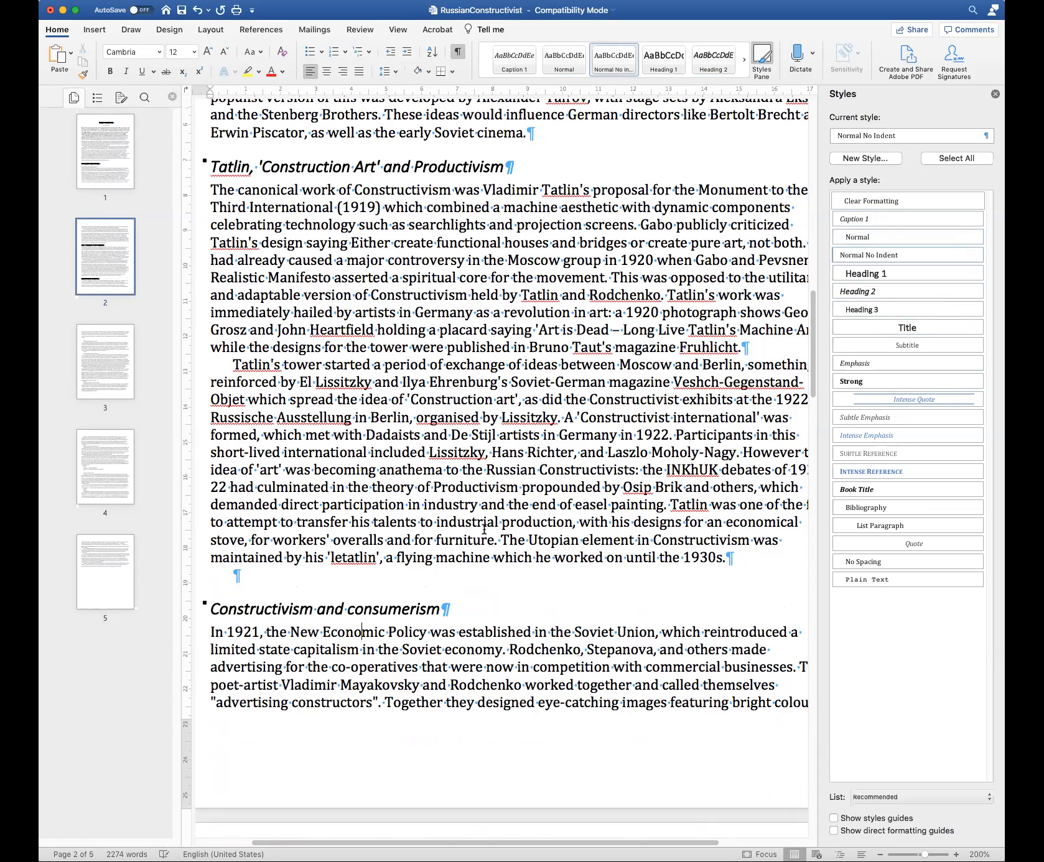
Delete one of the two empty paragraphs above "An advertising construction" on page 3
scroll(475, 528, "down", 10)
scroll(467, 526, "down", 6)
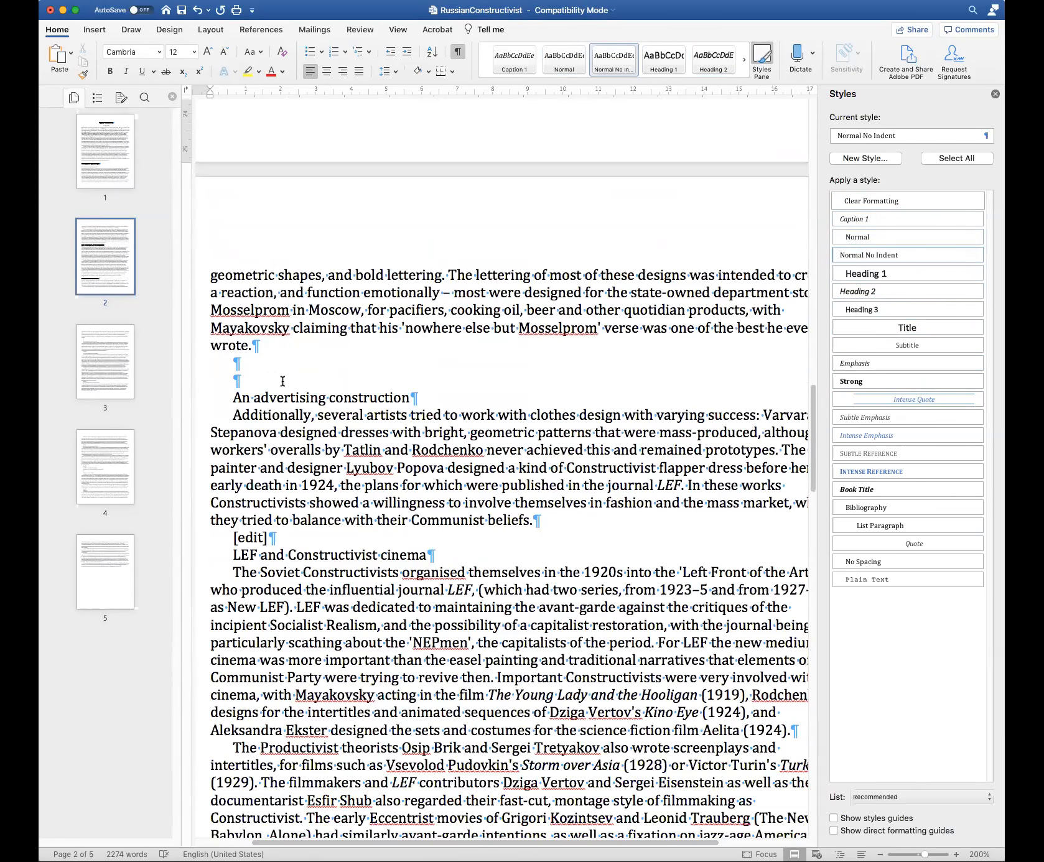
left_click(283, 380)
key("BackSpace")
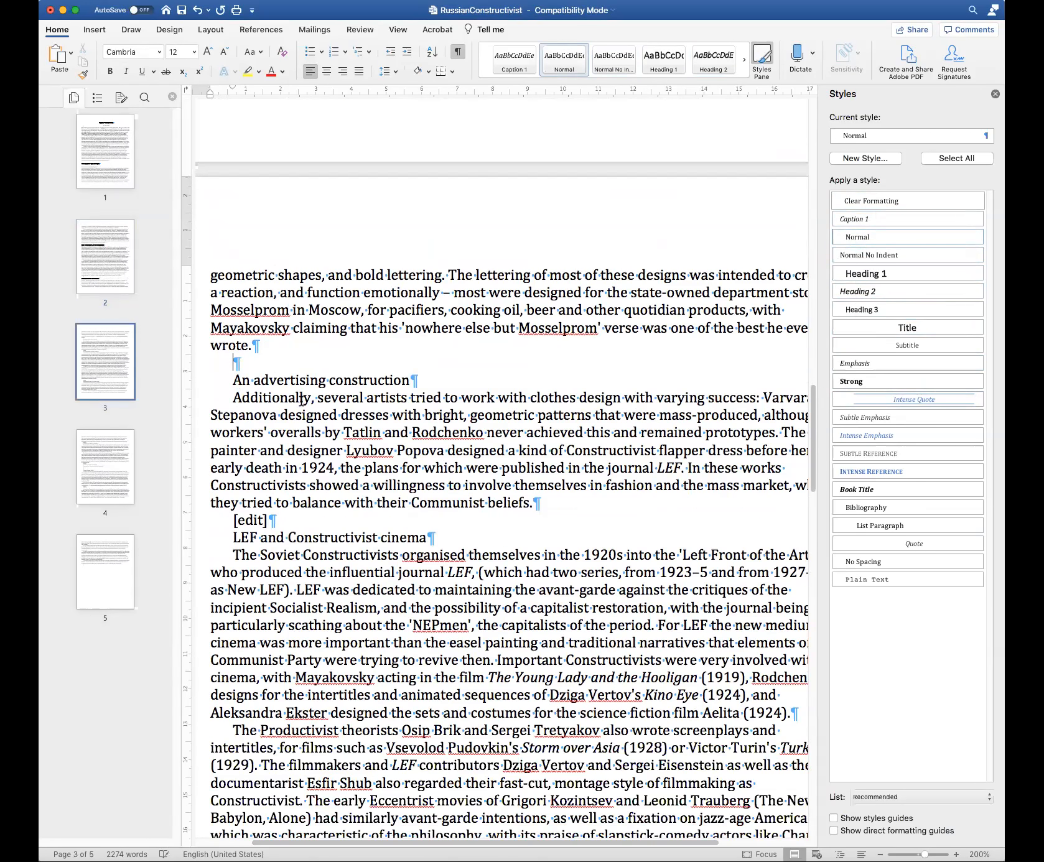
Apply Heading 2 to "An advertising construction" and Normal No Indent to the paragraph beginning "Additionally, several artists"
left_click(867, 291)
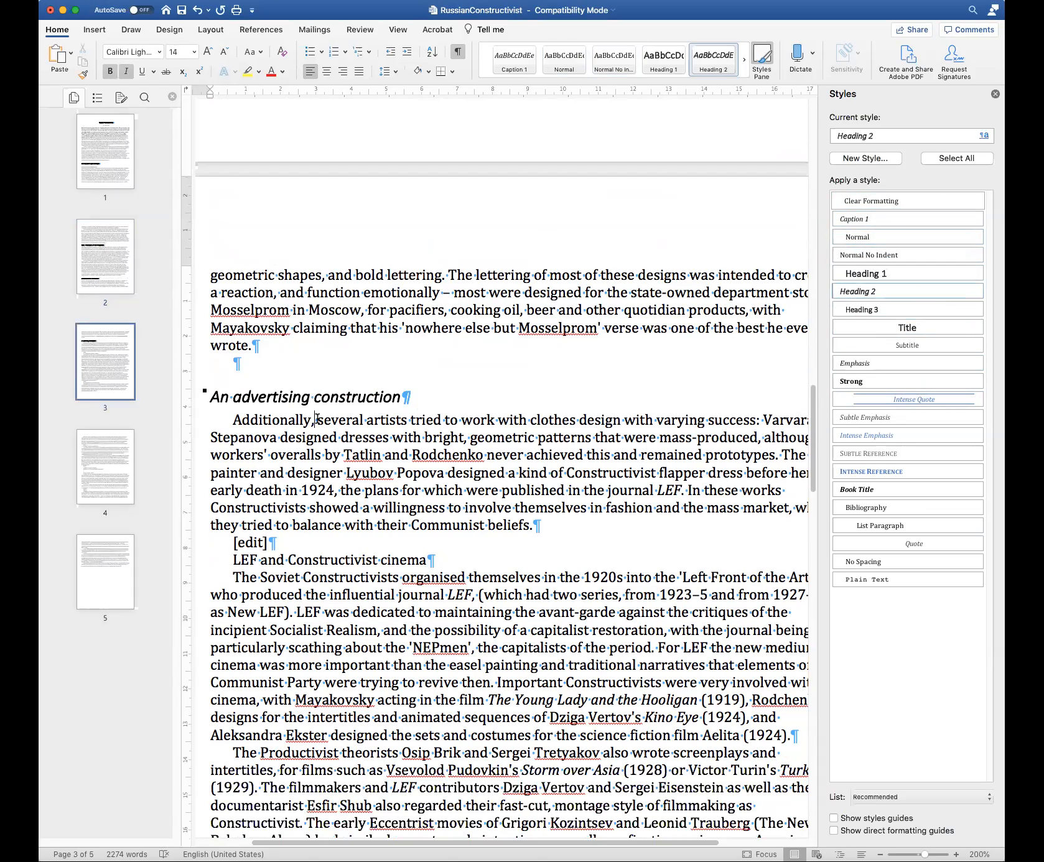
left_click(315, 420)
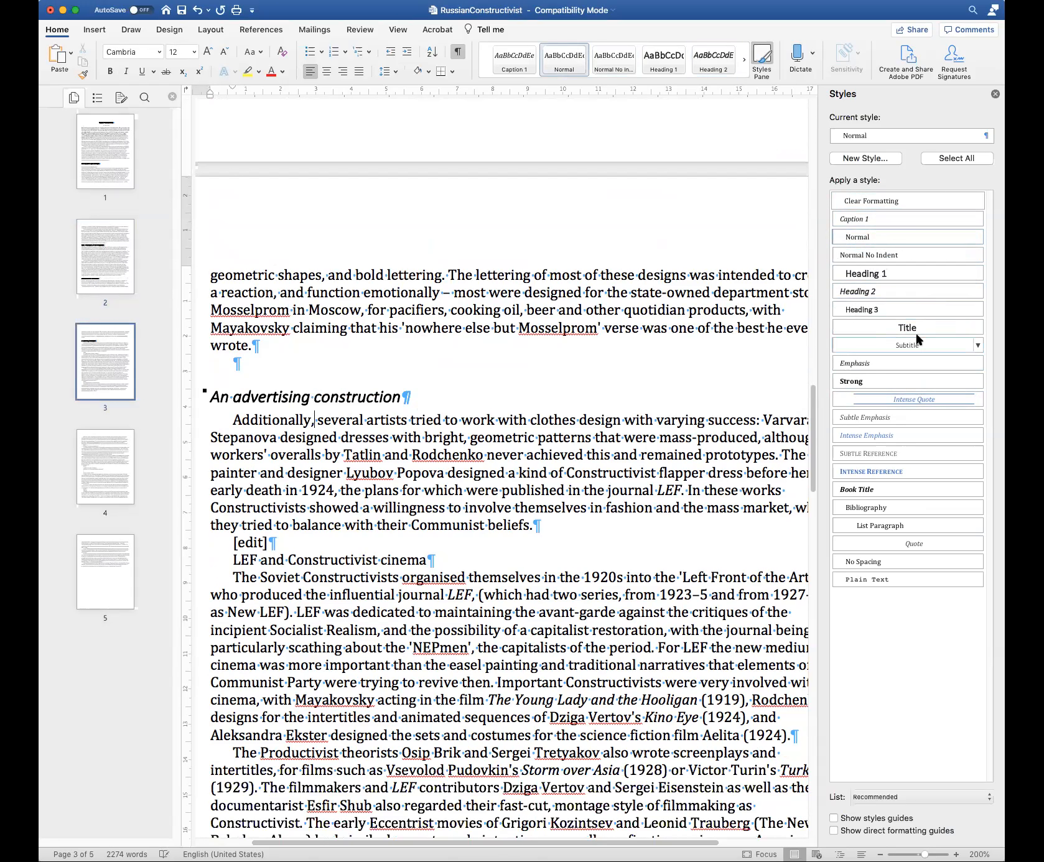
left_click(854, 255)
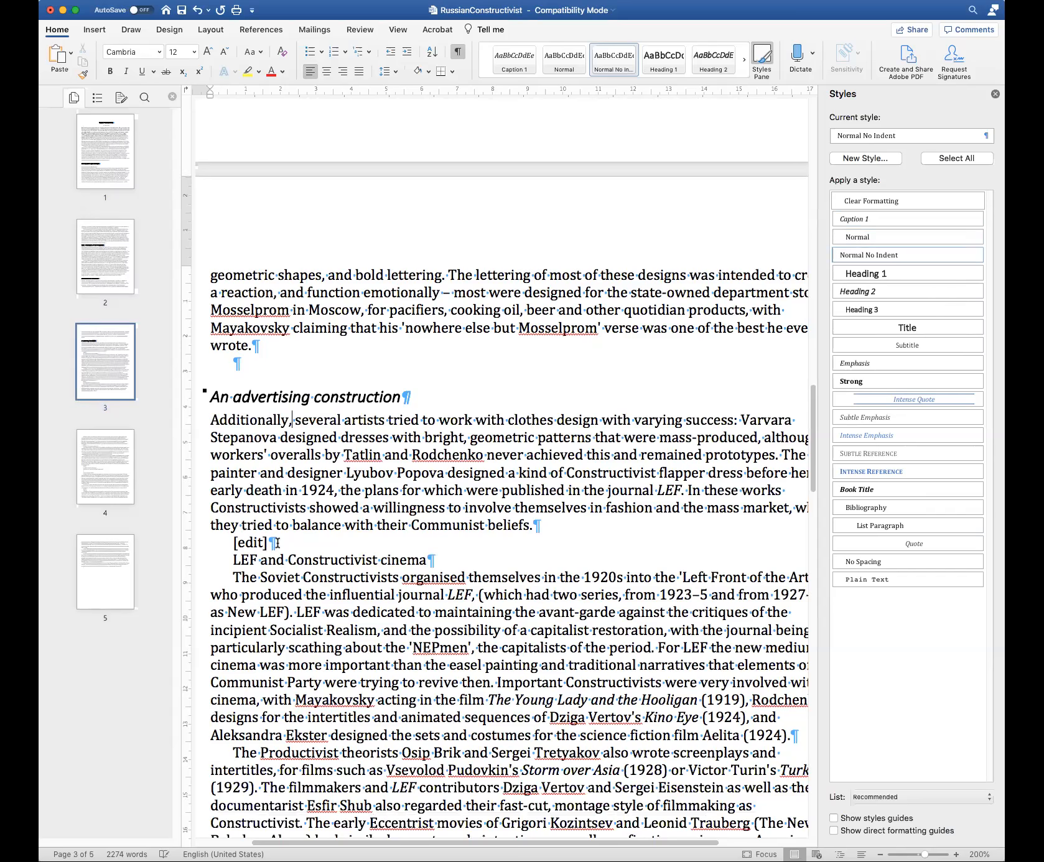
Delete the "[edit]" line above "LEF and Constructivist cinema" and the remaining empty paragraph above "An advertising construction"
left_click_drag(266, 543, 237, 545)
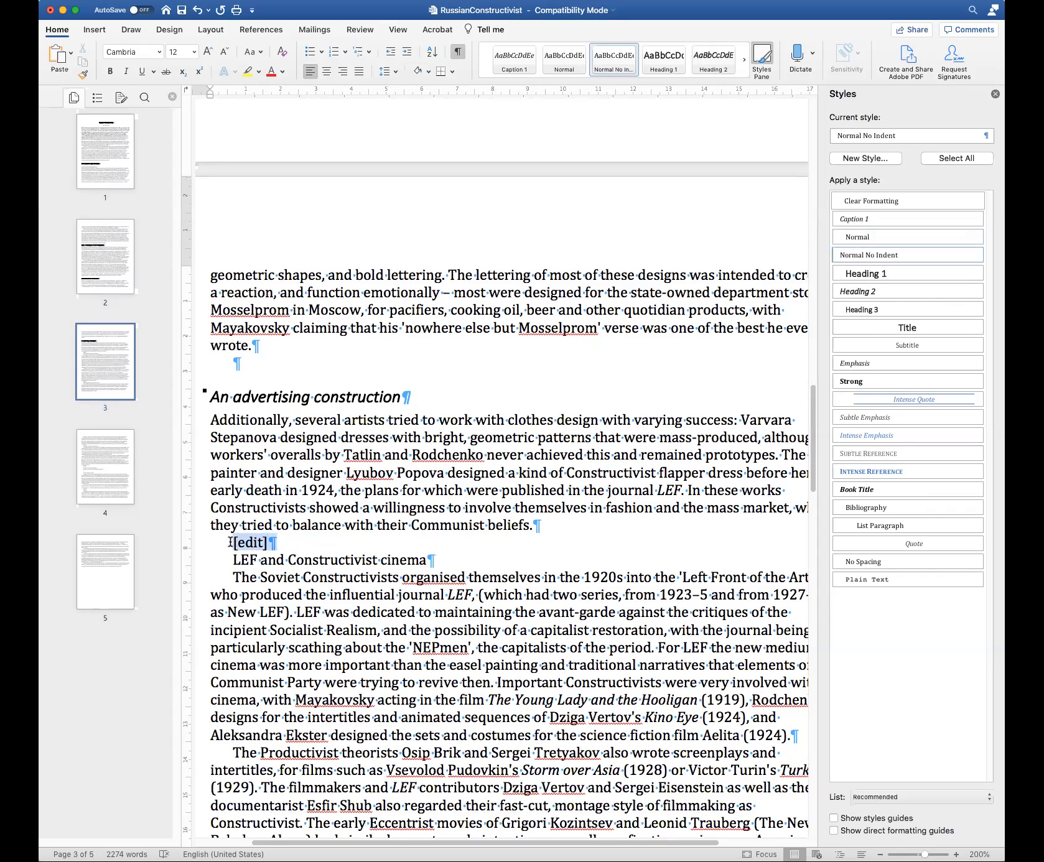
key("BackSpace")
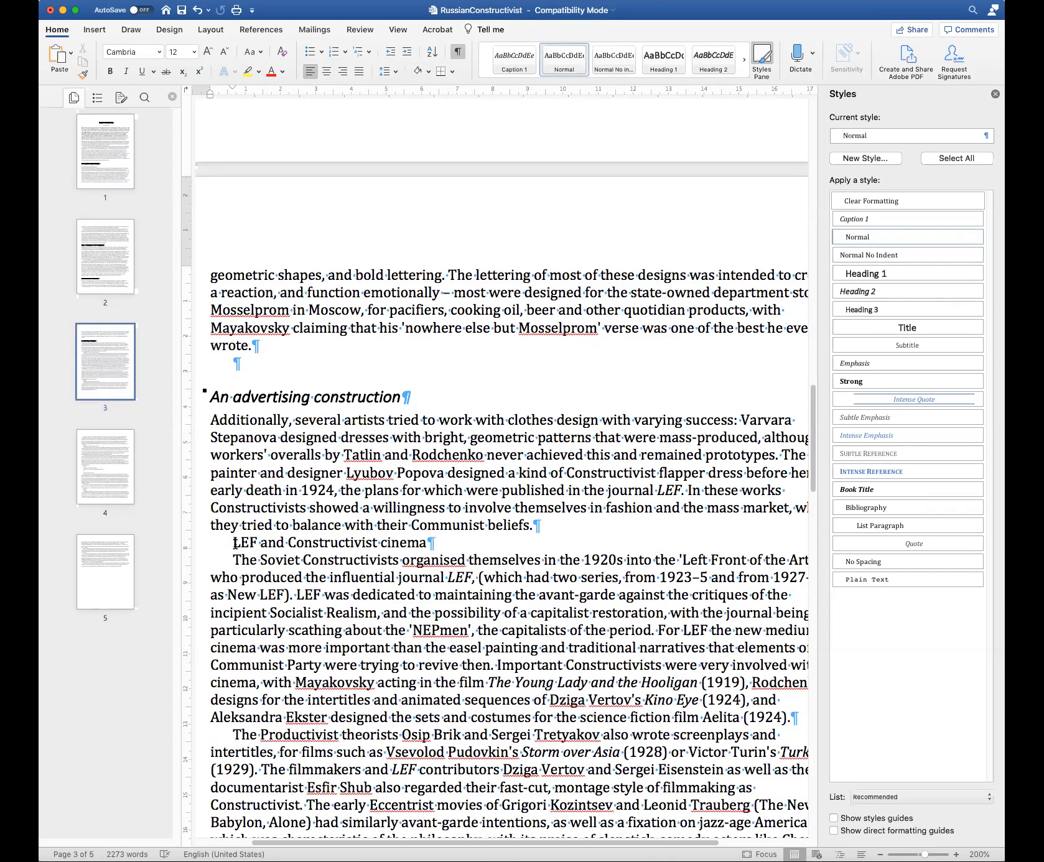
left_click(260, 364)
key("BackSpace")
key("BackSpace")
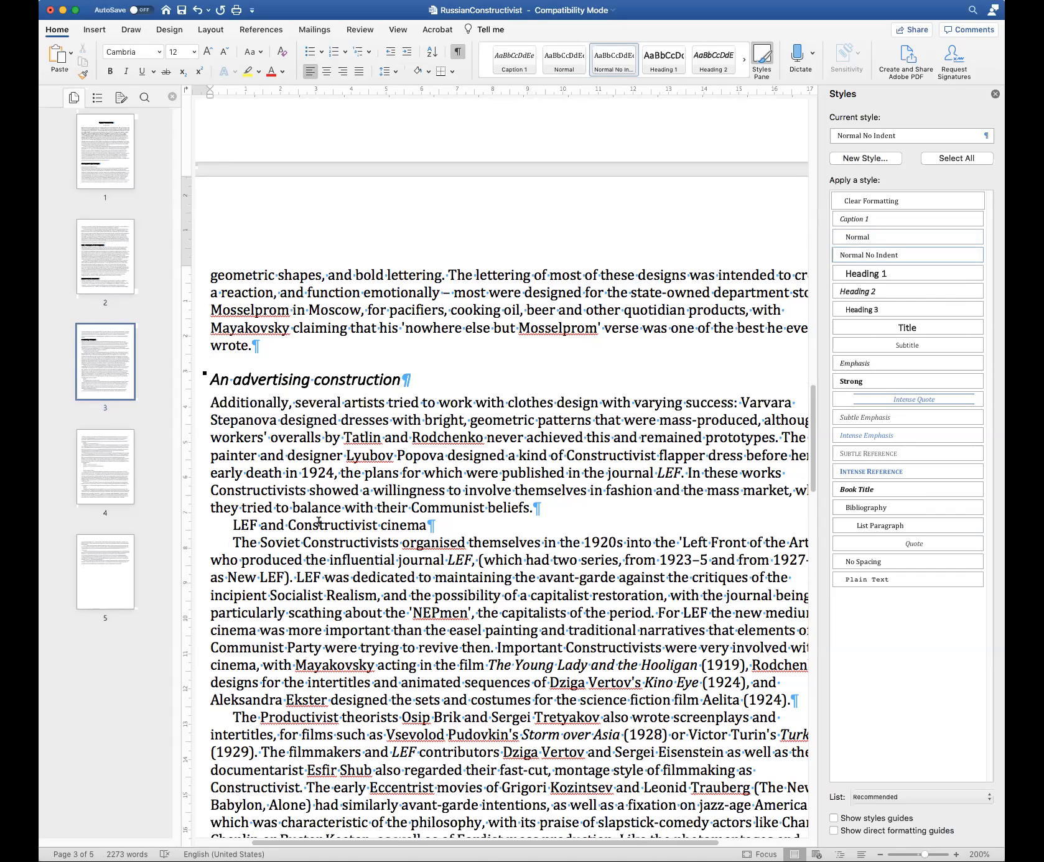
Apply Heading 2 to "LEF and Constructivist cinema" and Normal No Indent to the paragraph beginning "The Soviet Constructivists organised themselves"
left_click(853, 291)
left_click(369, 563)
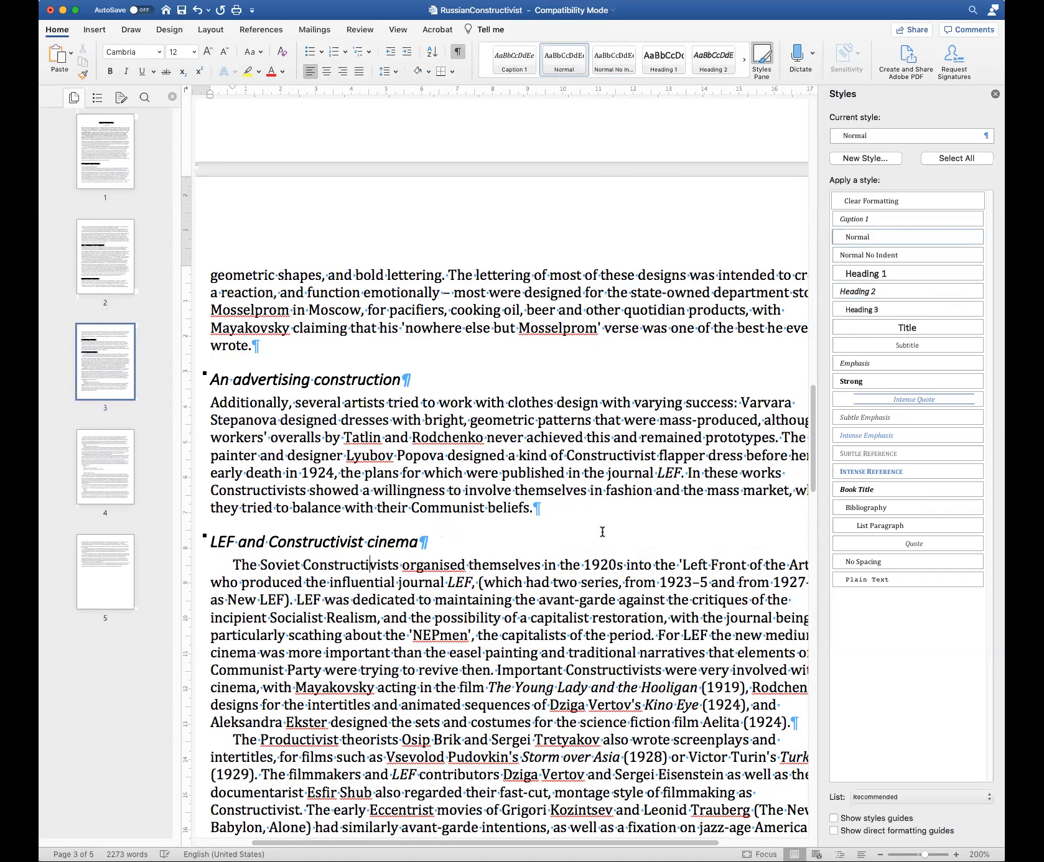
left_click(863, 255)
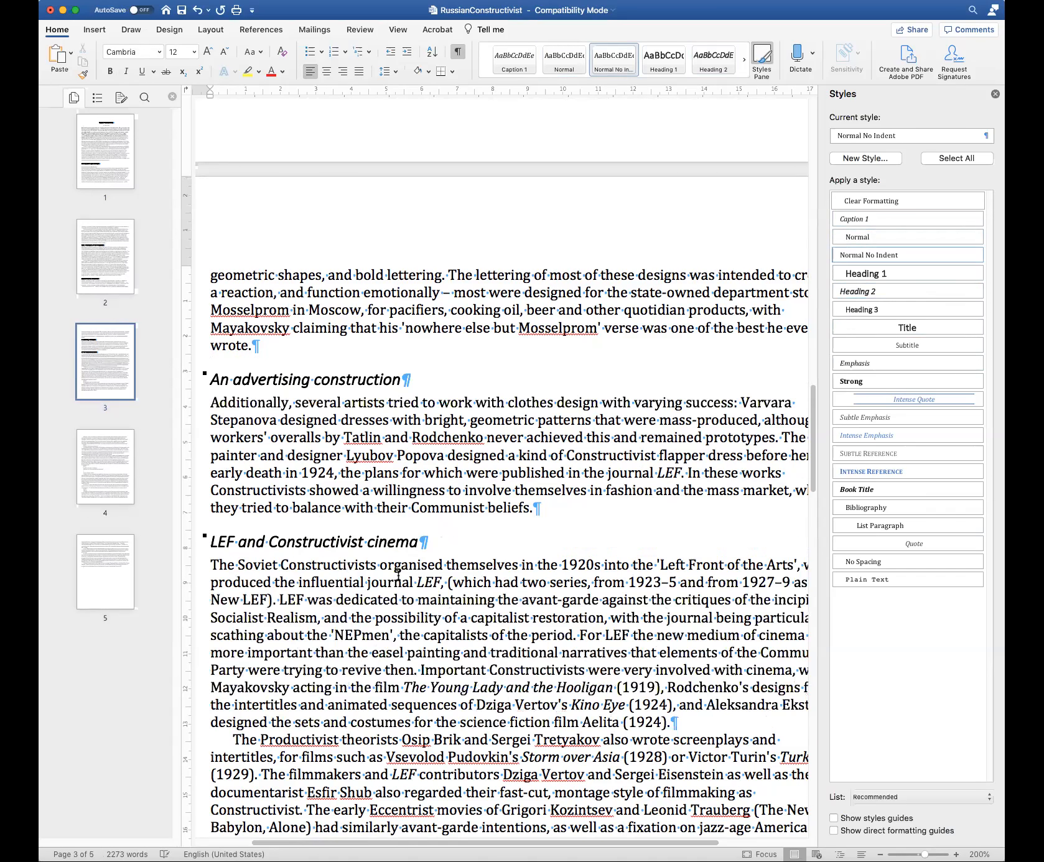
Delete the "[edit]" line above "Photography and photomontage" on page 3
scroll(397, 571, "down", 4)
scroll(397, 571, "down", 4)
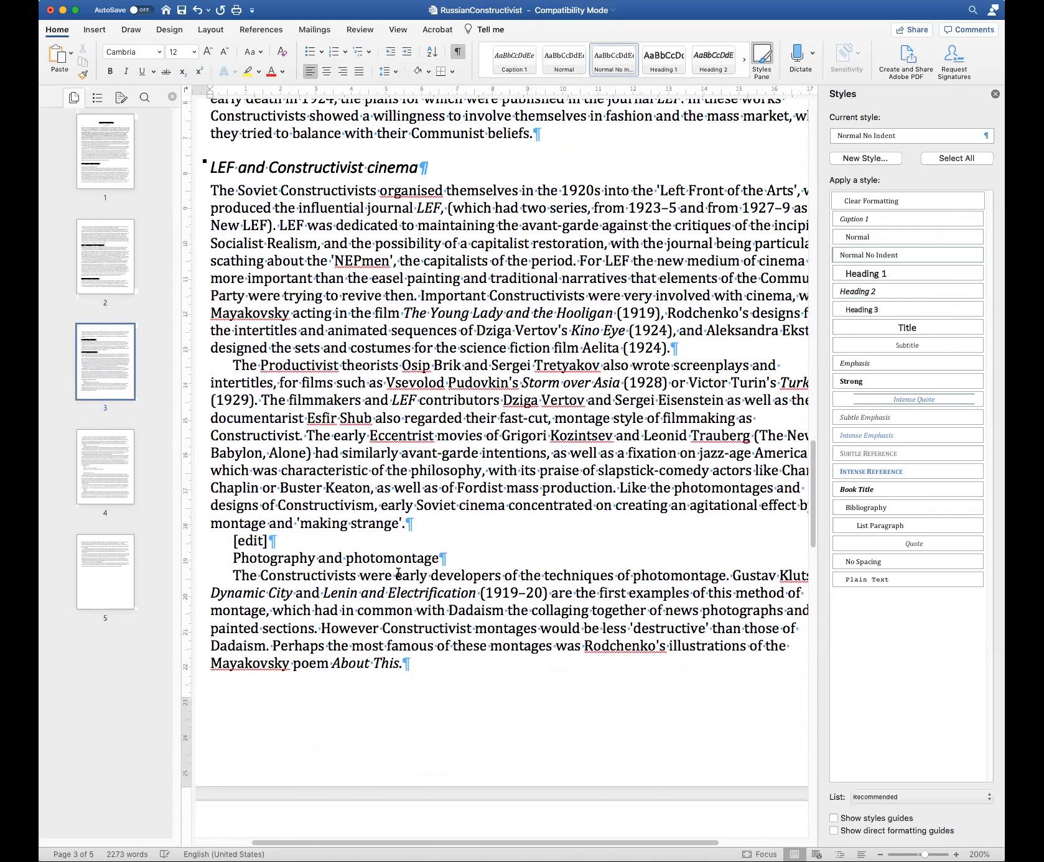
triple_click(315, 540)
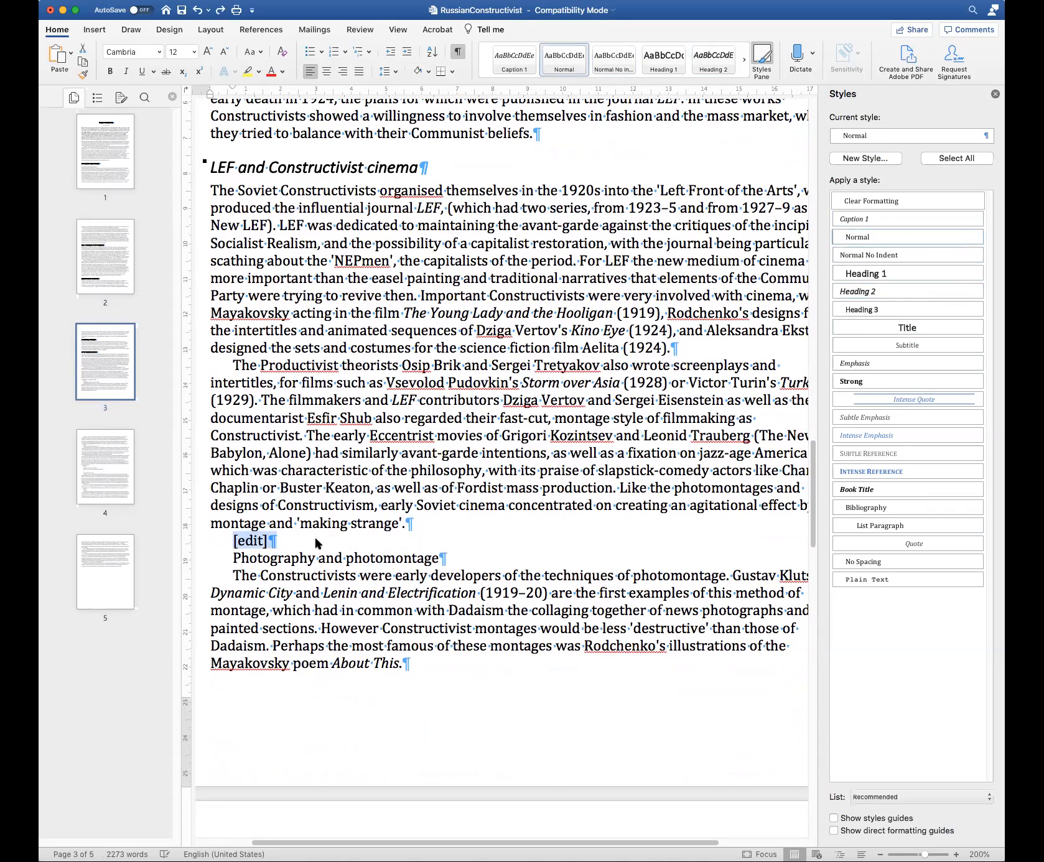
key("BackSpace")
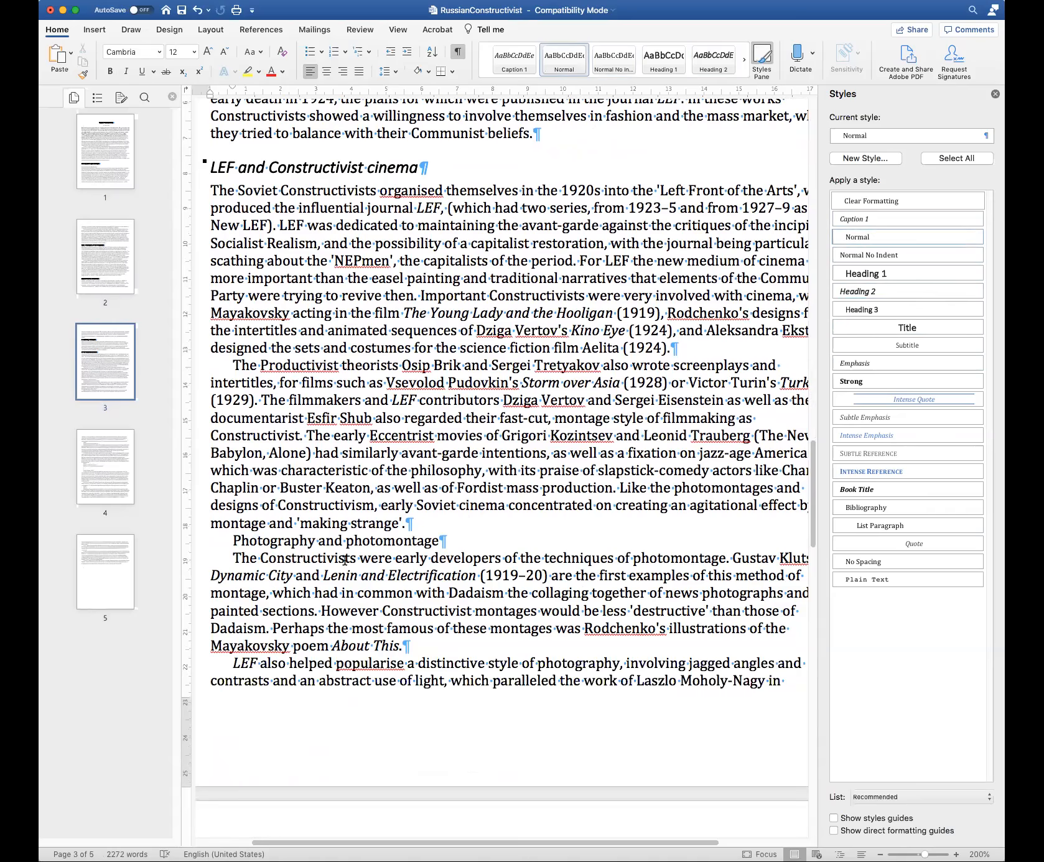
Apply Heading 2 to "Photography and photomontage" and Normal No Indent to the paragraph beginning "The Constructivists were early developers"
left_click(858, 293)
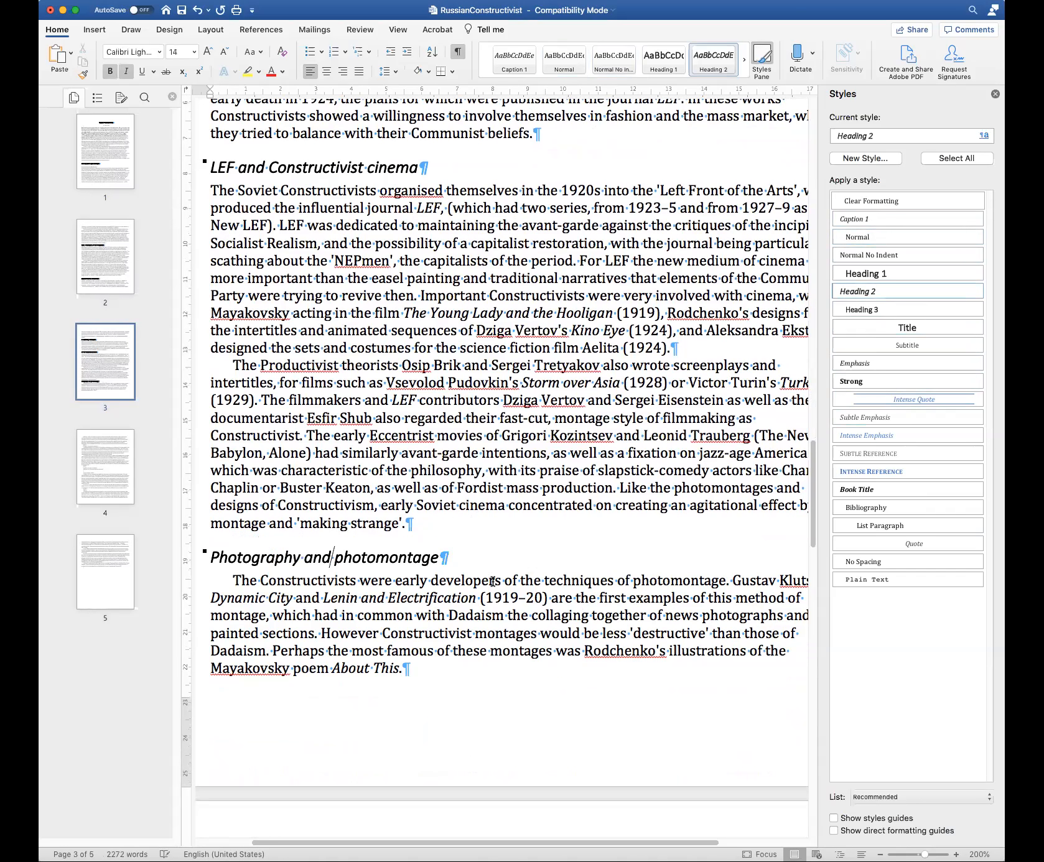
left_click(865, 255)
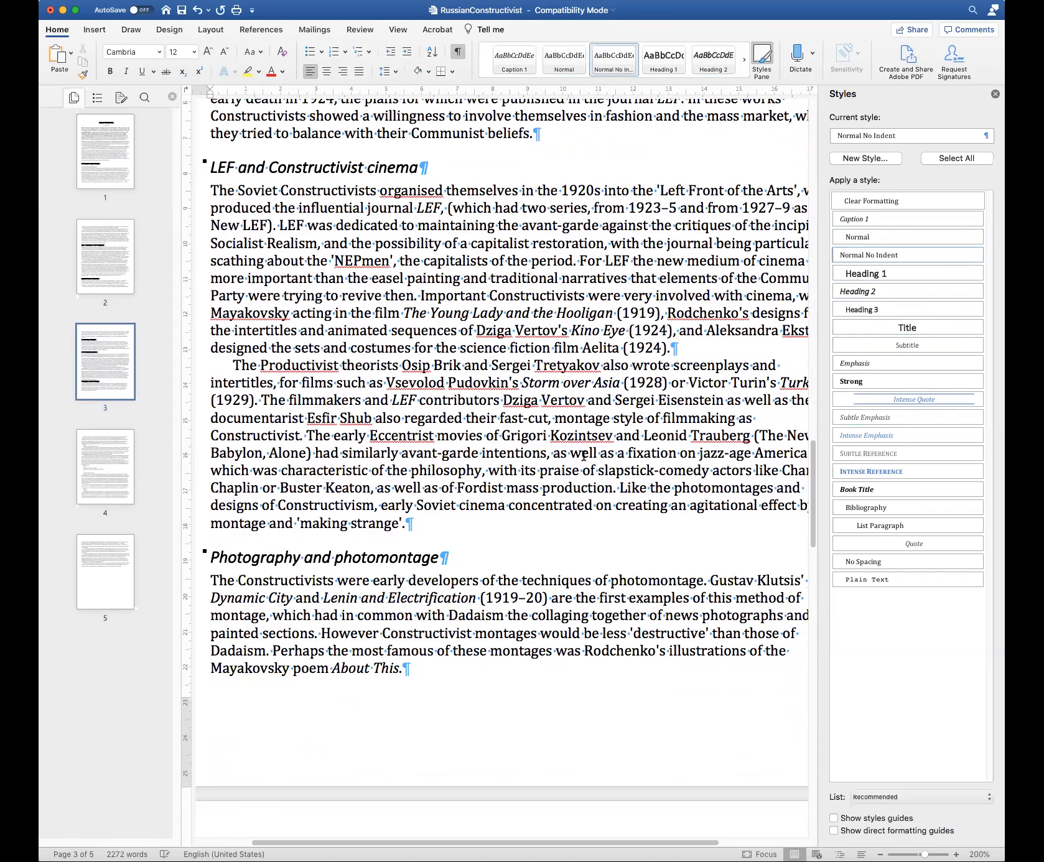
Delete the "[edit]" line above "Constructivist graphic design" on page 4
scroll(584, 456, "down", 10)
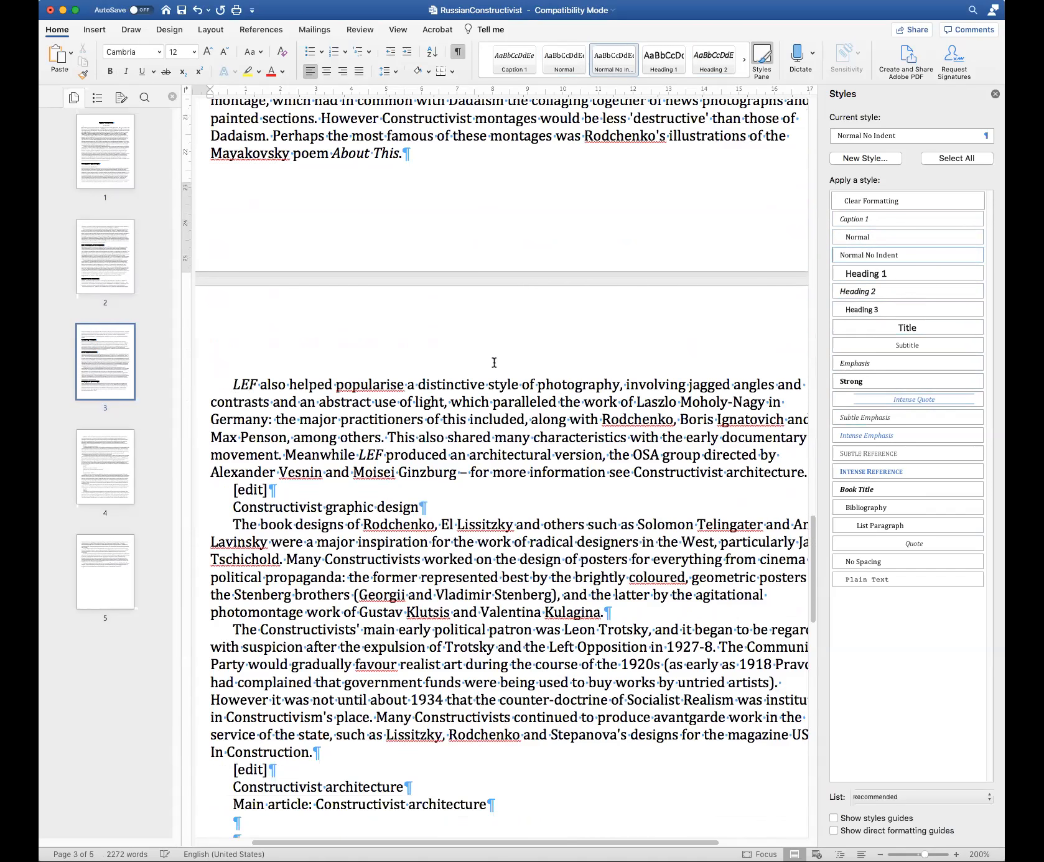
double_click(286, 489)
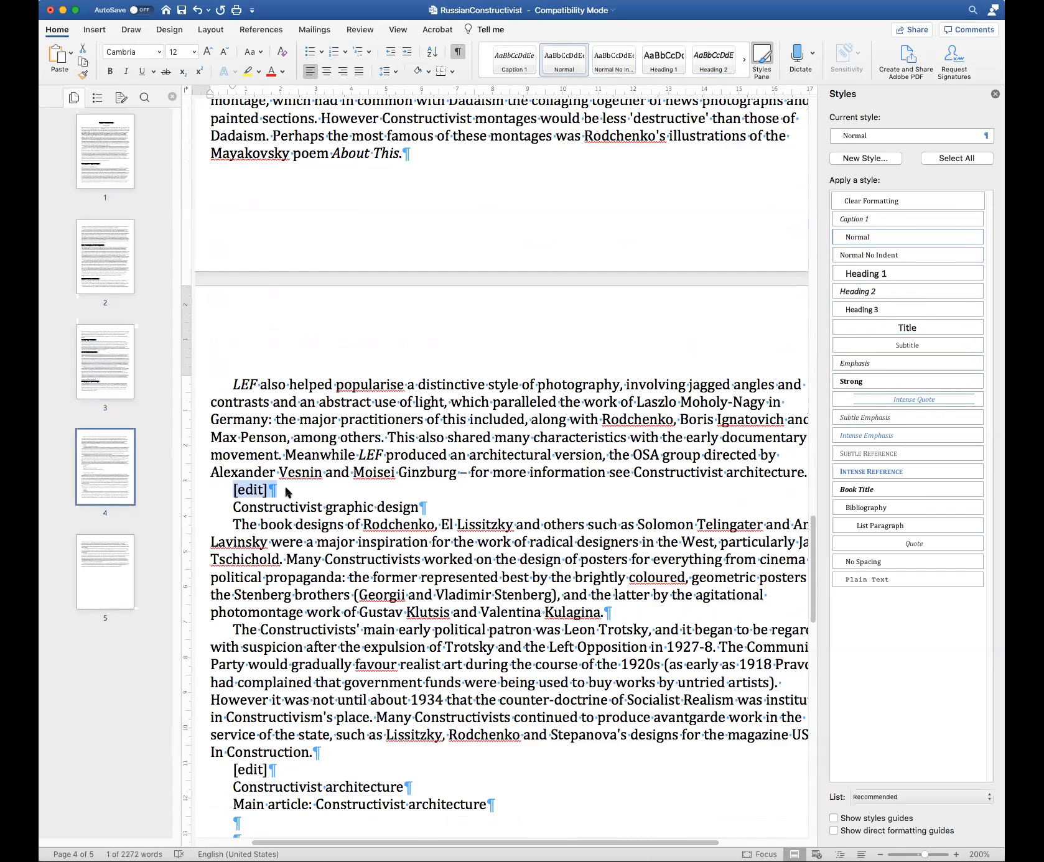
key("BackSpace")
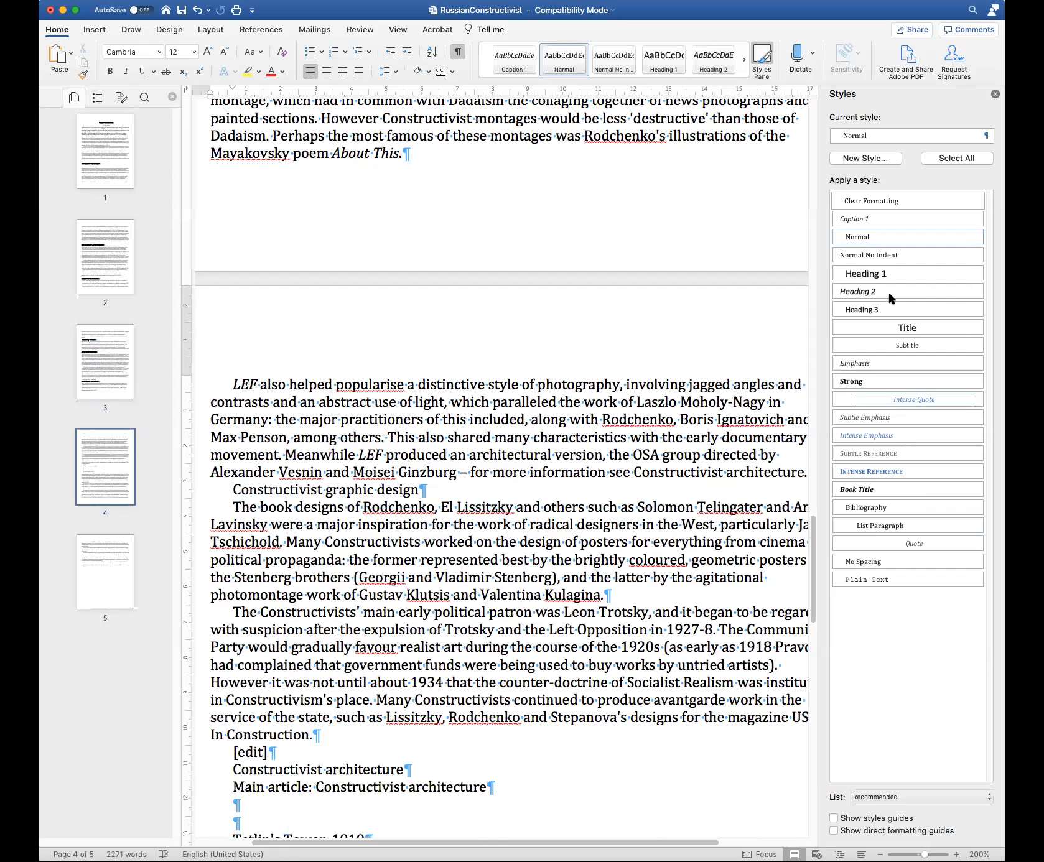
Apply Heading 2 to "Constructivist graphic design" and Normal No Indent to the paragraph beginning "The book designs of"
left_click(869, 290)
key("Down")
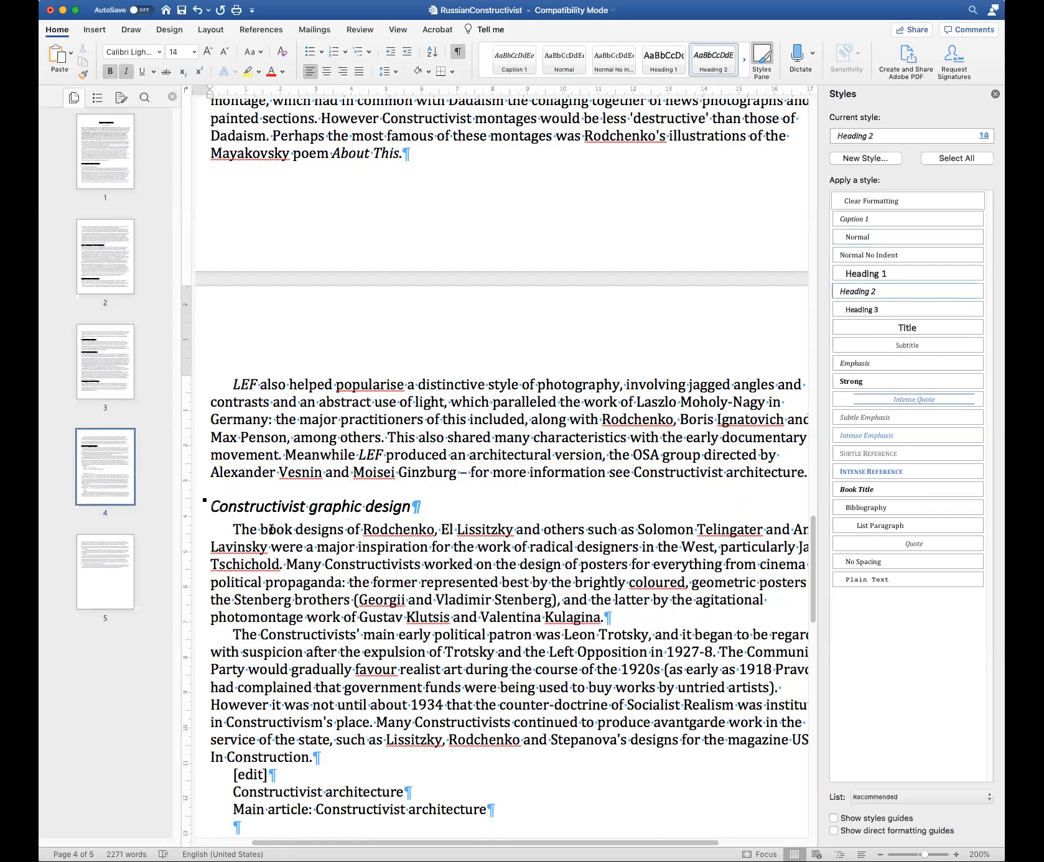
left_click(863, 255)
Delete the "[edit]" line above "Constructivist architecture" on page 4 and apply Heading 2 to that title
scroll(465, 469, "down", 10)
left_click(305, 477)
triple_click(308, 475)
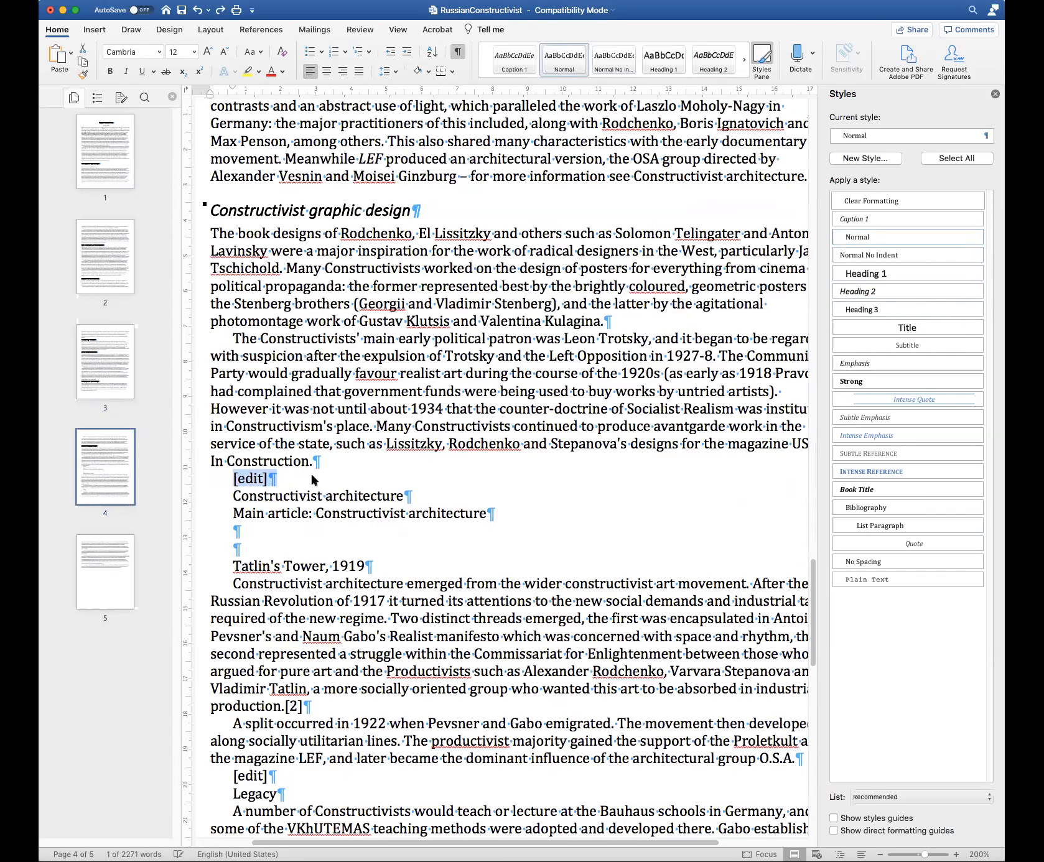
key("BackSpace")
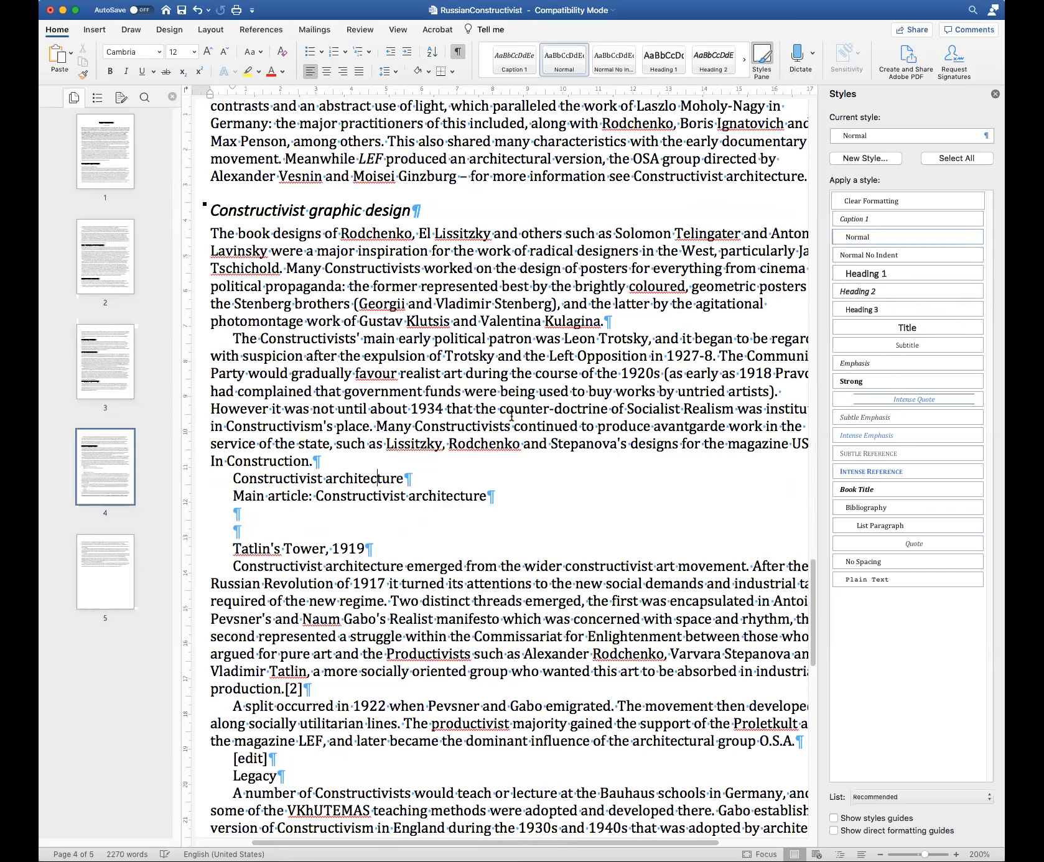
left_click(860, 291)
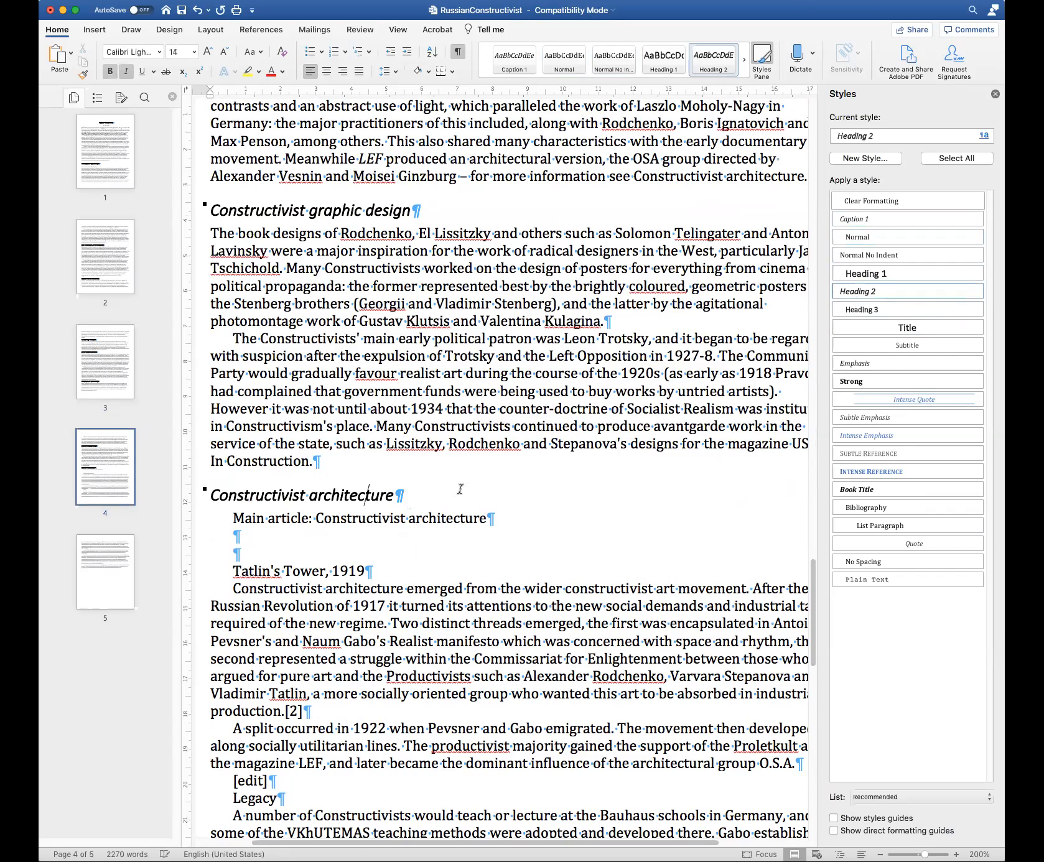
Delete the "Main article: Constructivist architecture" line and the two empty paragraphs above "Tatlin's Tower, 1919"
triple_click(418, 516)
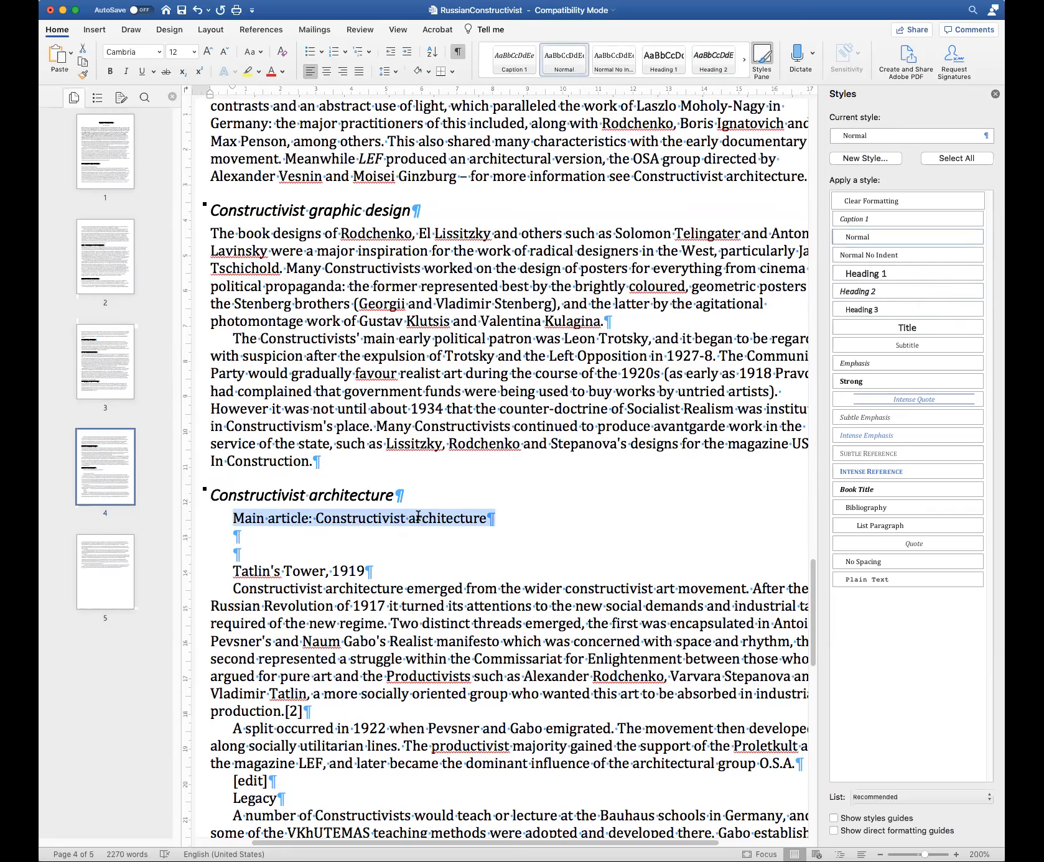
key("BackSpace")
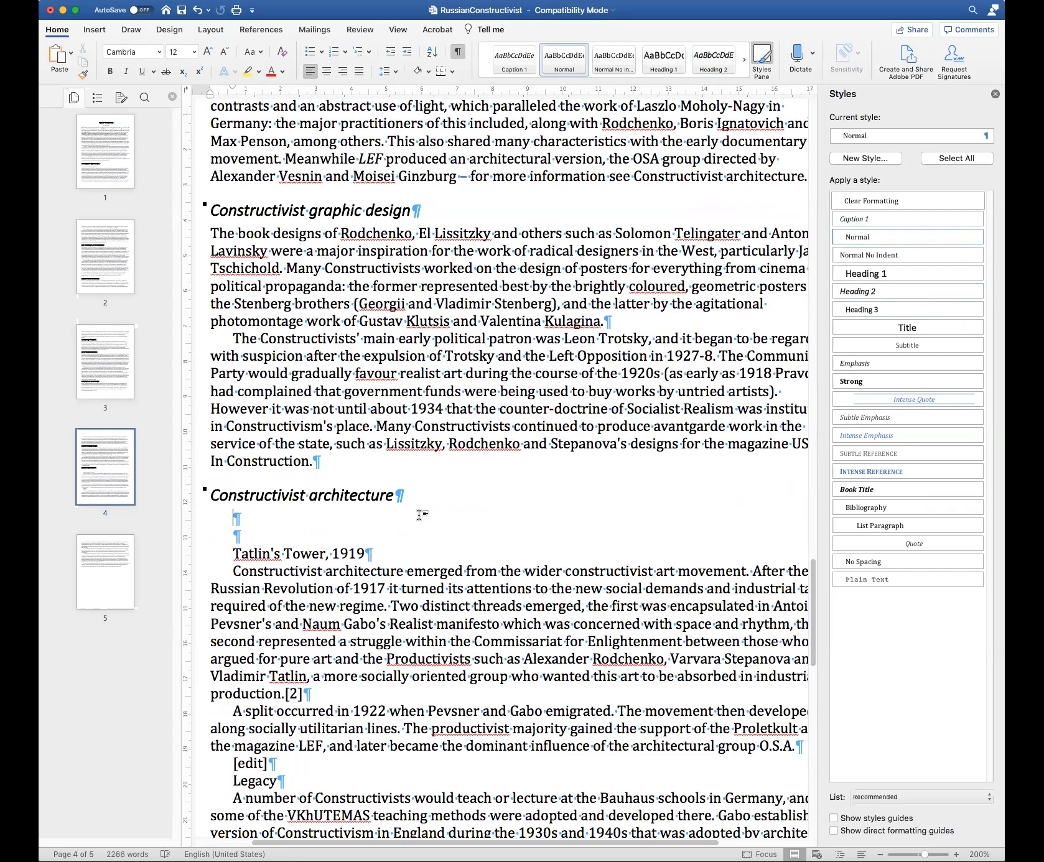
left_click_drag(233, 518, 270, 534)
key("BackSpace")
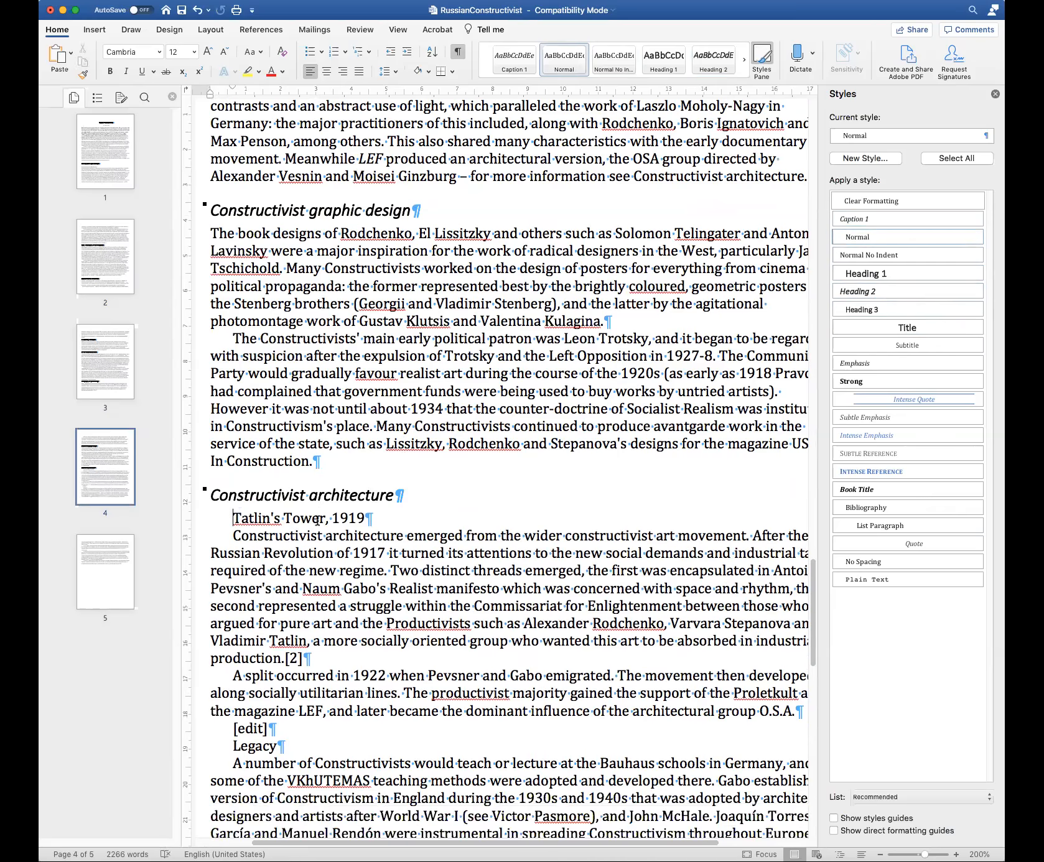
Apply Heading 3 to "Tatlin's Tower, 1919" and Normal No Indent to the paragraph beginning "Constructivist architecture emerged"
left_click(847, 313)
left_click(311, 553)
left_click(841, 256)
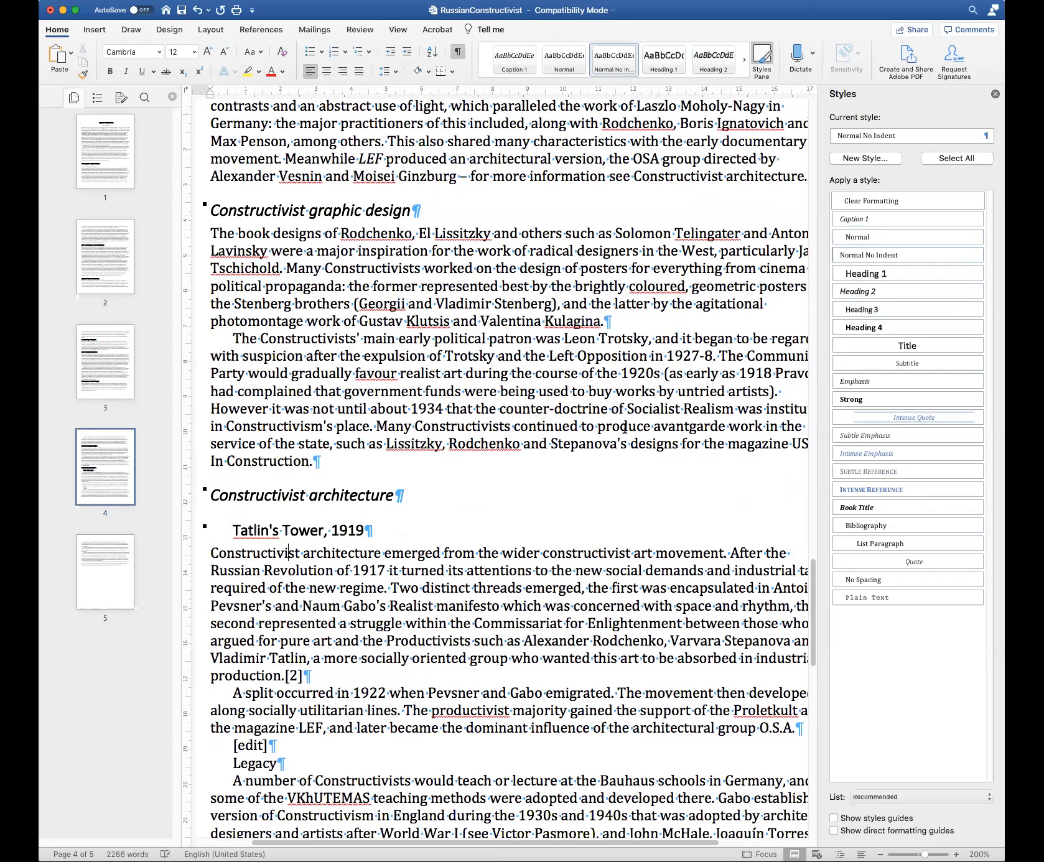
Delete the "[edit]" line above "Legacy" on page 4 and apply Heading 2 to that title
triple_click(250, 747)
key("BackSpace")
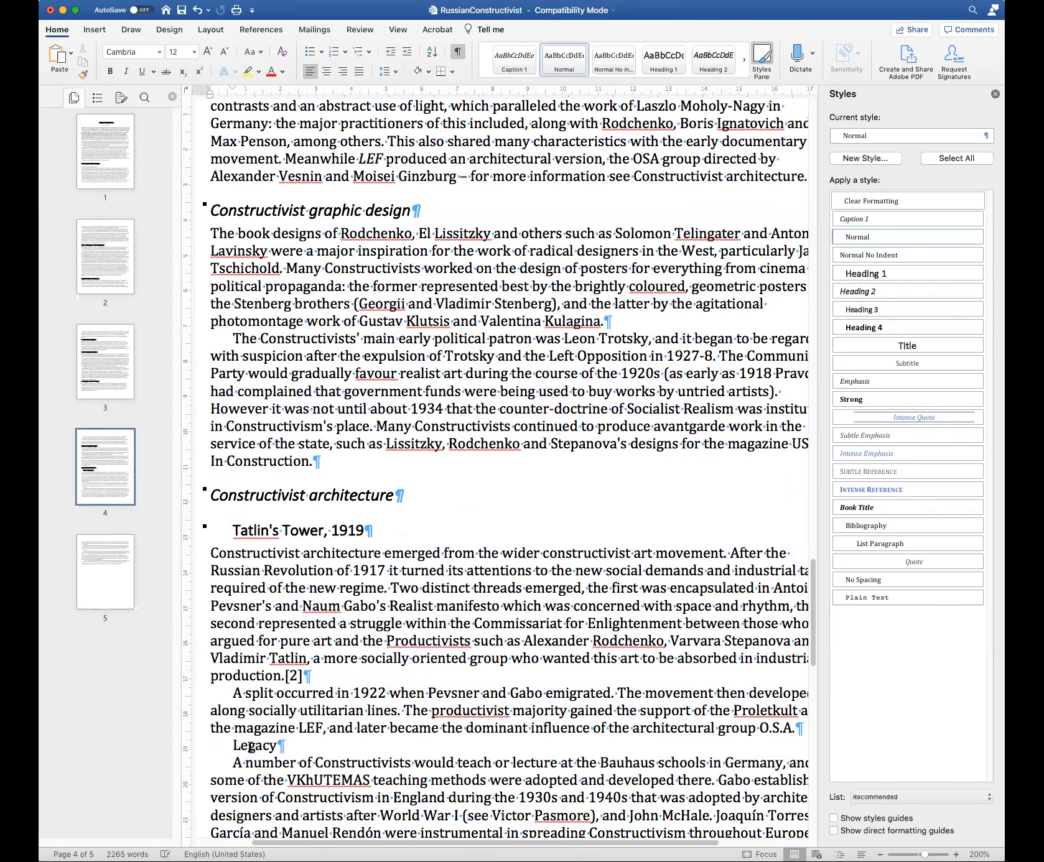
scroll(287, 635, "down", 5)
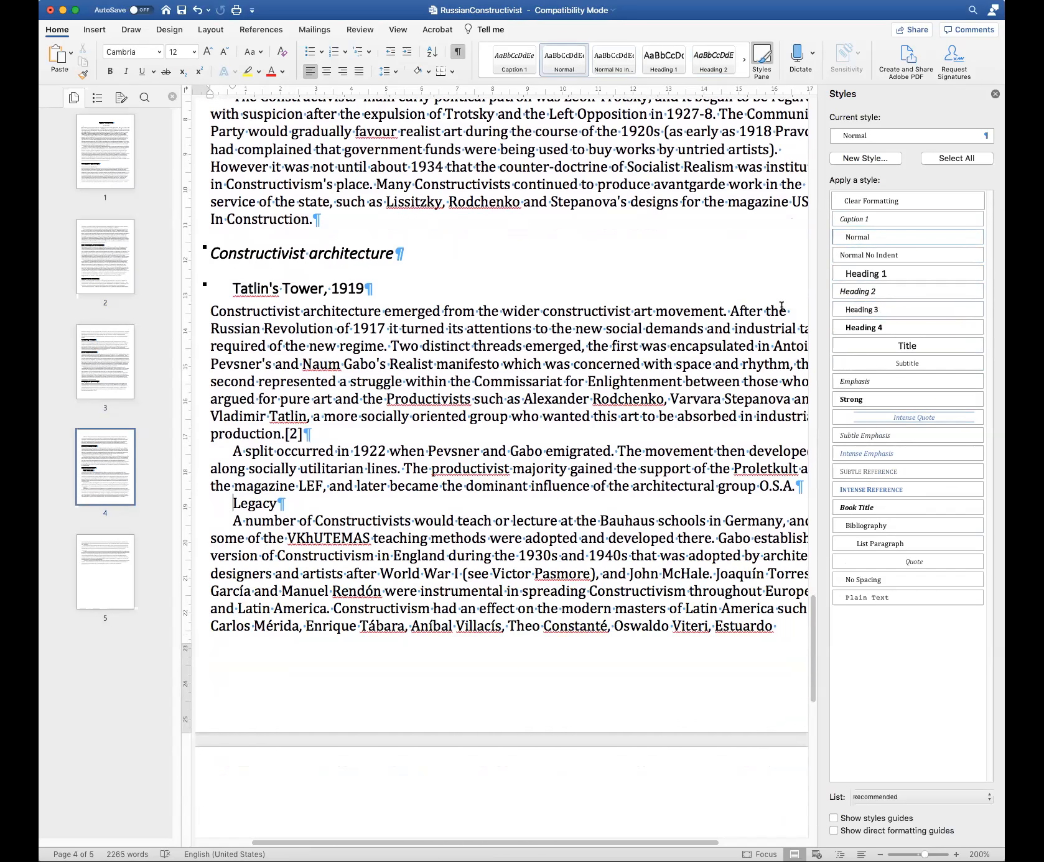
left_click(858, 291)
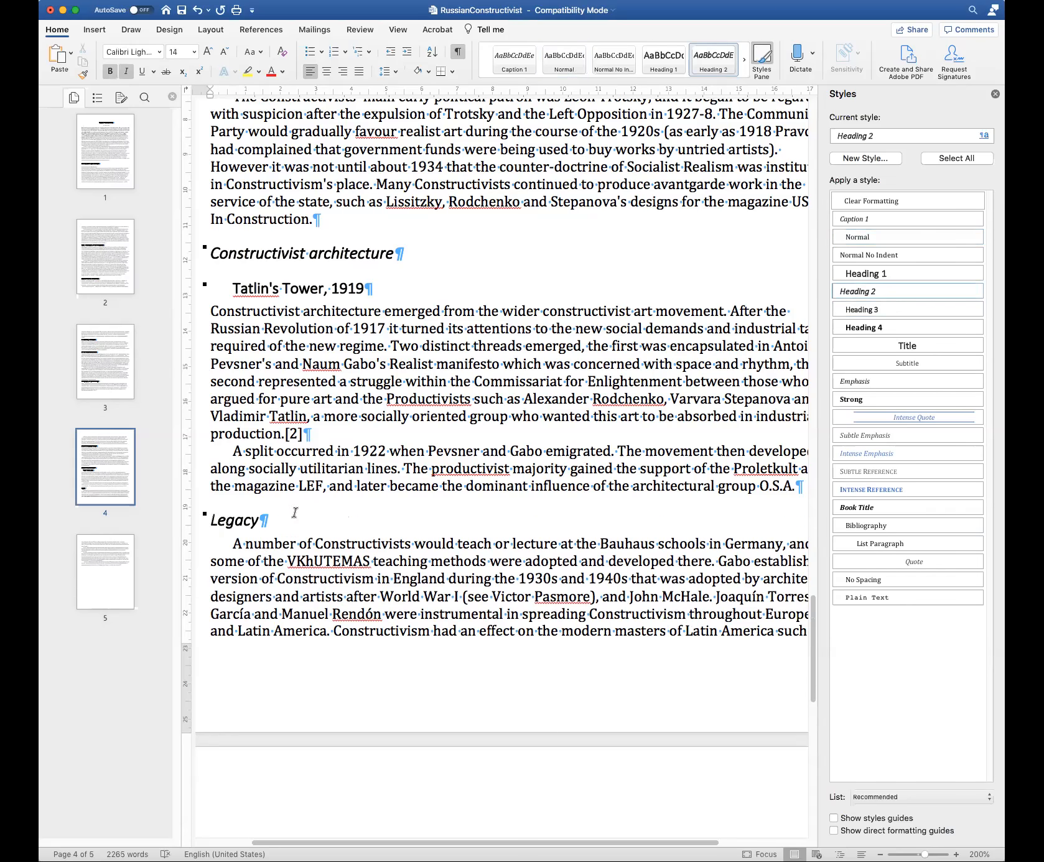
Apply the Normal No Indent style to the paragraph beginning "A number of Constructivists" under "Legacy"
left_click(290, 543)
left_click(877, 255)
scroll(405, 549, "down", 10)
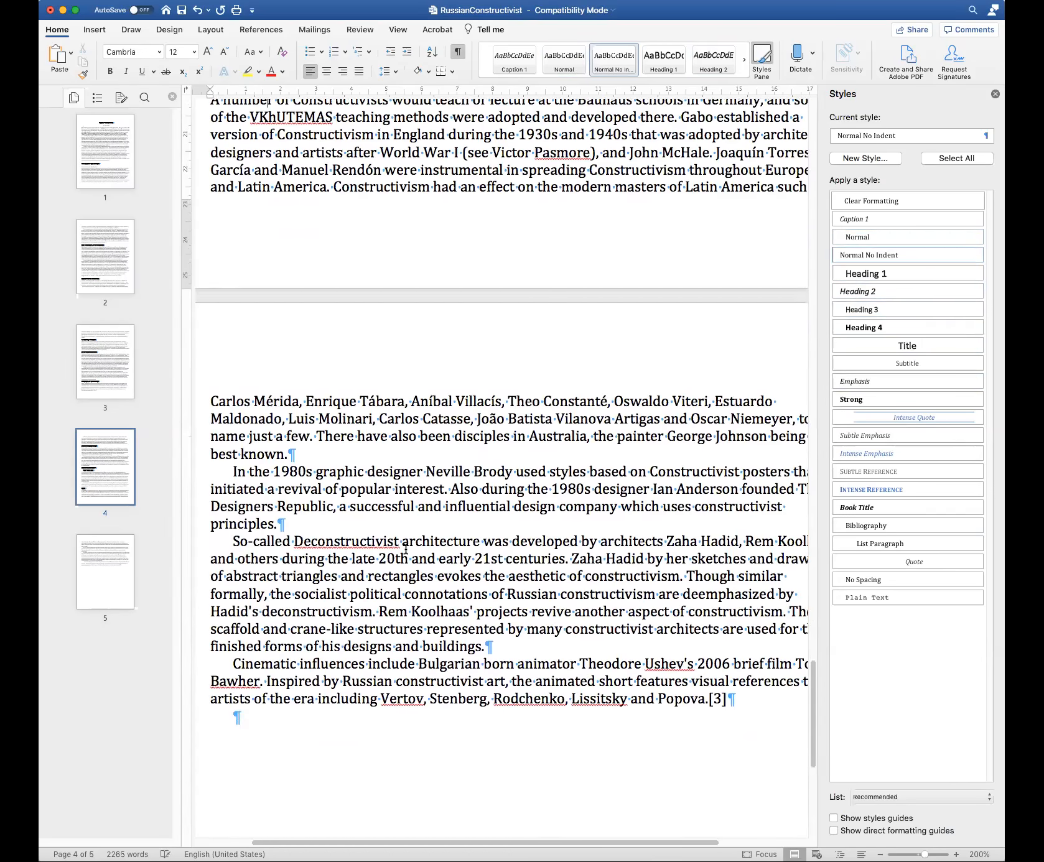
scroll(405, 549, "down", 2)
scroll(405, 548, "down", 1)
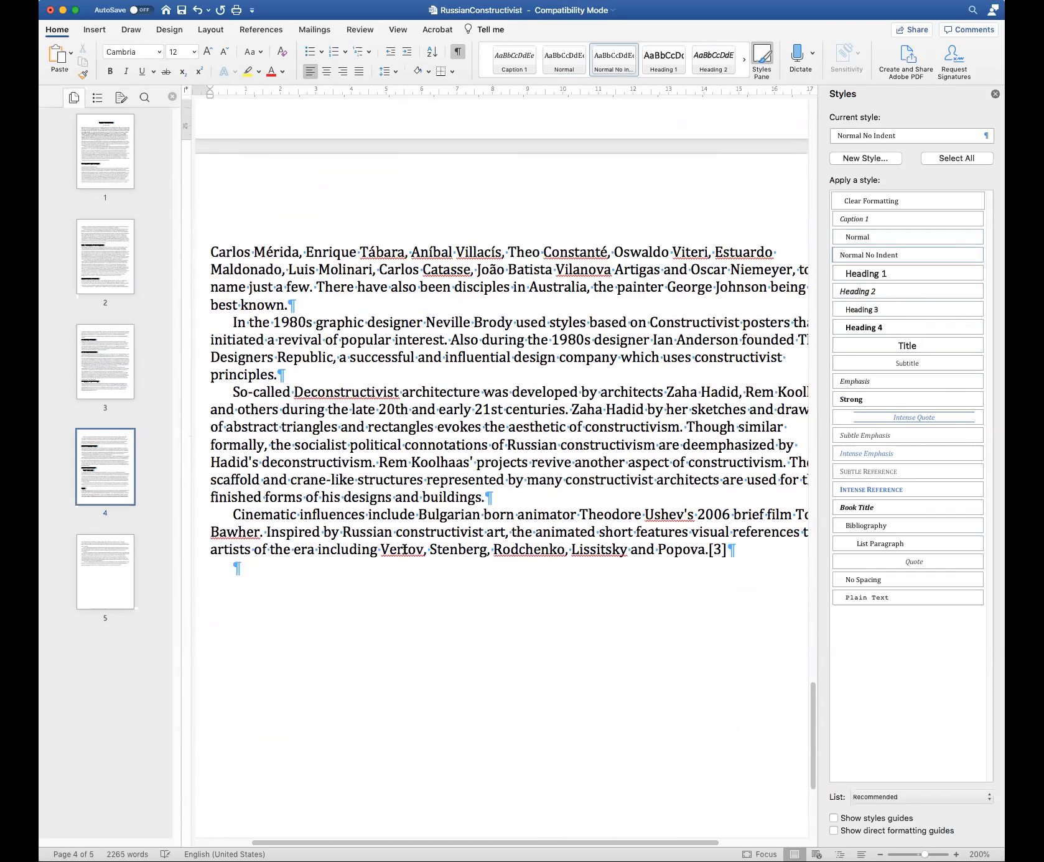
Delete the empty paragraph at the end of the document, after the paragraph beginning "Cinematic influences"
scroll(404, 549, "down", 3)
scroll(405, 548, "up", 1)
left_click(353, 457)
key("BackSpace")
Delete the empty paragraphs directly above and below the "Art in the service of the Revolution" heading and the one under "By Wikipedia"
scroll(374, 508, "up", 1)
scroll(375, 509, "up", 20)
scroll(374, 510, "up", 18)
scroll(374, 508, "up", 3)
scroll(375, 508, "up", 8)
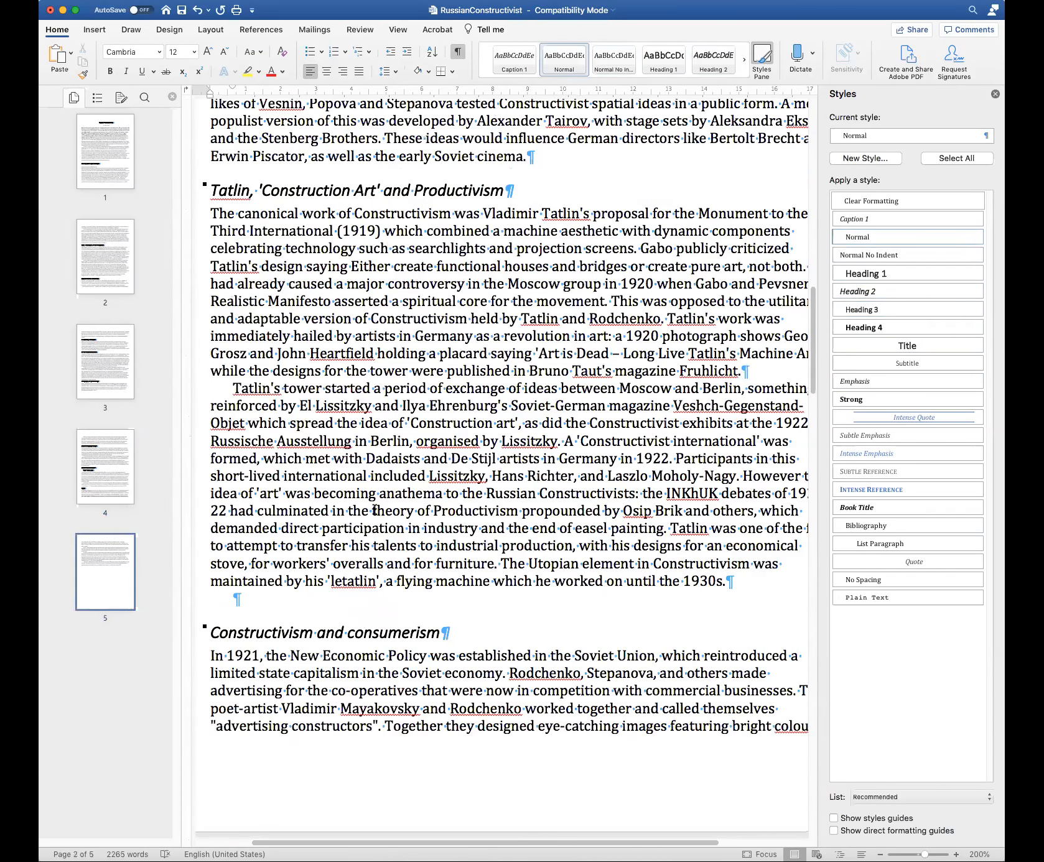
scroll(374, 509, "up", 20)
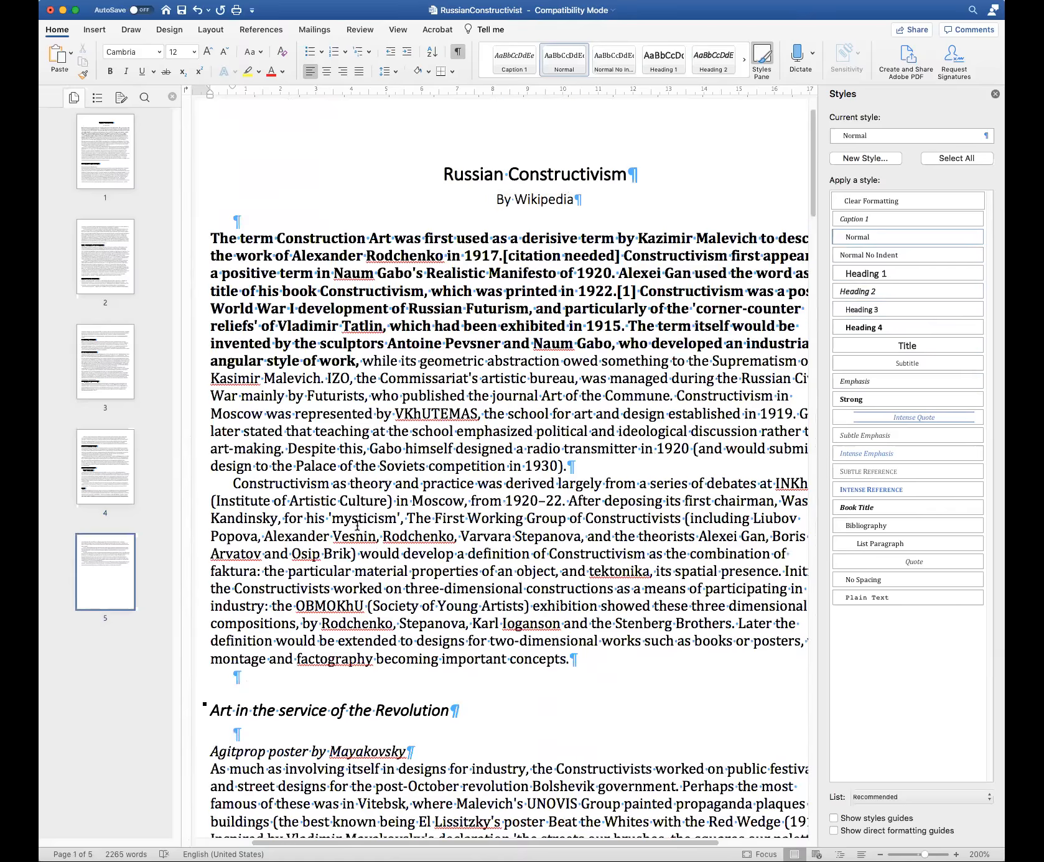
left_click(260, 676)
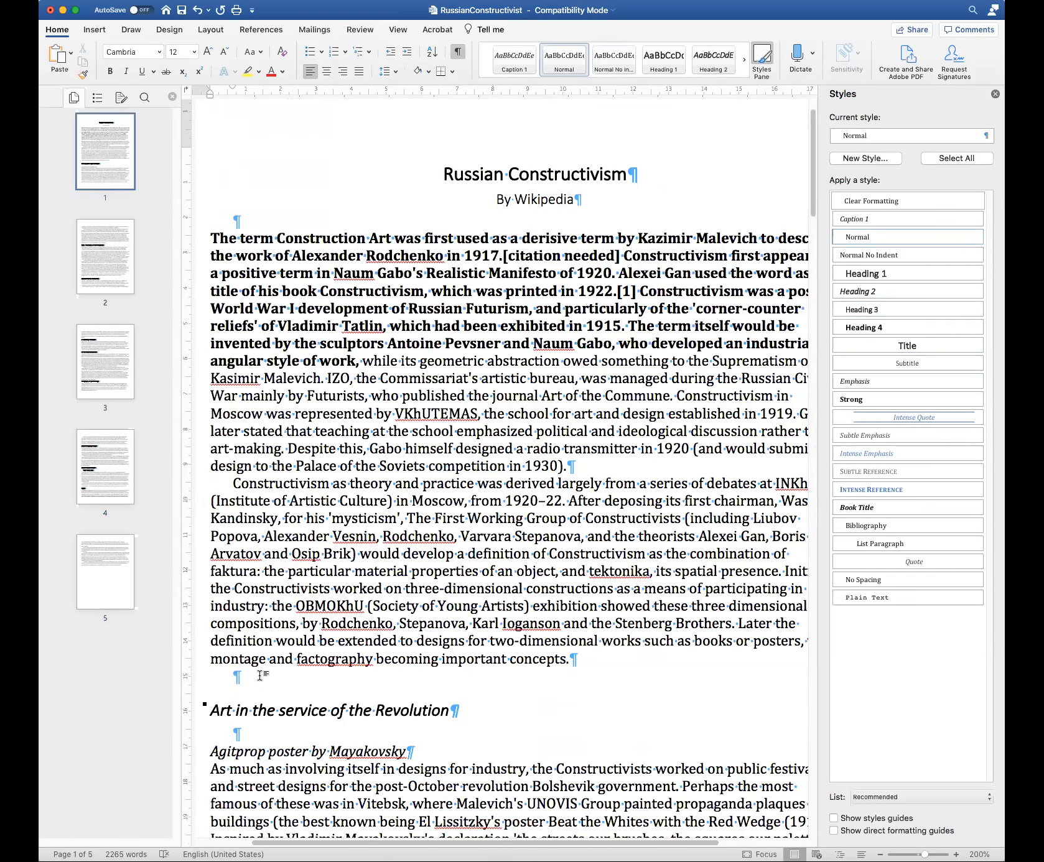
key("Delete")
key("Down")
key("Delete")
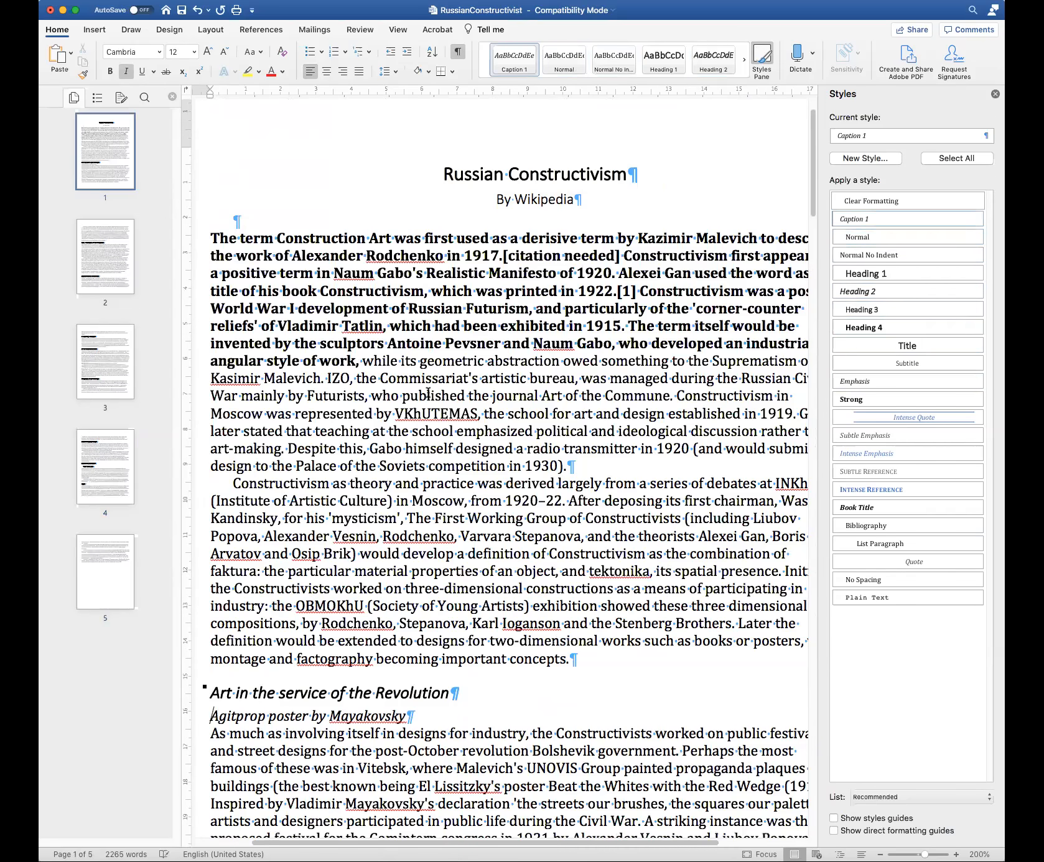
left_click(296, 214)
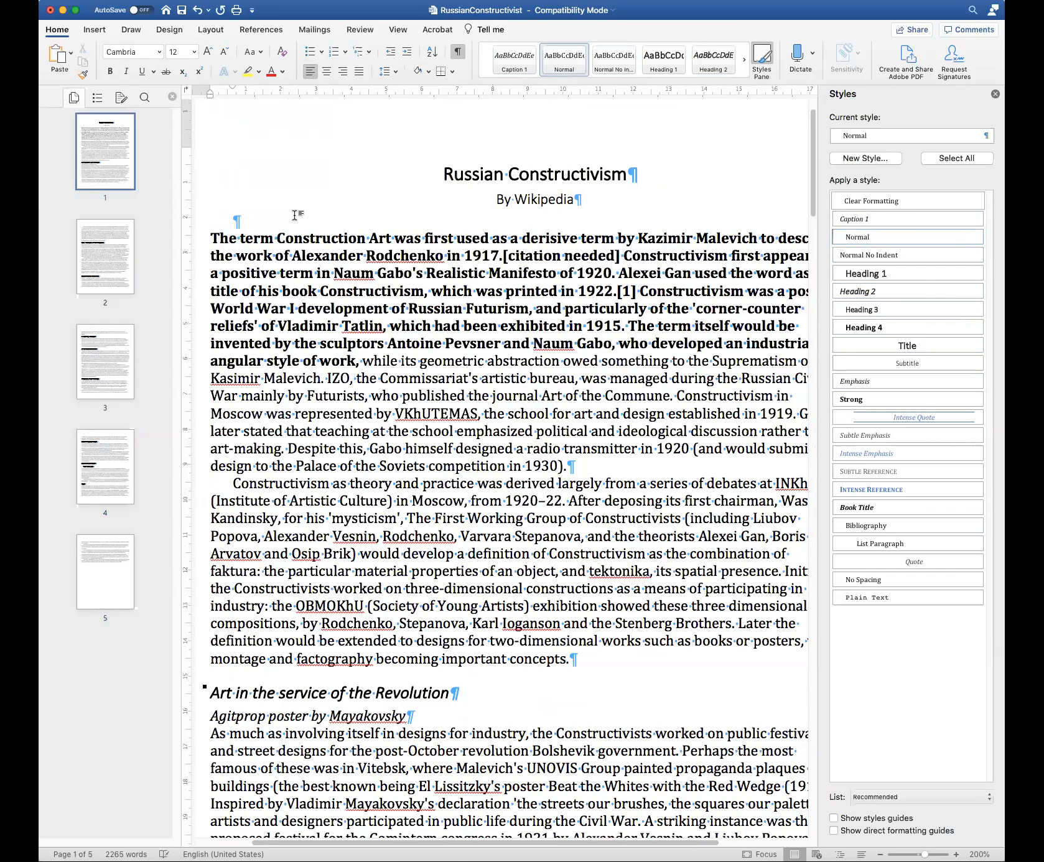
key("Delete")
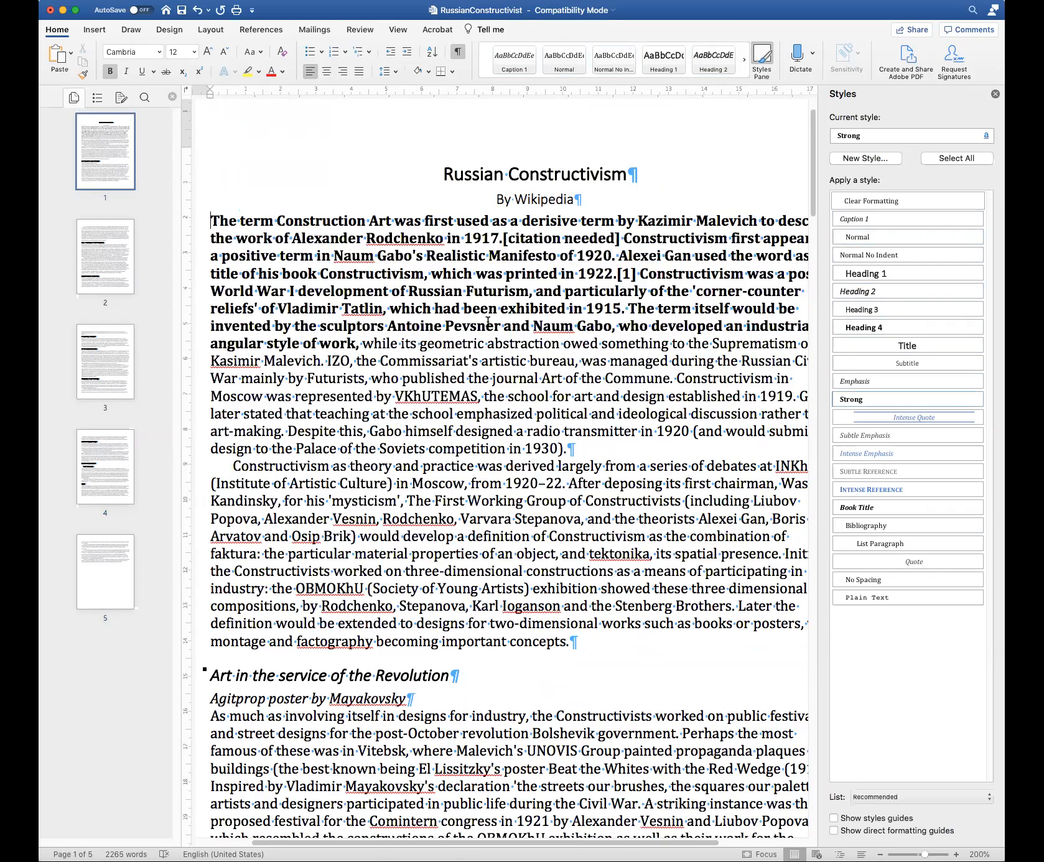
From the document title, run a Replace All for extra spaces throughout the document
scroll(488, 321, "down", 2)
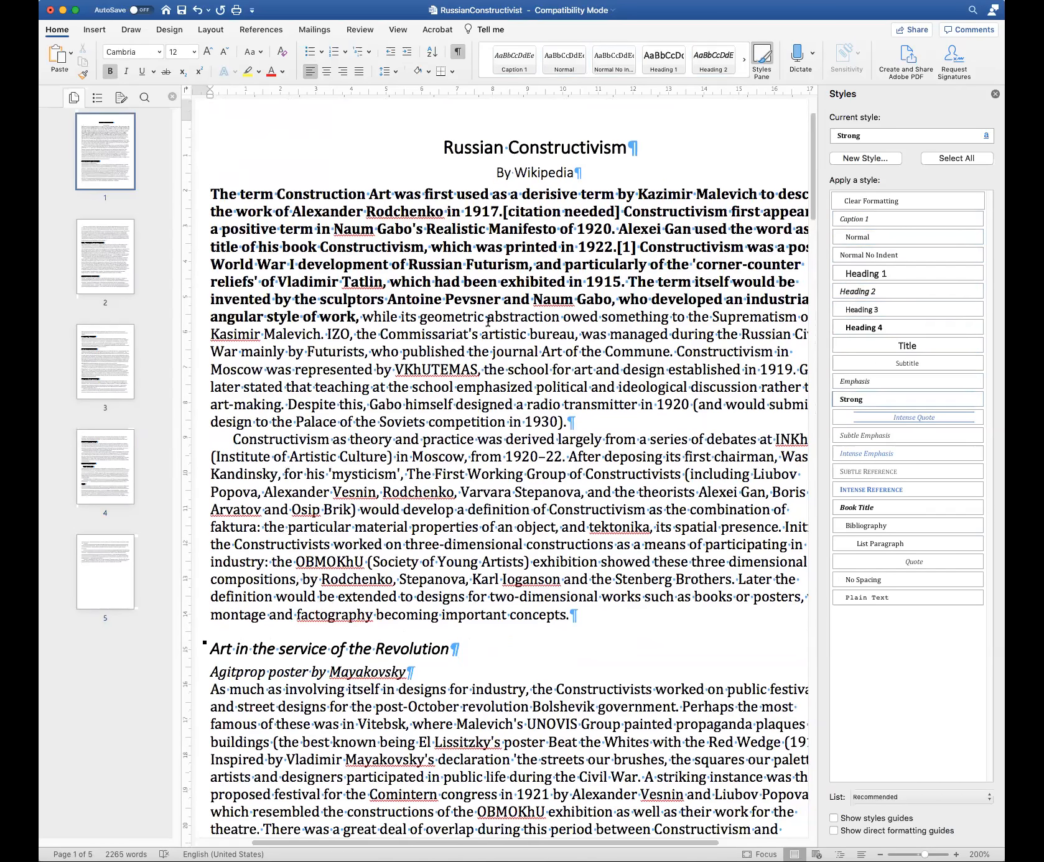
left_click(372, 145)
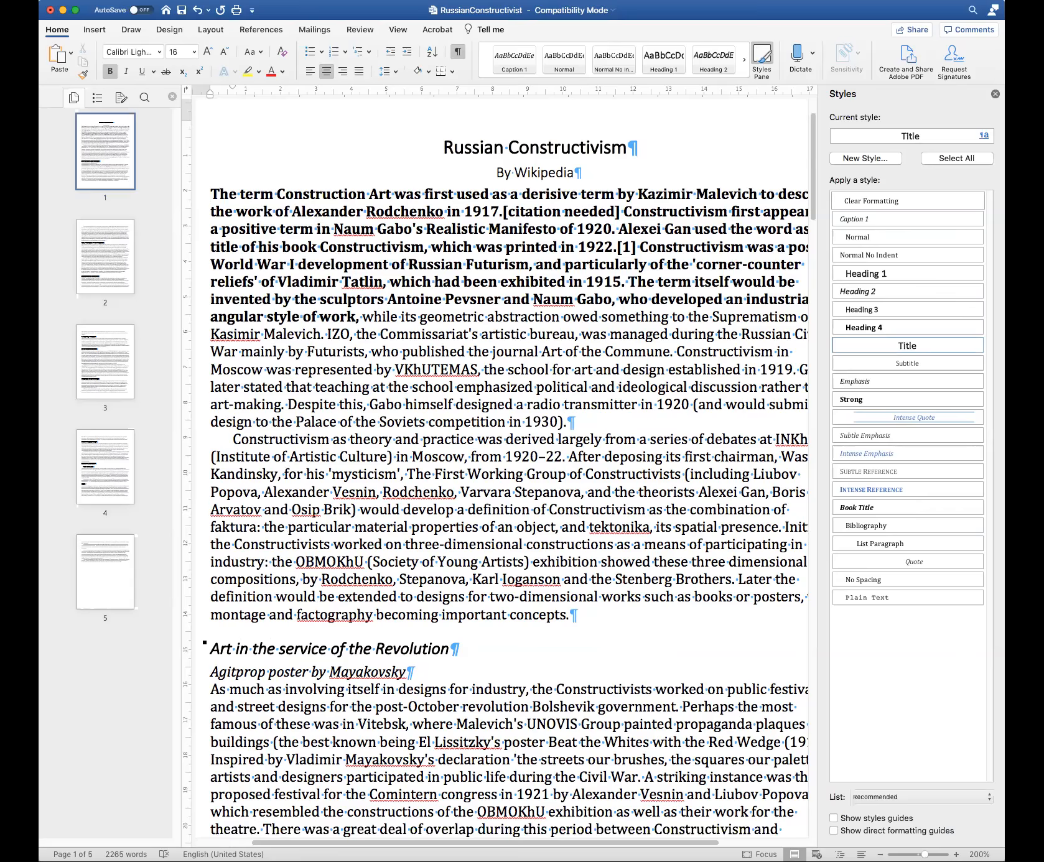
mouse_move(31, 129)
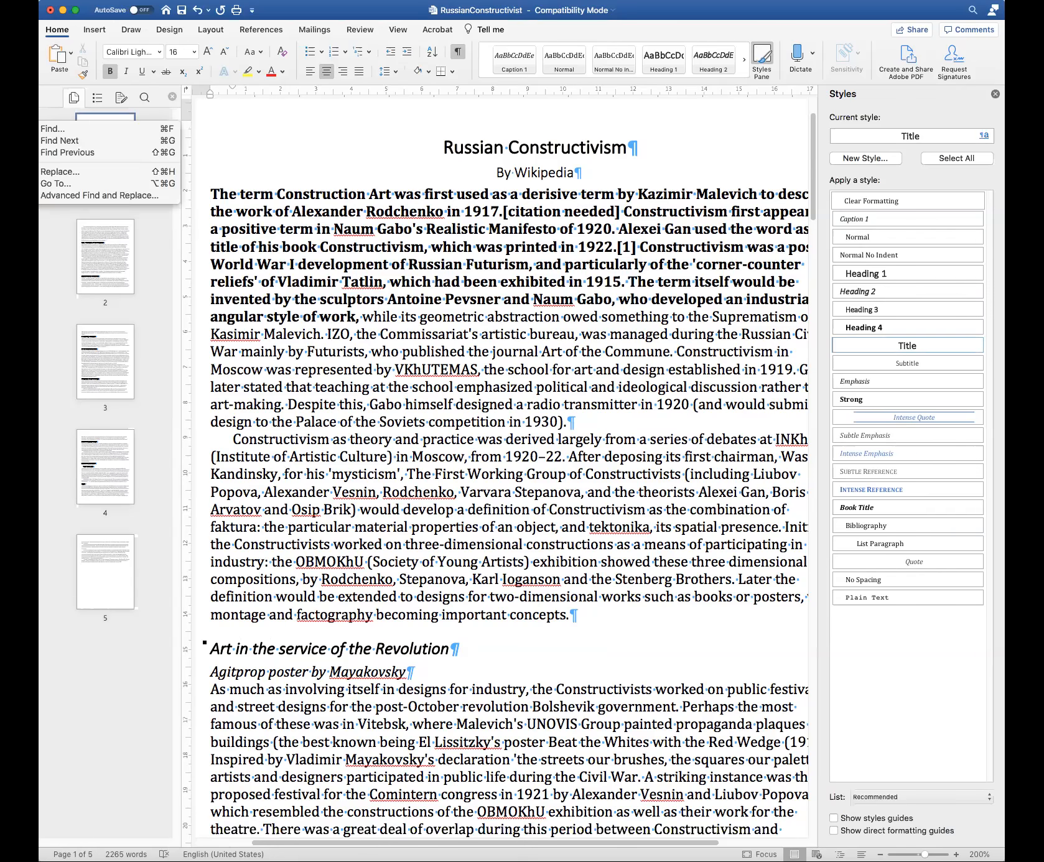
left_click(94, 174)
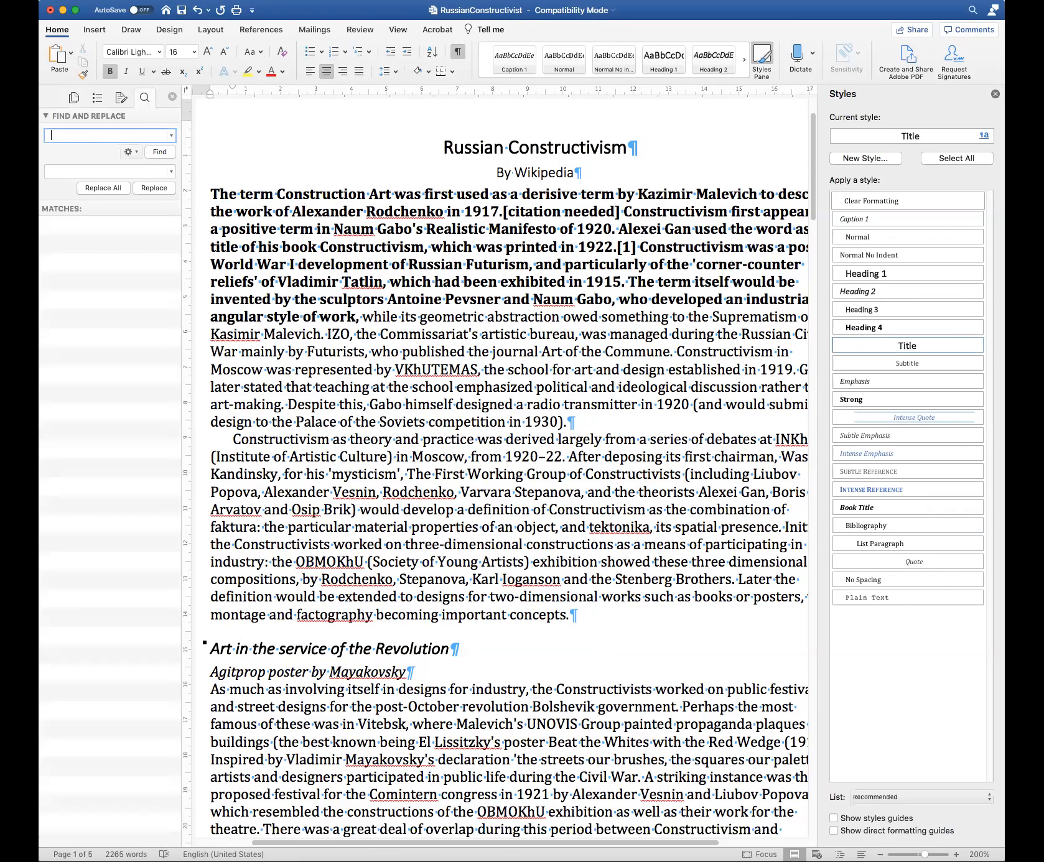
left_click(81, 171)
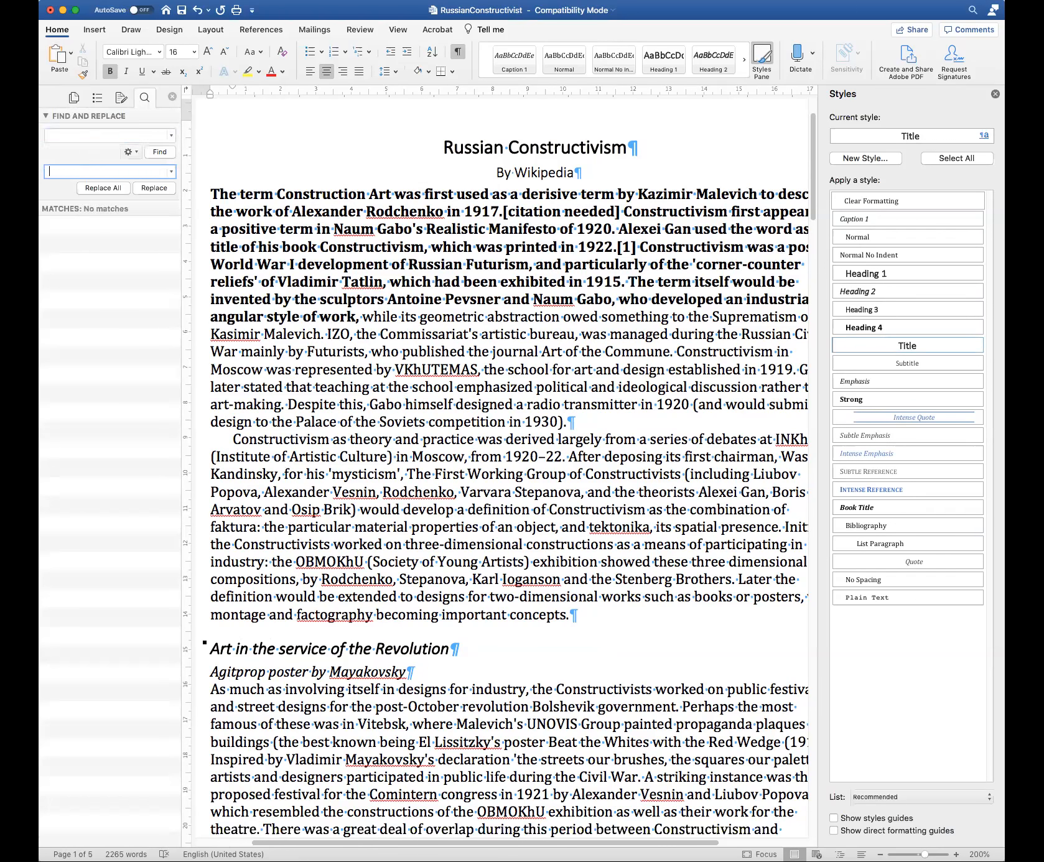
left_click(116, 192)
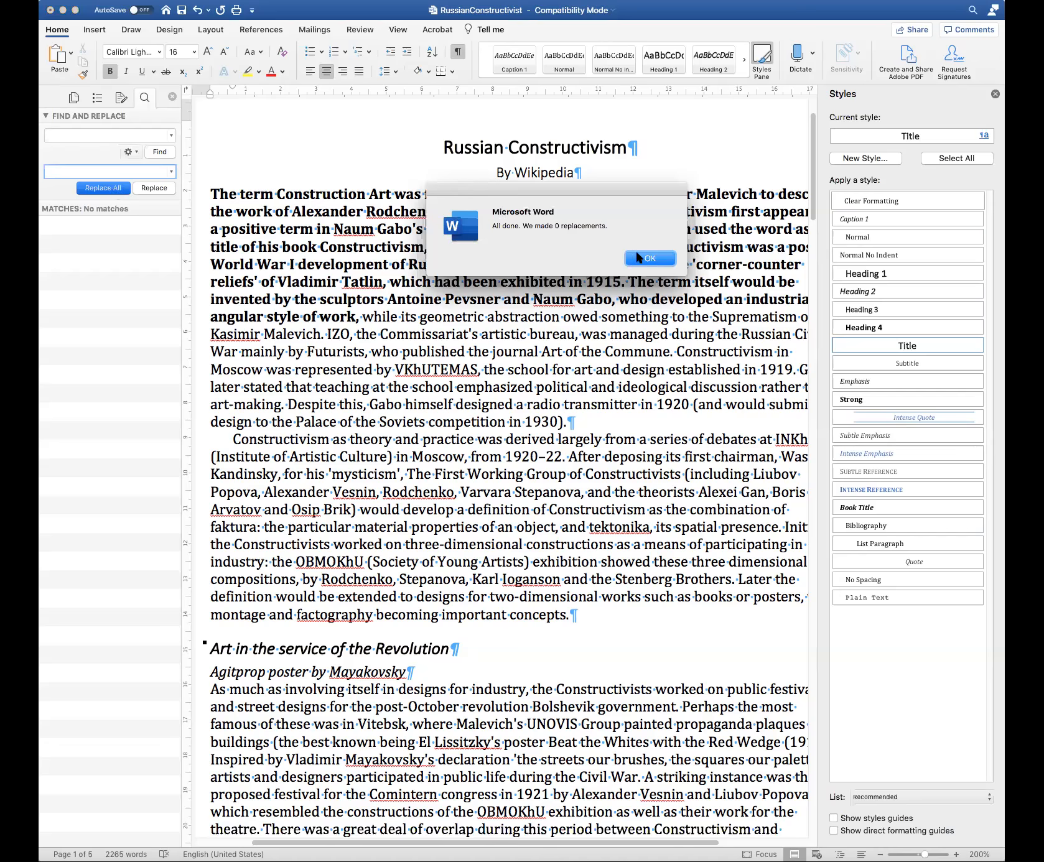
left_click(646, 258)
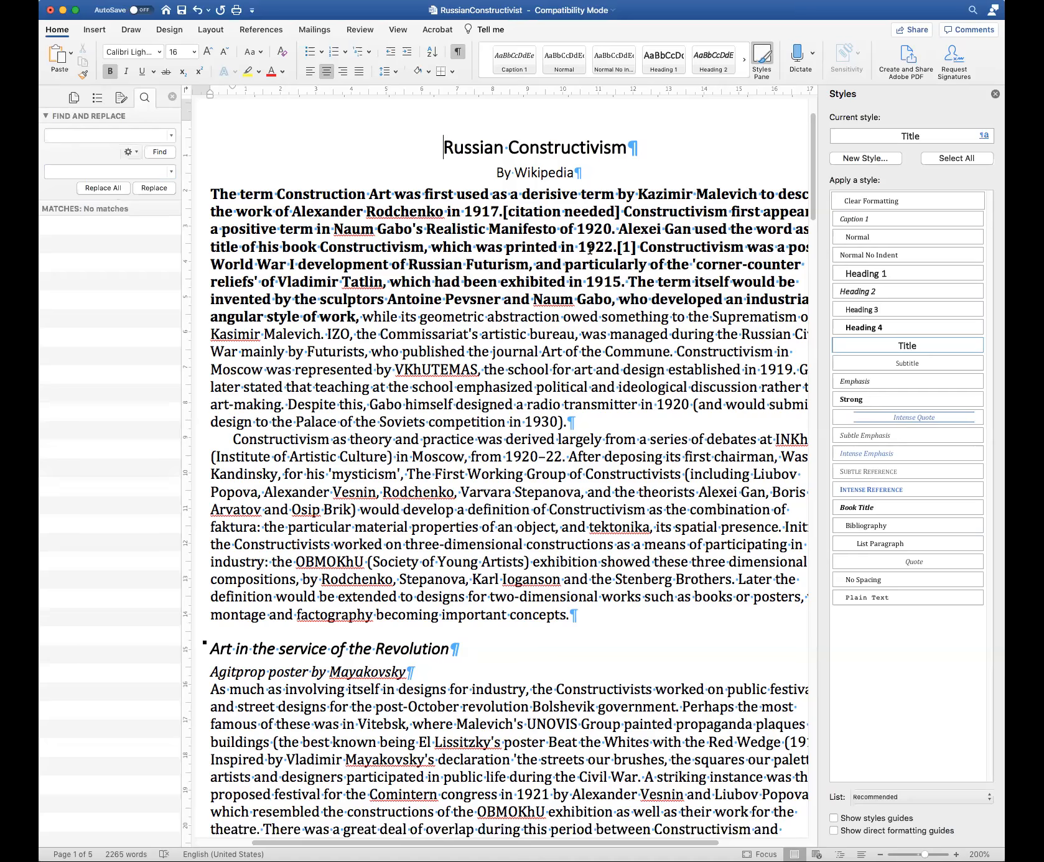
Replace all tab characters (^t) in the document with nothing
left_click(94, 134)
left_click(70, 171)
left_click(111, 189)
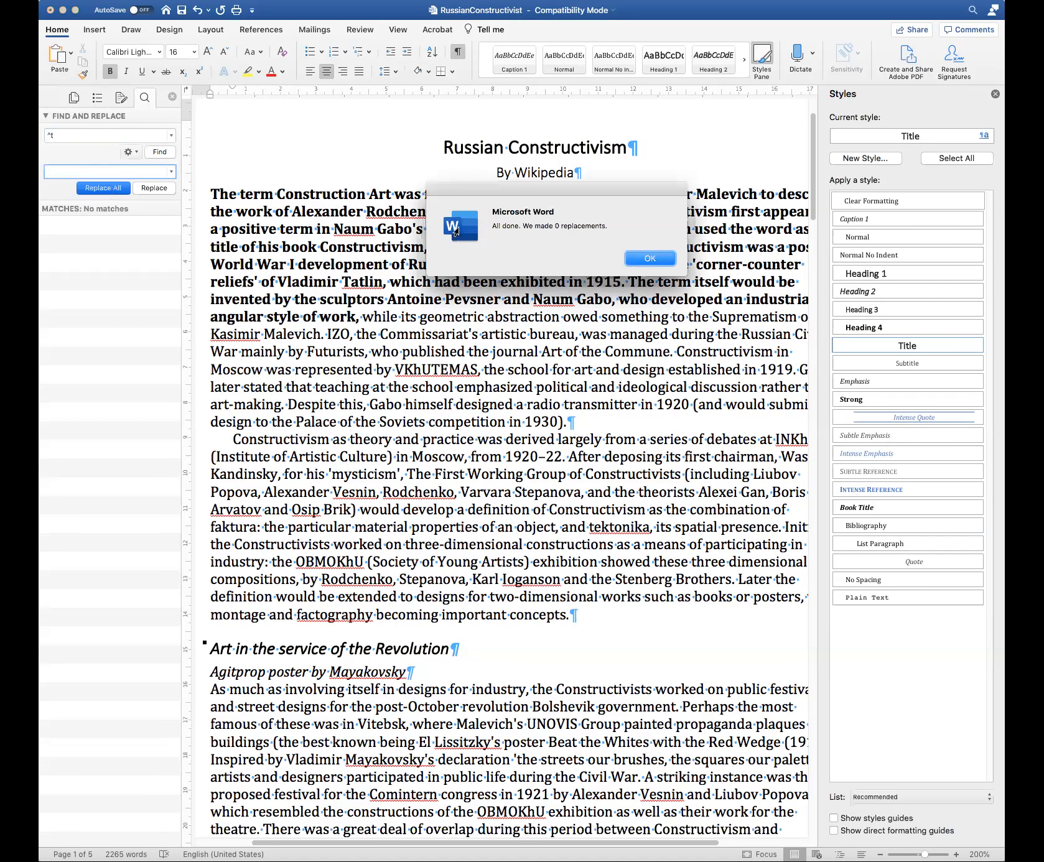
left_click(647, 259)
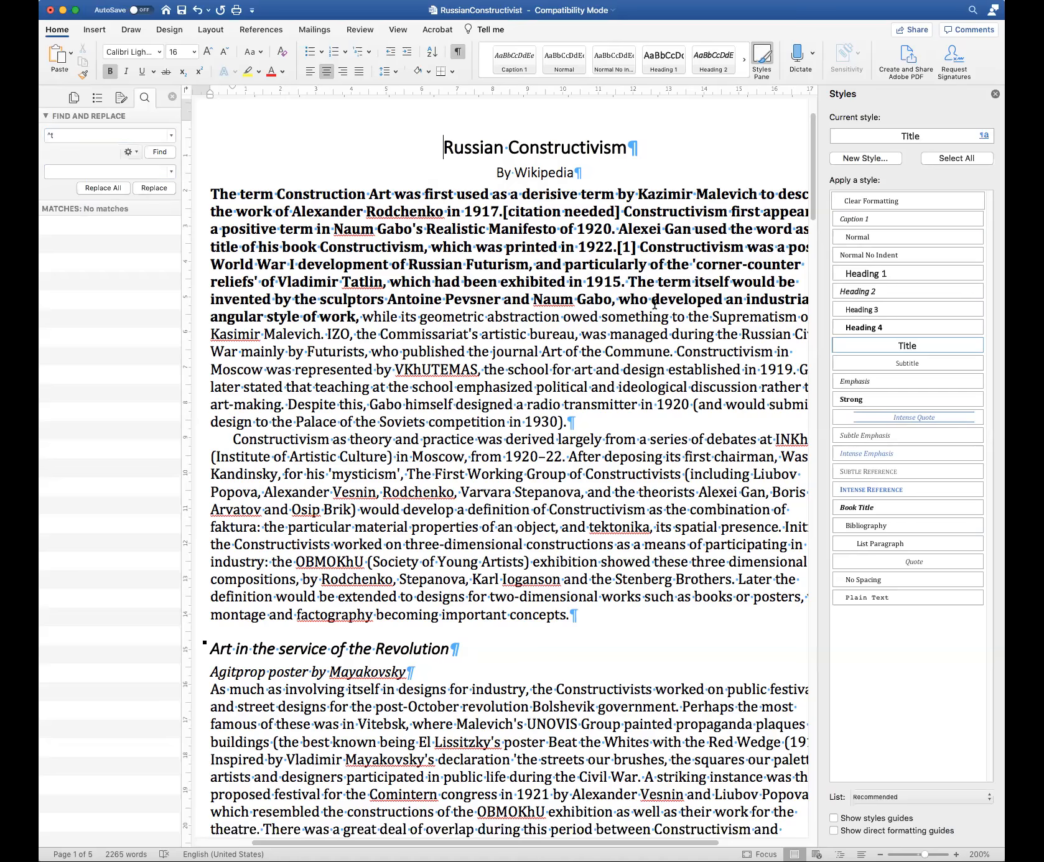
Change the spelling to "organized" in the first sentence under "LEF and Constructivist cinema" on page 3
scroll(654, 304, "down", 5)
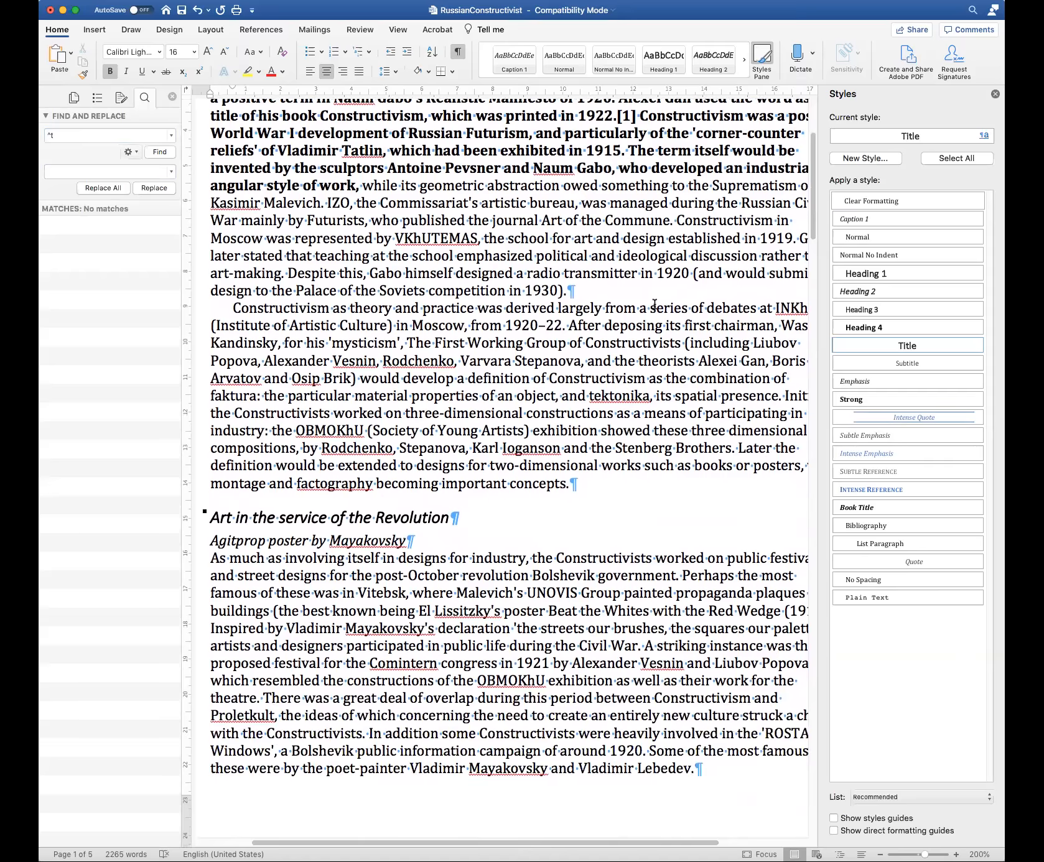
scroll(653, 304, "down", 20)
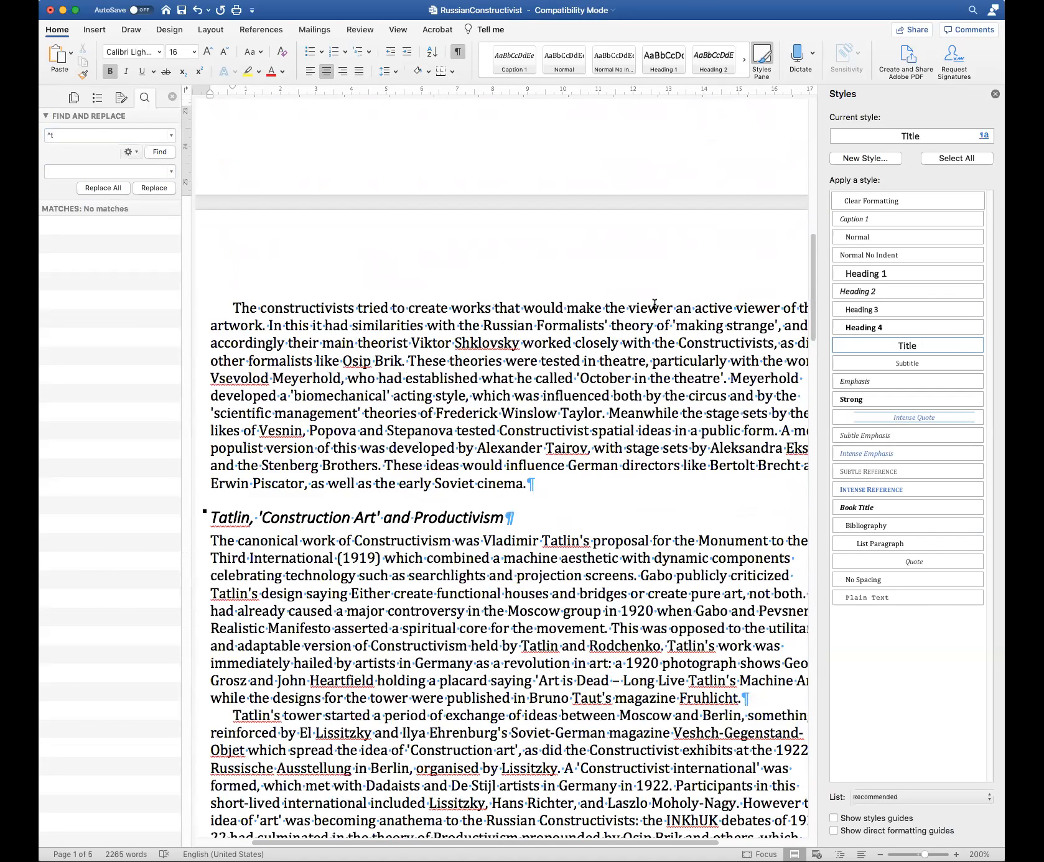
scroll(654, 304, "down", 14)
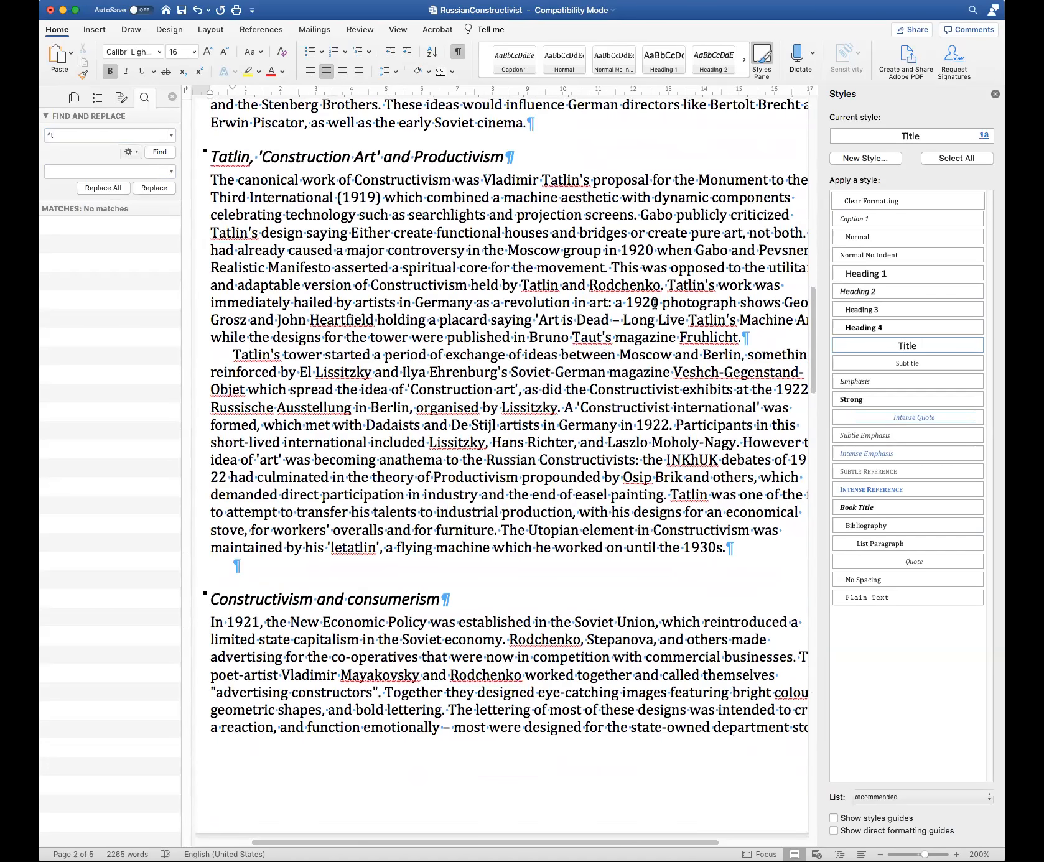
scroll(654, 304, "down", 20)
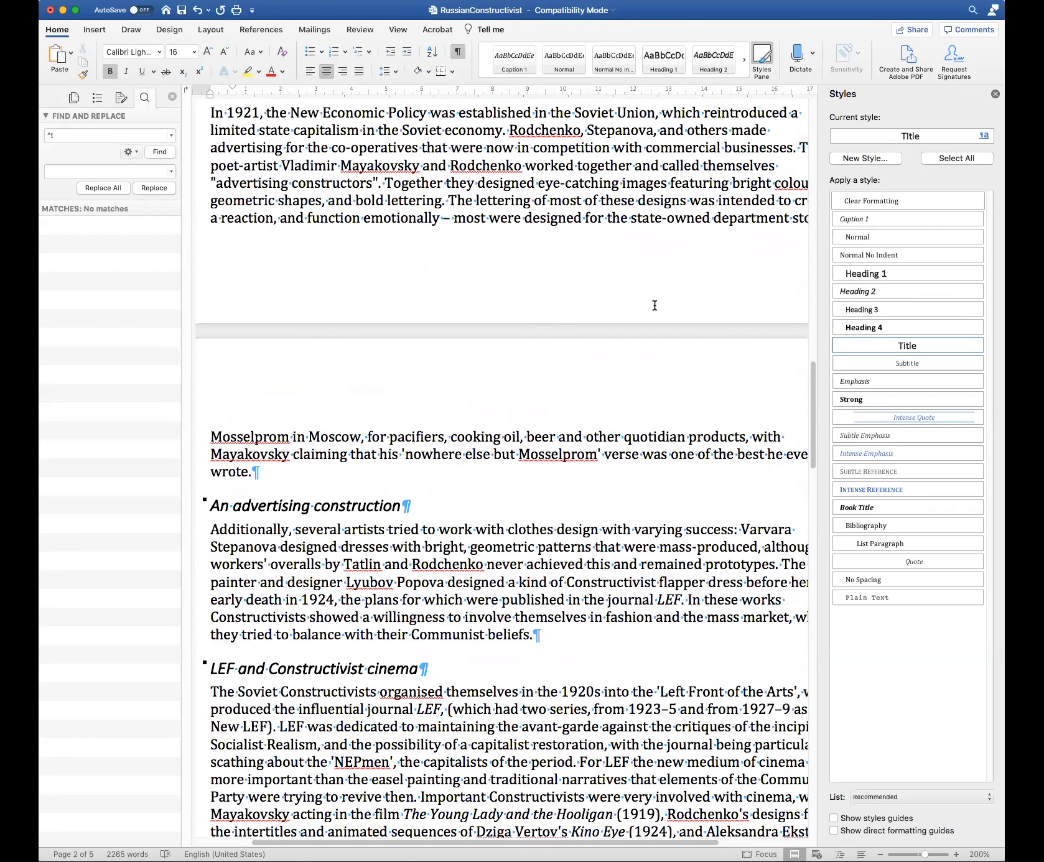
scroll(655, 305, "down", 5)
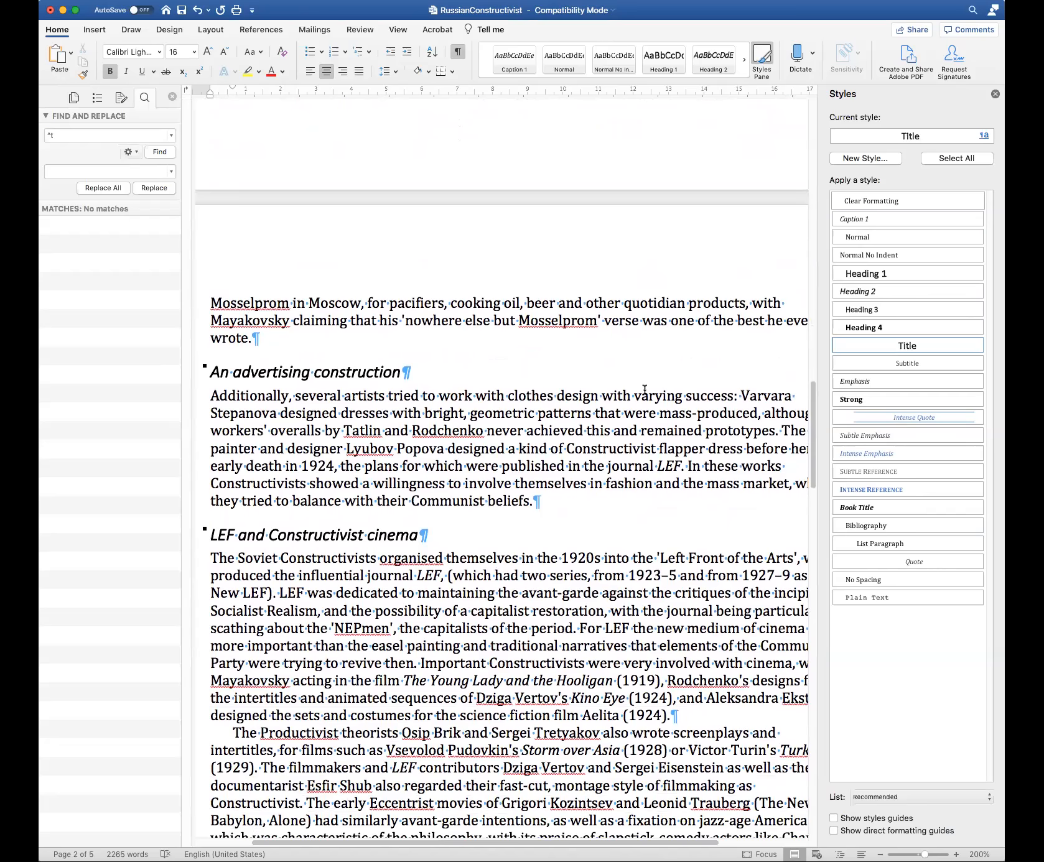
left_click(426, 560)
key("BackSpace")
type("z")
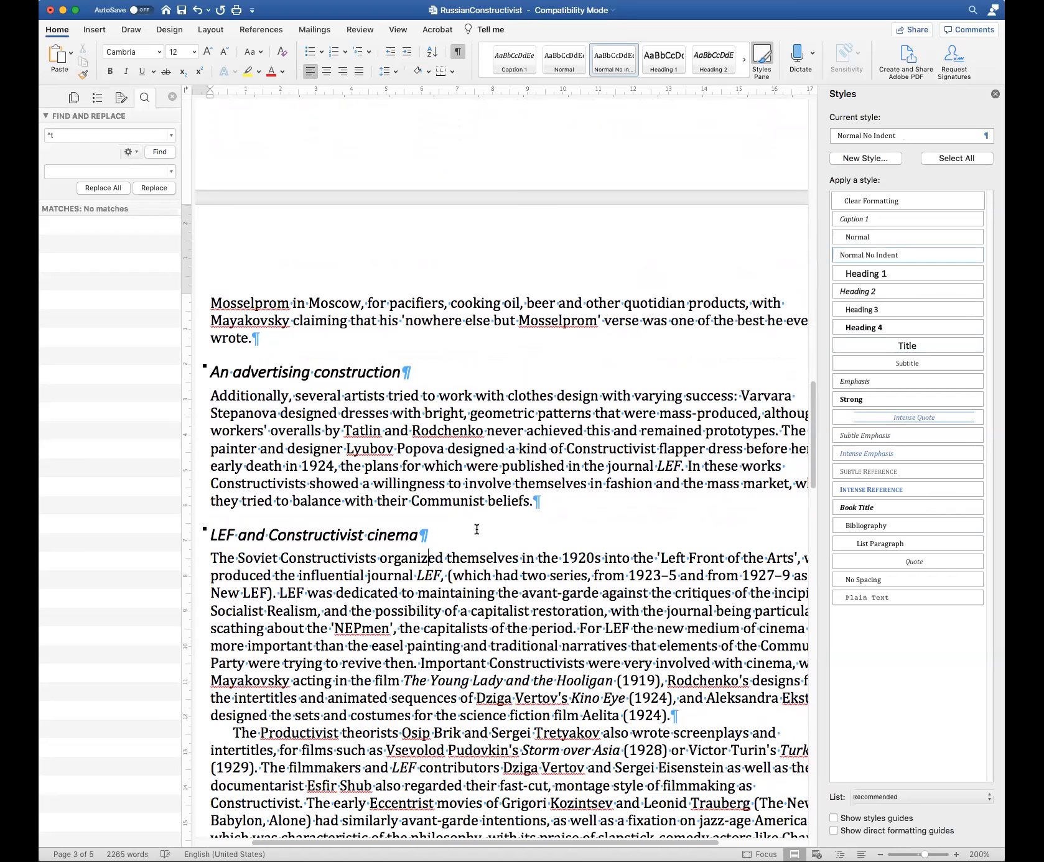
Change the spelling to "popularize" in the second paragraph under "Photography and photomontage"
scroll(477, 529, "down", 3)
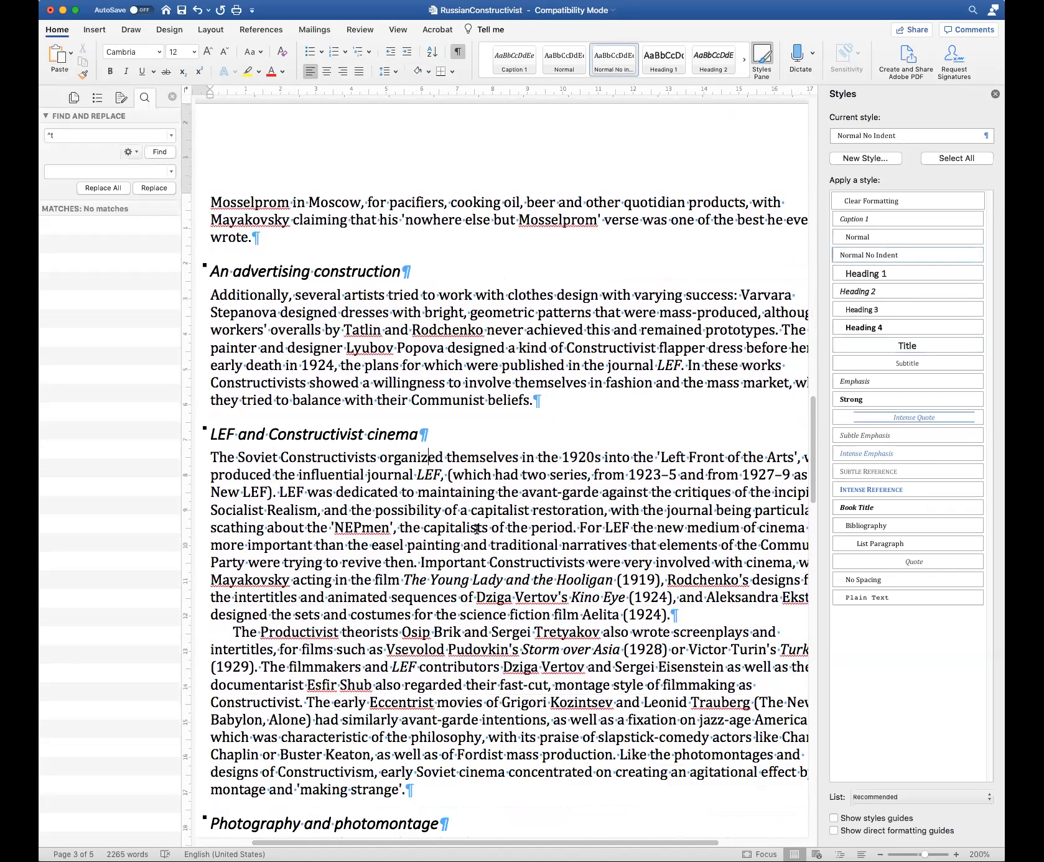
scroll(476, 529, "down", 8)
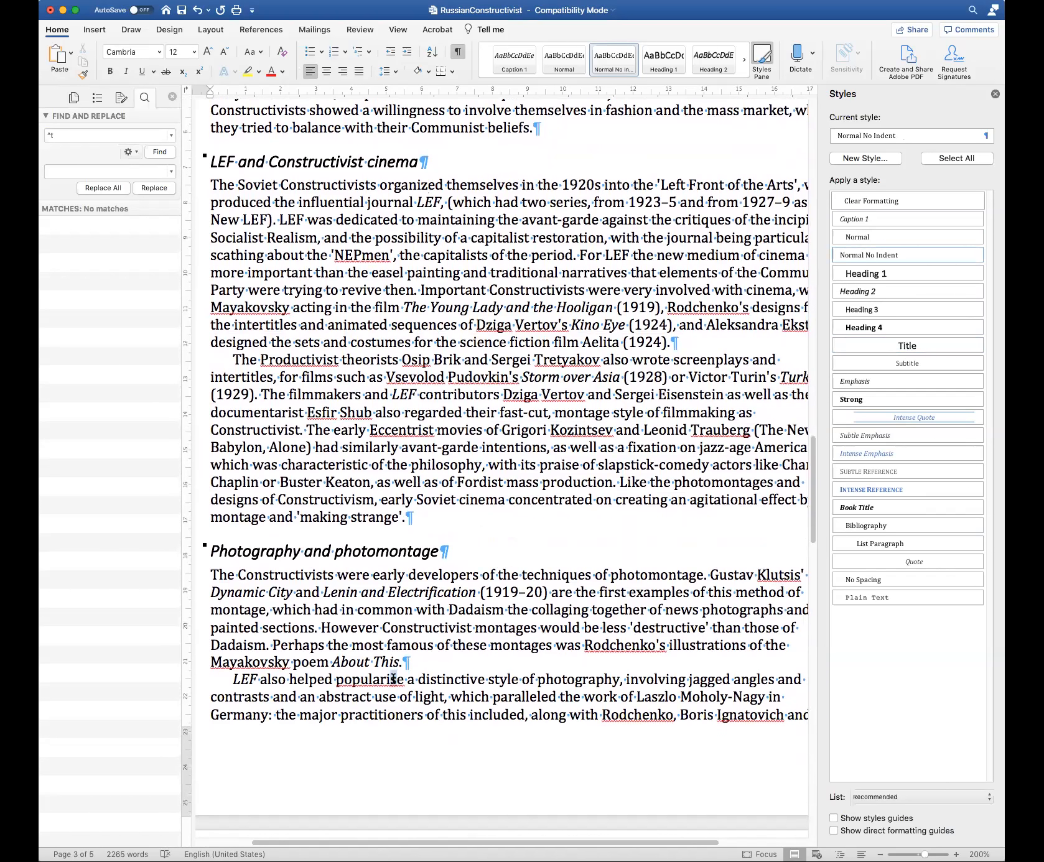
left_click_drag(397, 679, 390, 679)
type("z")
Change the British spellings under "Constructivist graphic design" to "colored" and "favor"
scroll(481, 618, "down", 5)
scroll(481, 617, "down", 4)
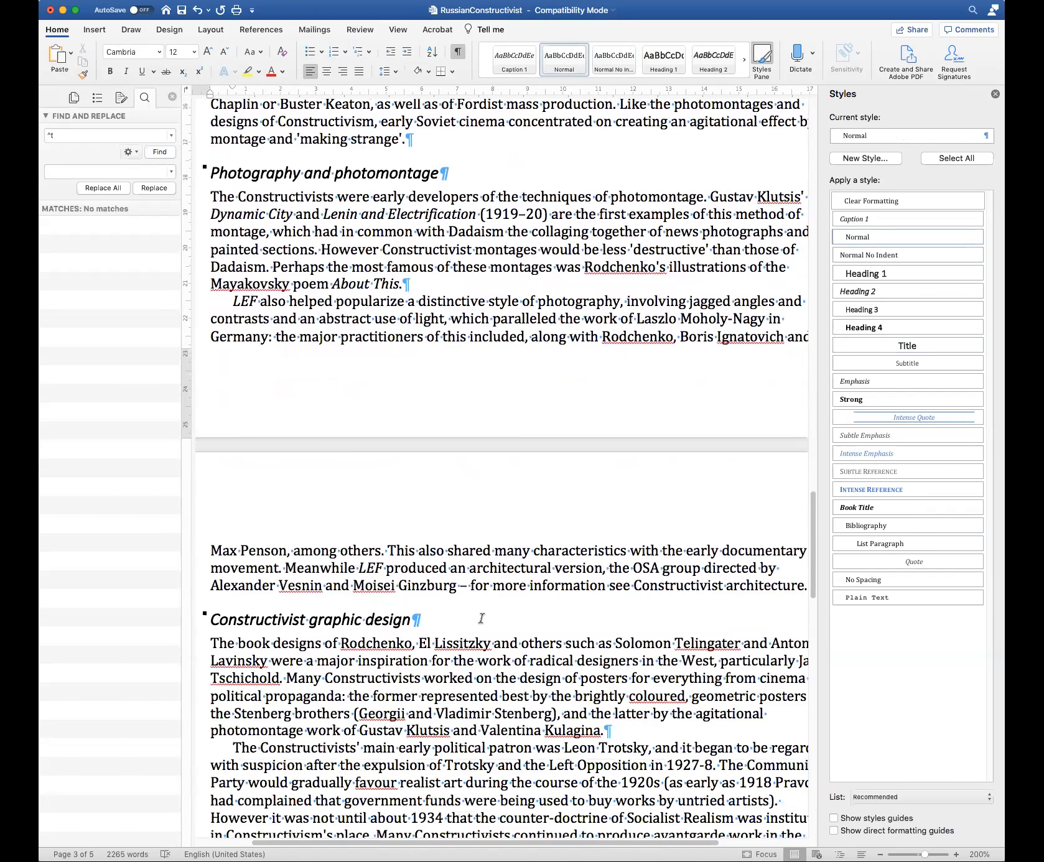
scroll(481, 617, "down", 2)
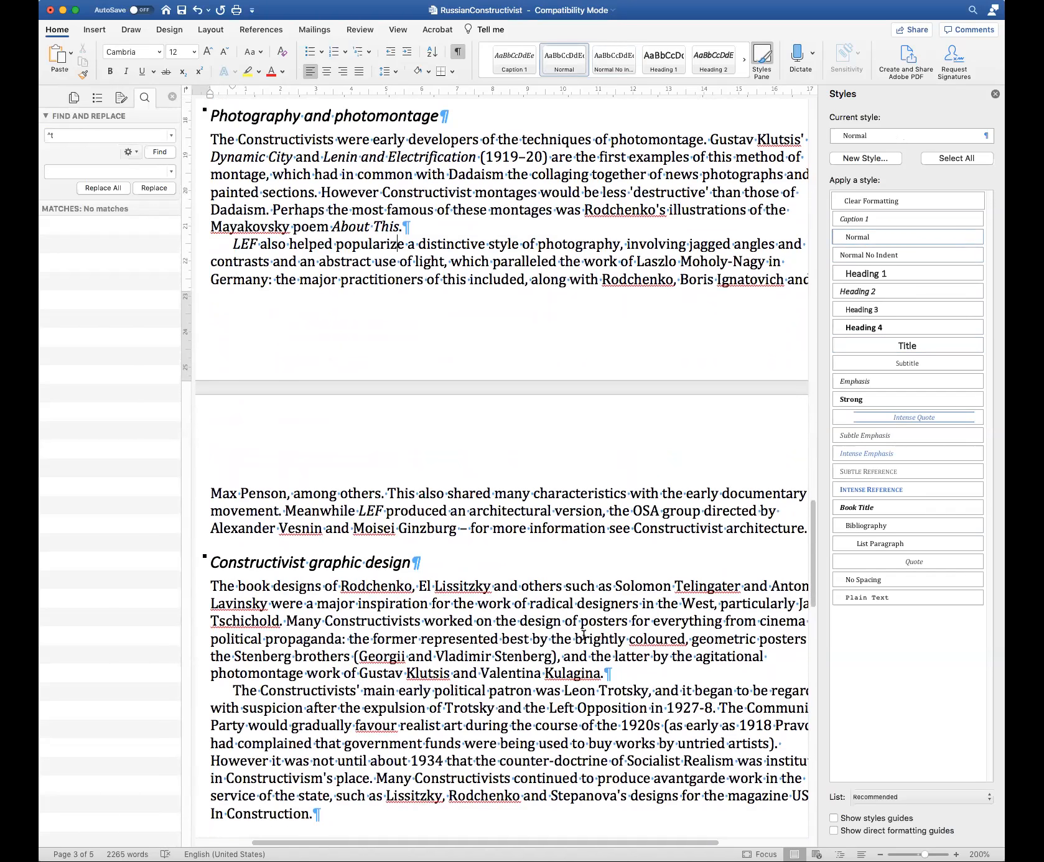
left_click(663, 639)
key("BackSpace")
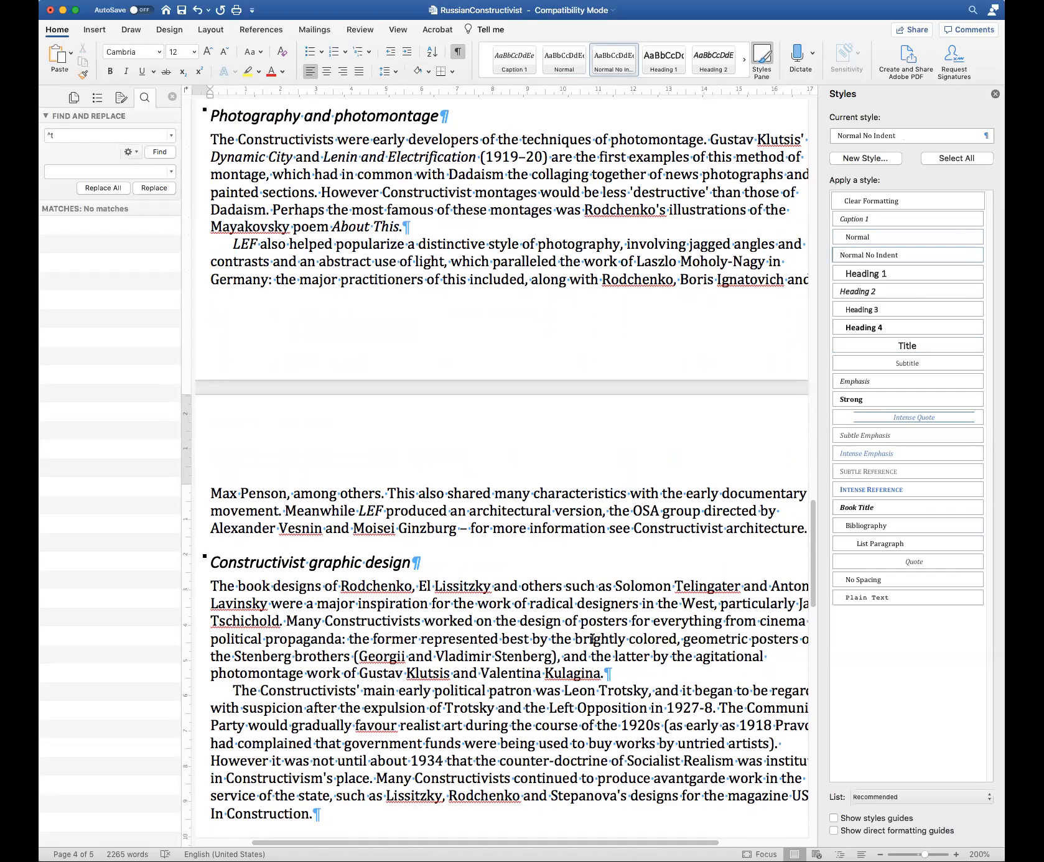
scroll(593, 639, "down", 1)
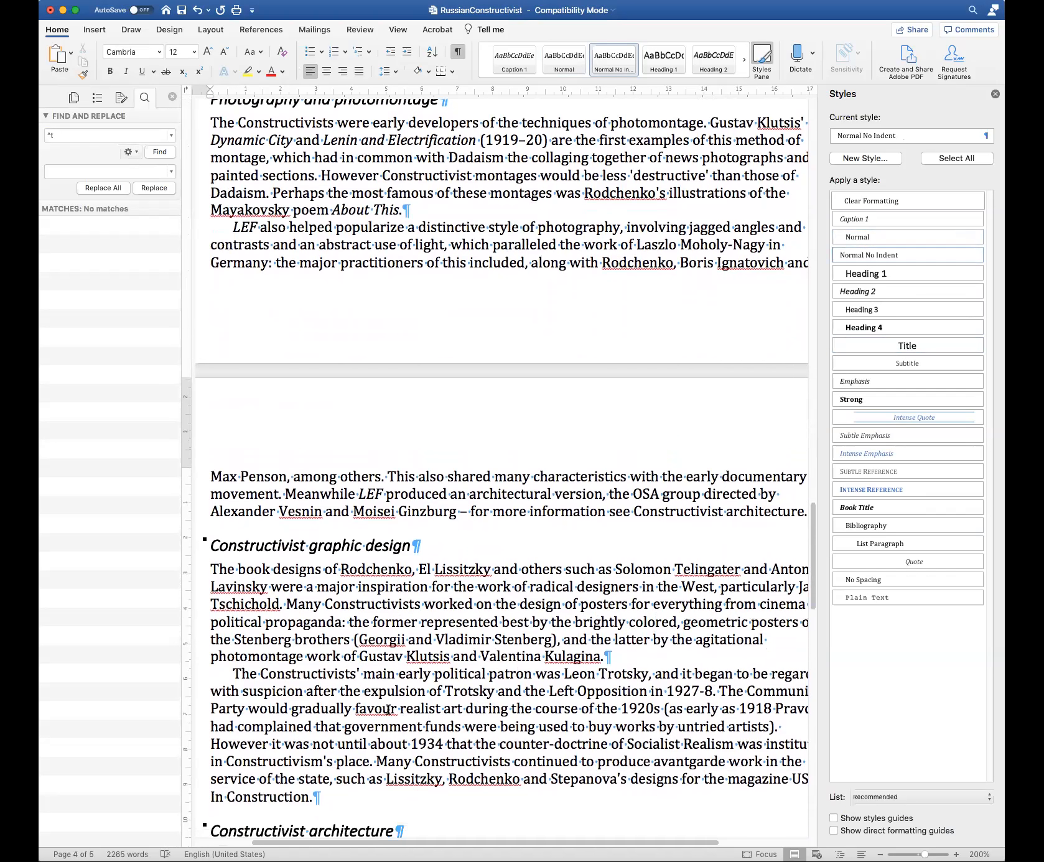
left_click(391, 709)
key("BackSpace")
Review the remaining text through the end of the document and save the file
scroll(465, 694, "down", 5)
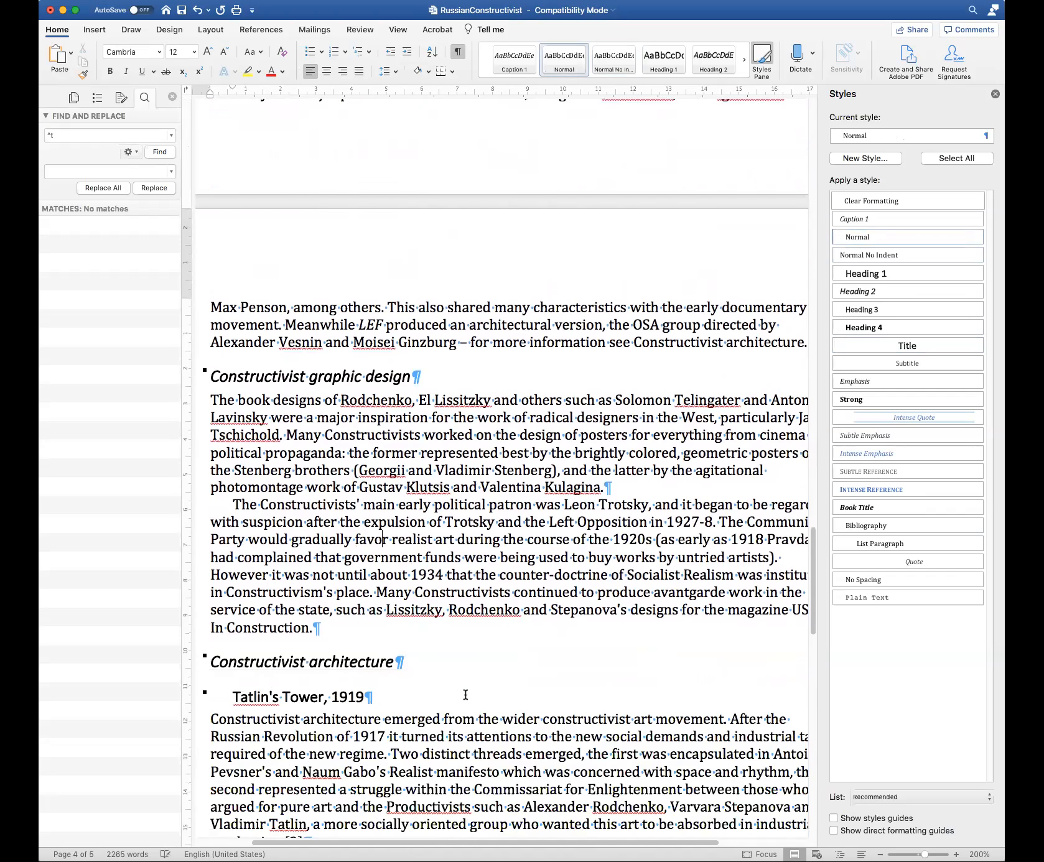
scroll(465, 695, "down", 3)
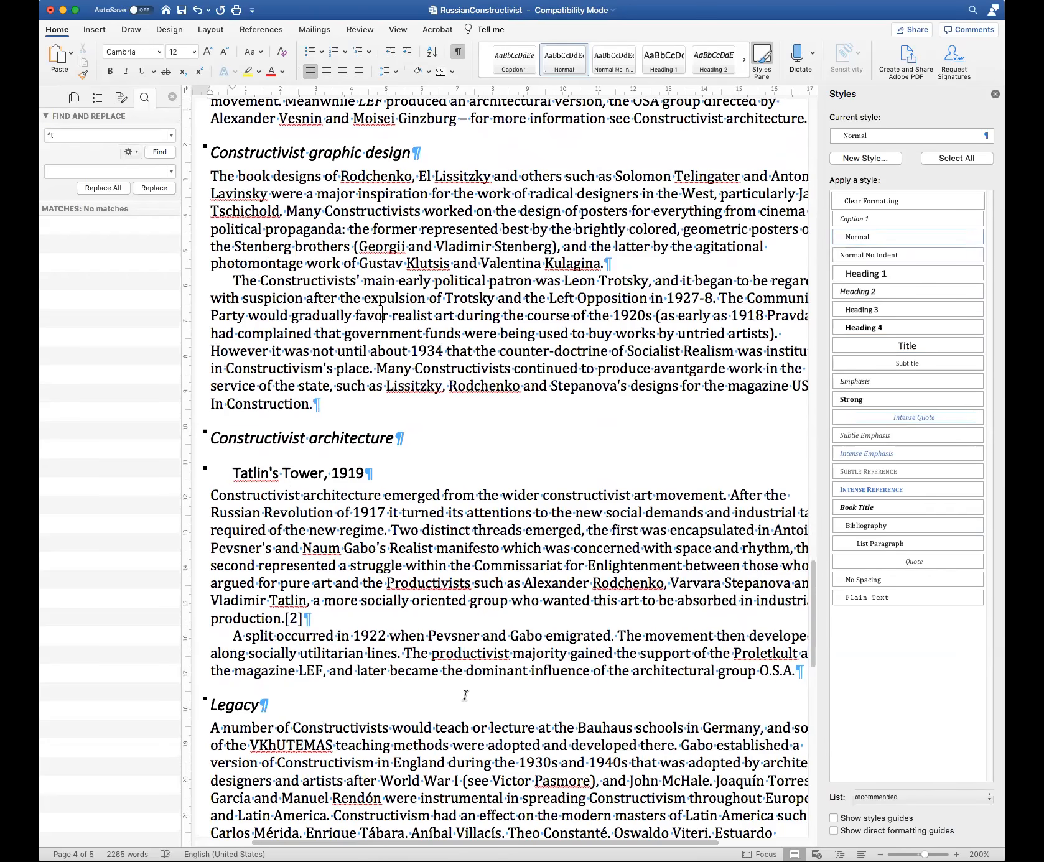
scroll(465, 694, "down", 1)
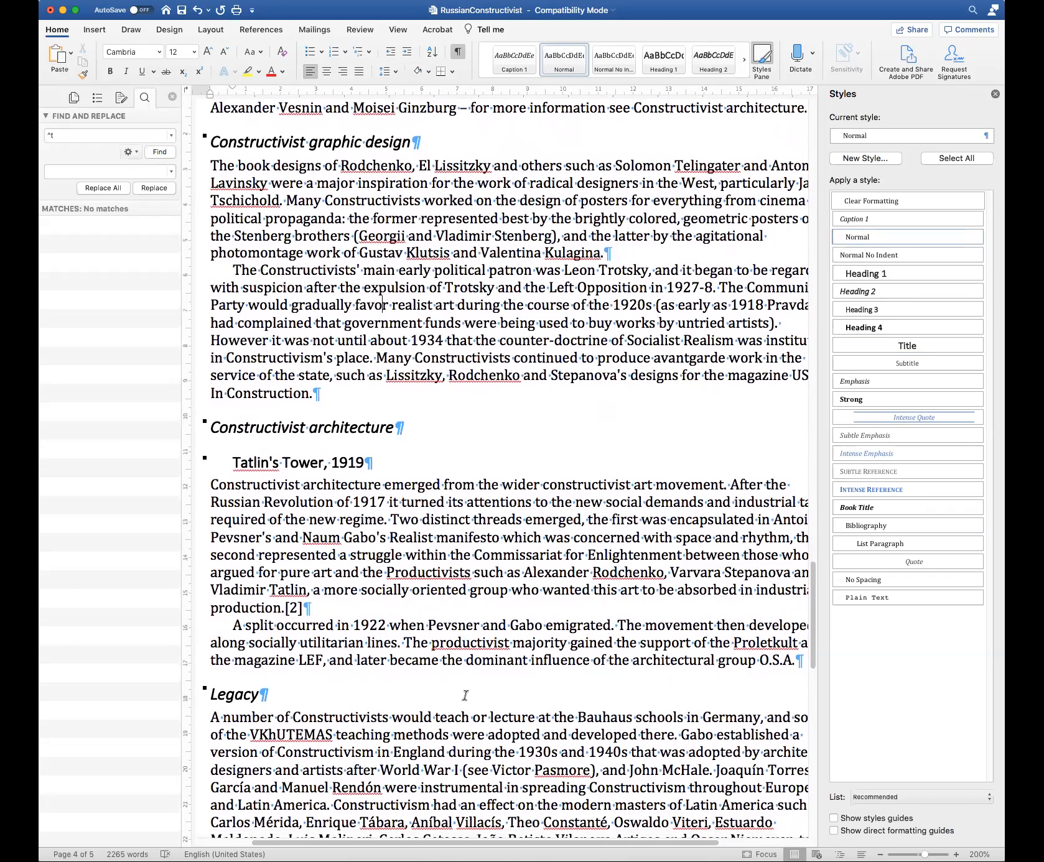
scroll(465, 695, "down", 3)
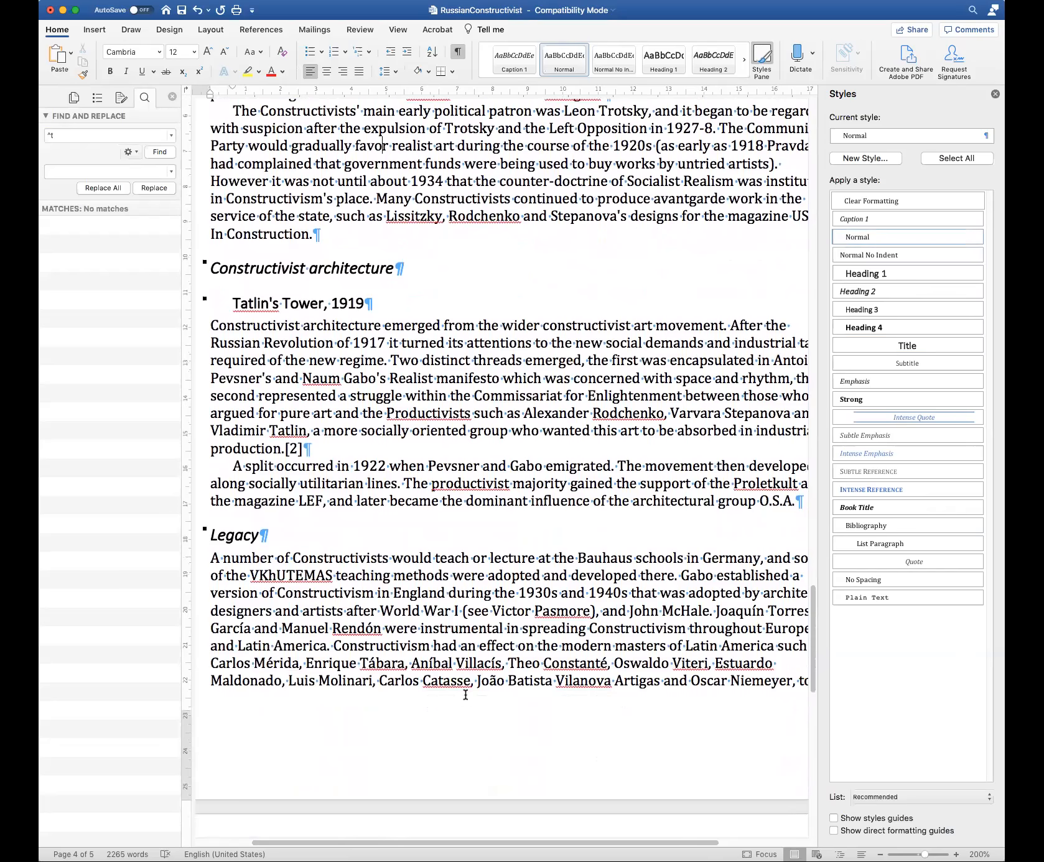
scroll(466, 694, "down", 8)
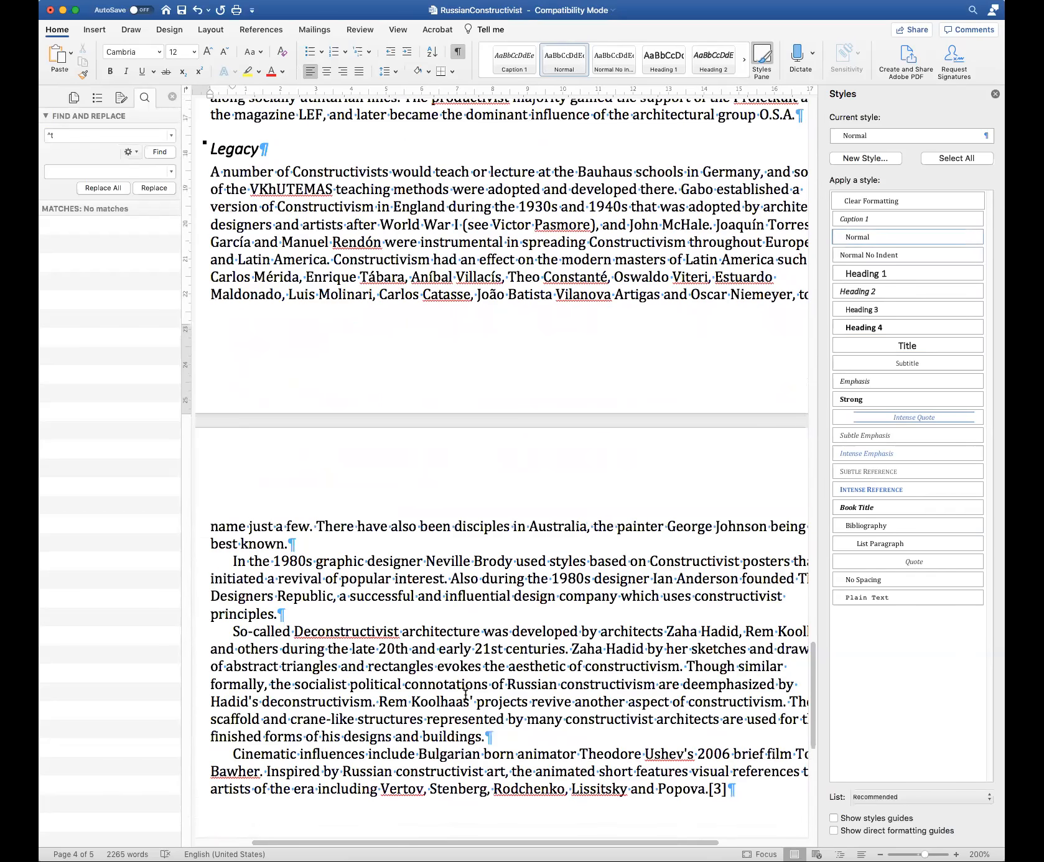
scroll(465, 694, "down", 7)
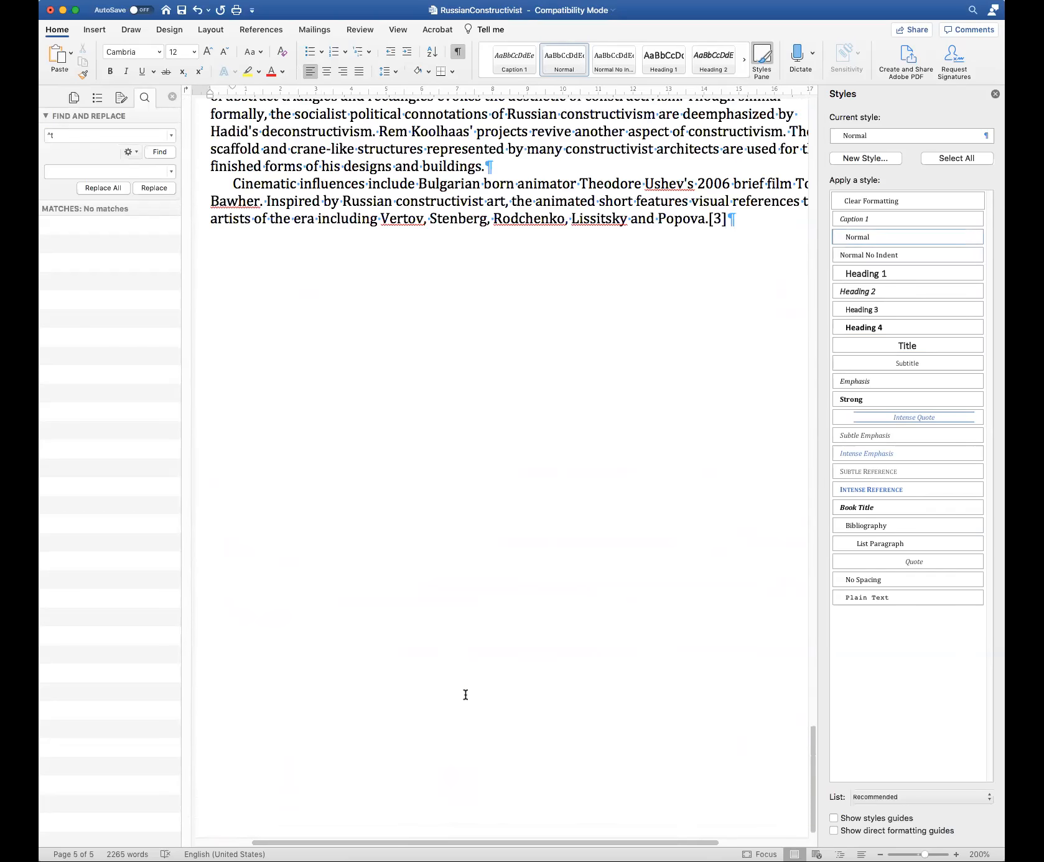
scroll(465, 695, "up", 20)
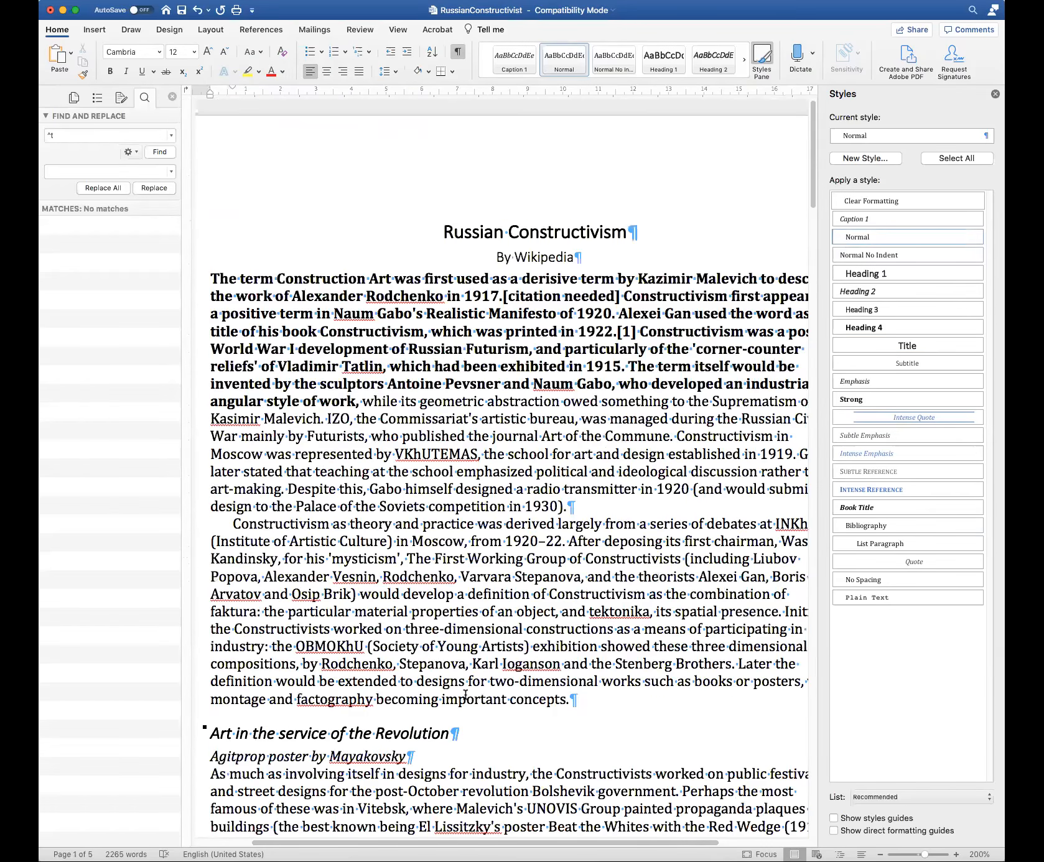
key("super+s")
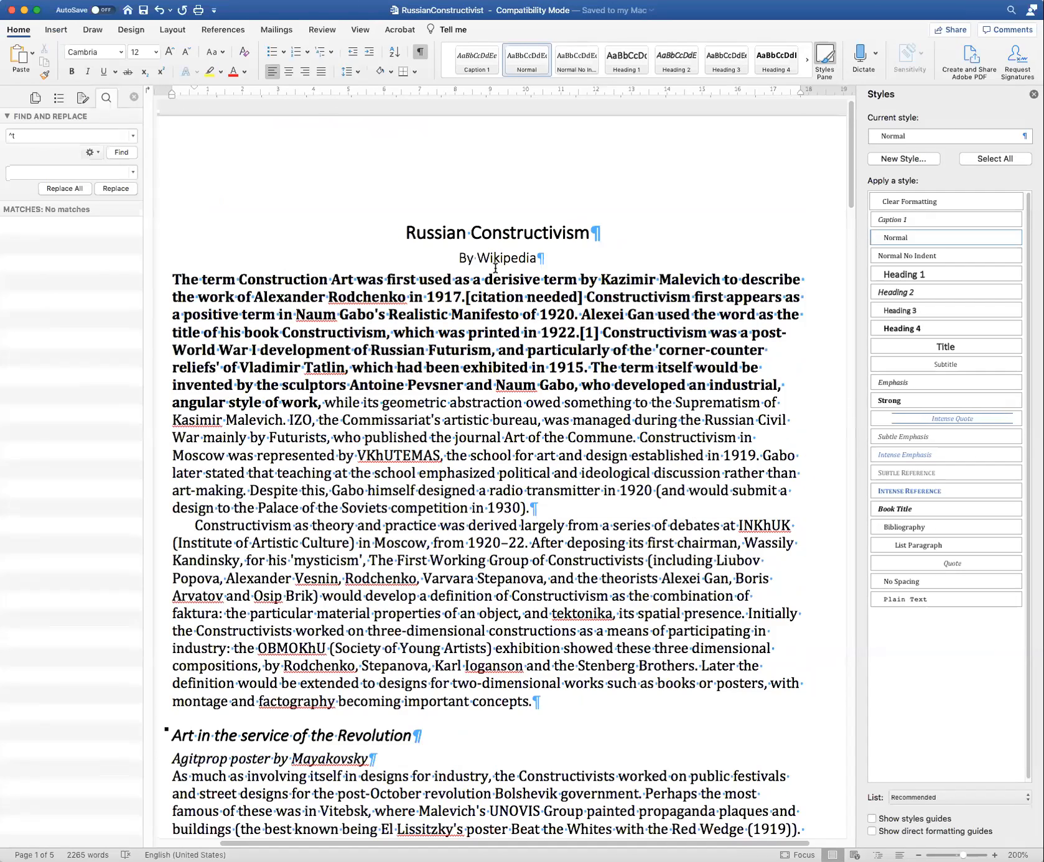
Modify the Subtitle style used by the "By Wikipedia" line so its paragraph spacing after is 20 pt
left_click_drag(477, 257, 502, 258)
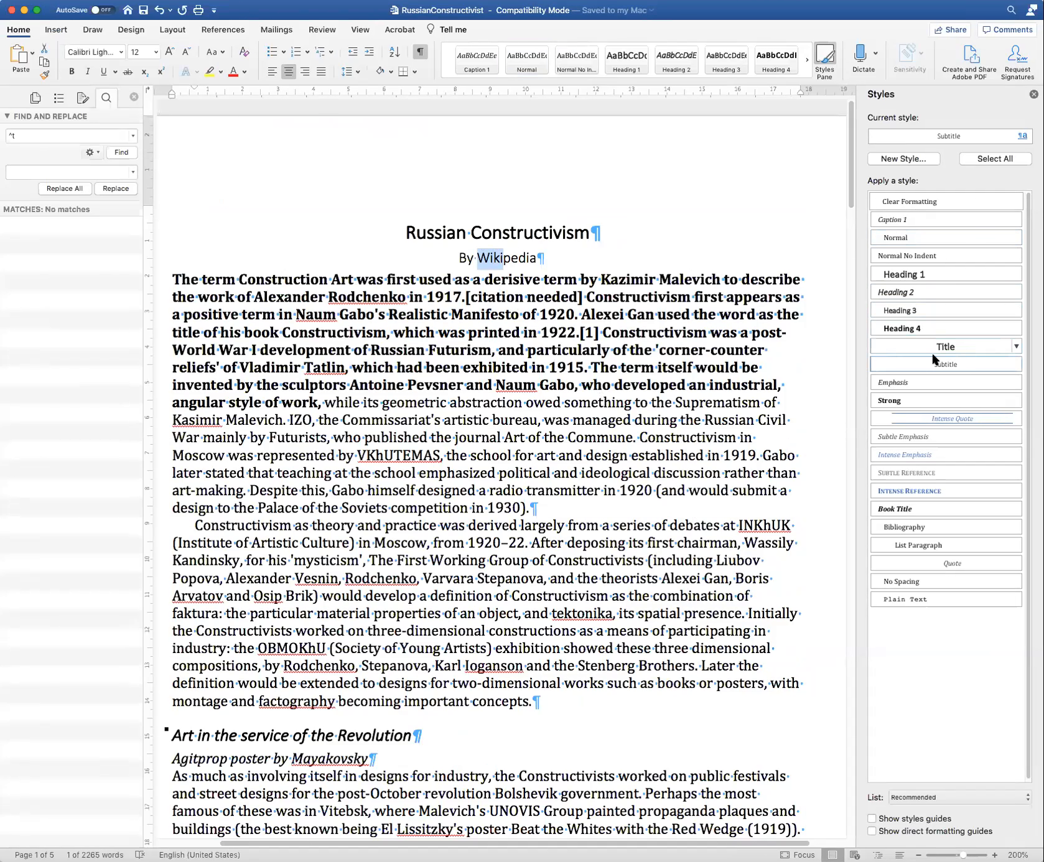
left_click(1015, 366)
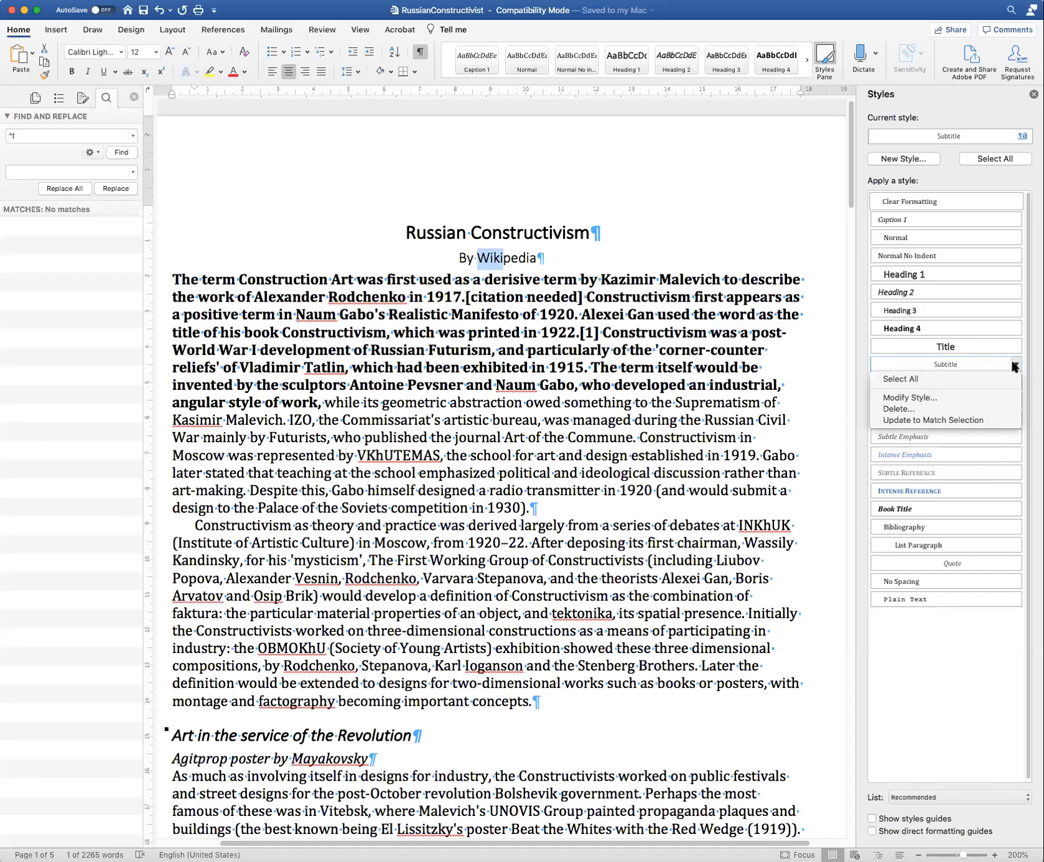
left_click(908, 398)
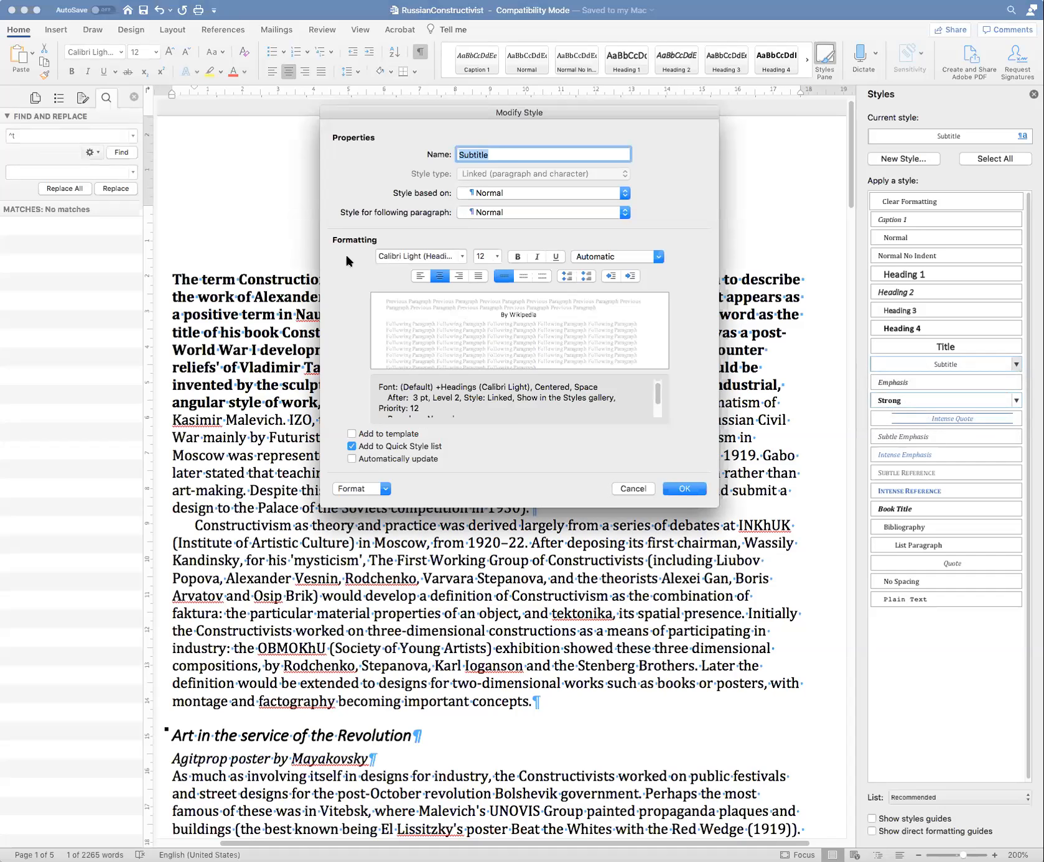
left_click(359, 489)
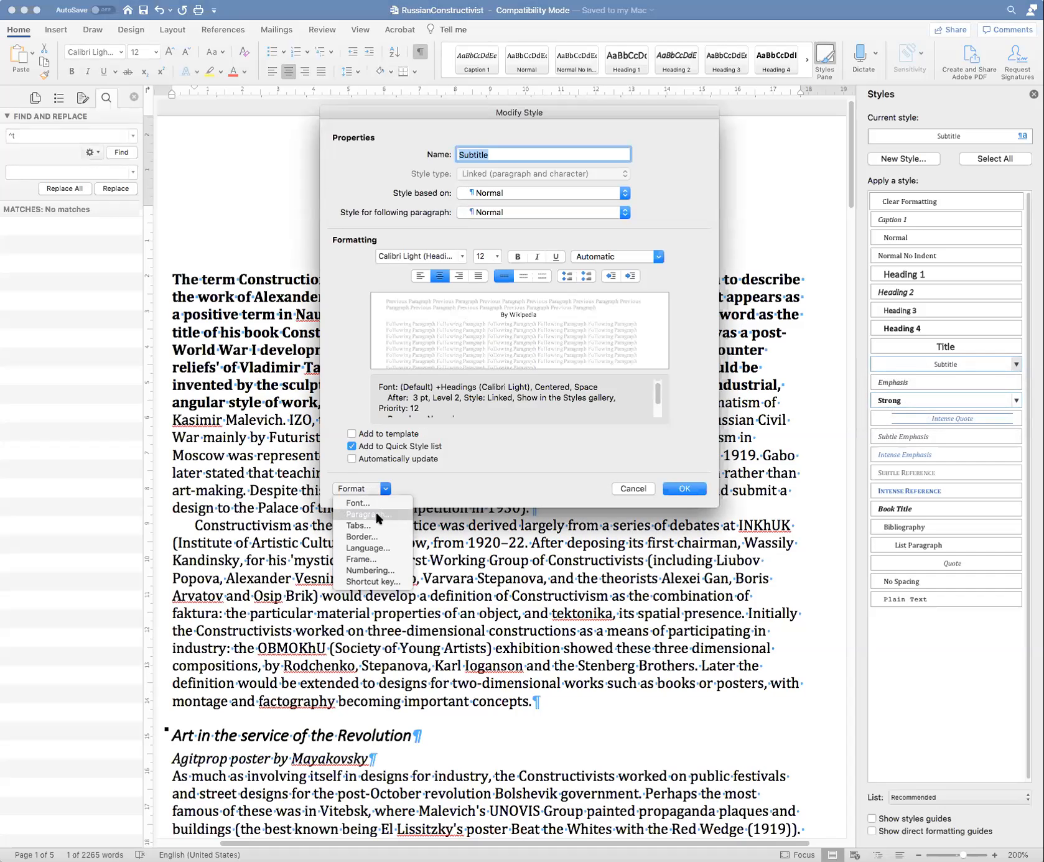
left_click(371, 515)
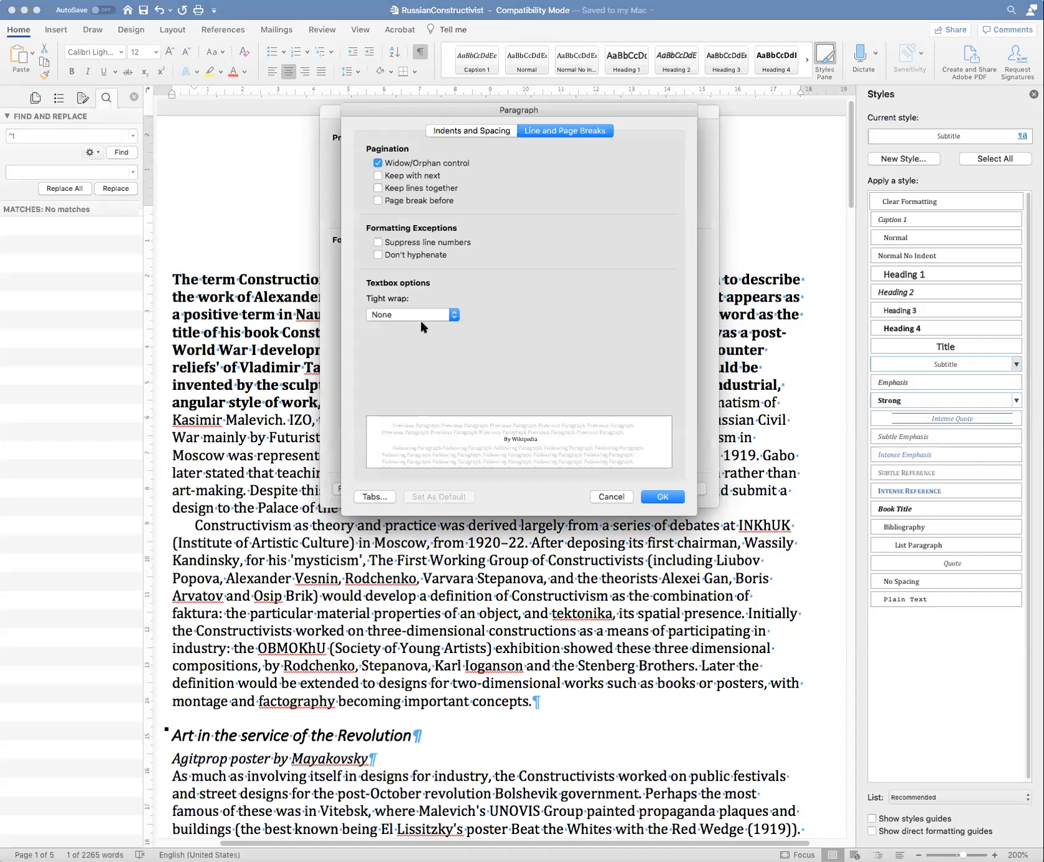
left_click(483, 133)
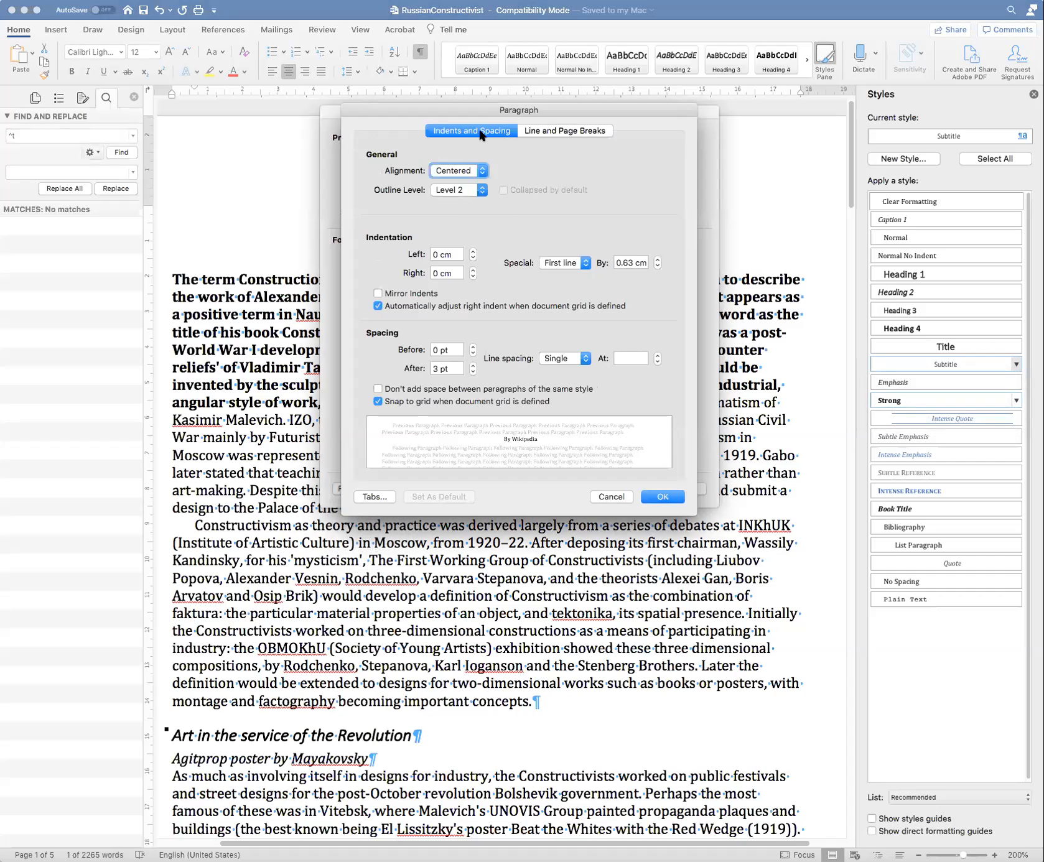
double_click(435, 369)
type("20")
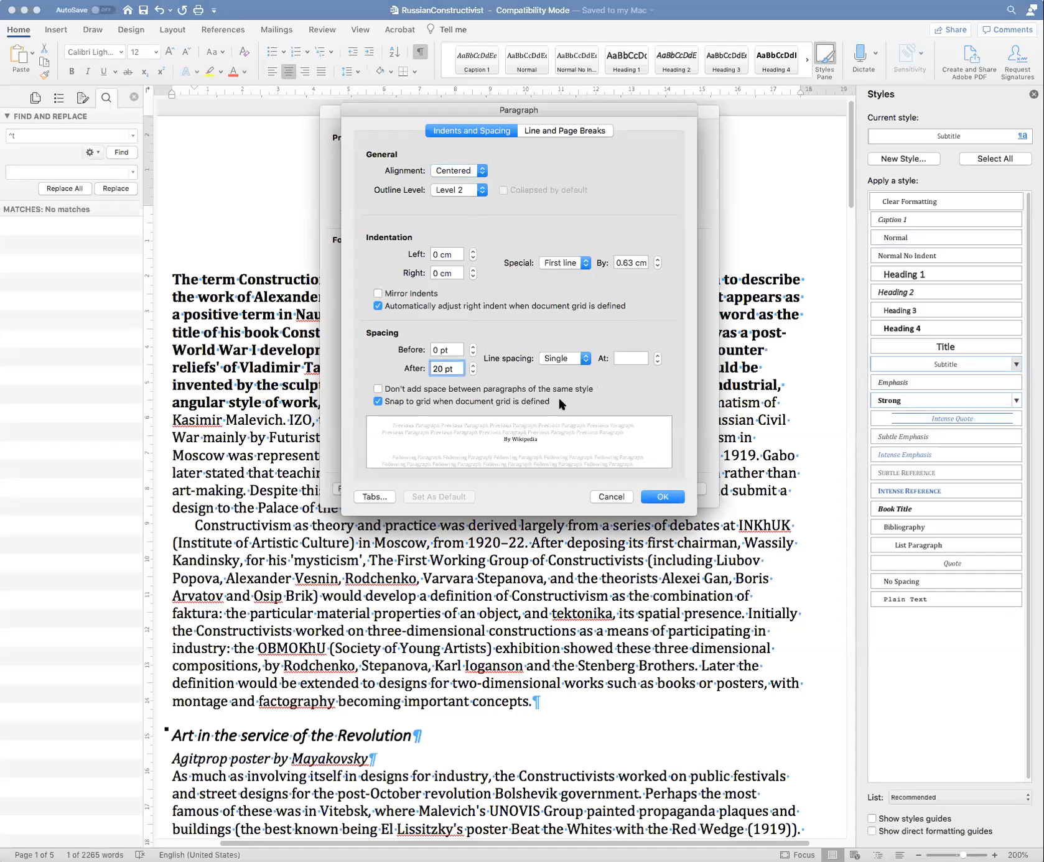
left_click(679, 497)
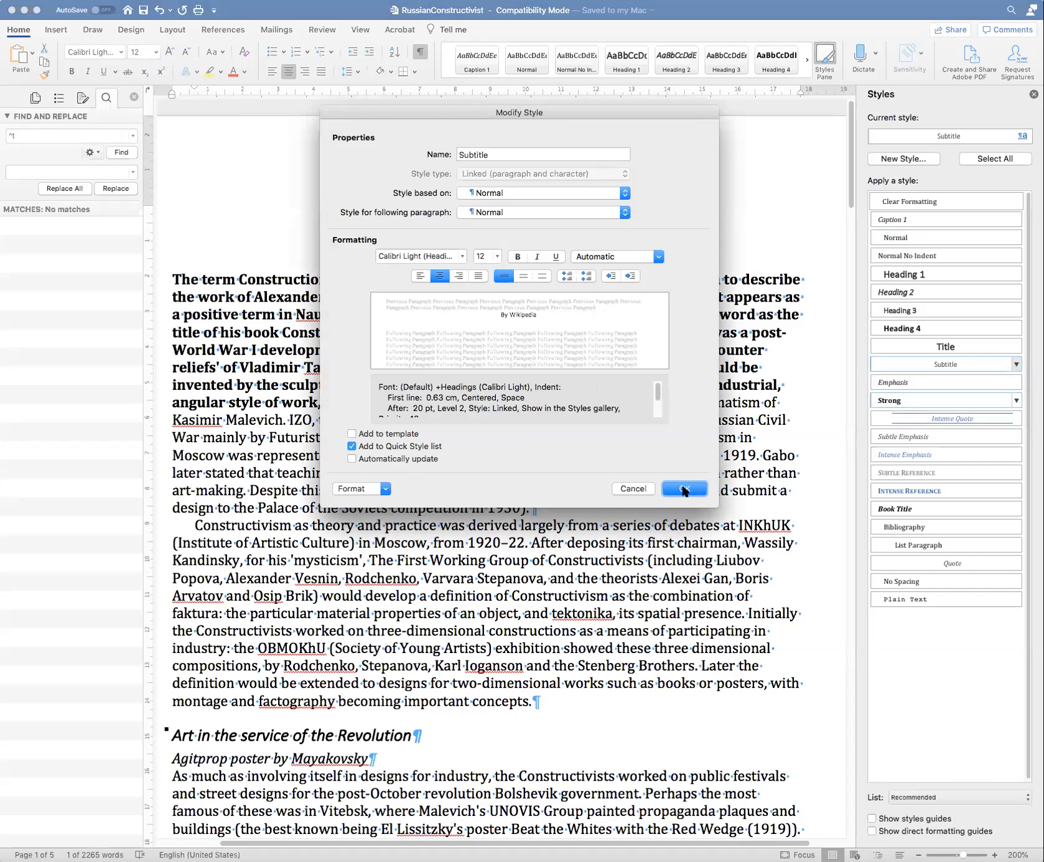
left_click(684, 490)
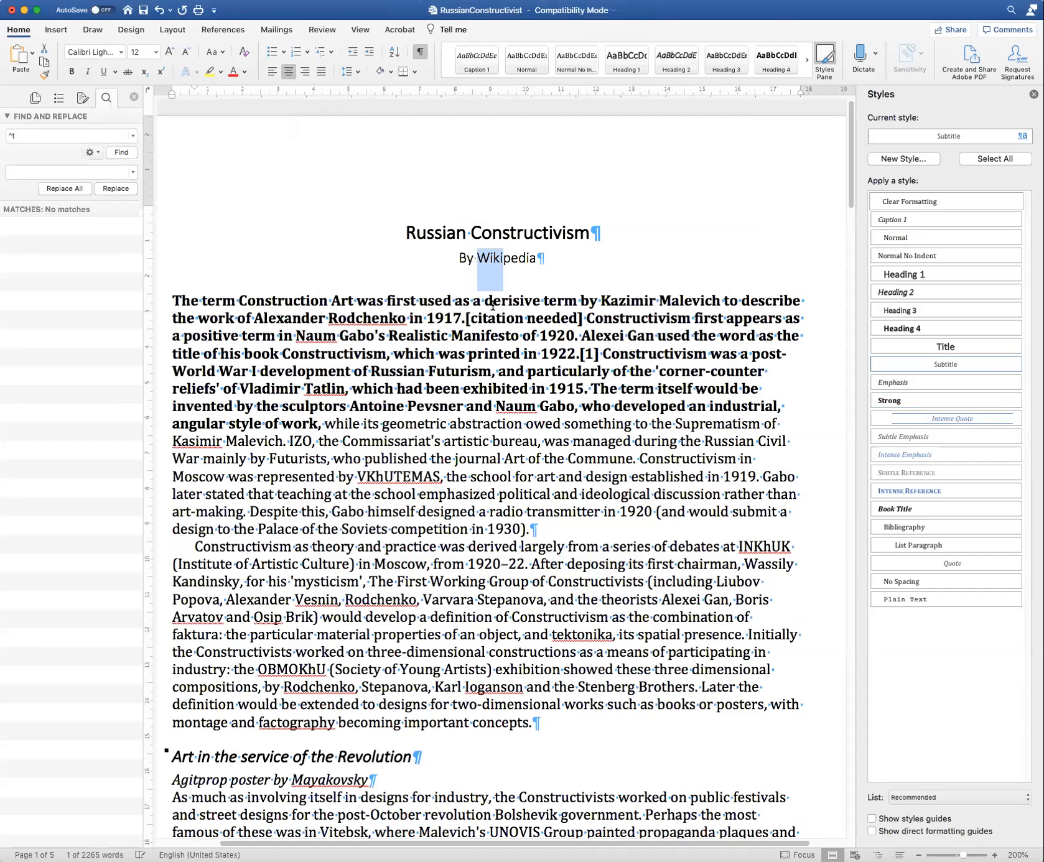
left_click(519, 271)
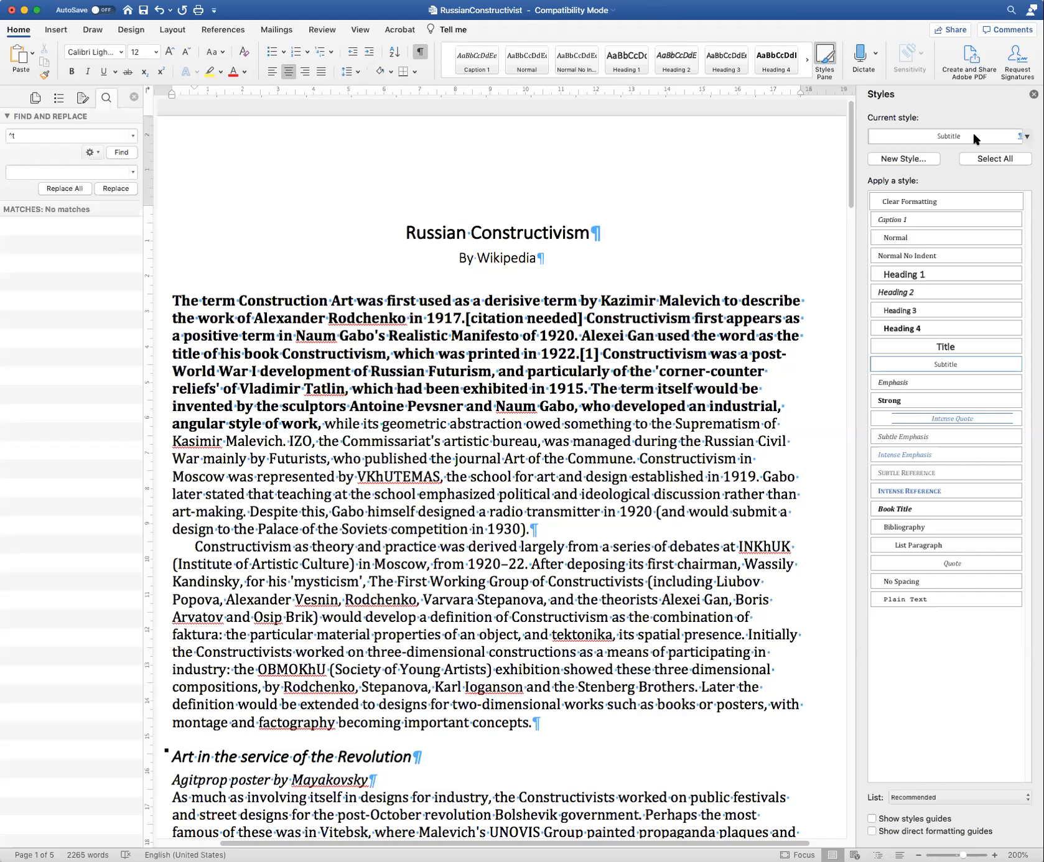
Look through the style gallery and limit the styles list to the styles in use
left_click(806, 62)
left_click(806, 62)
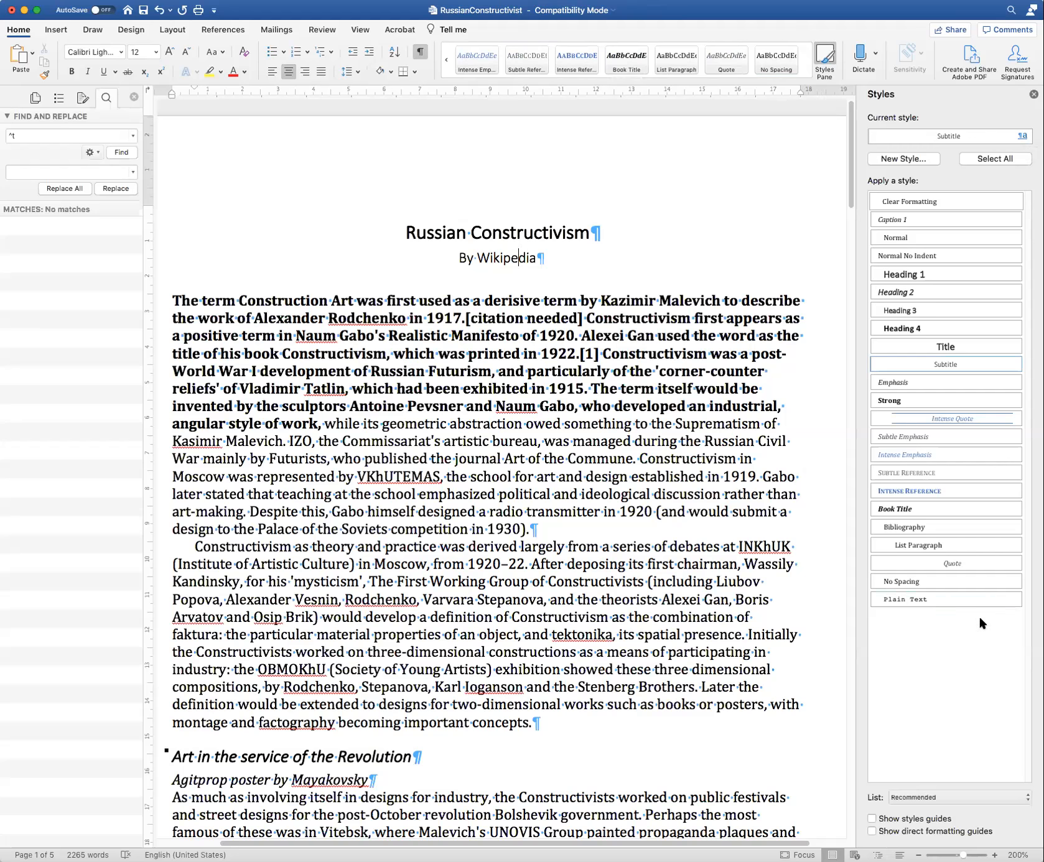
left_click(1026, 798)
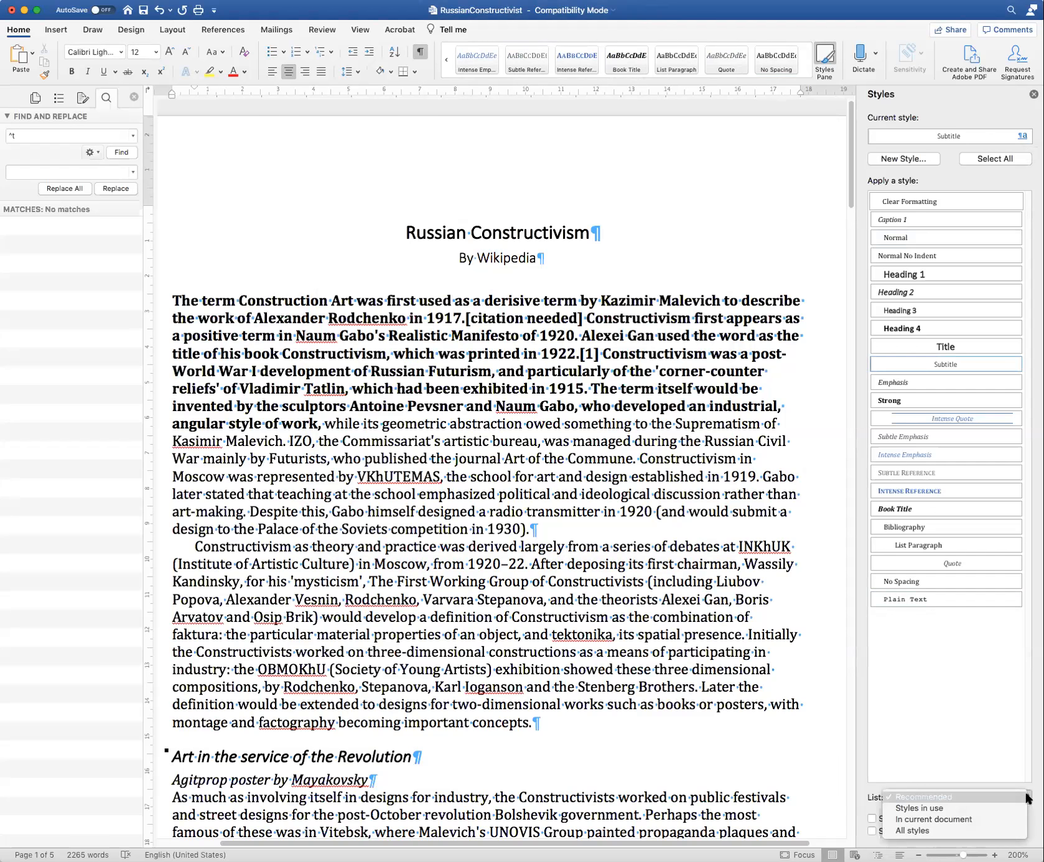
left_click(978, 809)
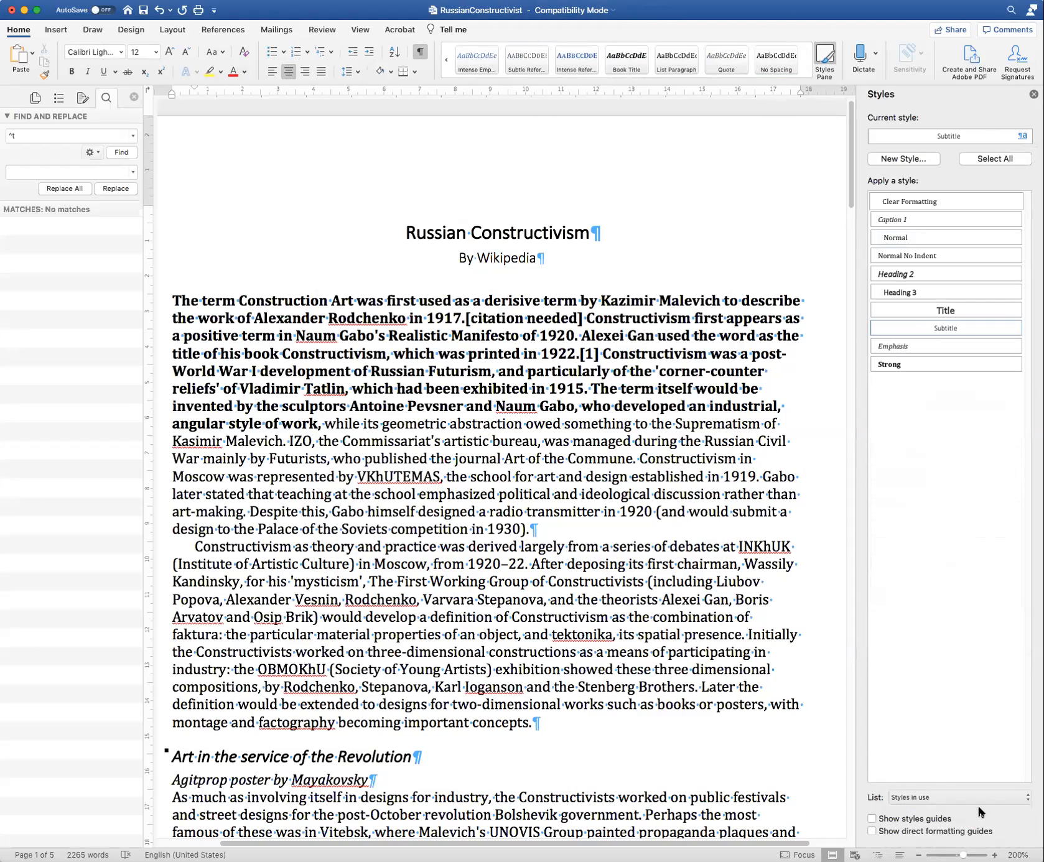
Switch the styles list to all styles and look through the complete set down to its end
left_click(1026, 798)
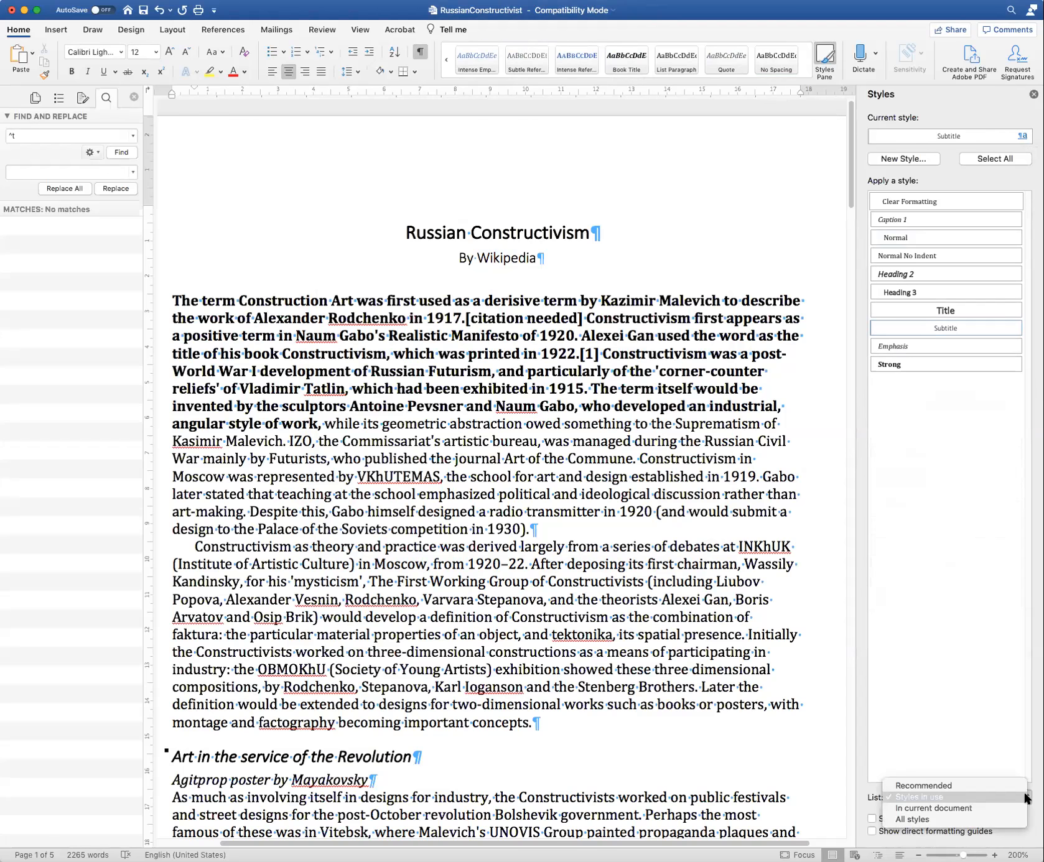
left_click(998, 815)
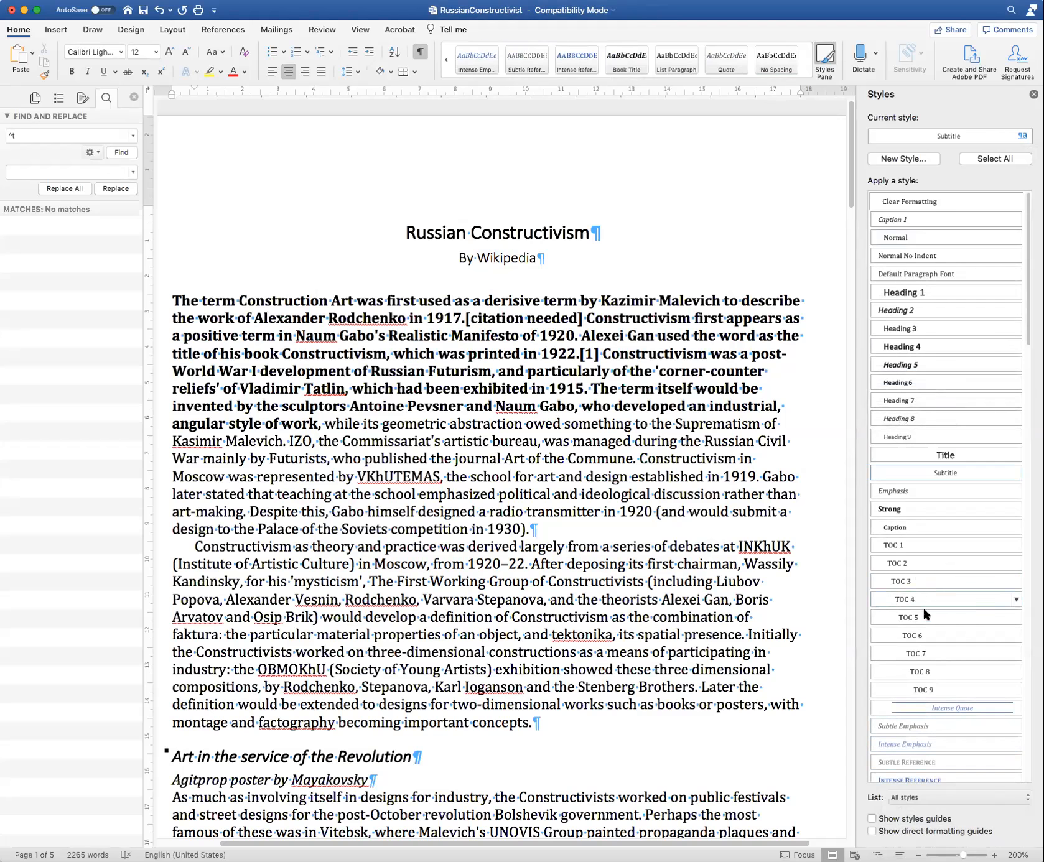
scroll(924, 622, "down", 1)
scroll(923, 621, "down", 10)
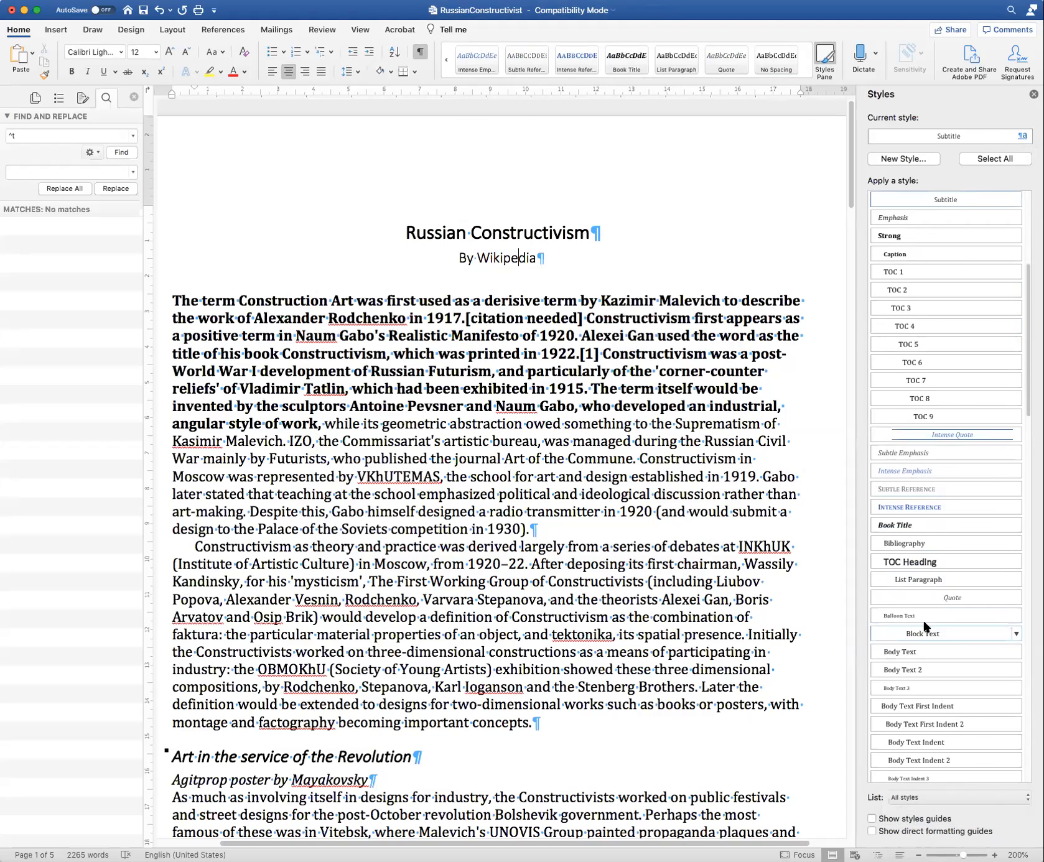
scroll(920, 625, "down", 3)
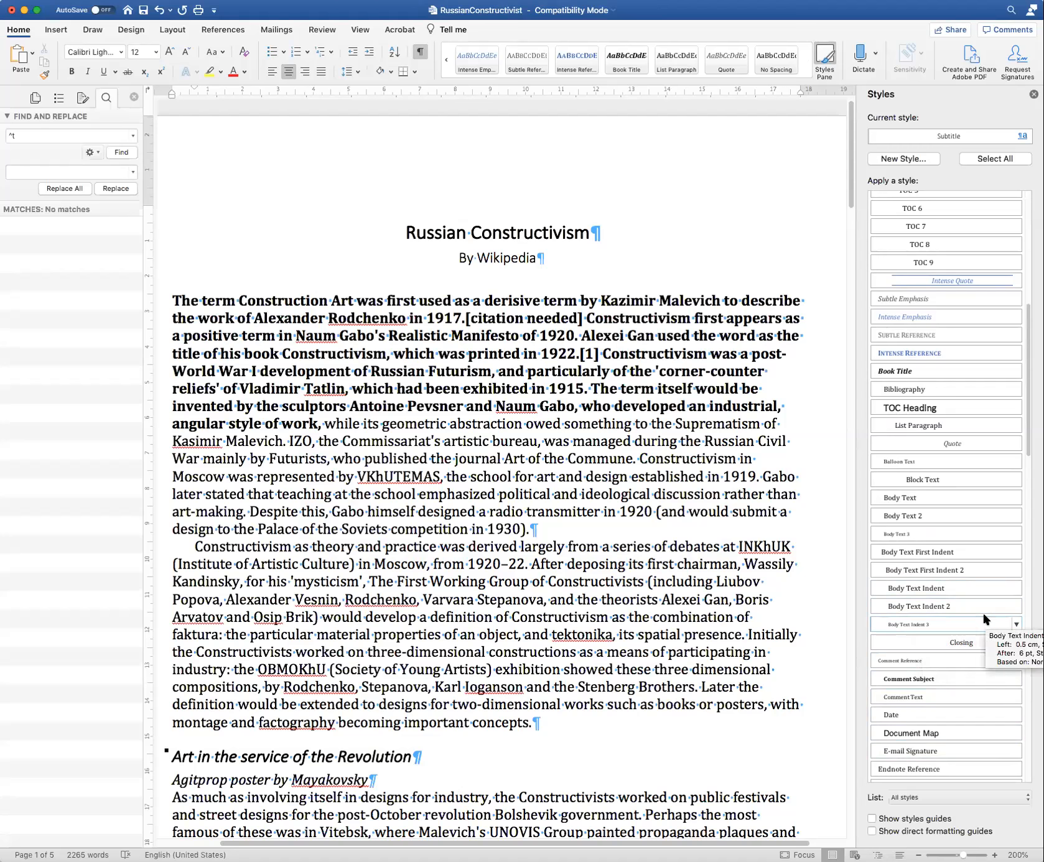
scroll(983, 619, "up", 5)
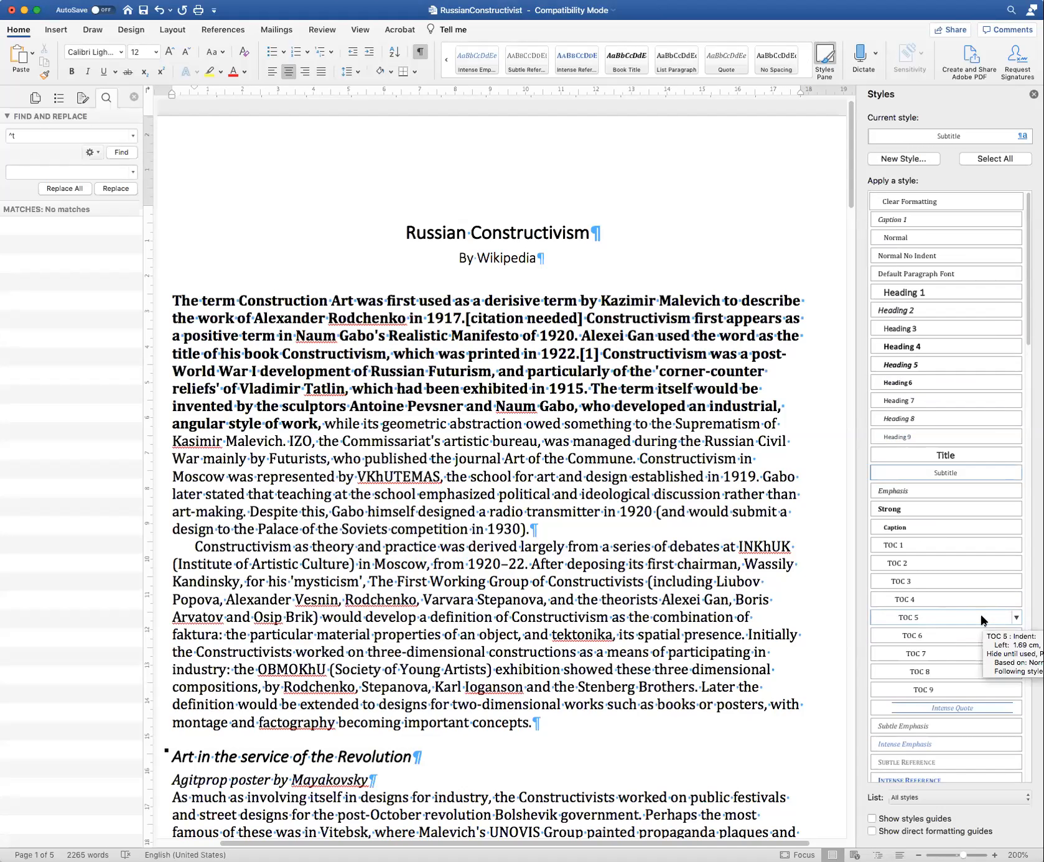
scroll(981, 621, "down", 5)
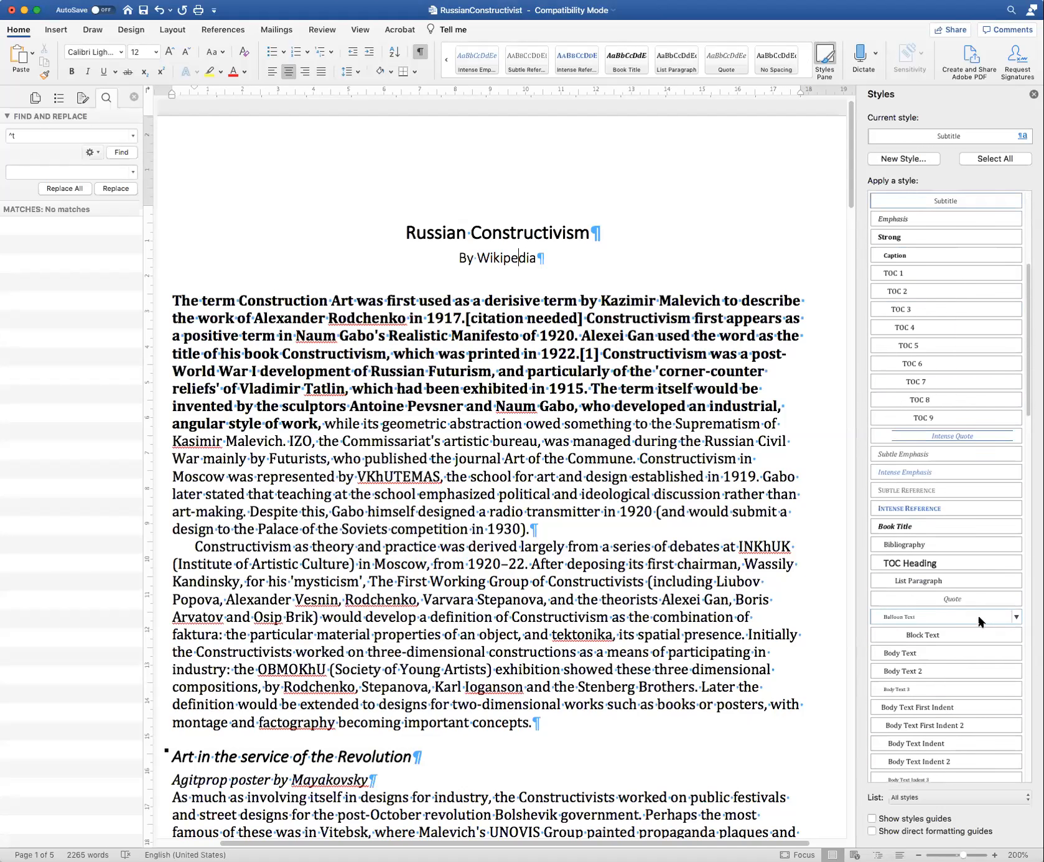
scroll(978, 621, "down", 3)
scroll(977, 622, "down", 7)
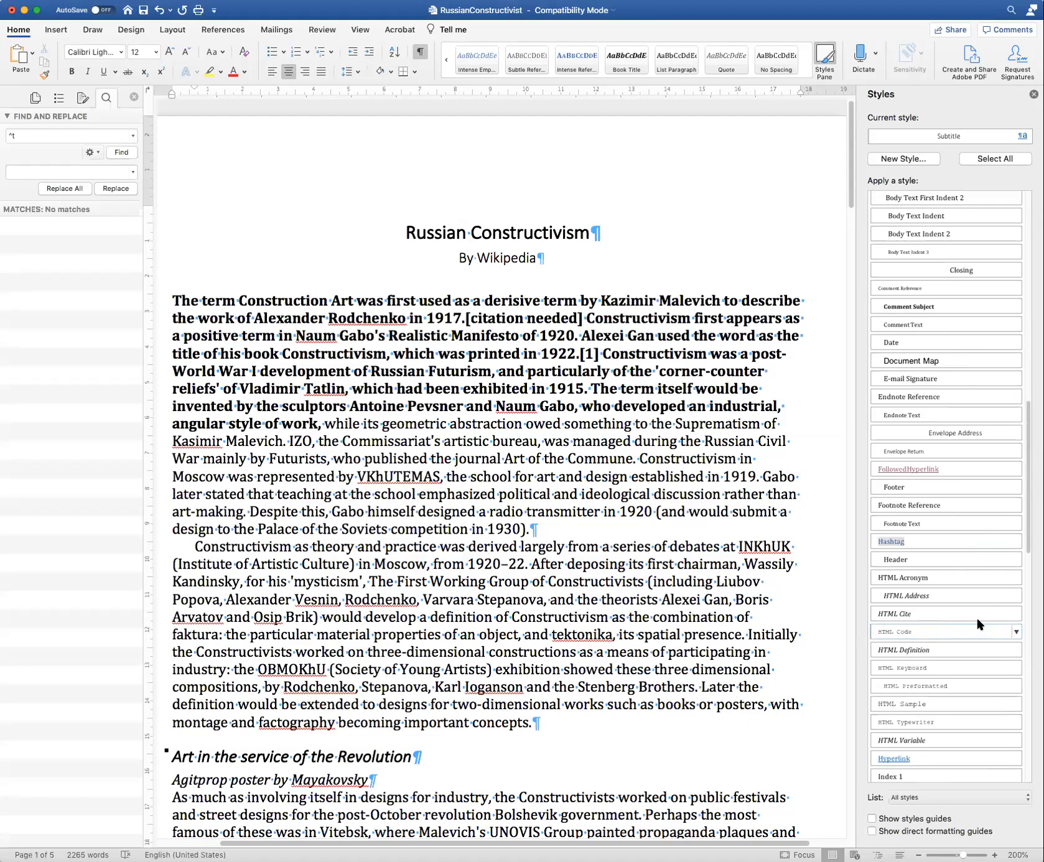
scroll(975, 619, "down", 6)
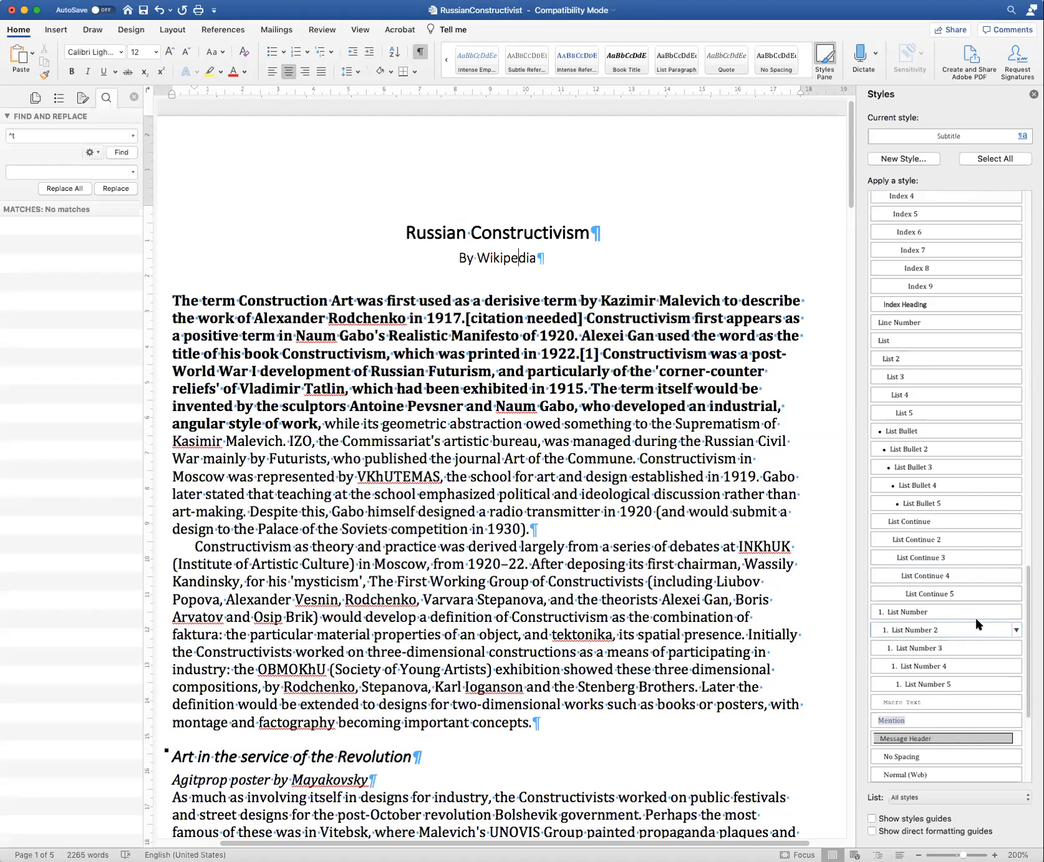
scroll(975, 624, "down", 4)
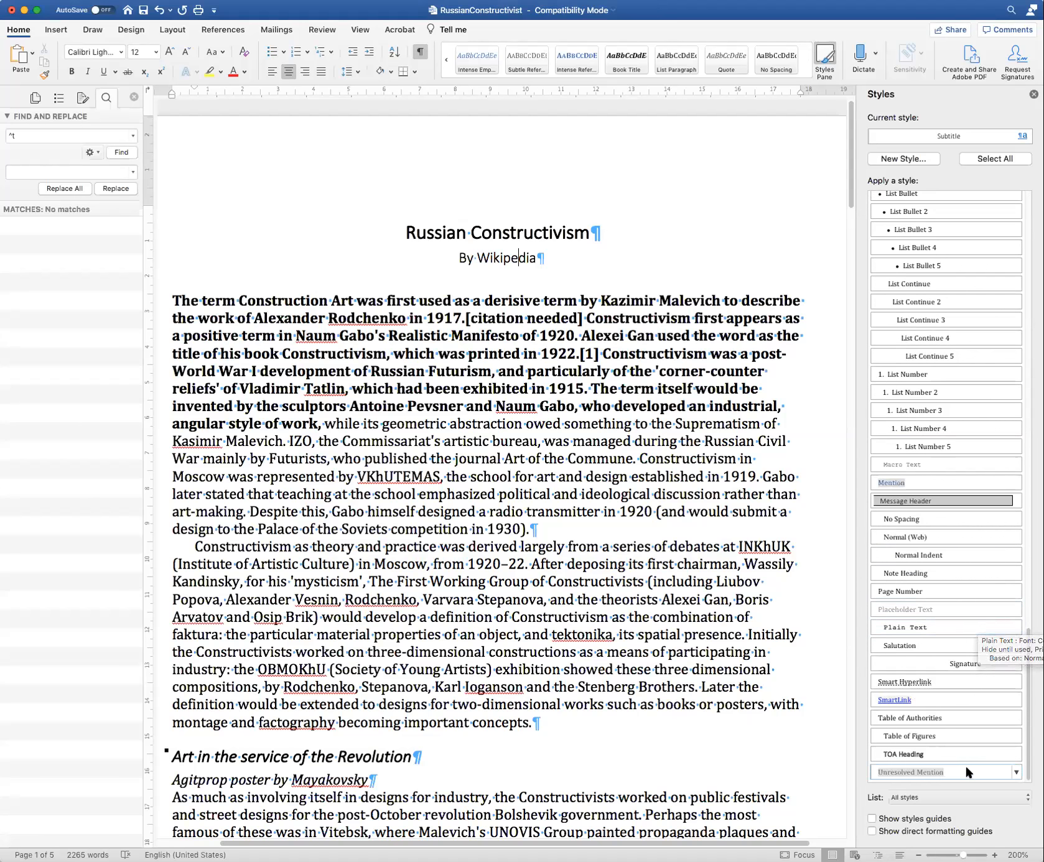
Limit the styles list to those in use again and apply the Caption 1 style to the "By Wikipedia" line
left_click(959, 798)
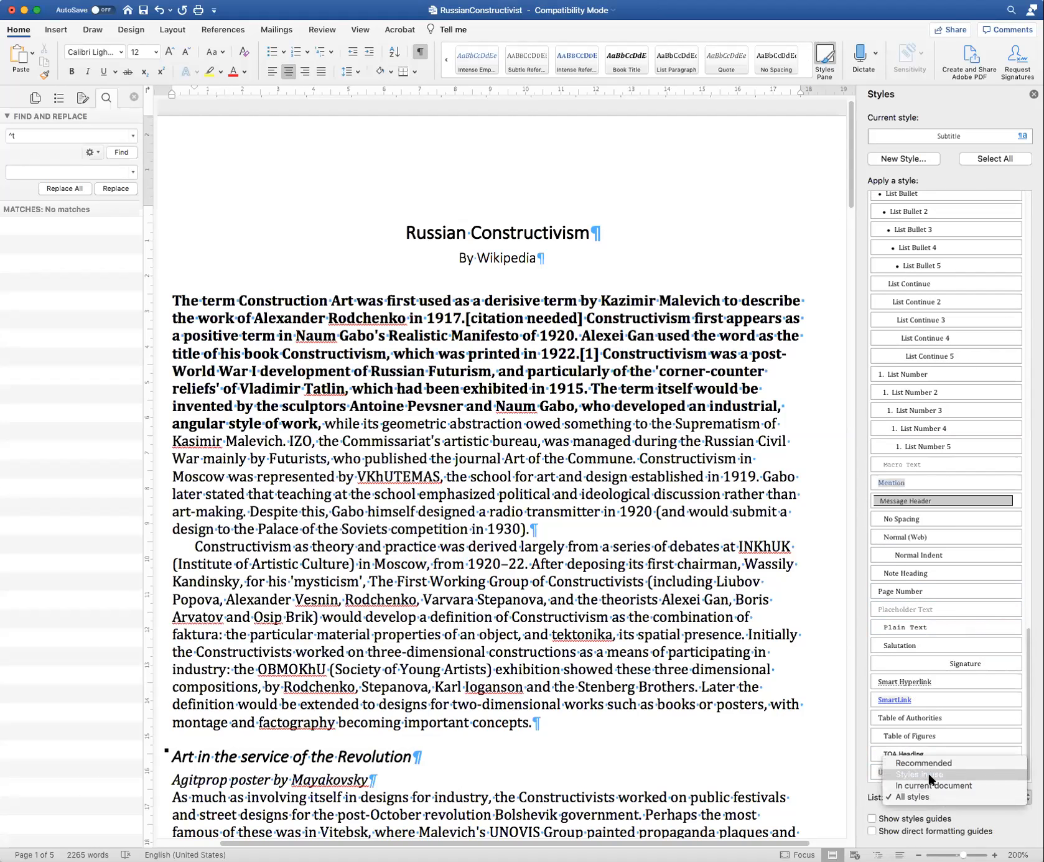
left_click(930, 778)
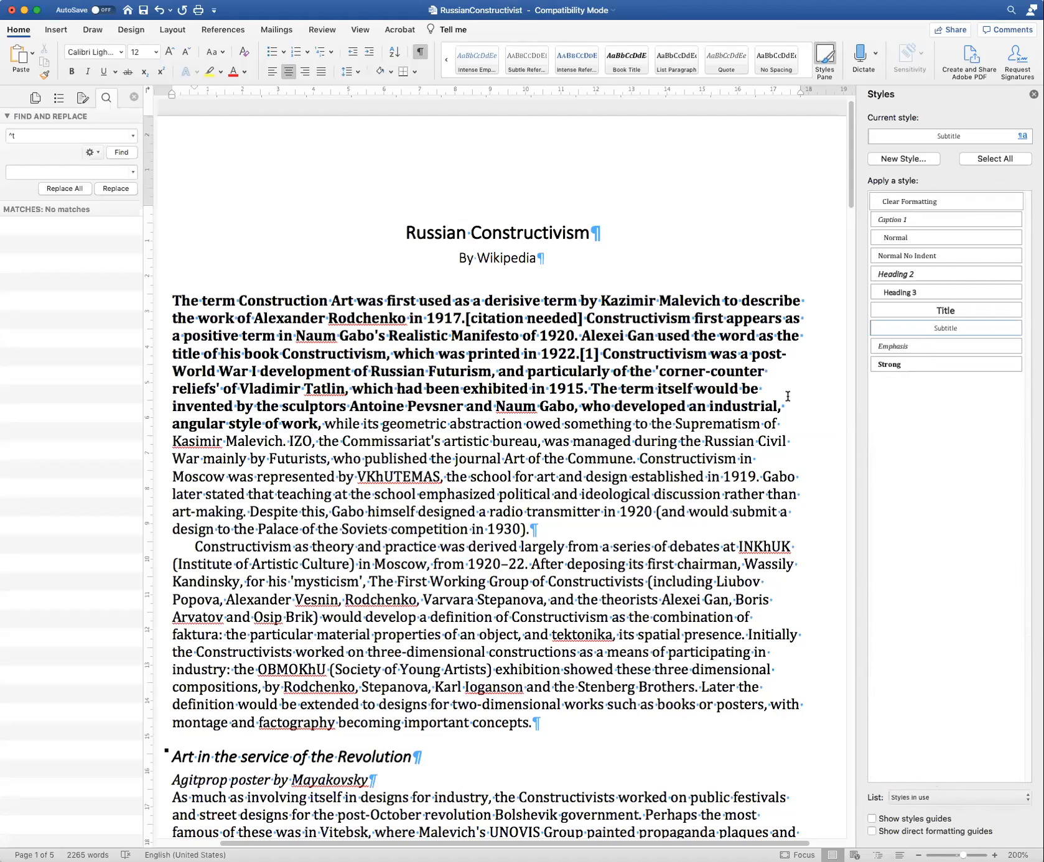
left_click(873, 219)
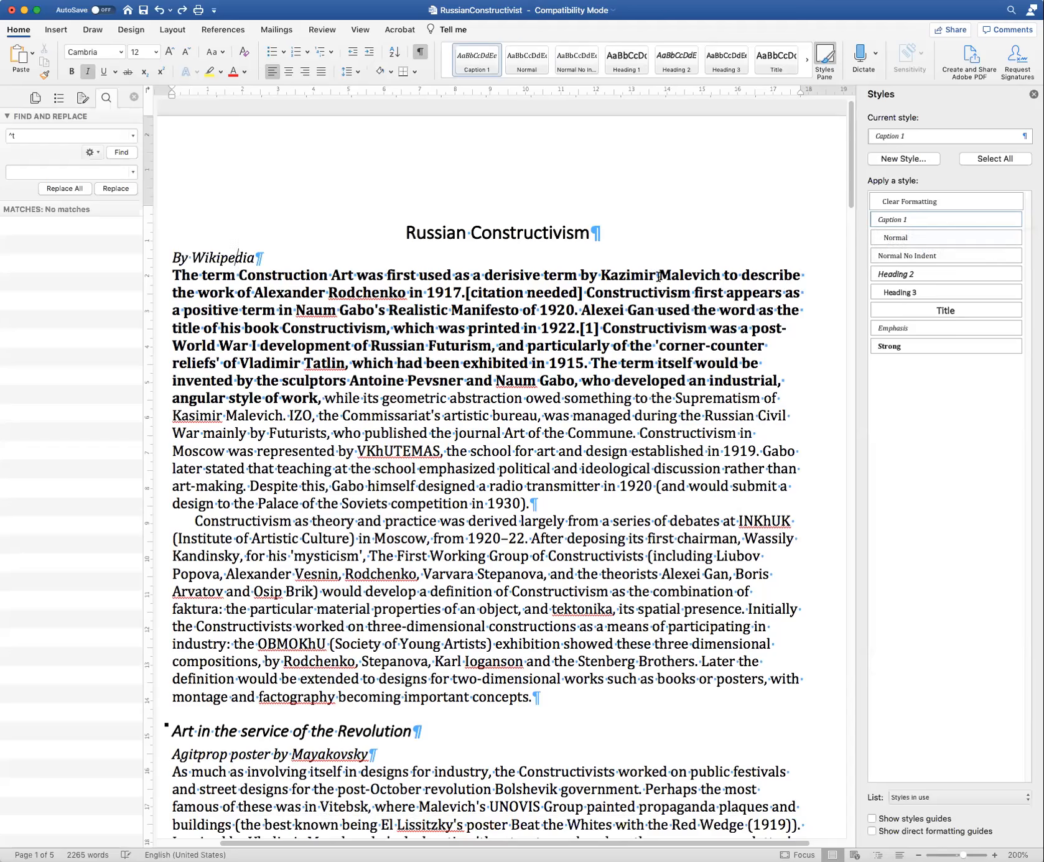
left_click(656, 243)
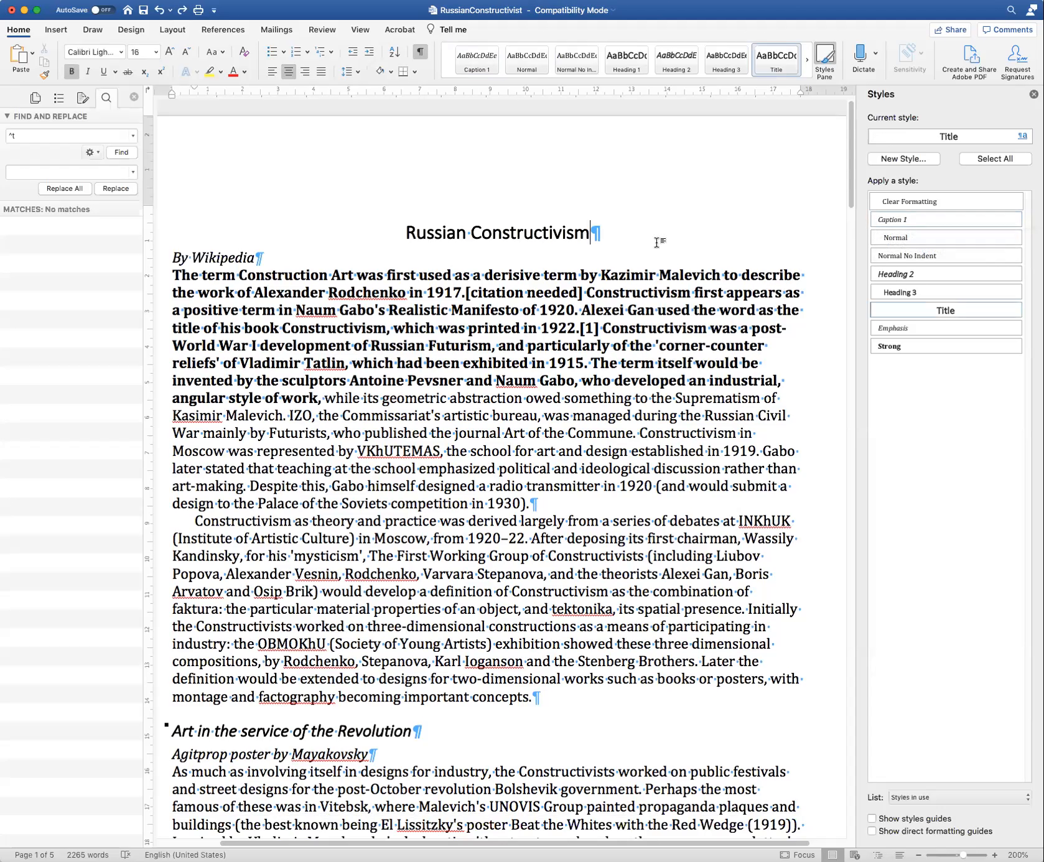
left_click(239, 258)
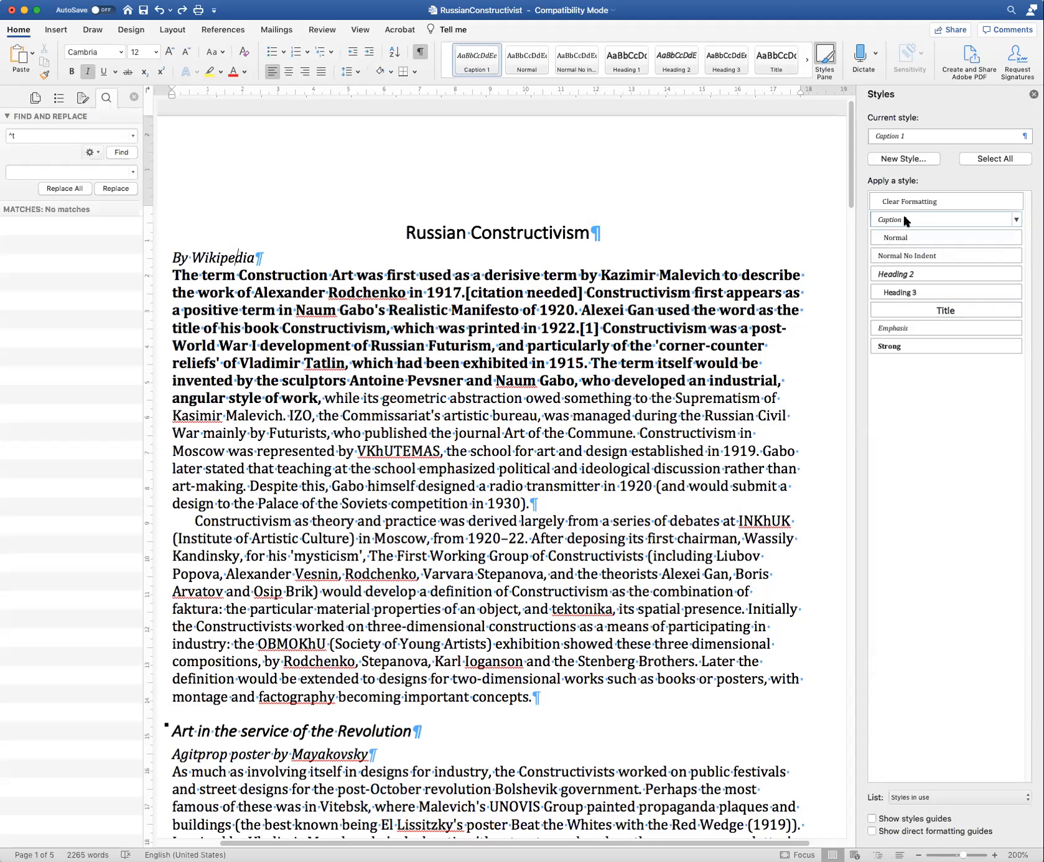
left_click(206, 258)
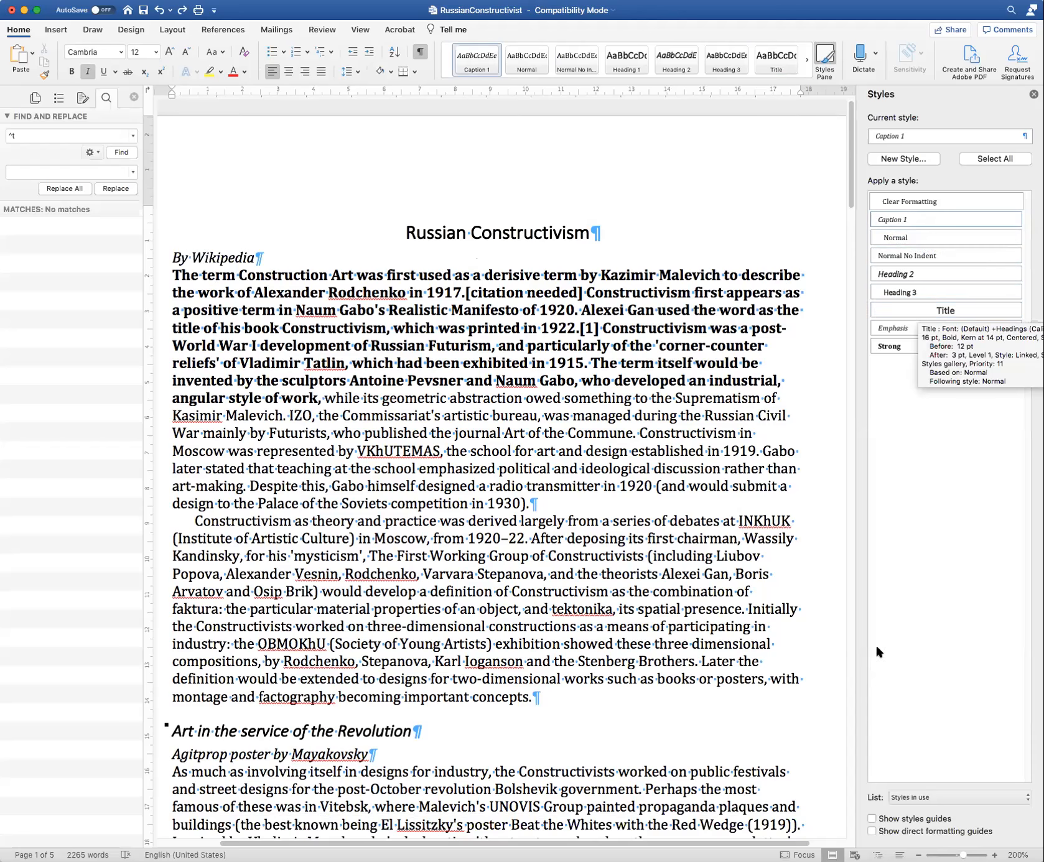
Show the recommended styles in the list and apply the Subtitle style to the "By Wikipedia" line
left_click(933, 795)
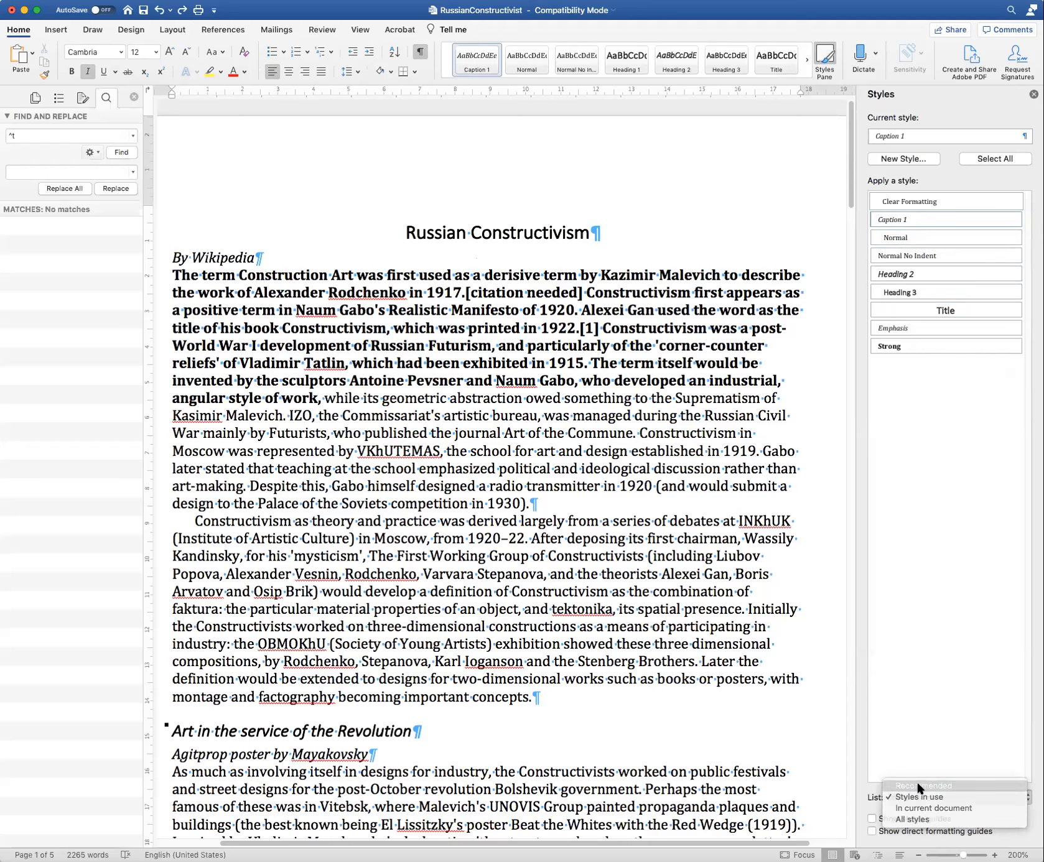
left_click(919, 787)
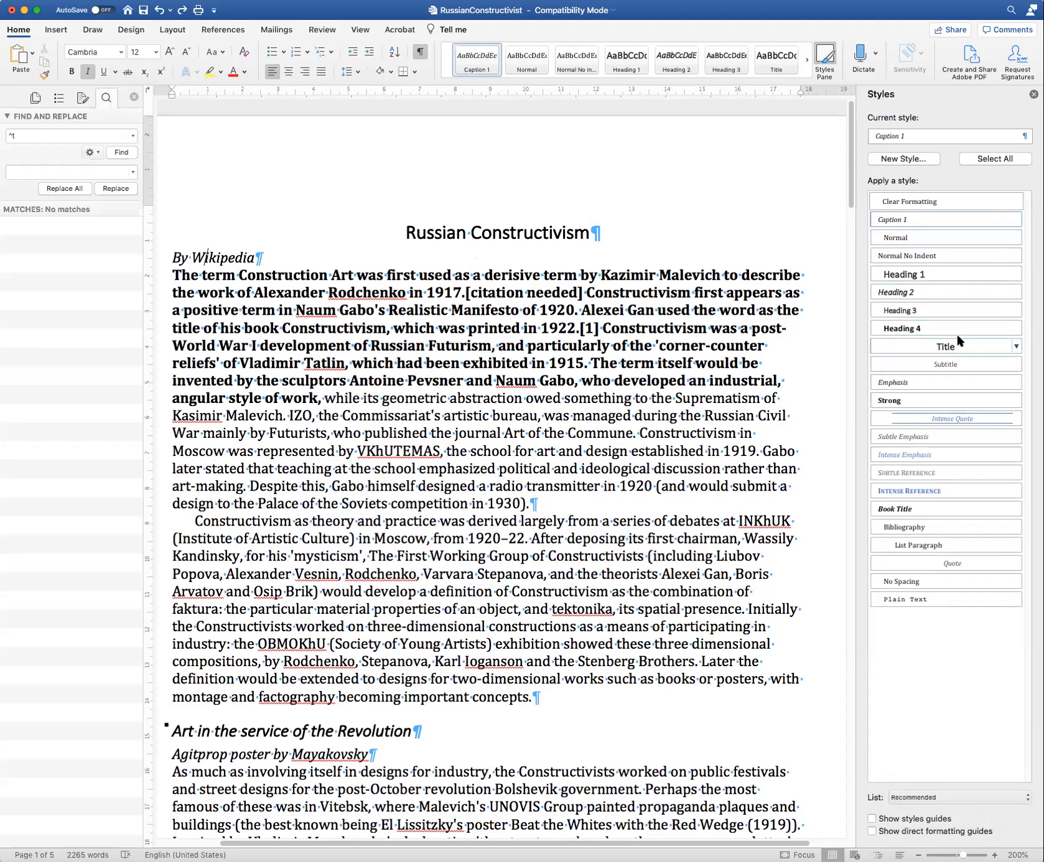
left_click(937, 364)
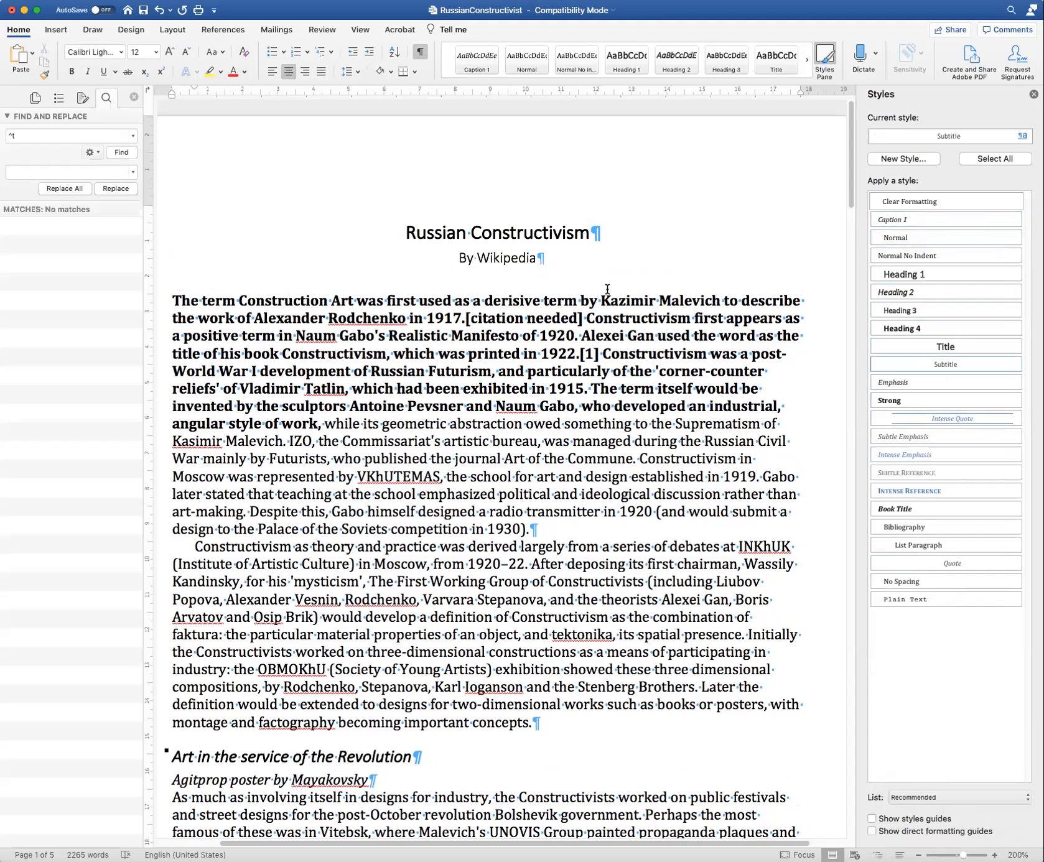